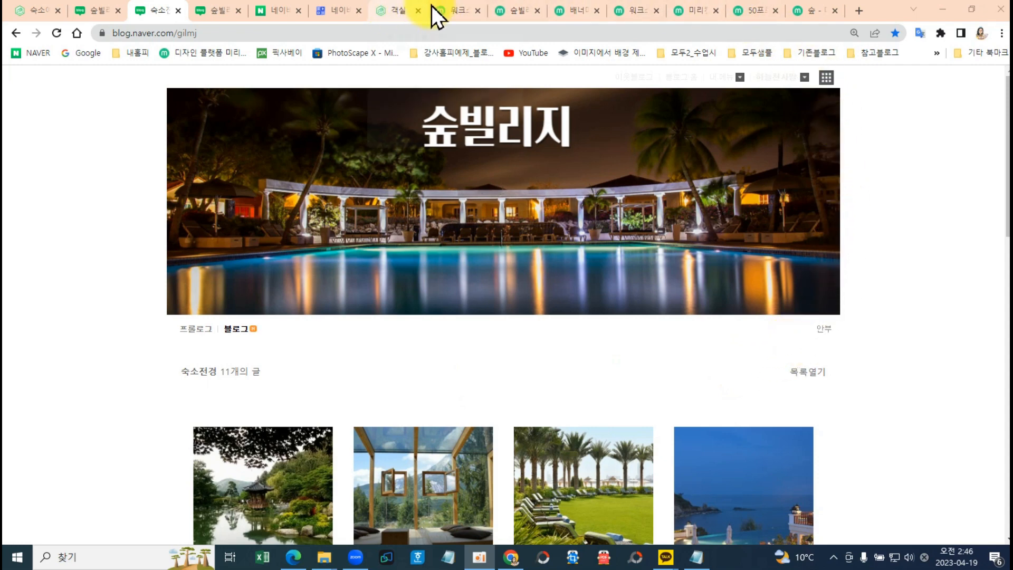
Switch to the Miricanvas template workspace and create a new design with a custom size of 170 × 100 px.
left_click(457, 10)
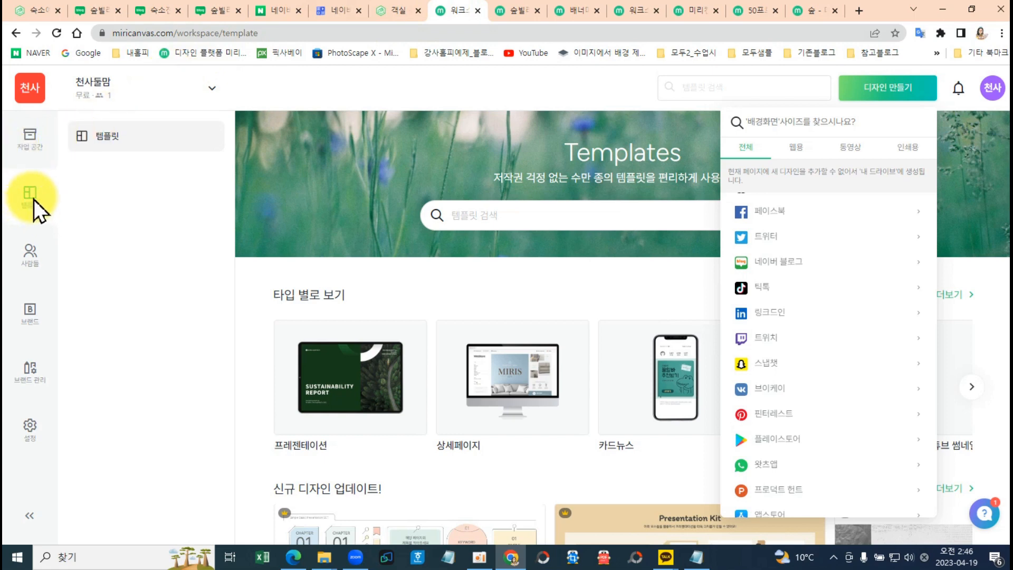
left_click(898, 85)
left_click(894, 86)
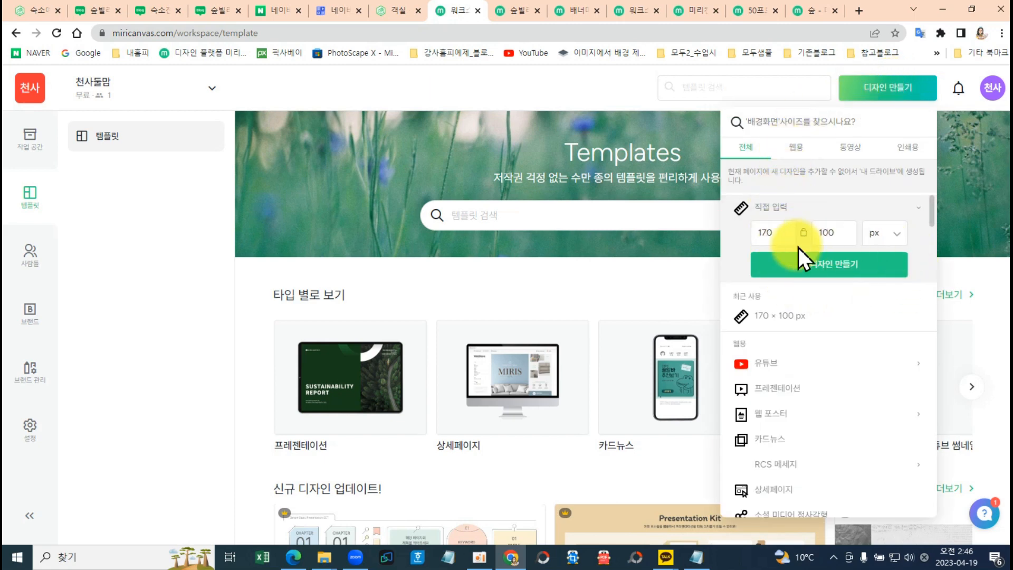
left_click(749, 209)
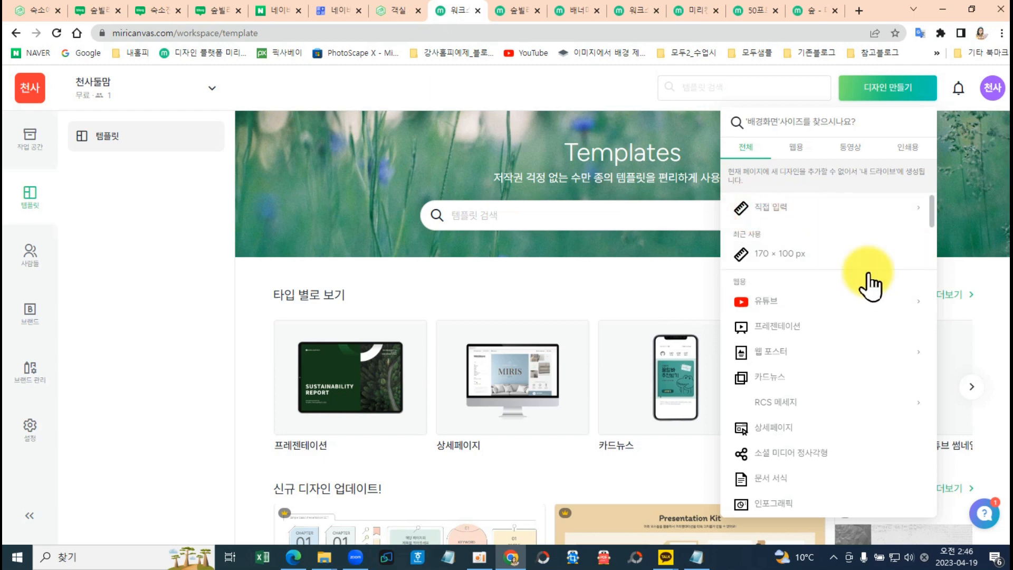
left_click(776, 214)
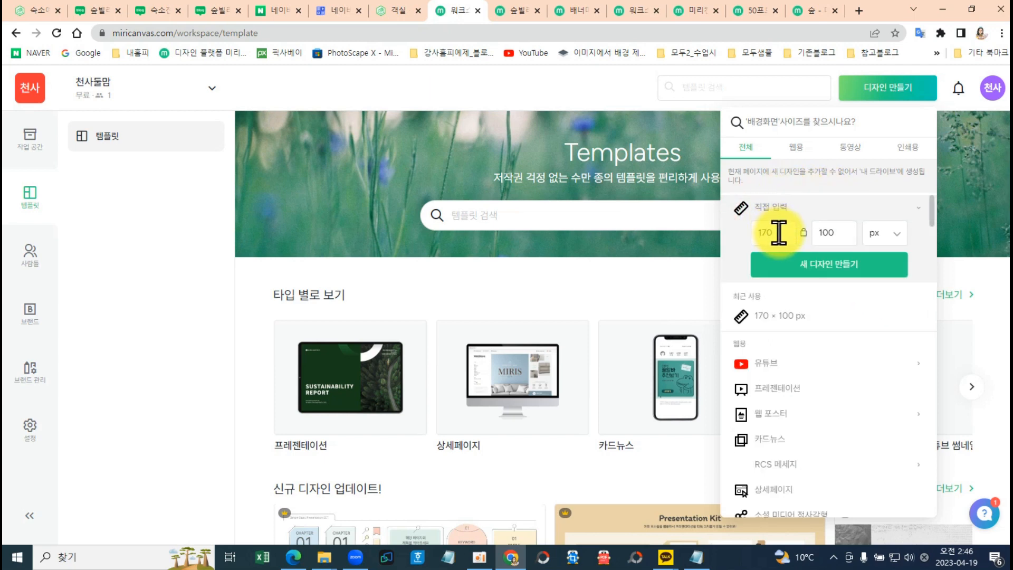
left_click(844, 229)
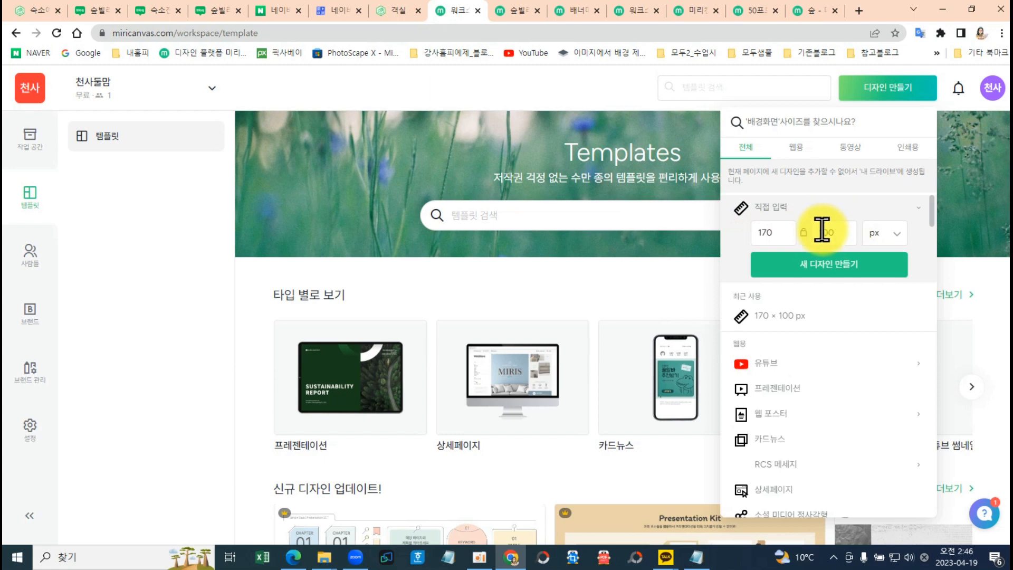
left_click(784, 232)
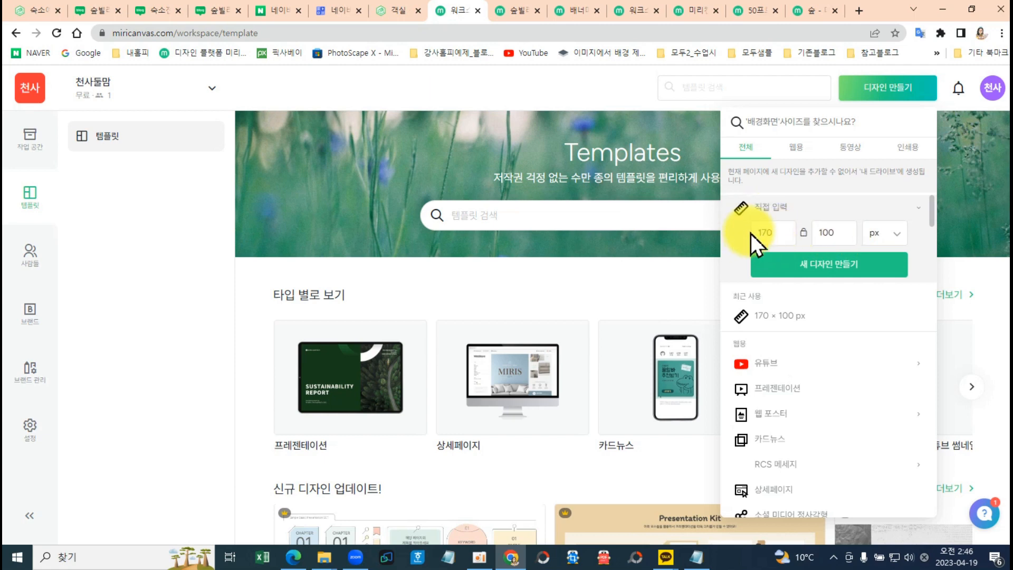
left_click(831, 228)
double_click(844, 231)
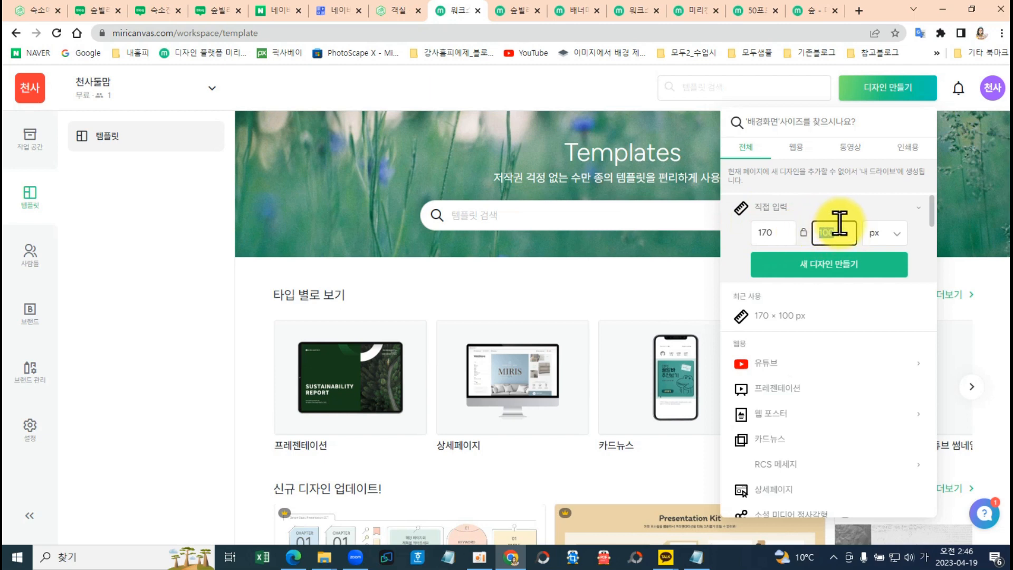
type("100")
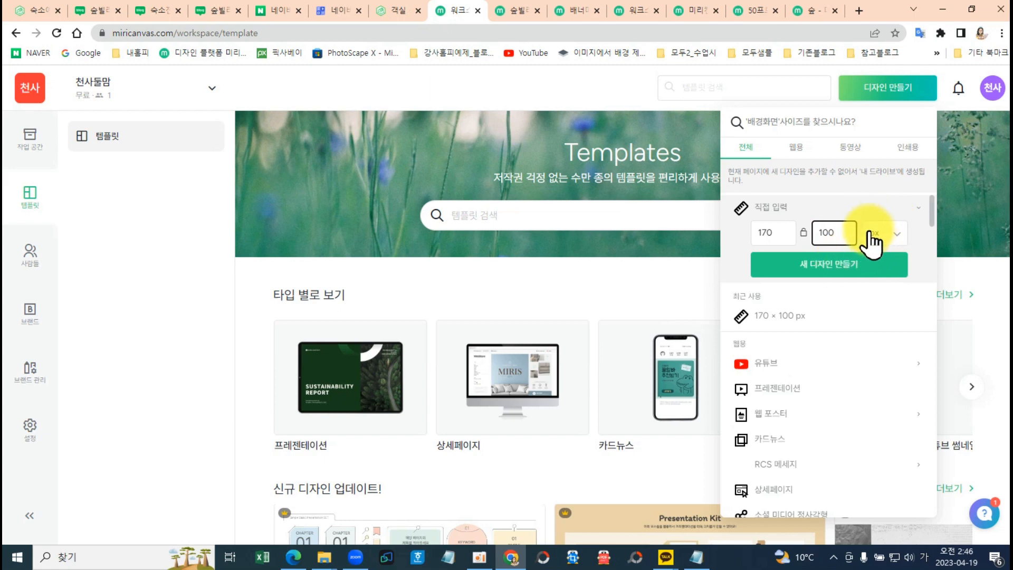
left_click(826, 267)
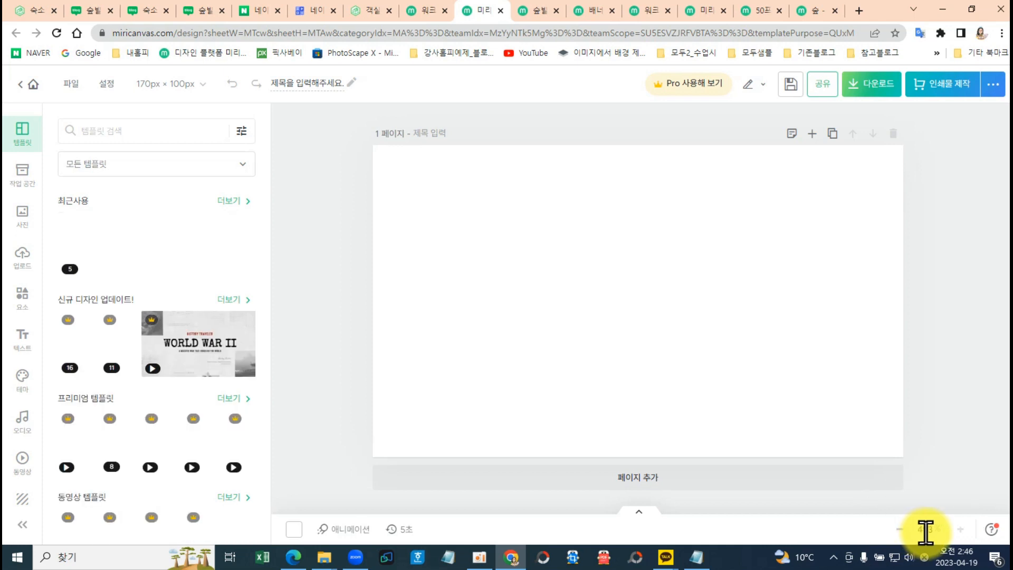
Switch to the blog in Edge to check its category title banners, and return to the Miricanvas design.
left_click(901, 530)
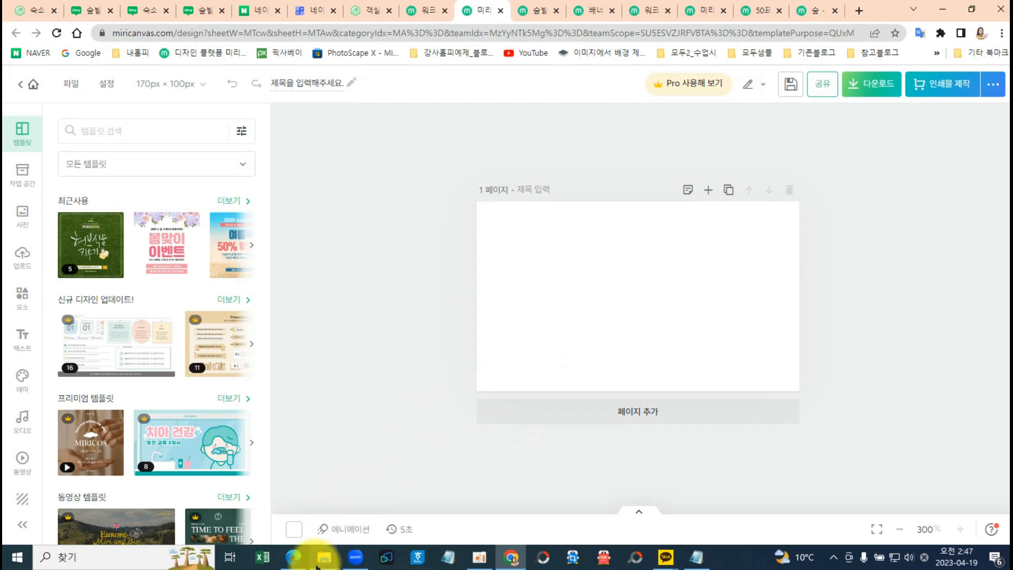
left_click(296, 555)
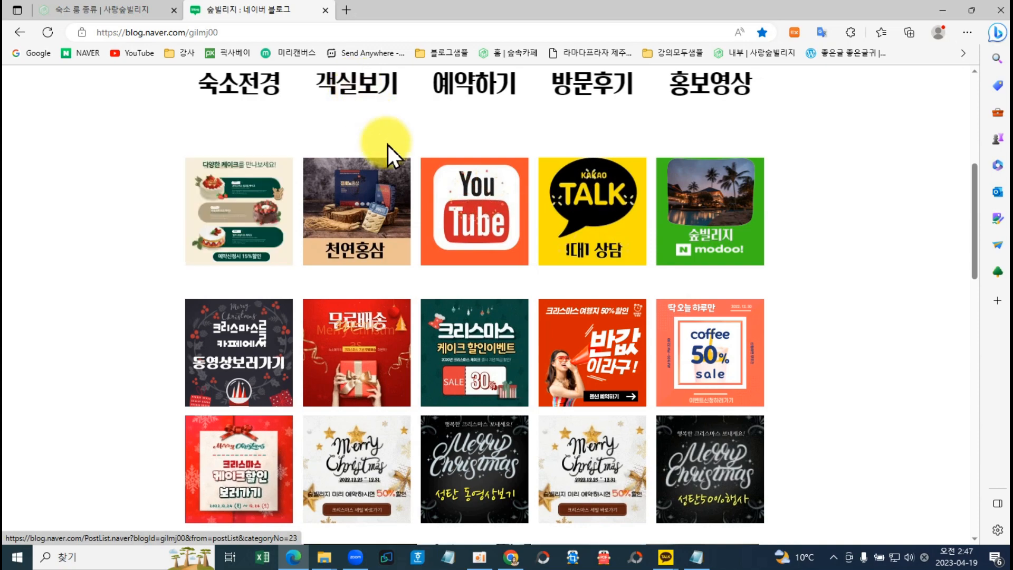
left_click(511, 555)
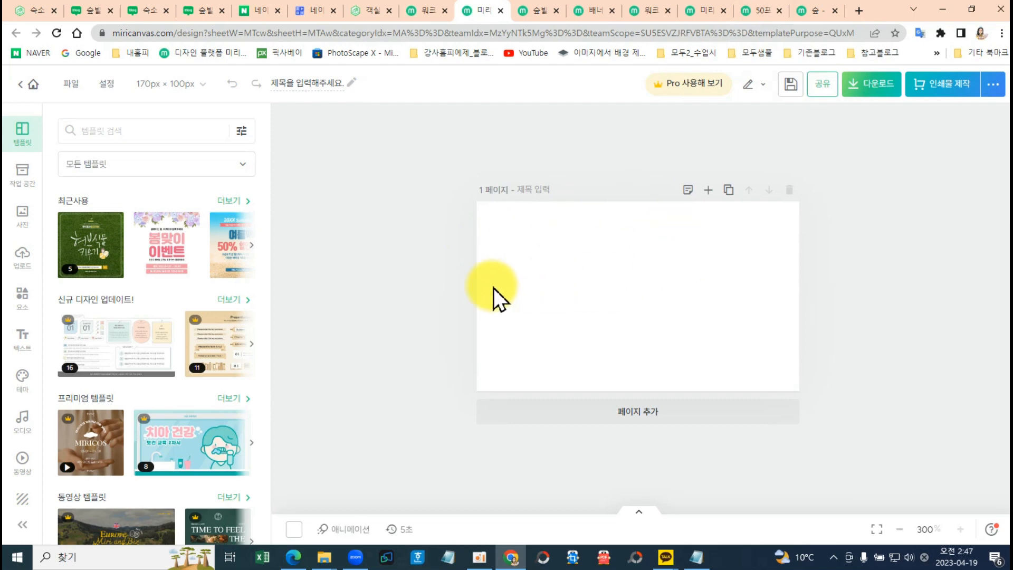
Add the 네이버 나눔바른펜체 font sample from the copyright-safe fonts (저작권 안심글꼴) to the page.
left_click(31, 351)
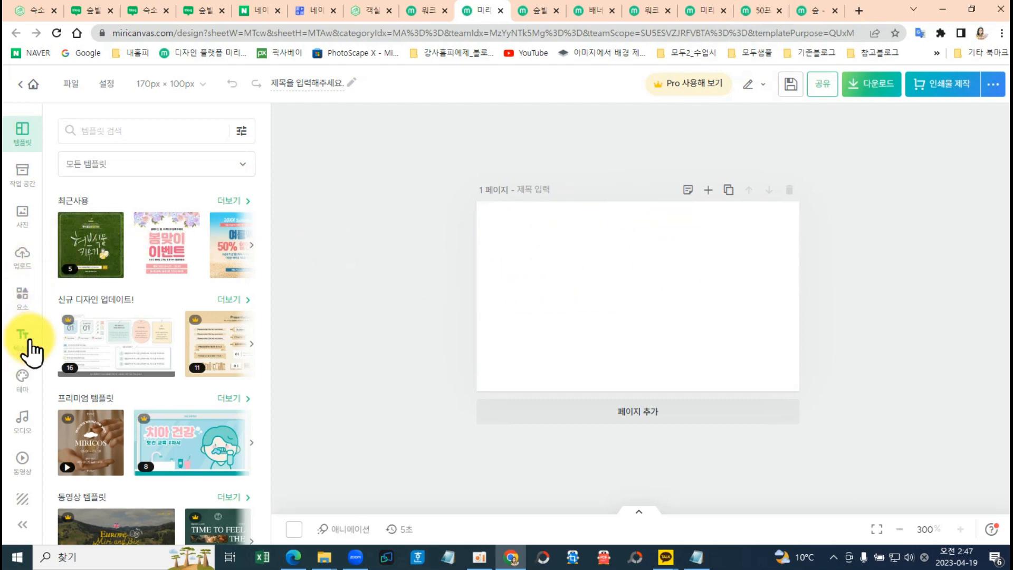
left_click(121, 163)
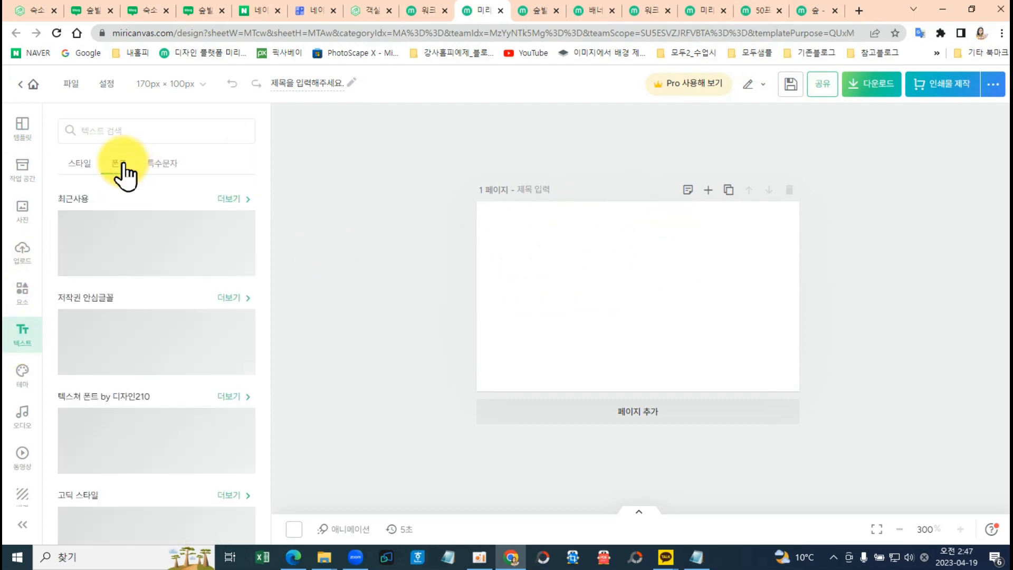
scroll(195, 431, "down", 3)
scroll(165, 477, "down", 1)
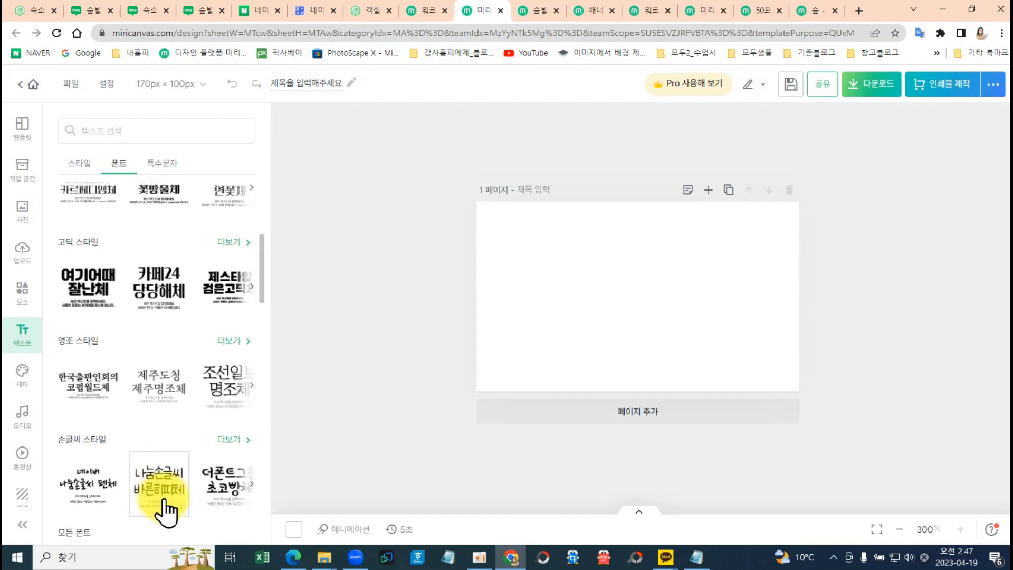
scroll(161, 475, "up", 4)
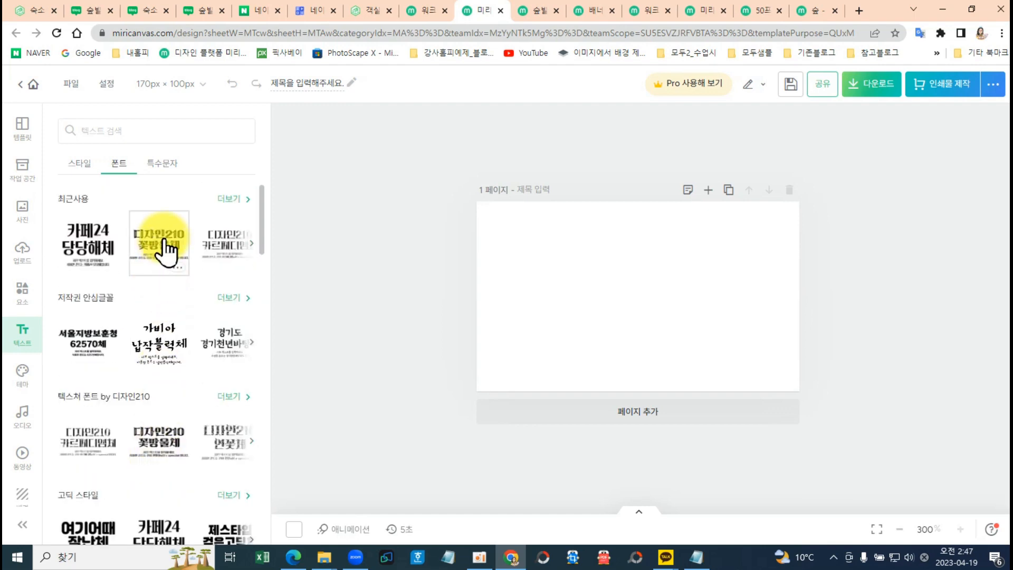
left_click(233, 297)
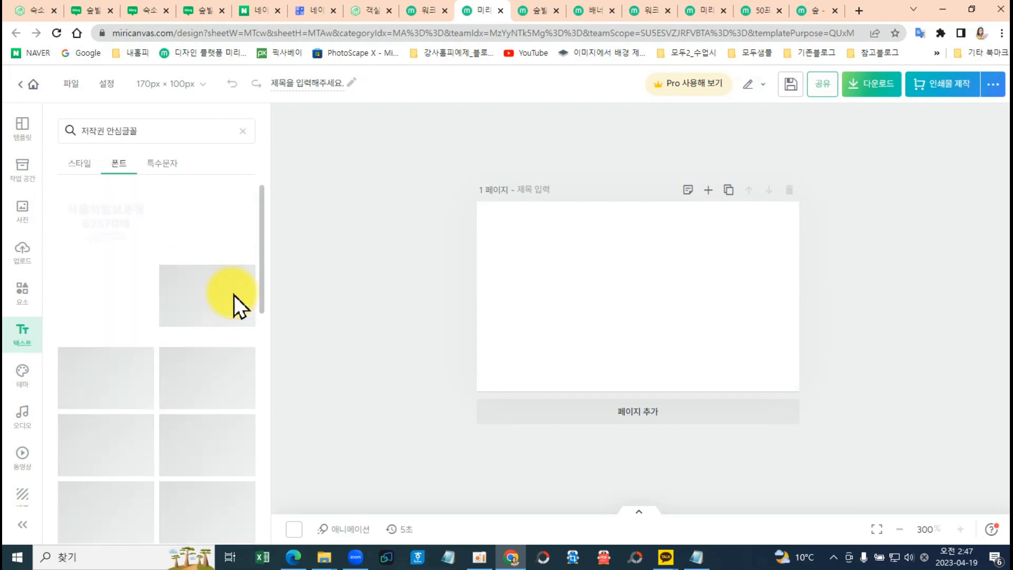
scroll(224, 443, "down", 5)
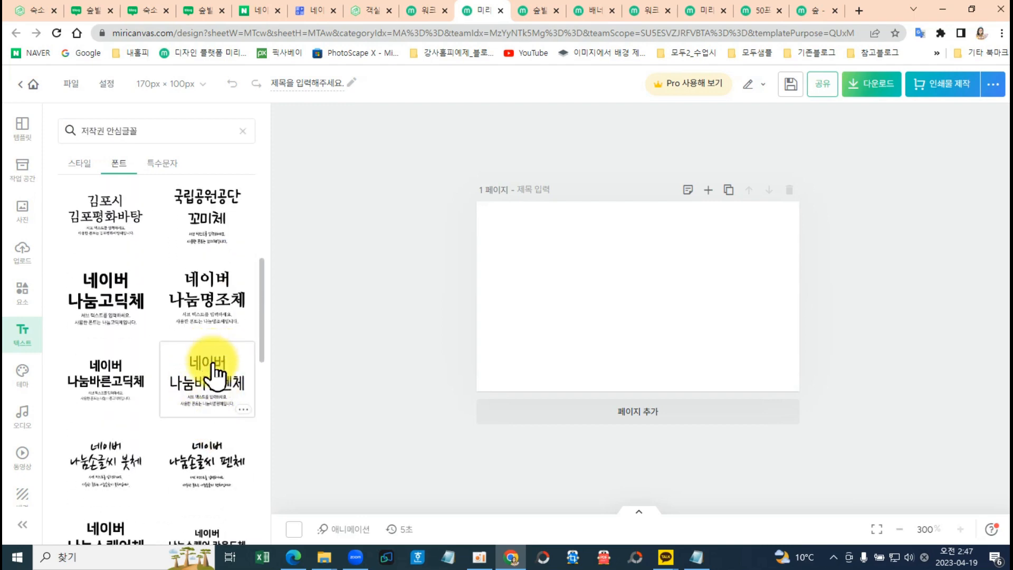
left_click(213, 379)
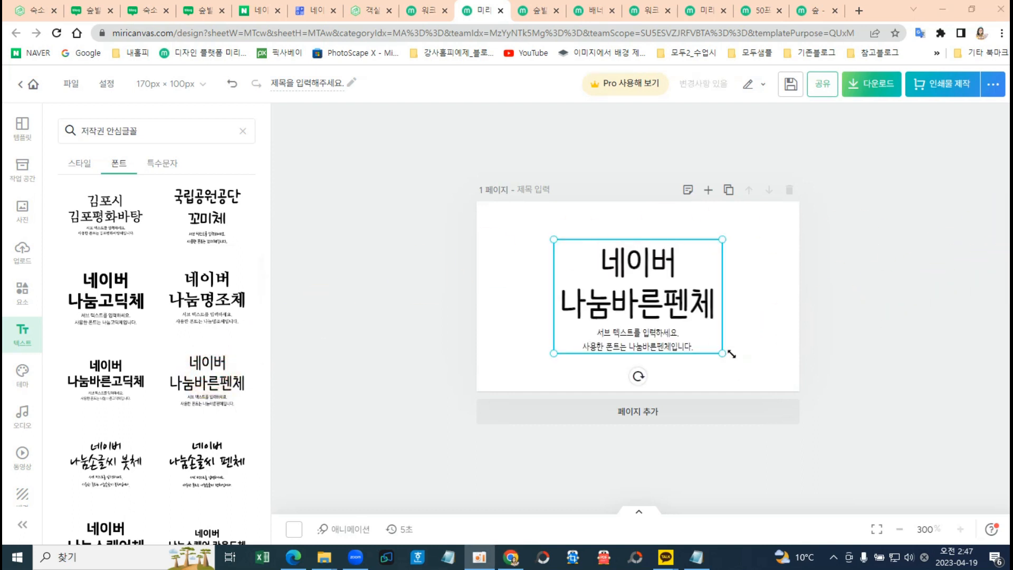
Delete the two-line sub text beneath the heading, keeping only the heading text.
right_click(708, 334)
left_click(771, 294)
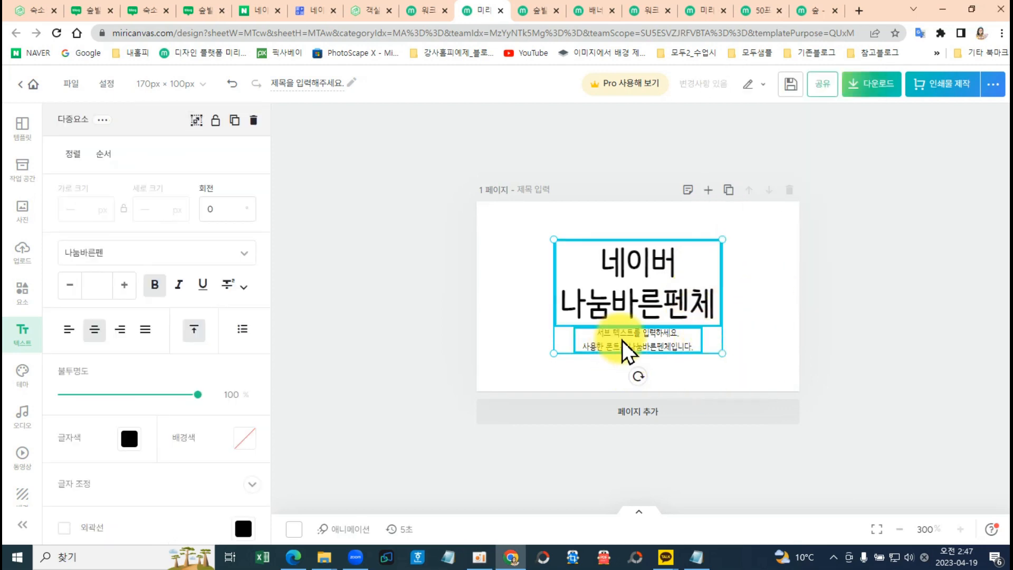
left_click(773, 359)
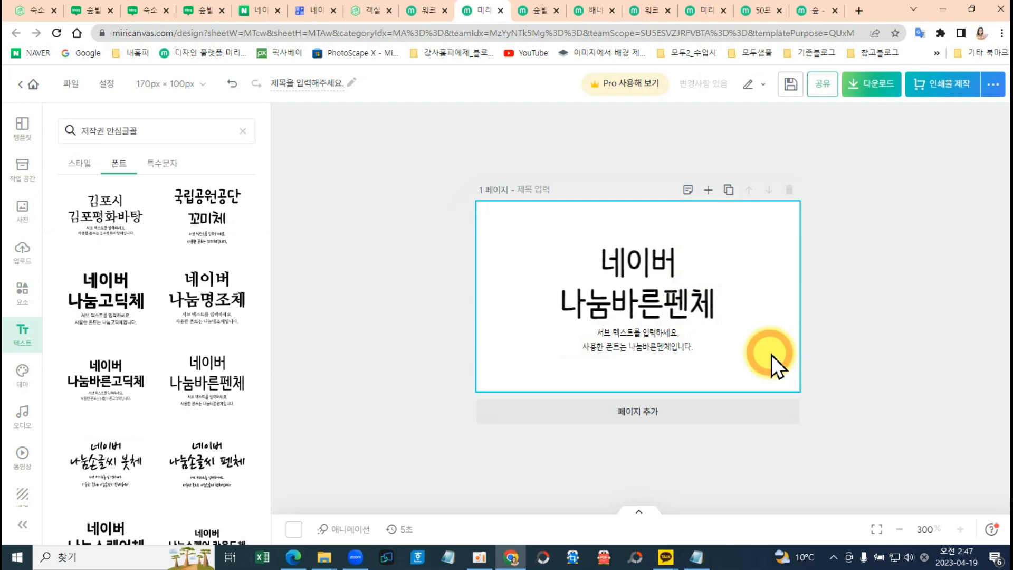
left_click(635, 343)
key("Delete")
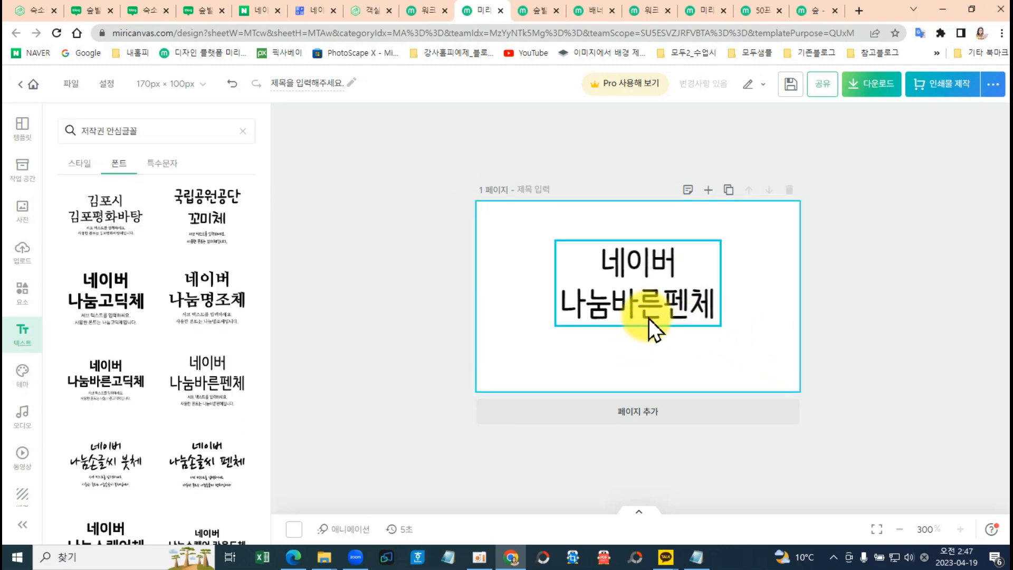
Replace the whole two-line heading text with 숙소전경.
left_click(626, 280)
double_click(616, 267)
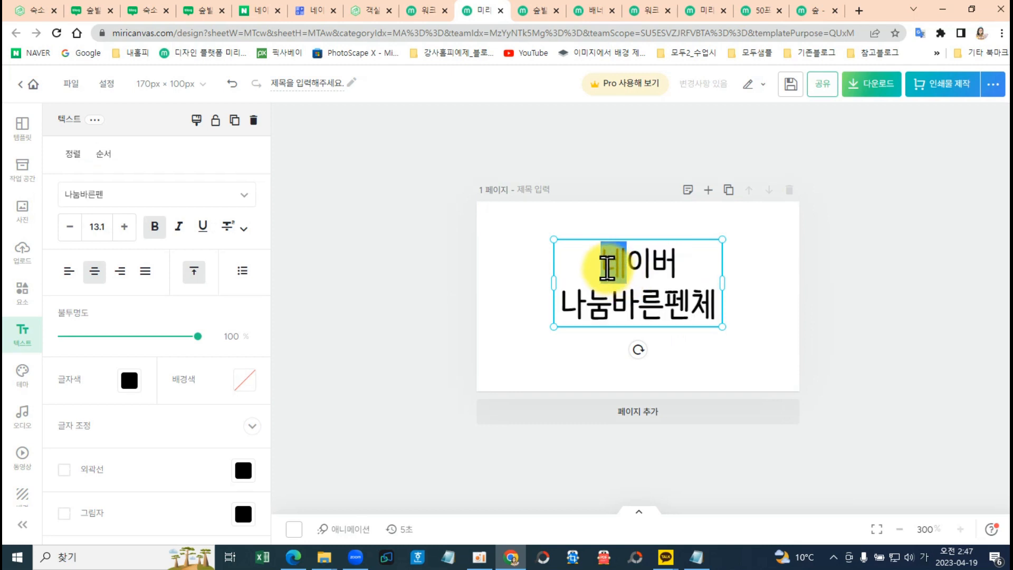
left_click_drag(606, 263, 715, 315)
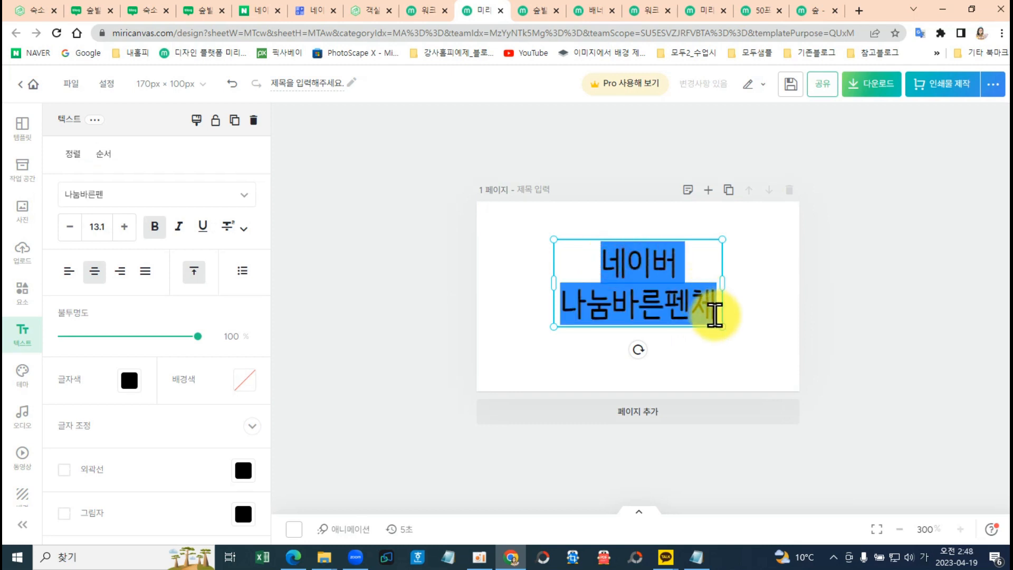
type("수")
type("소전경")
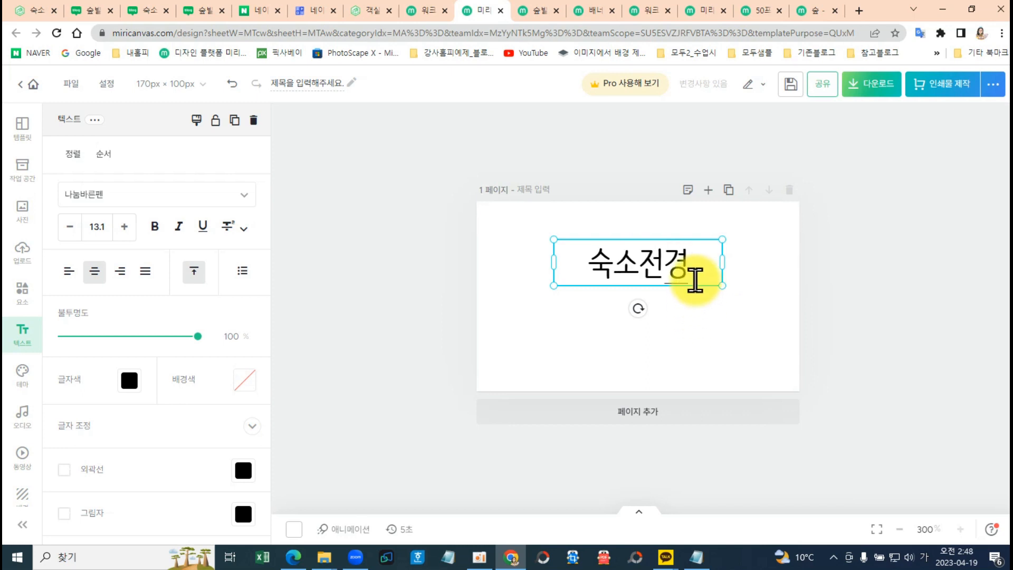
Set the font size of the 숙소전경 text to 30.
left_click_drag(702, 267, 574, 264)
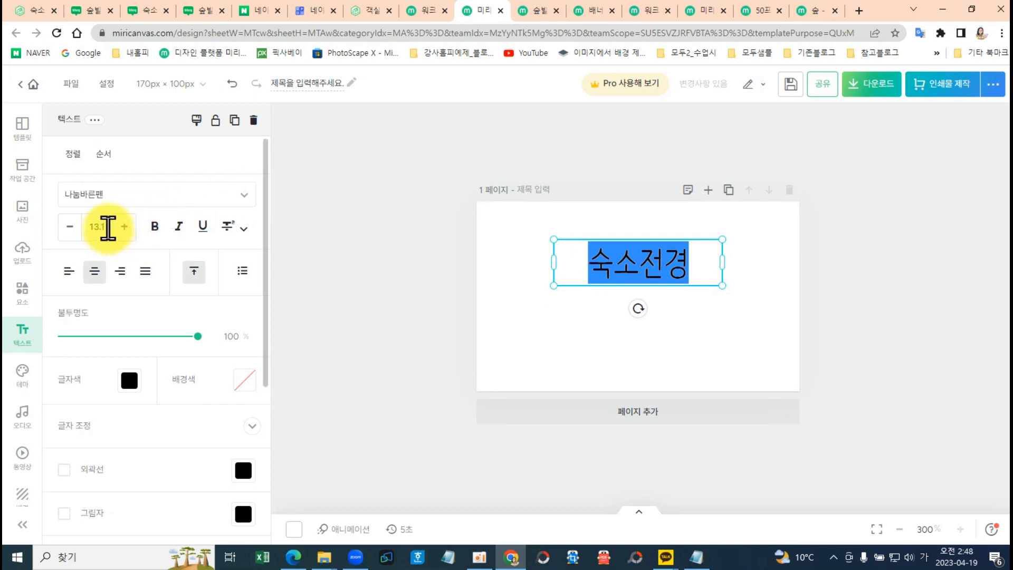
left_click(107, 227)
type("30")
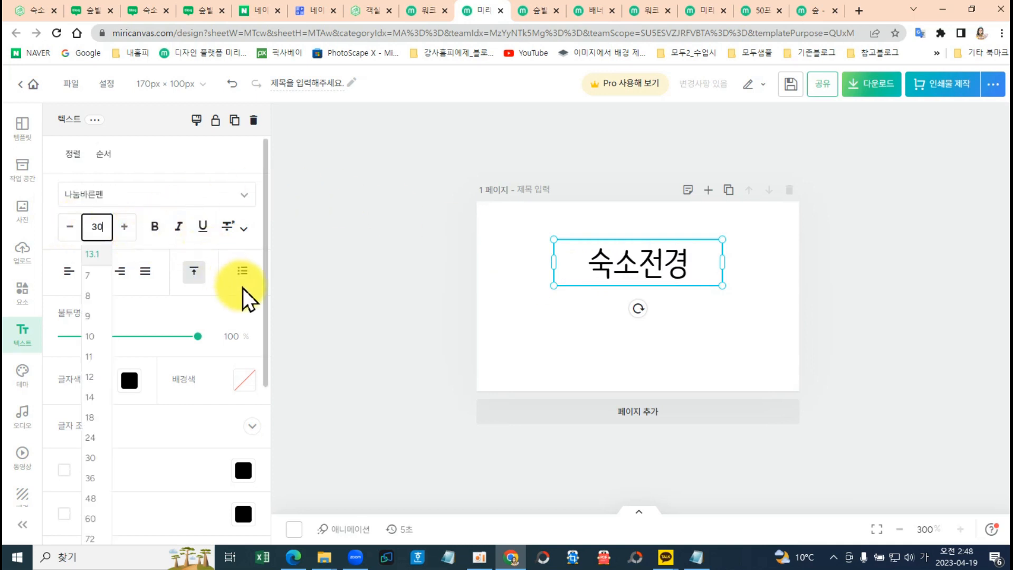
key("Return")
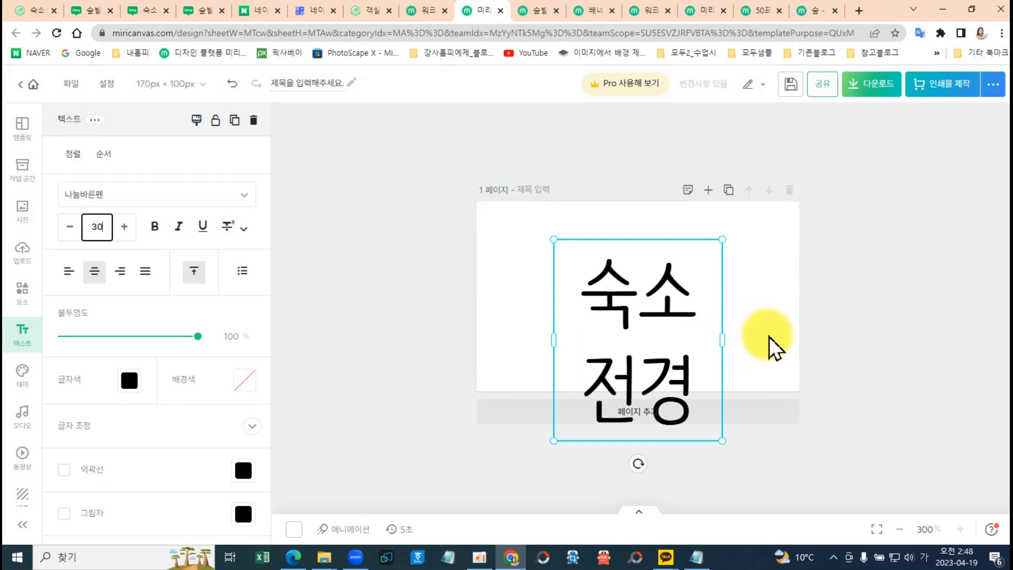
left_click(766, 300)
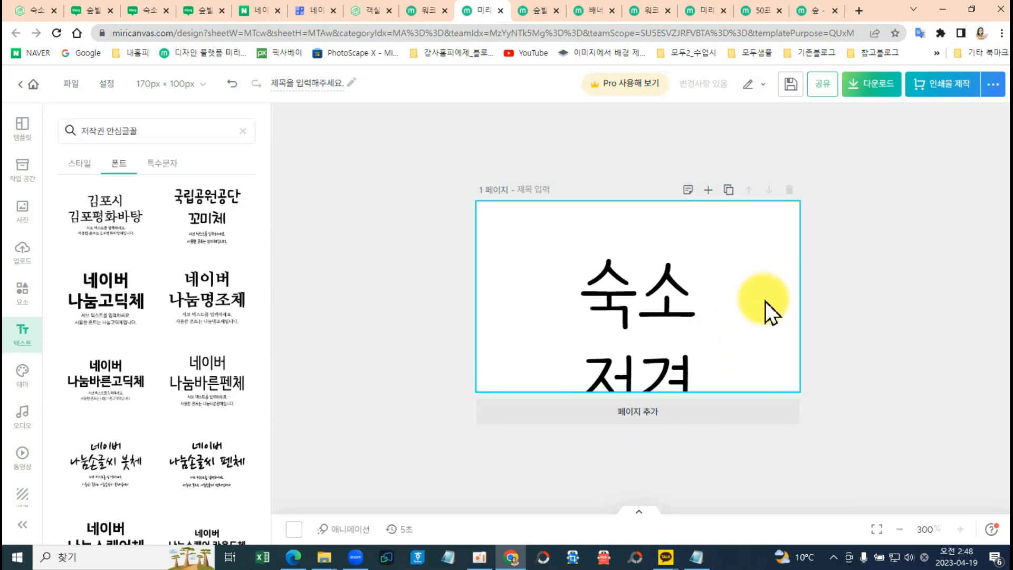
Widen the text box so 숙소전경 fits on one line, and move it toward the page's centre.
left_click(662, 306)
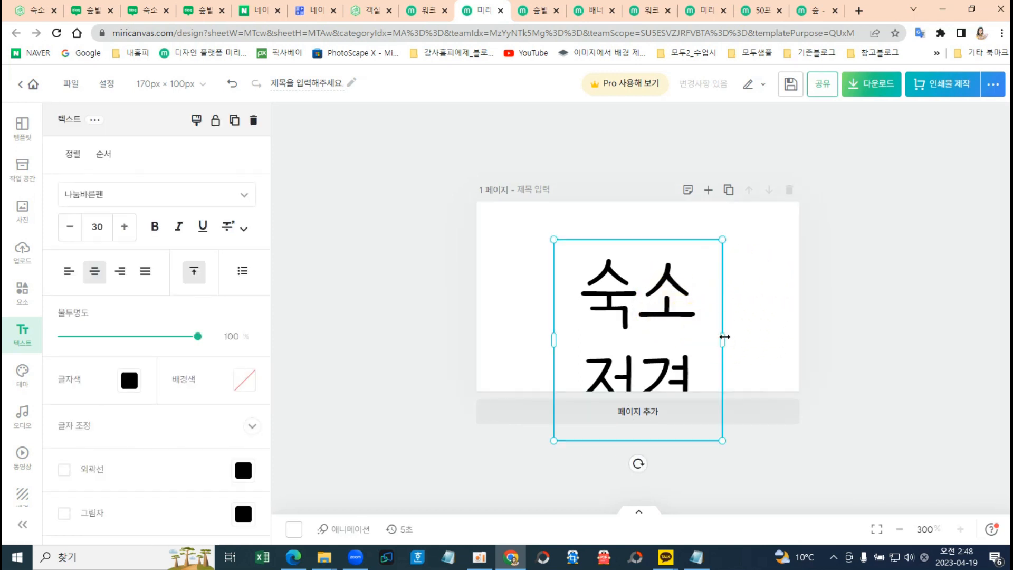
left_click_drag(728, 338, 792, 320)
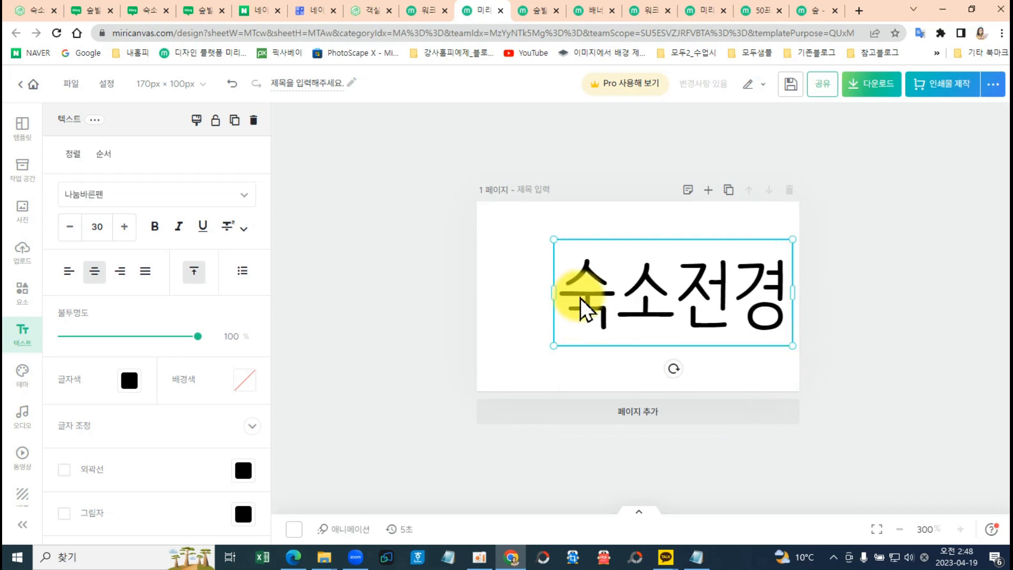
left_click_drag(640, 298, 612, 302)
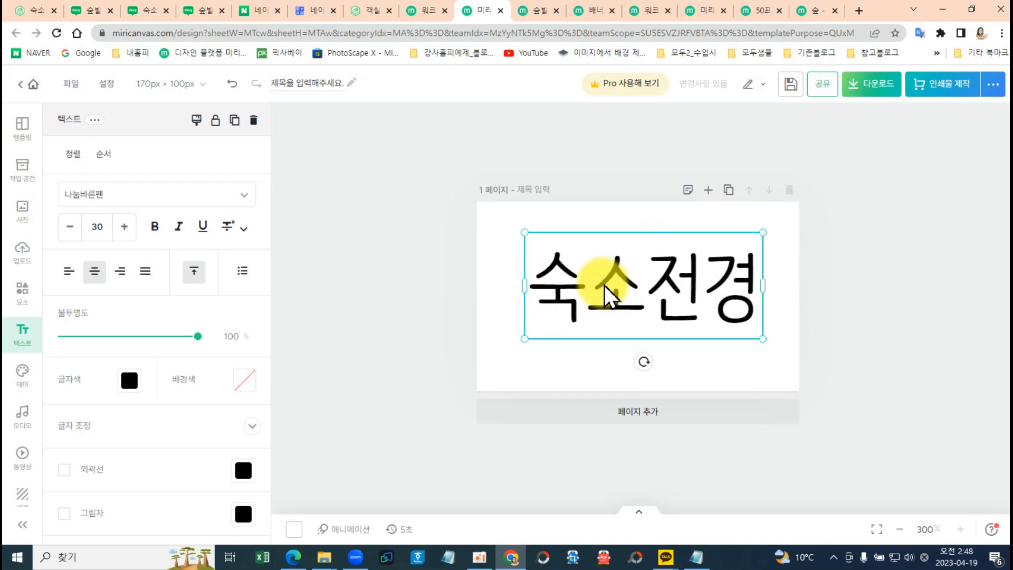
Set the 숙소전경 font size to 35, widen its box to keep it on one line, and recentre it on the page.
left_click(101, 224)
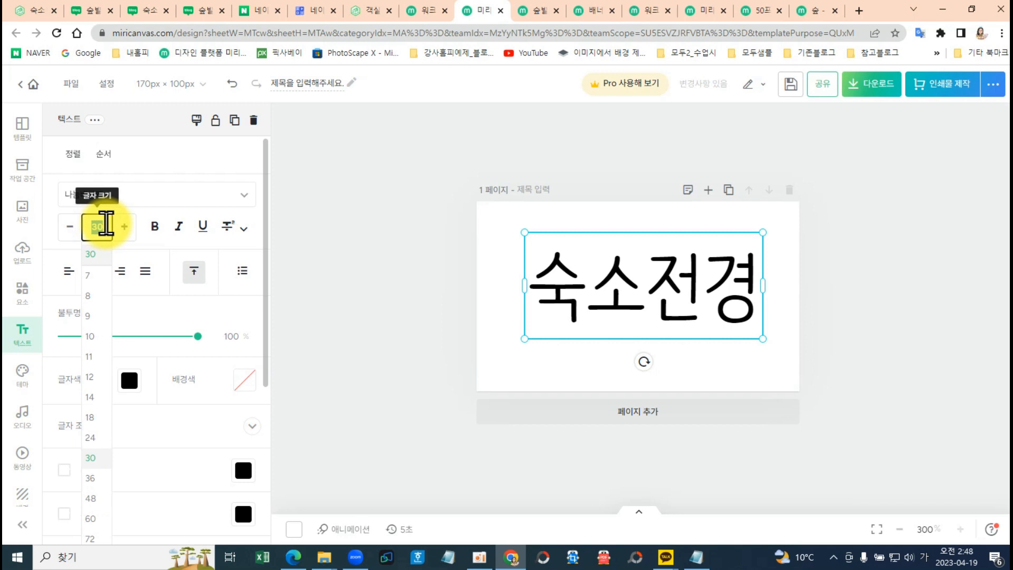
type("35")
key("Return")
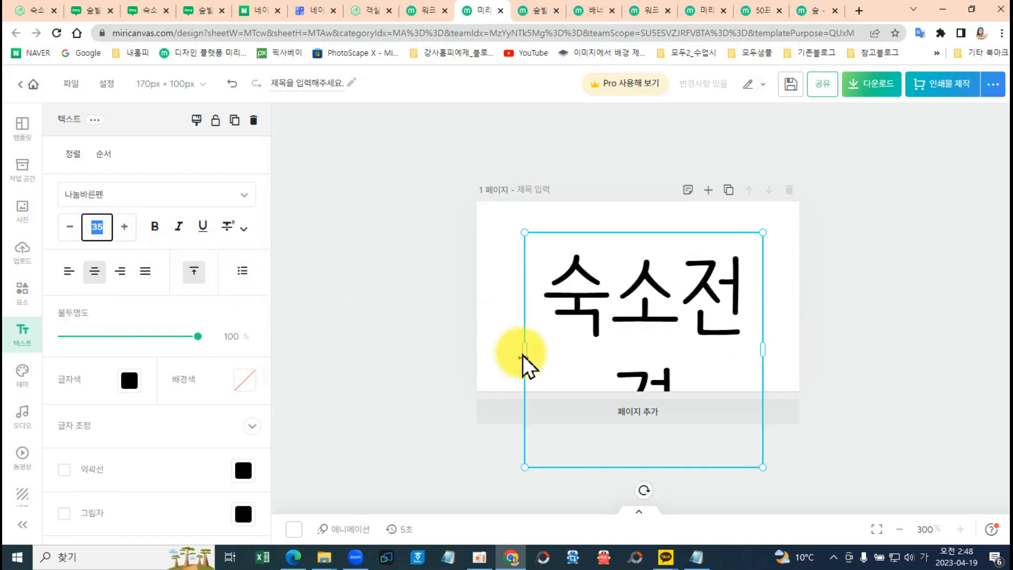
left_click_drag(524, 353, 485, 347)
left_click_drag(654, 294, 664, 276)
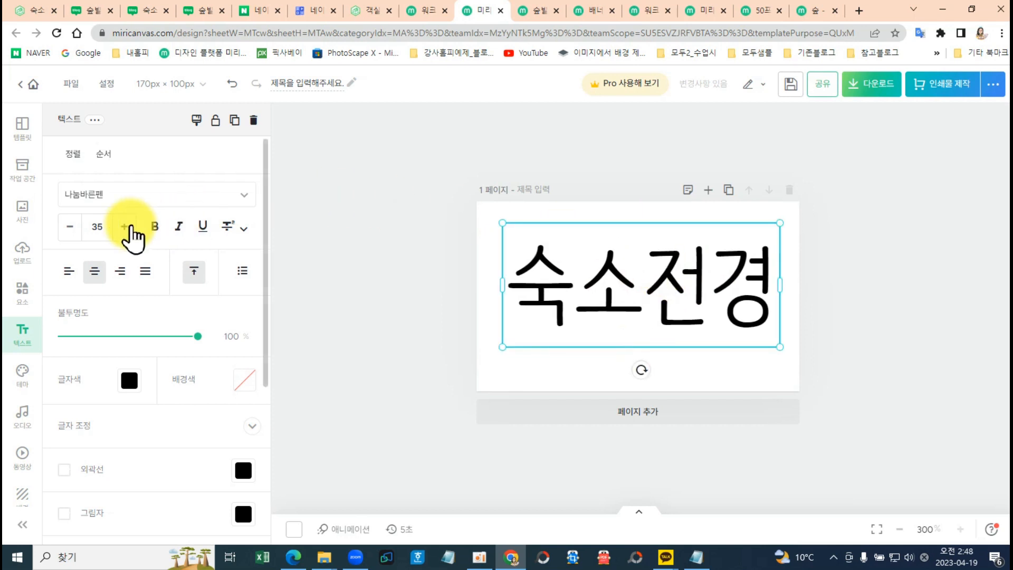
Make the 숙소전경 text bold and duplicate its page.
left_click(155, 227)
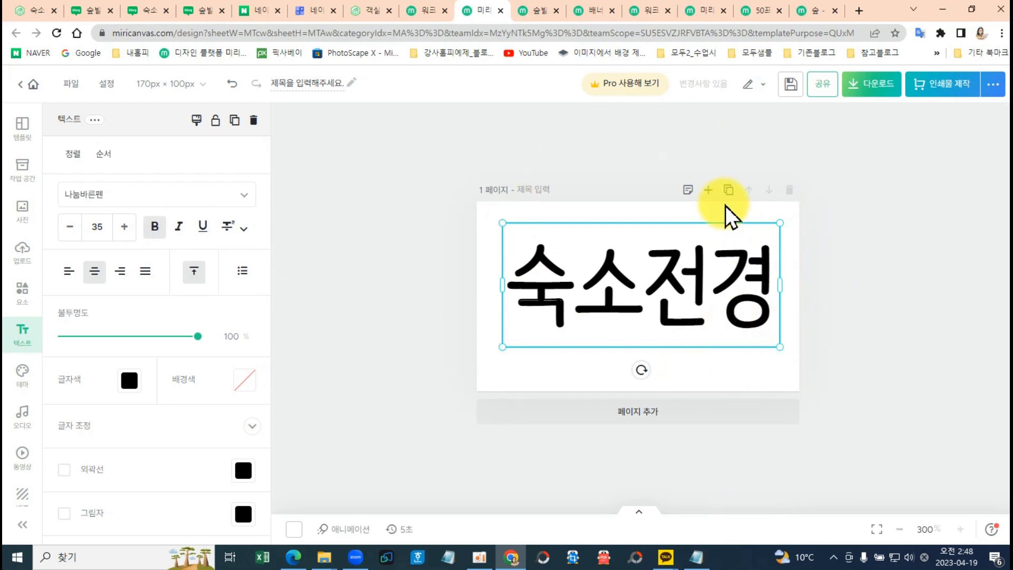
left_click(728, 191)
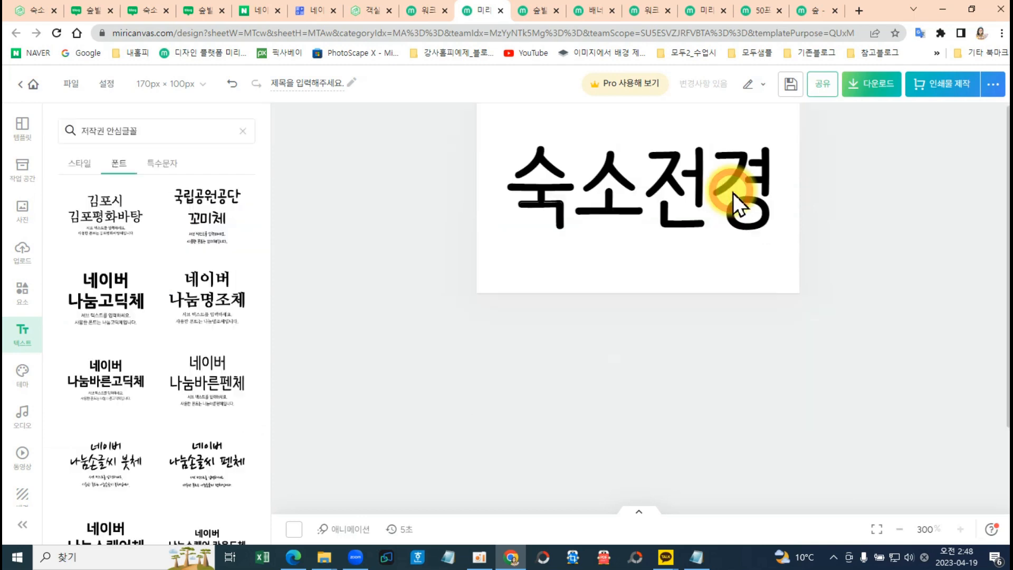
Replace the text on the duplicated second page with 객실보기.
double_click(591, 348)
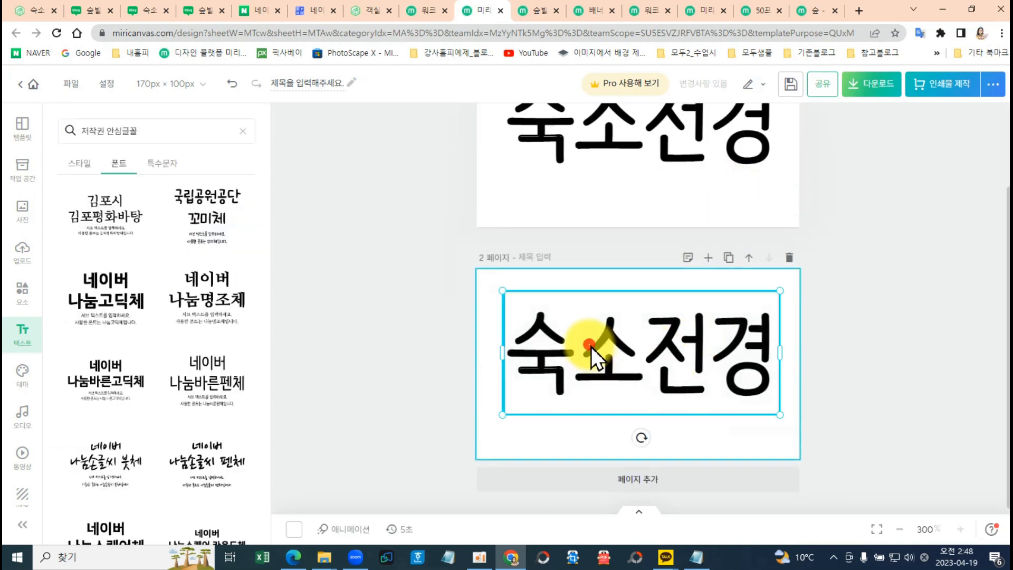
type("객실")
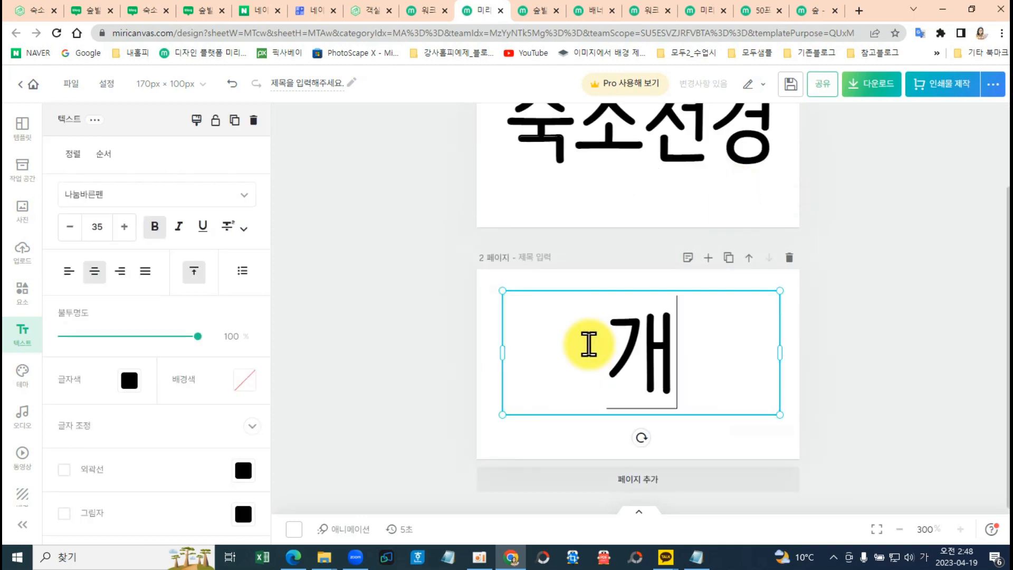
type("보기")
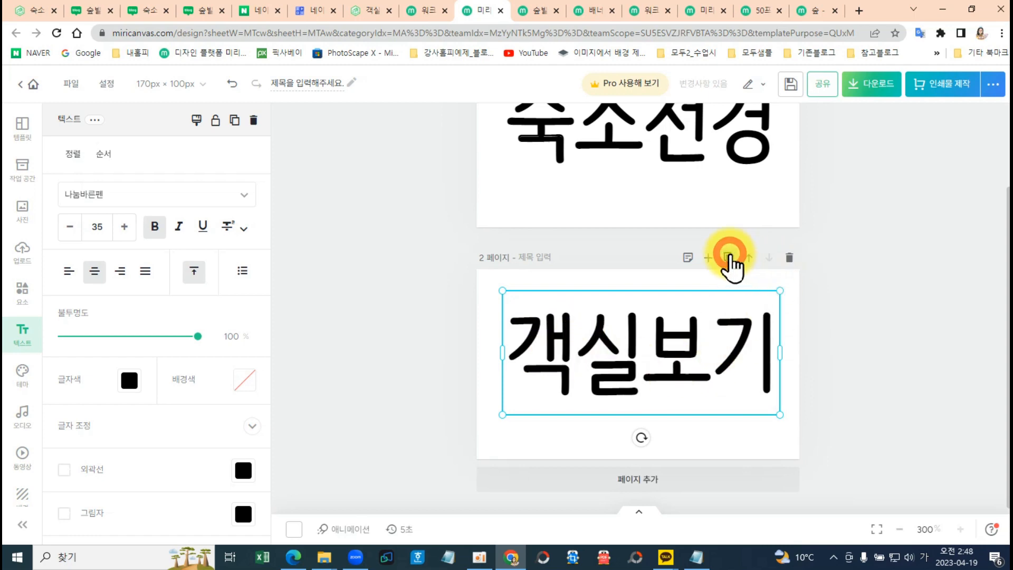
Duplicate the 객실보기 page and replace the text on the third page with 예약하기.
left_click(730, 257)
left_click(583, 362)
left_click(556, 352)
left_click(540, 353)
left_click(680, 343)
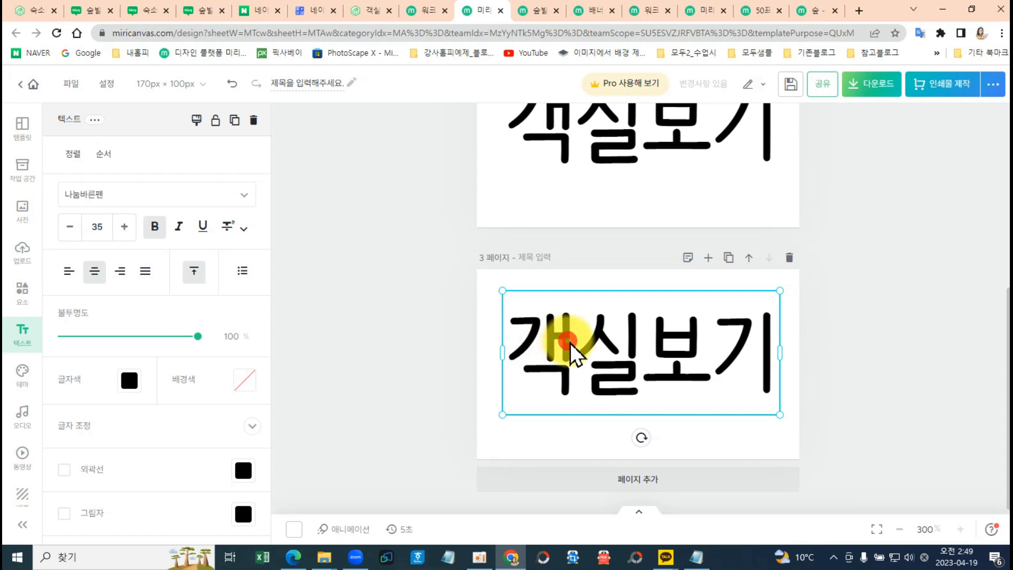
left_click(612, 342)
left_click(841, 351)
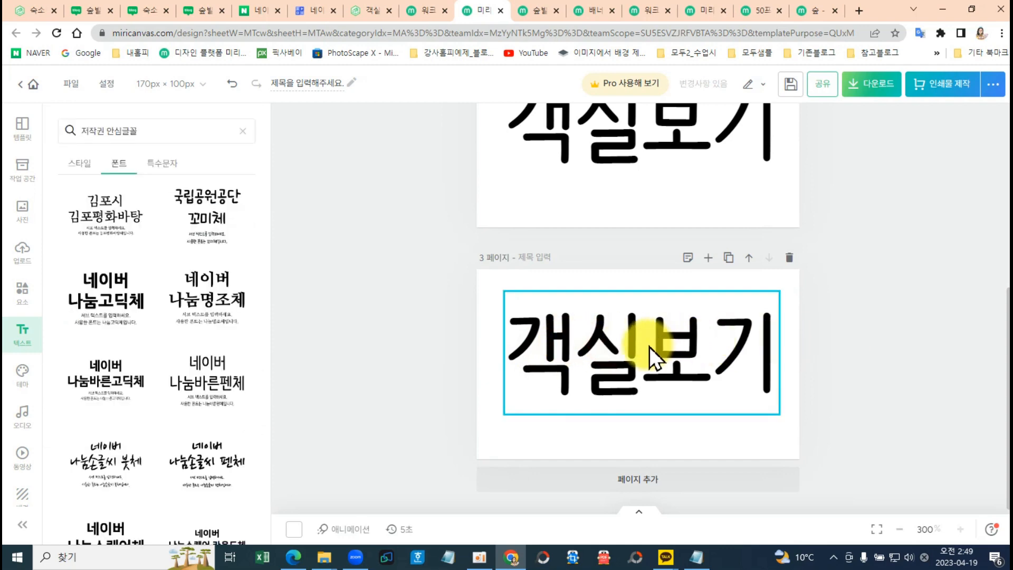
double_click(647, 346)
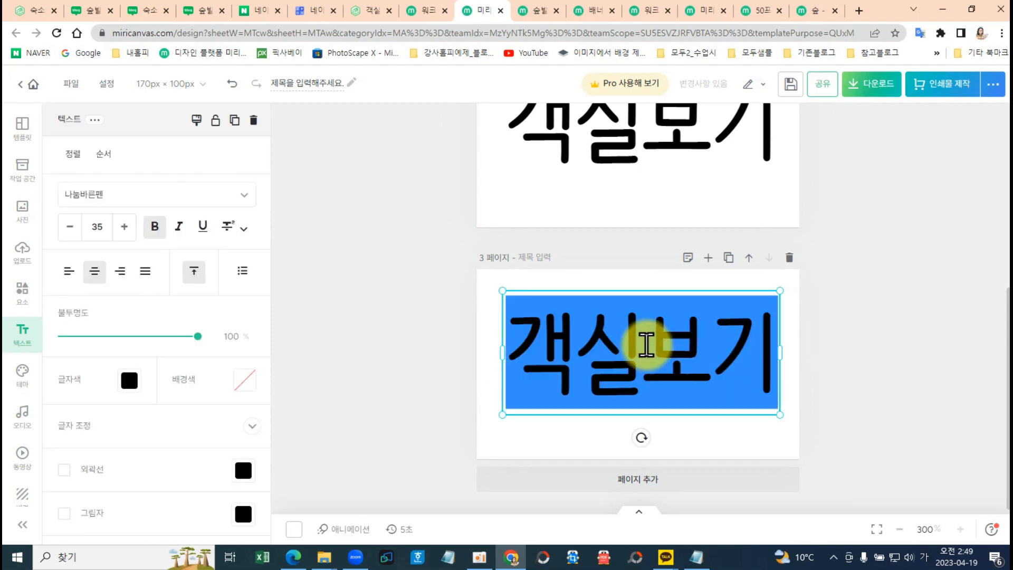
type("에")
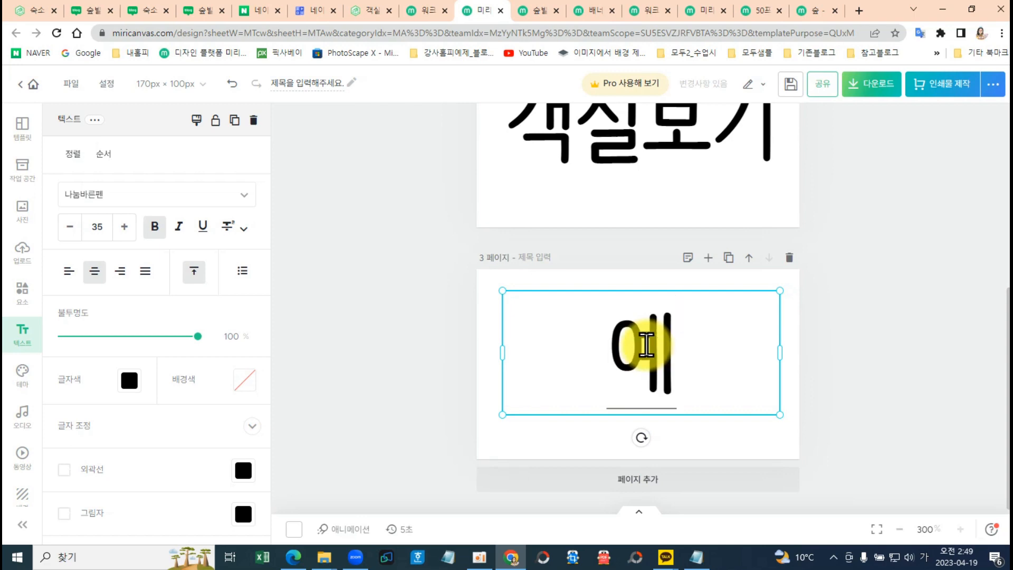
type("약학")
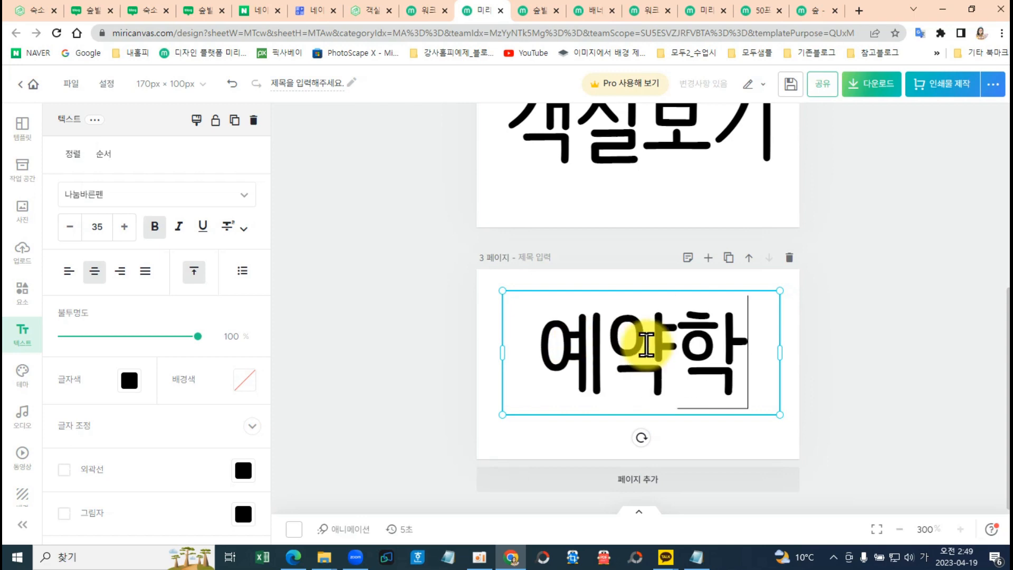
type("기")
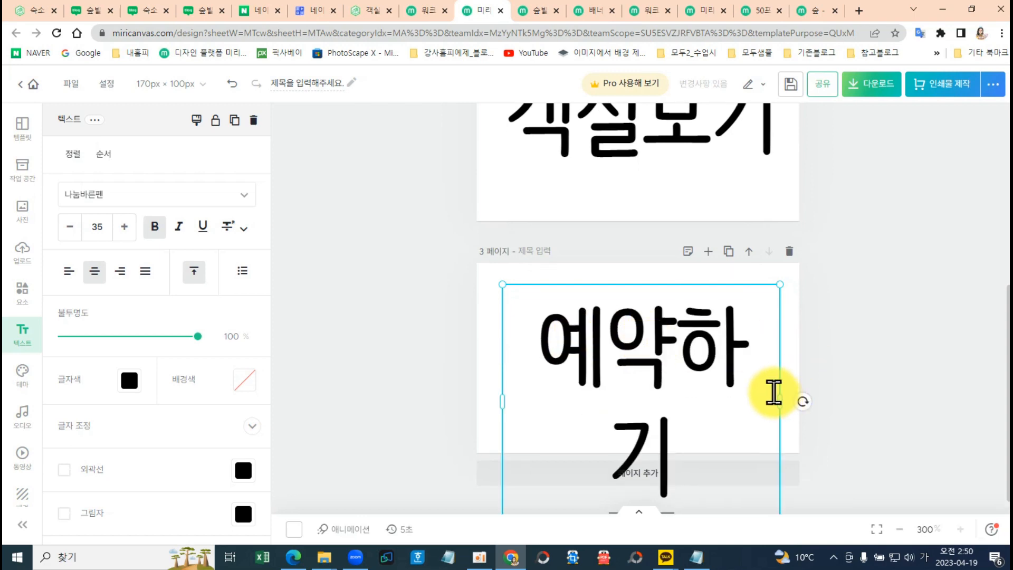
Widen the 예약하기 text box so it fits on one line, and move it within the upper part of page 3.
scroll(773, 392, "down", 1)
left_click(797, 349)
left_click(660, 353)
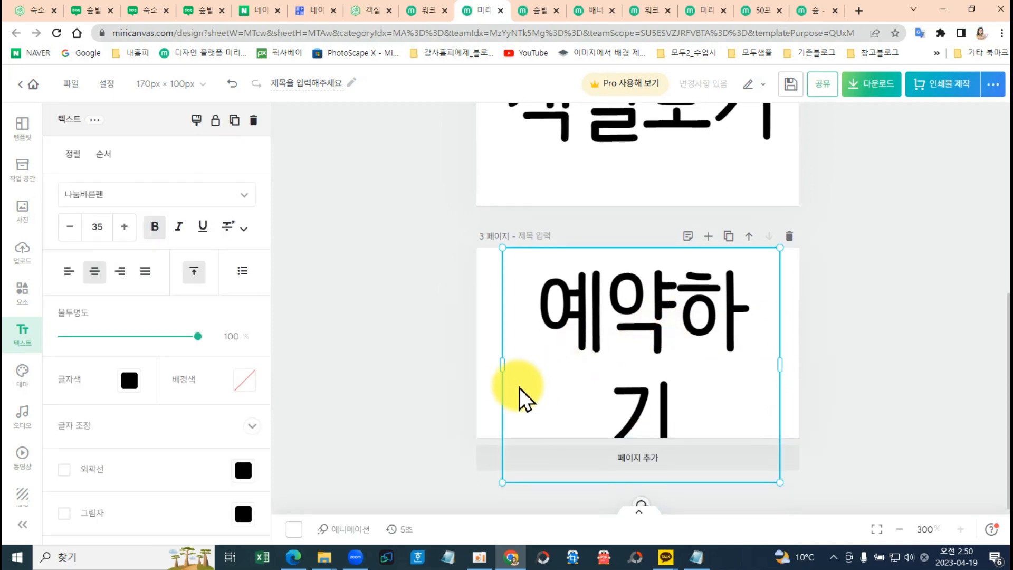
left_click_drag(501, 362, 496, 374)
mouse_move(641, 326)
left_mouse_down()
mouse_move(652, 335)
mouse_move(656, 280)
mouse_move(674, 312)
mouse_move(656, 321)
left_mouse_up()
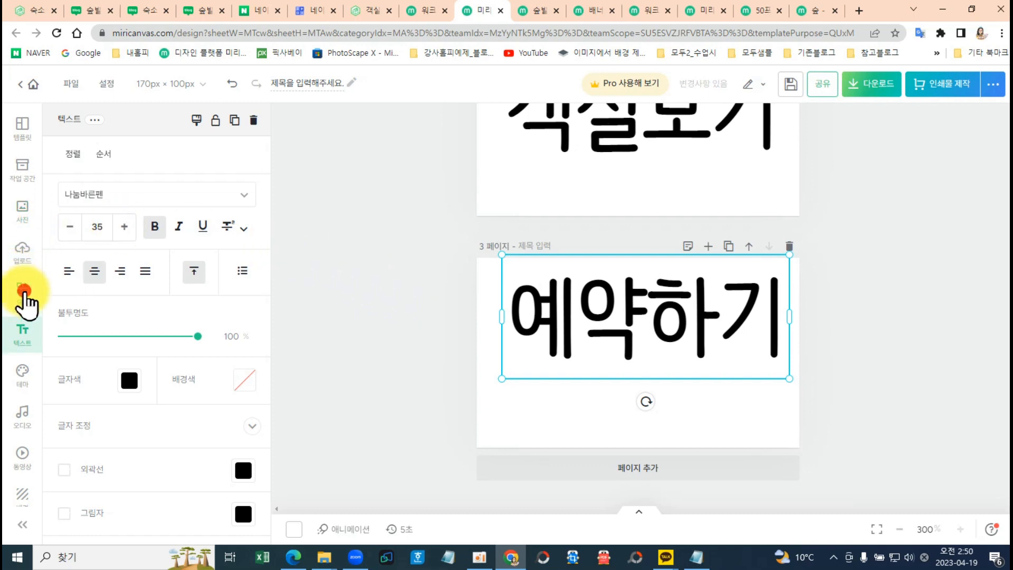
Browse the shape elements (도형) for a shape to place behind the 예약하기 text.
left_click(23, 293)
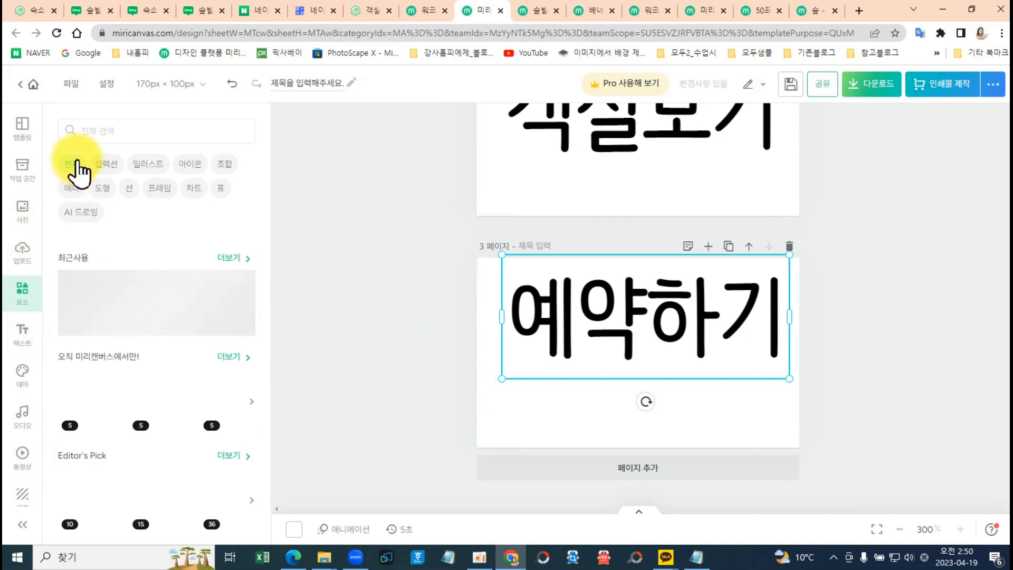
left_click(103, 189)
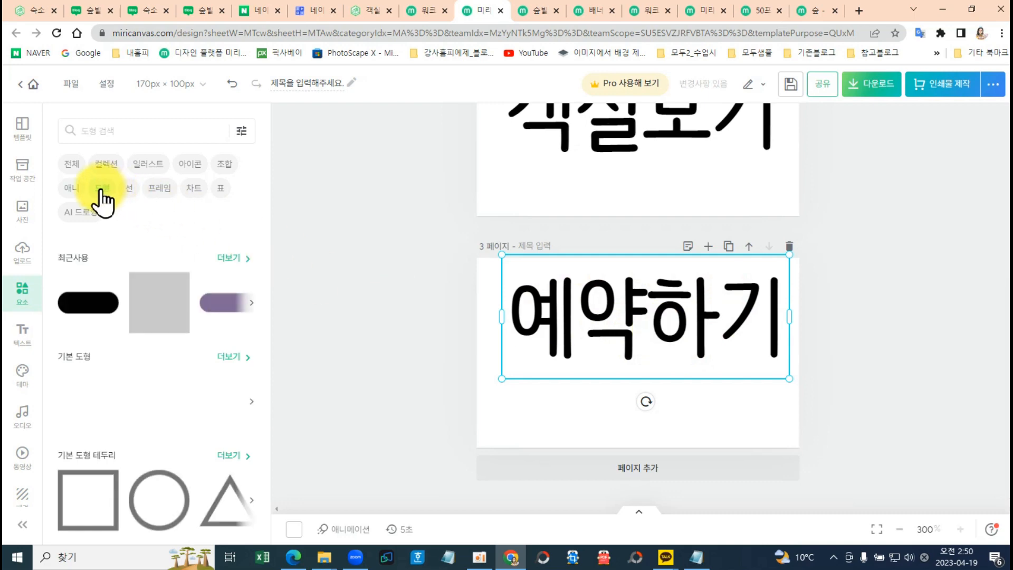
scroll(111, 403, "down", 6)
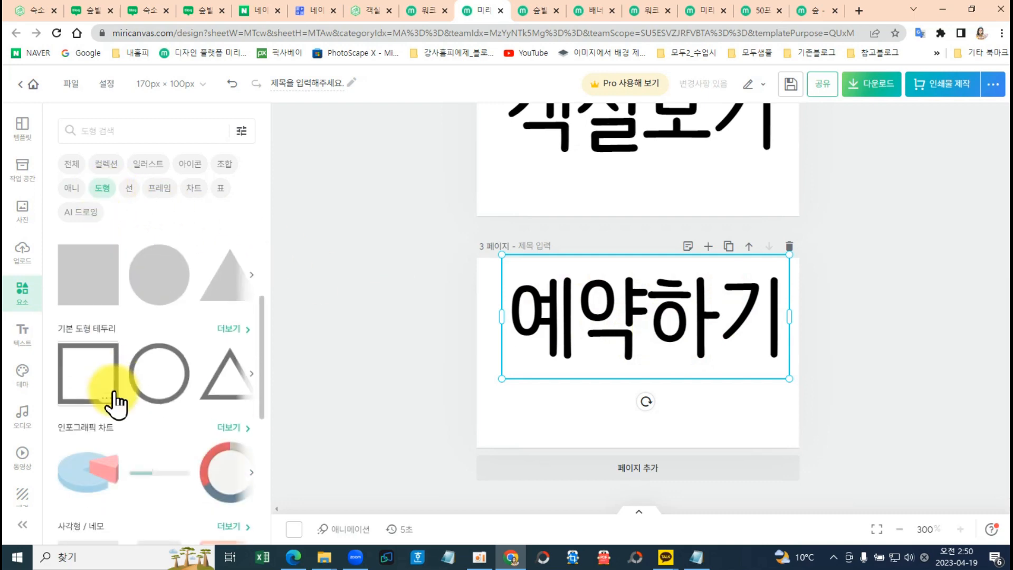
scroll(149, 403, "down", 4)
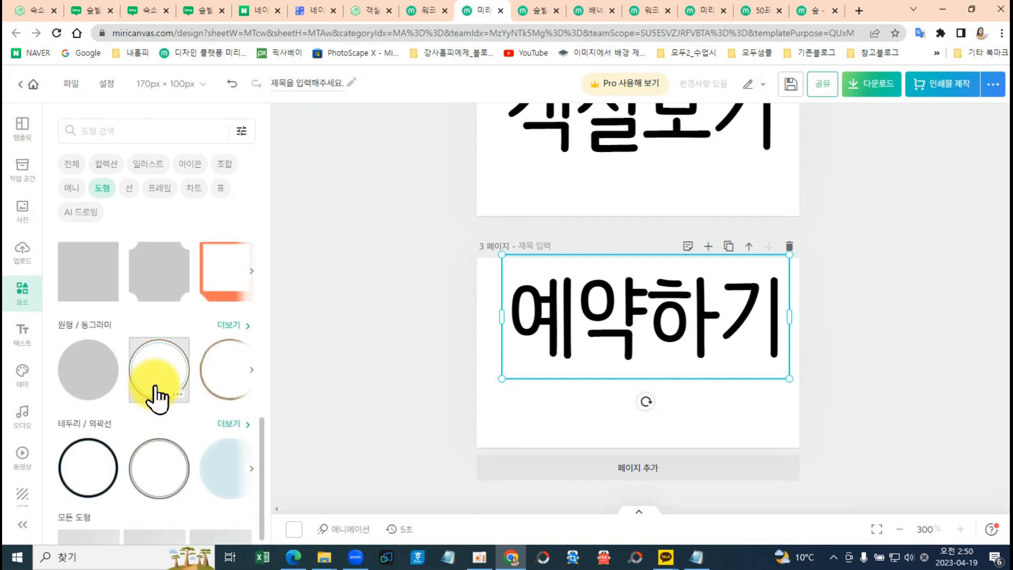
scroll(158, 396, "down", 8)
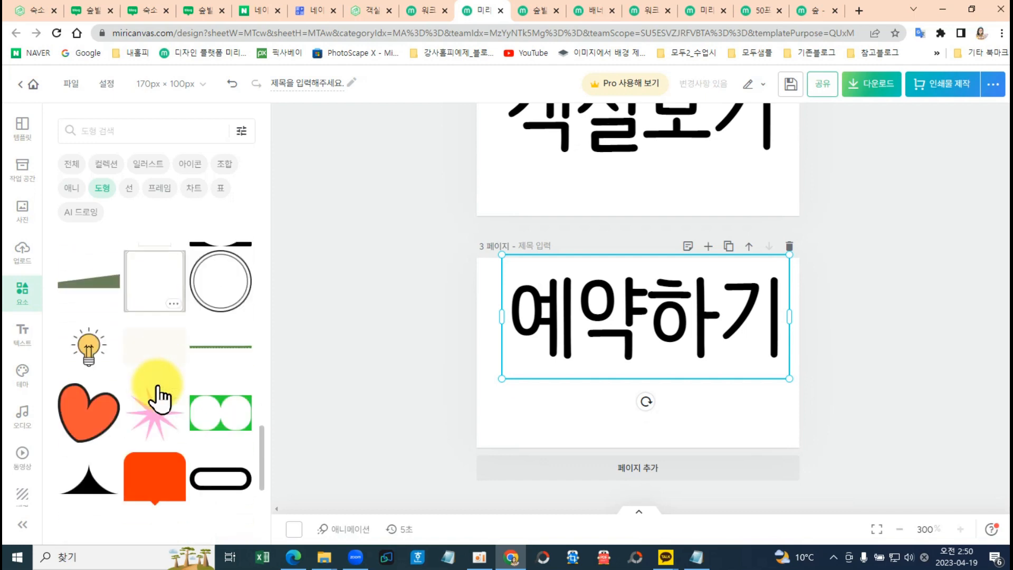
scroll(196, 393, "down", 3)
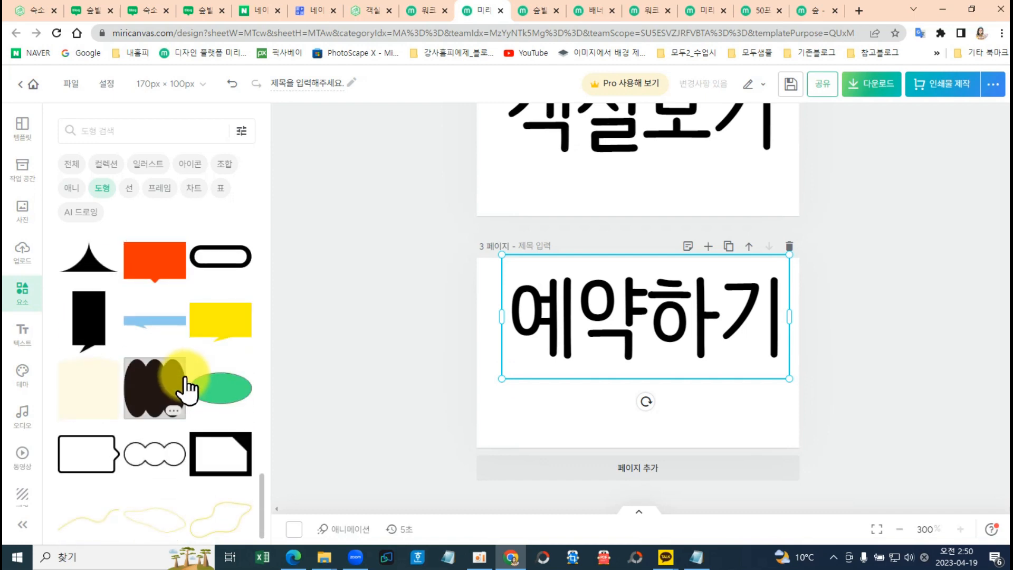
scroll(159, 381, "down", 6)
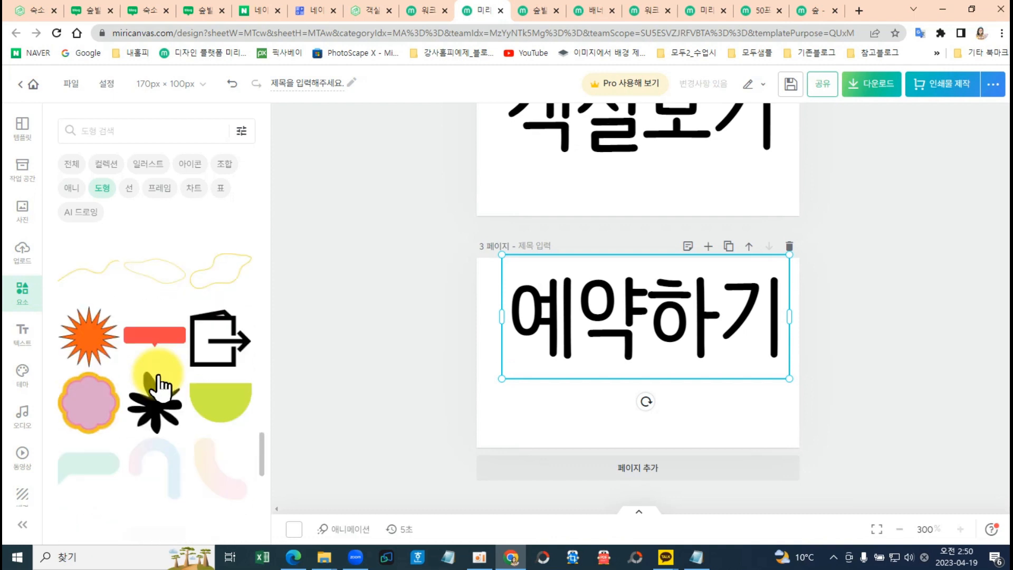
scroll(158, 388, "up", 10)
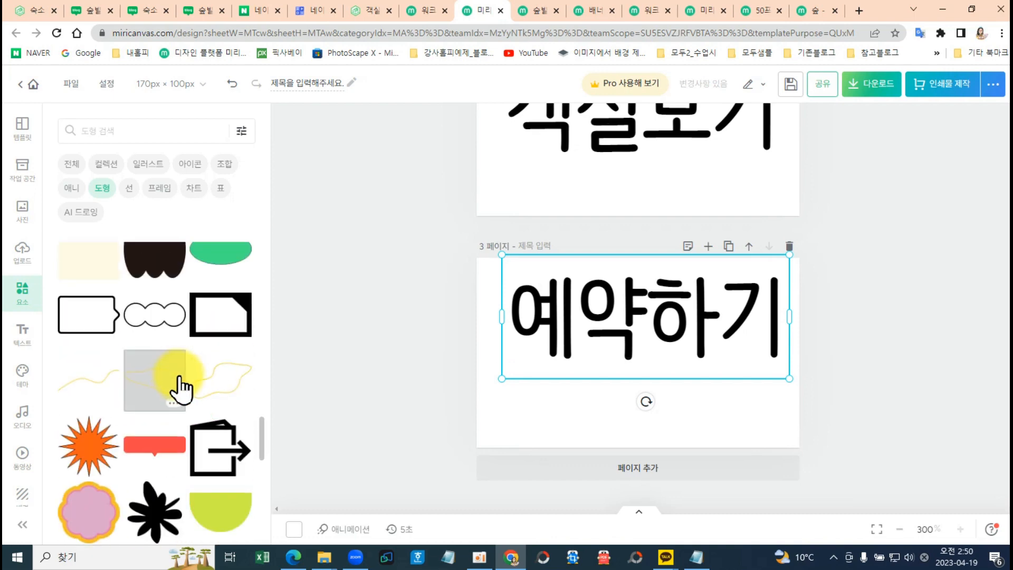
scroll(186, 387, "up", 10)
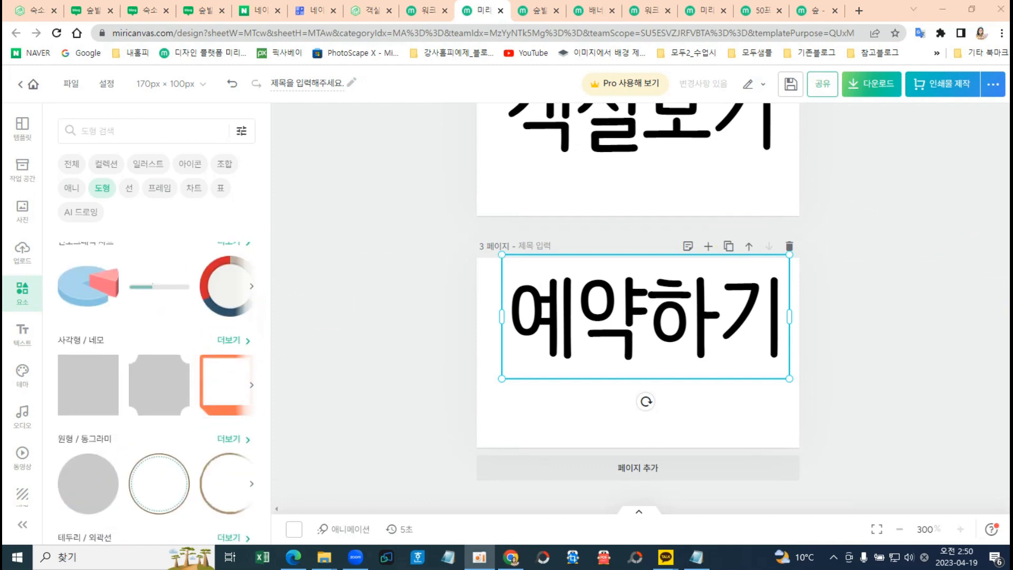
scroll(97, 305, "down", 1)
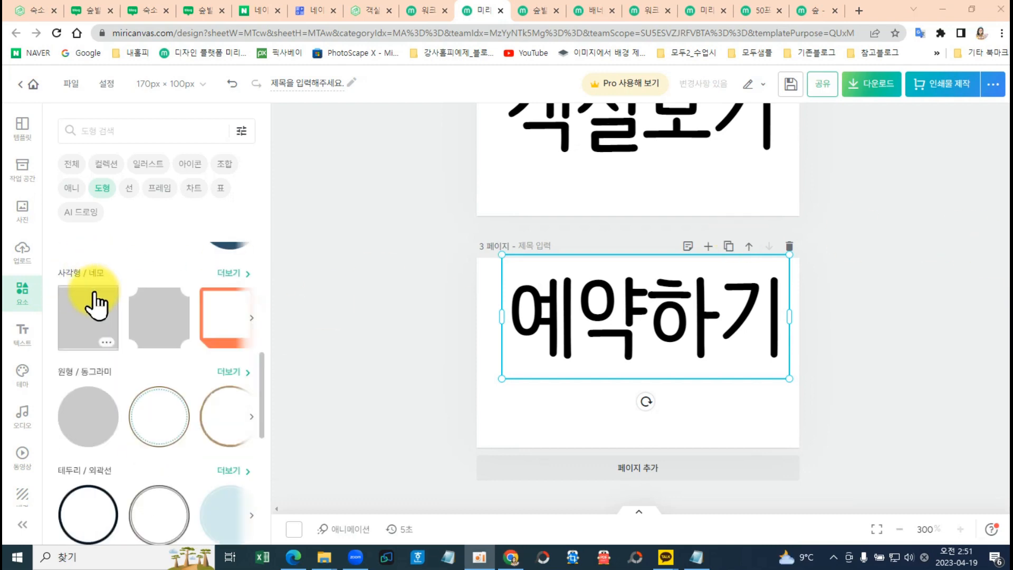
Show the full 사각형 / 네모 shape collection and add the solid black rounded rectangle to page 3.
left_click(230, 274)
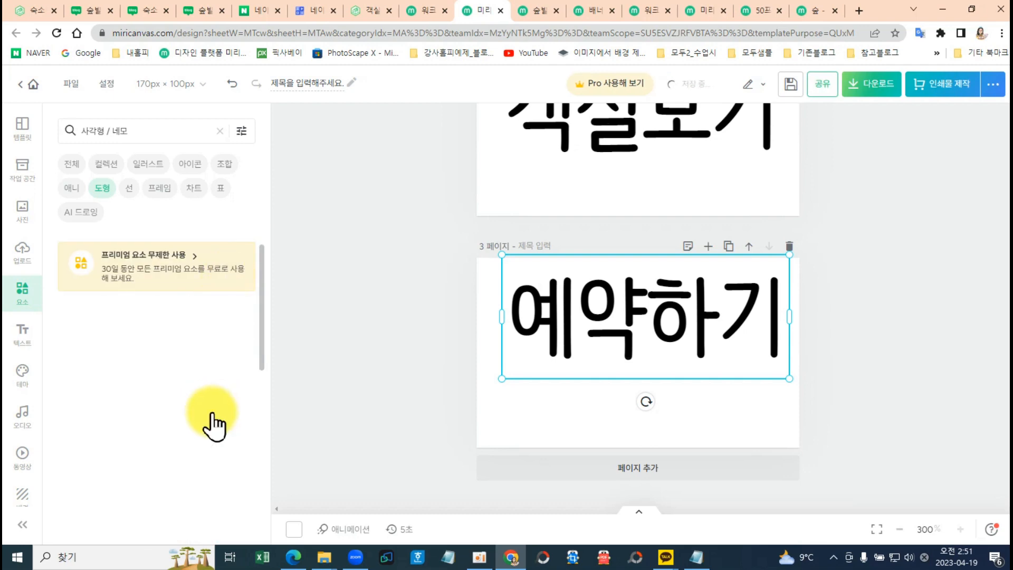
scroll(210, 429, "down", 5)
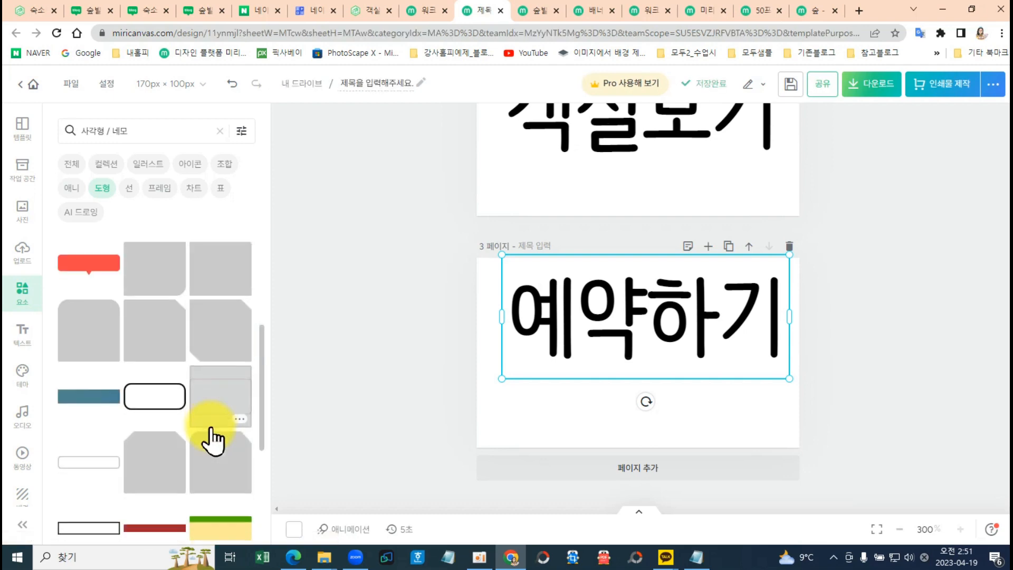
scroll(213, 441, "down", 3)
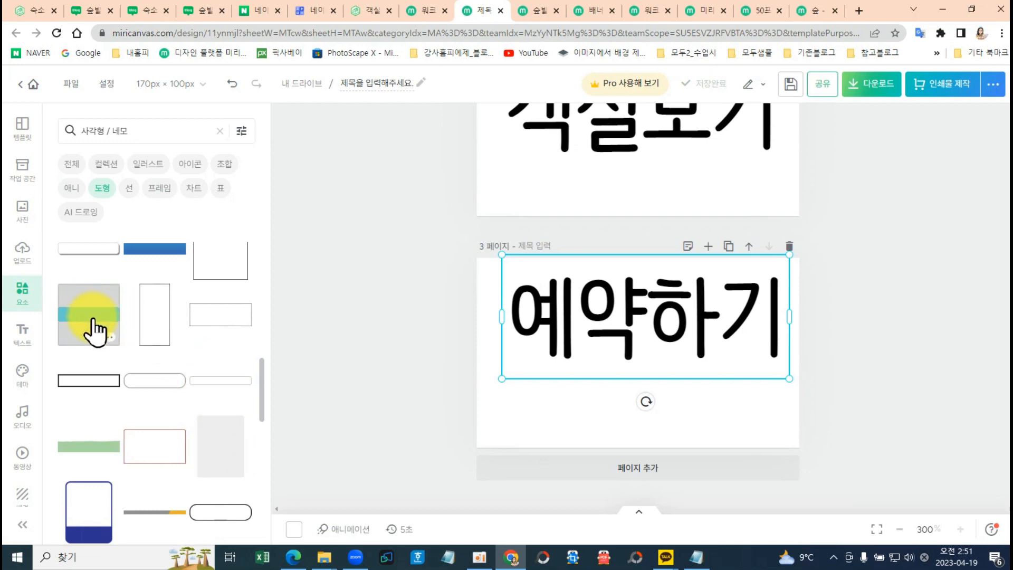
scroll(137, 409, "down", 5)
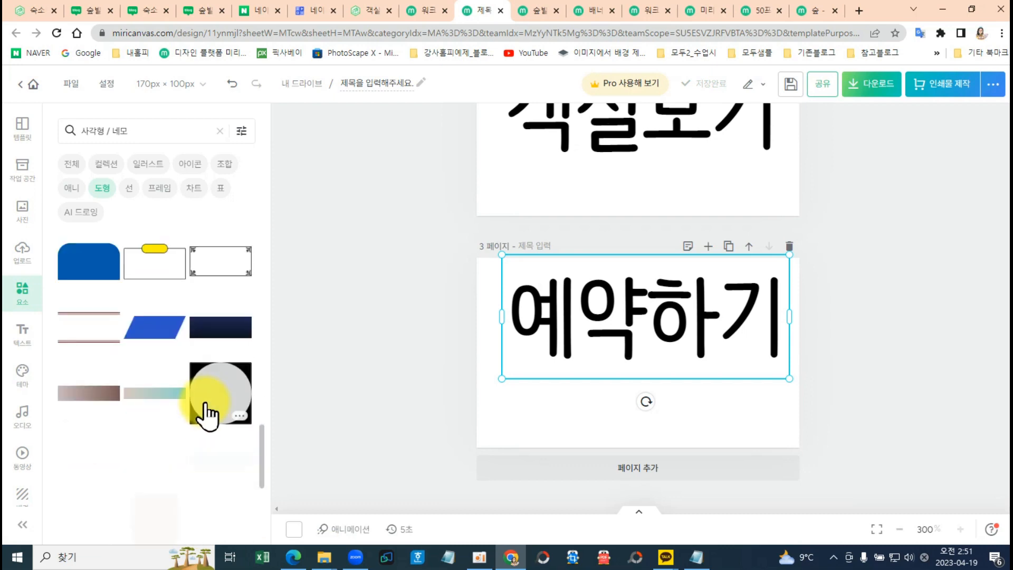
scroll(208, 417, "down", 2)
scroll(209, 427, "down", 2)
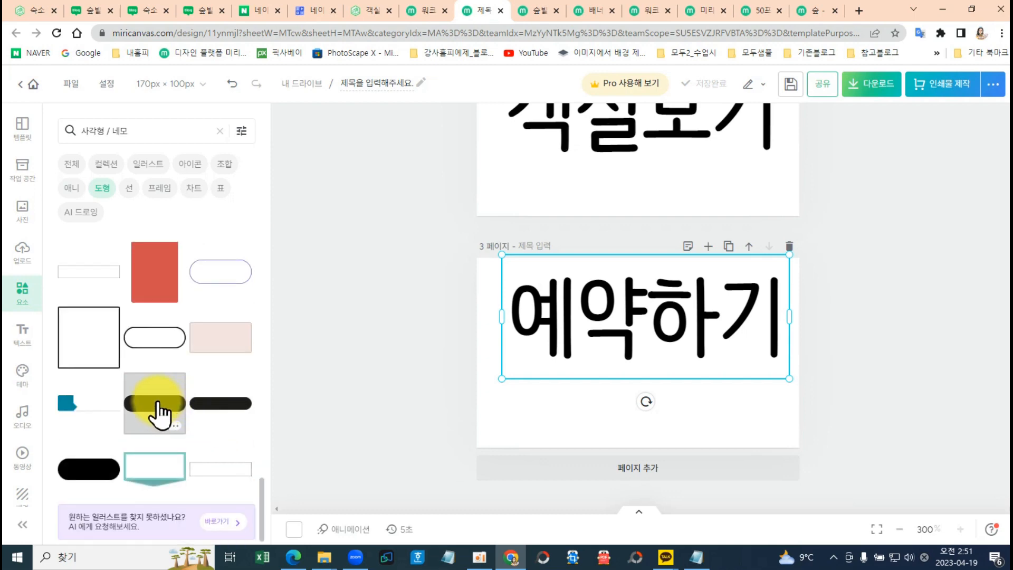
left_click(94, 478)
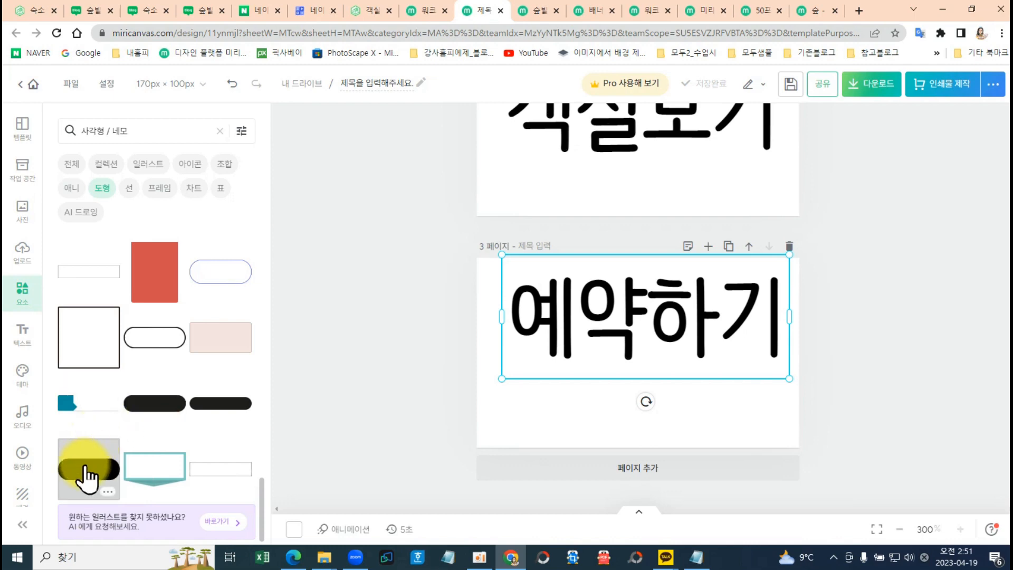
left_click(88, 477)
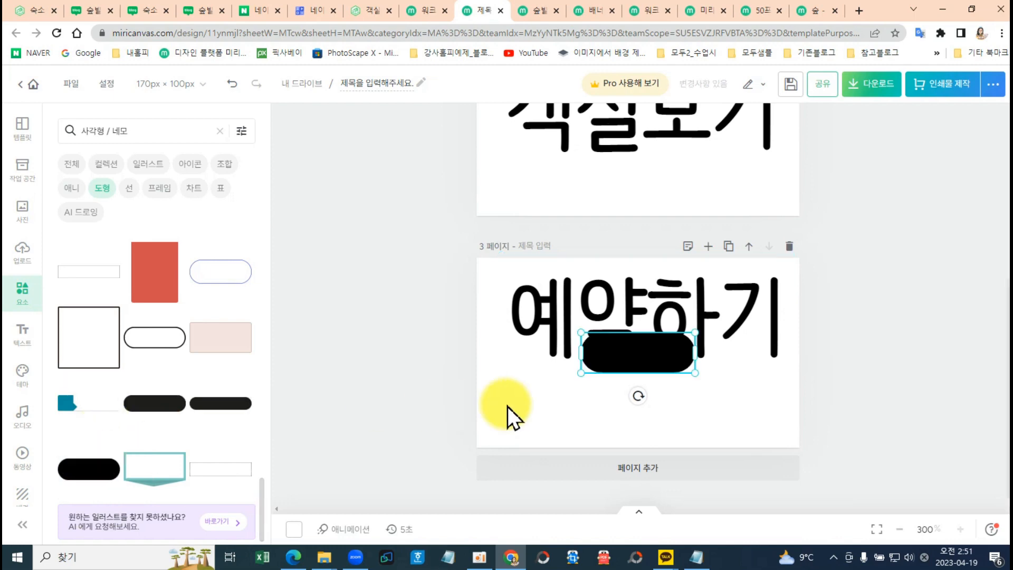
Enlarge the black rounded rectangle to about 167 × 59 px over the 예약하기 text and send it to the back.
left_click_drag(601, 355, 780, 355)
left_click(750, 357)
left_click(681, 311)
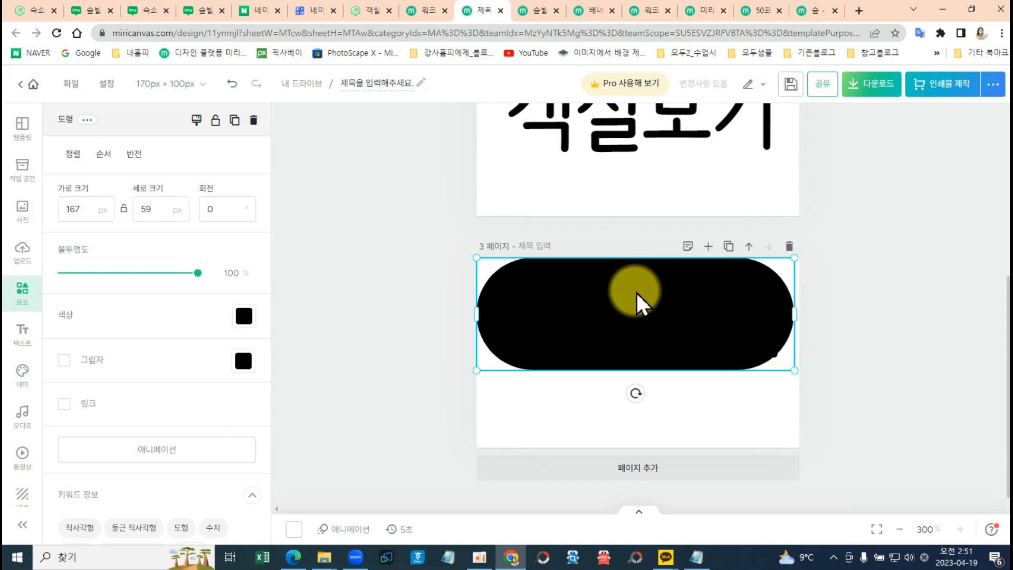
right_click(640, 309)
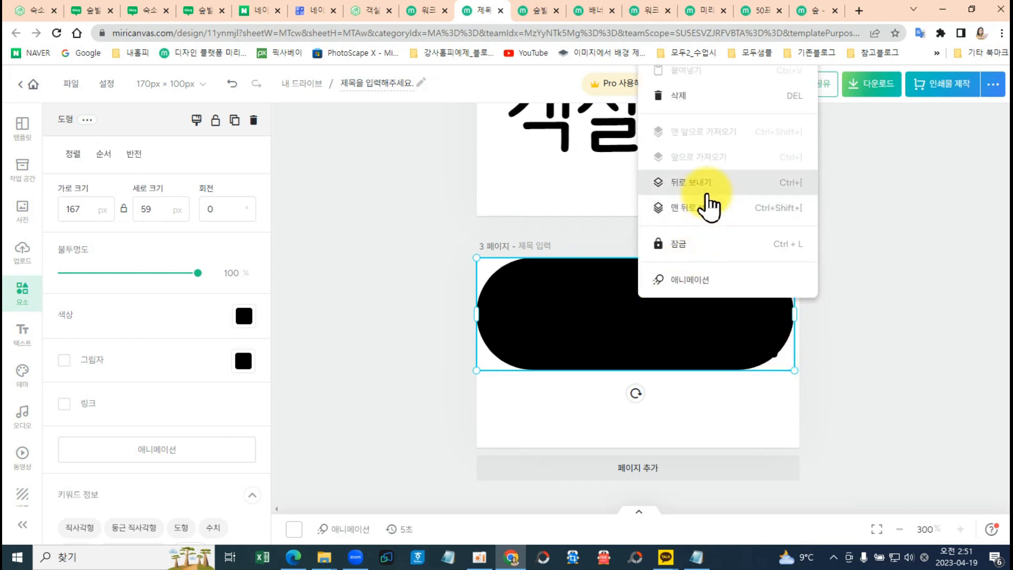
left_click(691, 208)
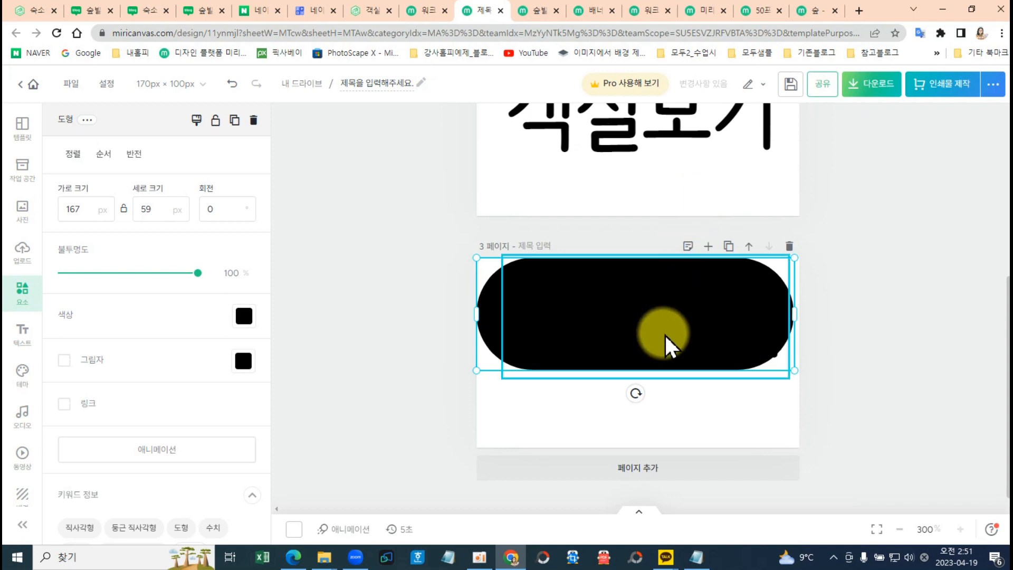
Try white as the colour of the 예약하기 text on page 3, and set it back to black.
left_click(640, 323)
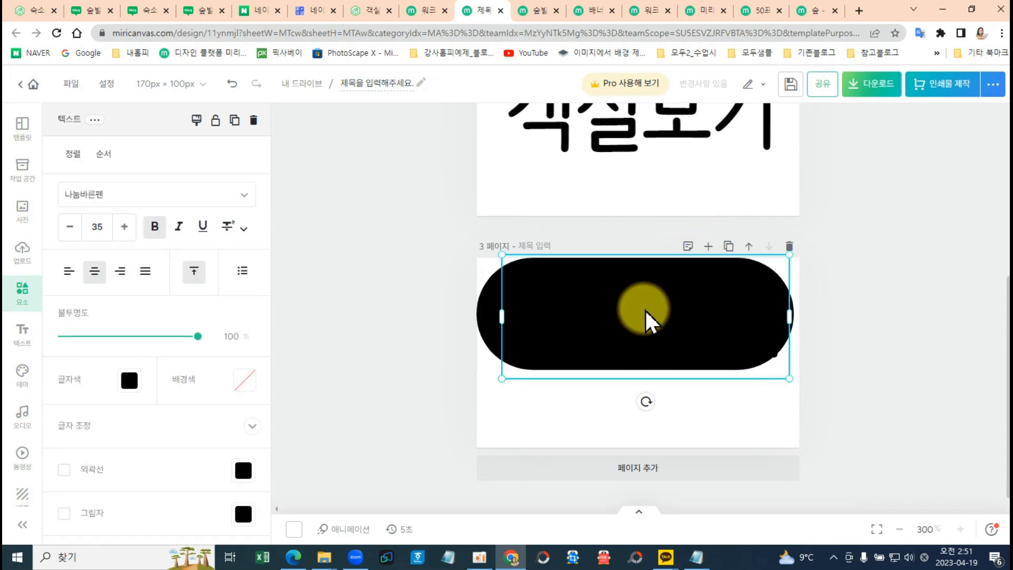
left_click(130, 381)
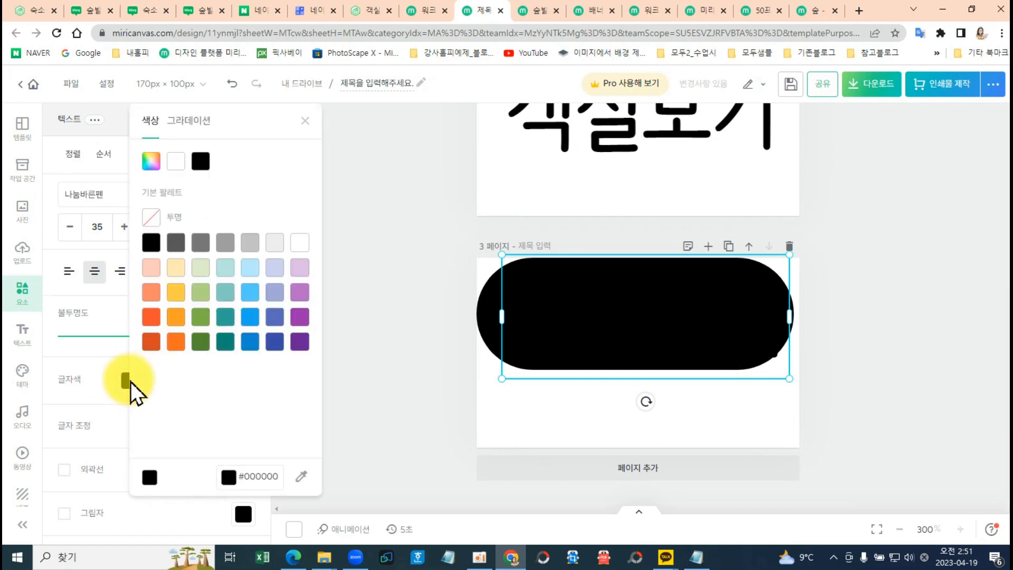
left_click(176, 160)
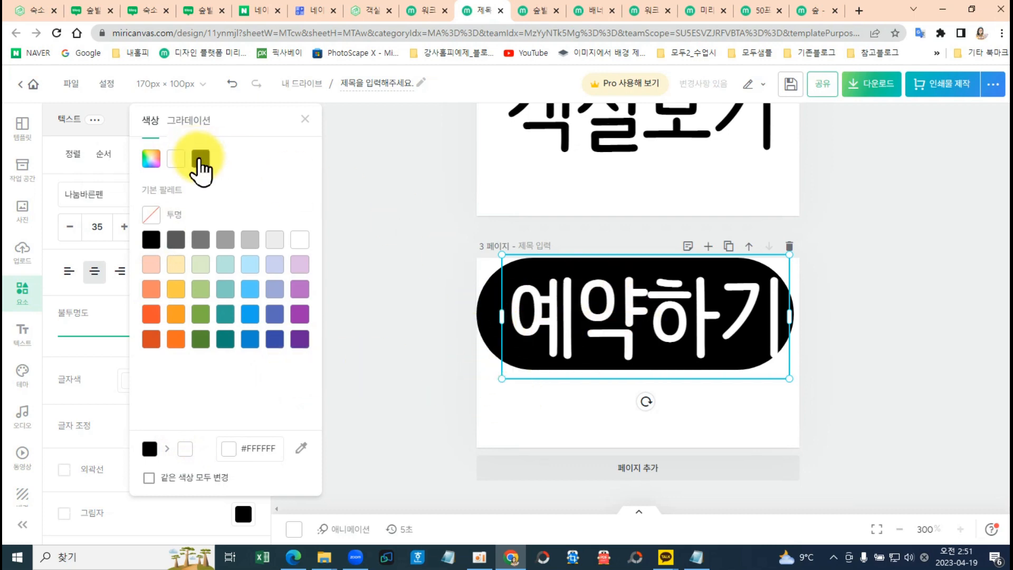
left_click(200, 157)
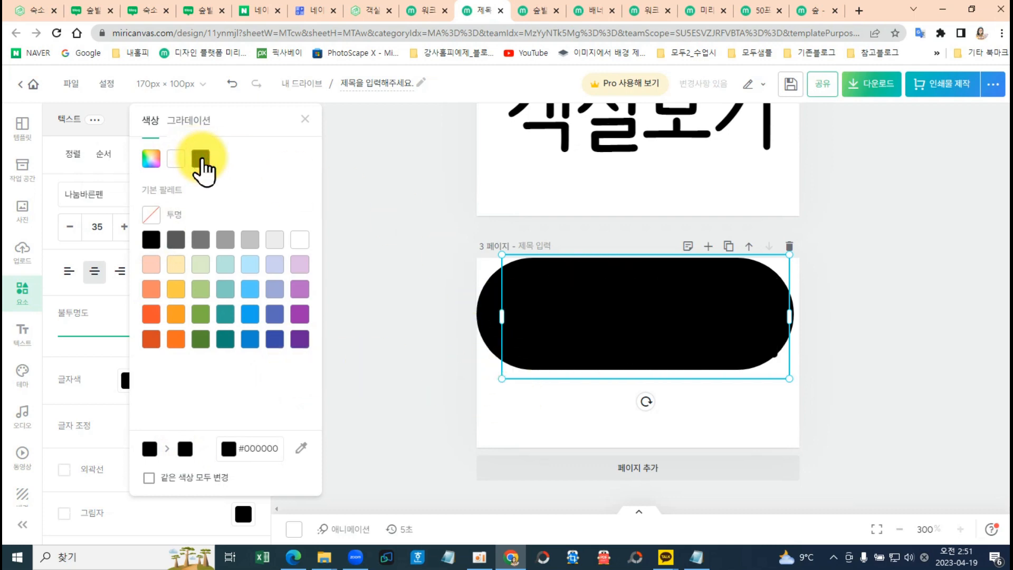
Recolour the rounded rectangle behind 예약하기 in solid green, trying #7DB249 and settling on the lighter #AFD485.
left_click(487, 315)
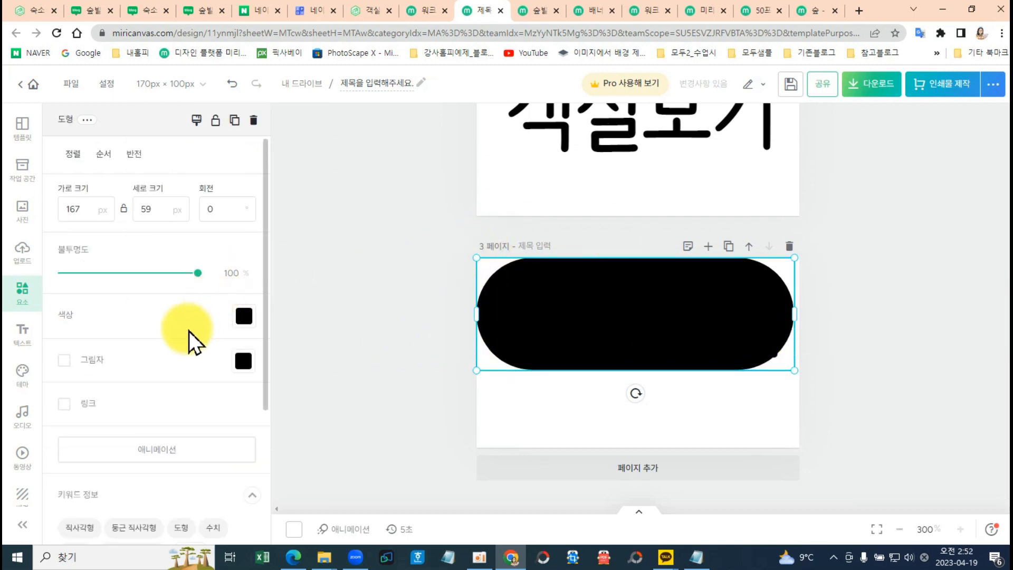
left_click(243, 315)
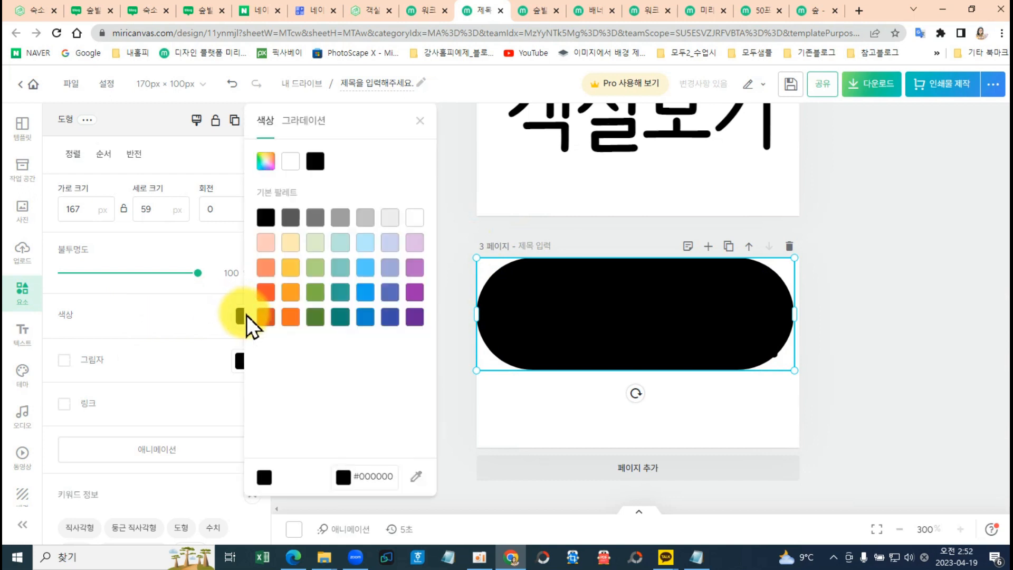
left_click(304, 122)
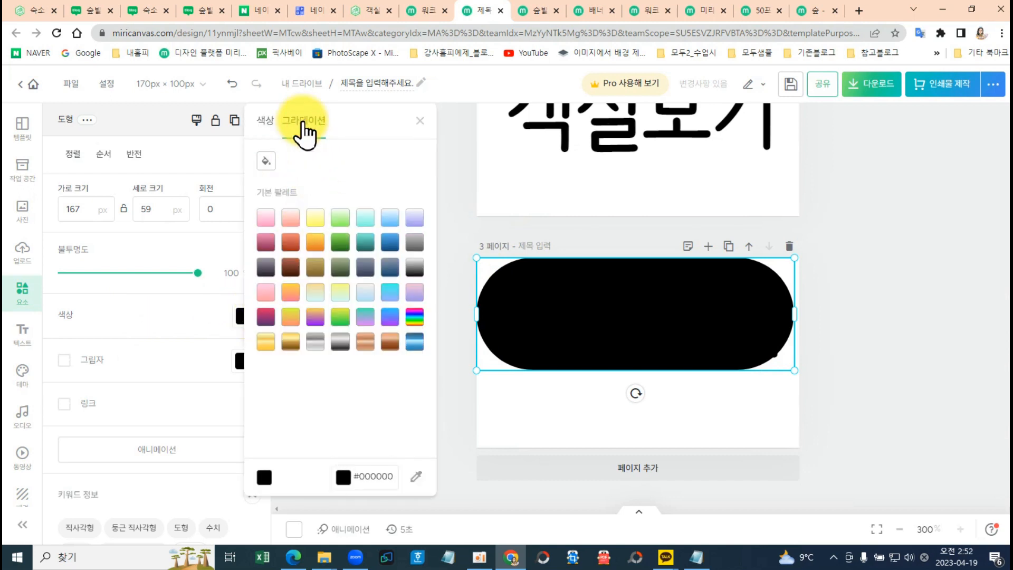
left_click(264, 120)
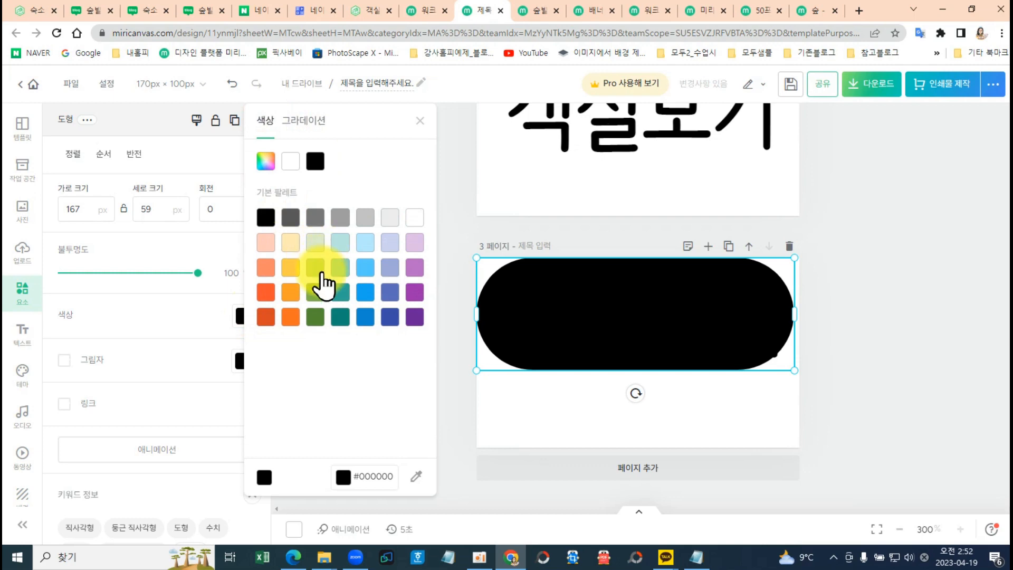
left_click(321, 264)
left_click(319, 289)
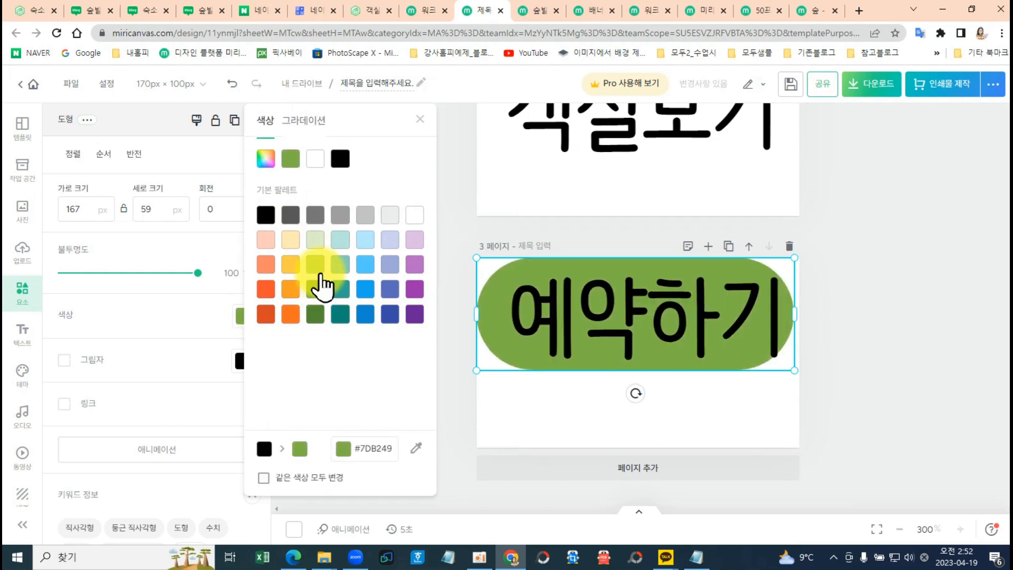
left_click(322, 264)
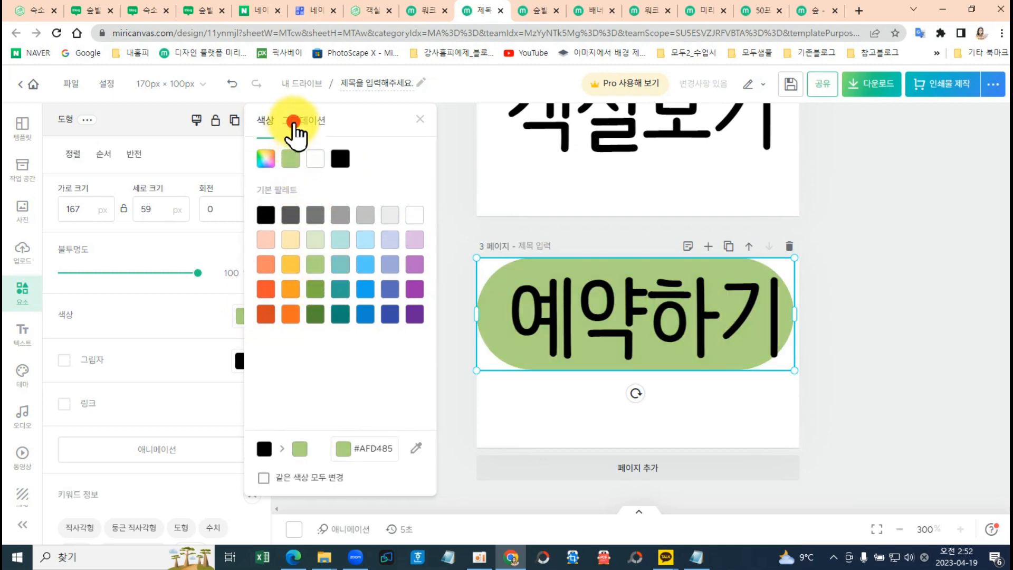
Fill the rounded rectangle on page 3 with a gradient, trying light-to-dark green and settling on white to light green.
left_click(296, 125)
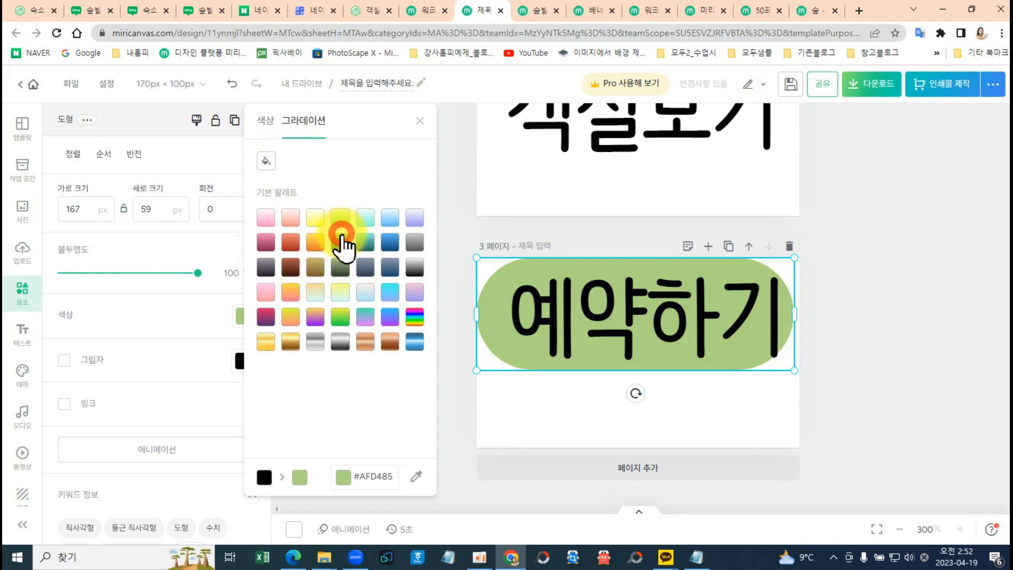
left_click(341, 235)
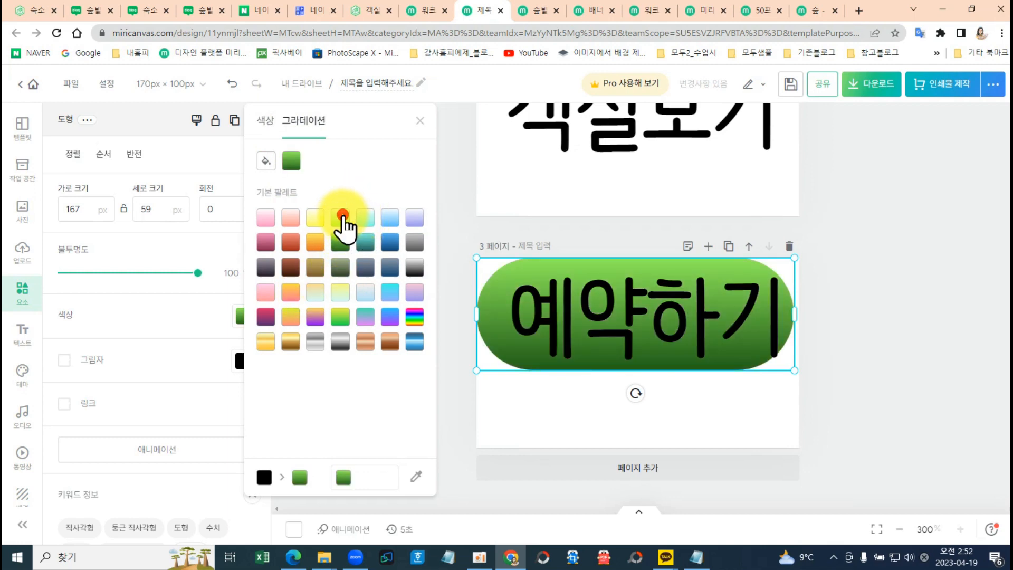
left_click(342, 216)
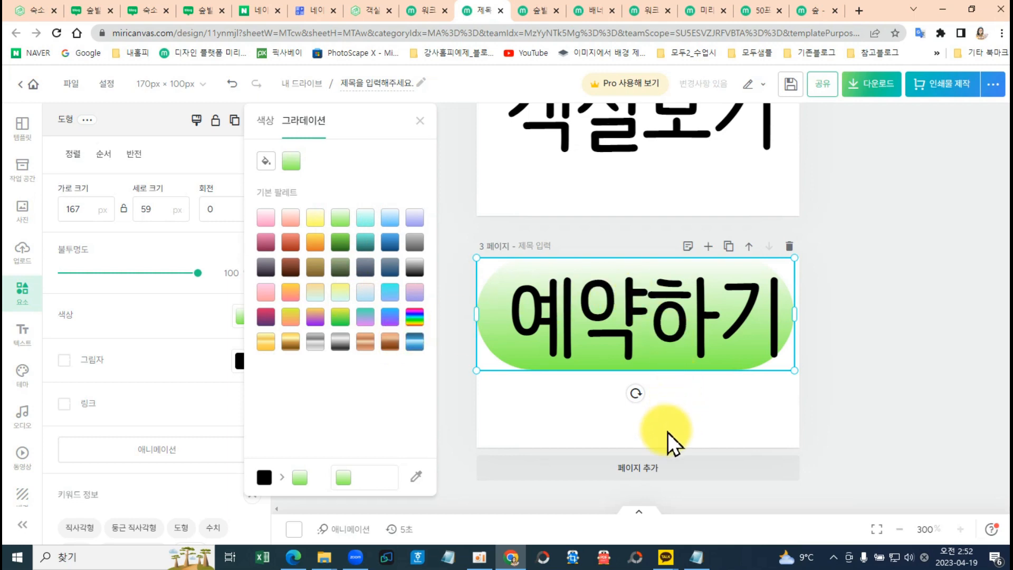
left_click(682, 407)
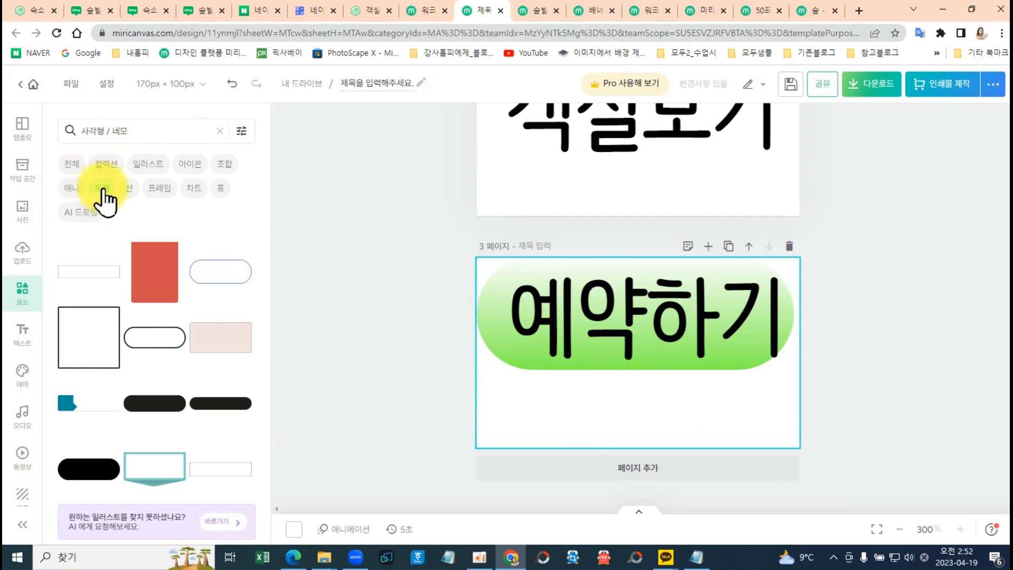
Clear the shape search and search all element types for 클릭.
left_click(220, 131)
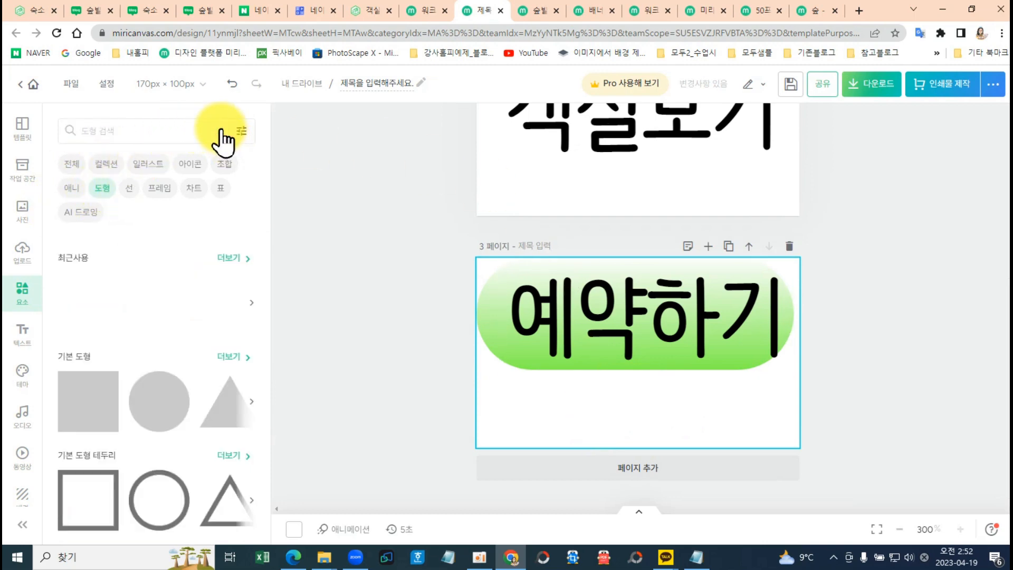
left_click(72, 165)
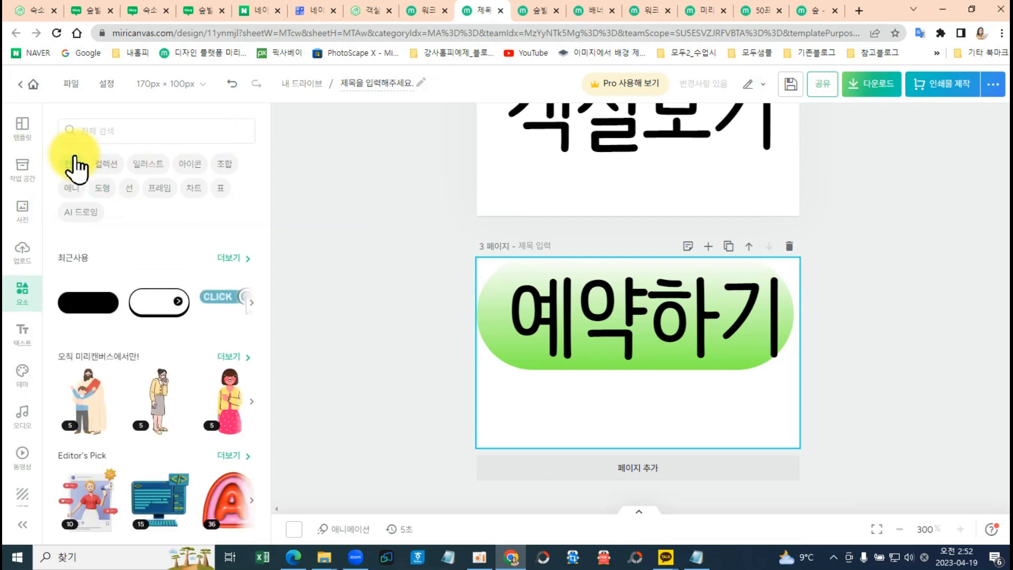
left_click(109, 131)
type("클릭")
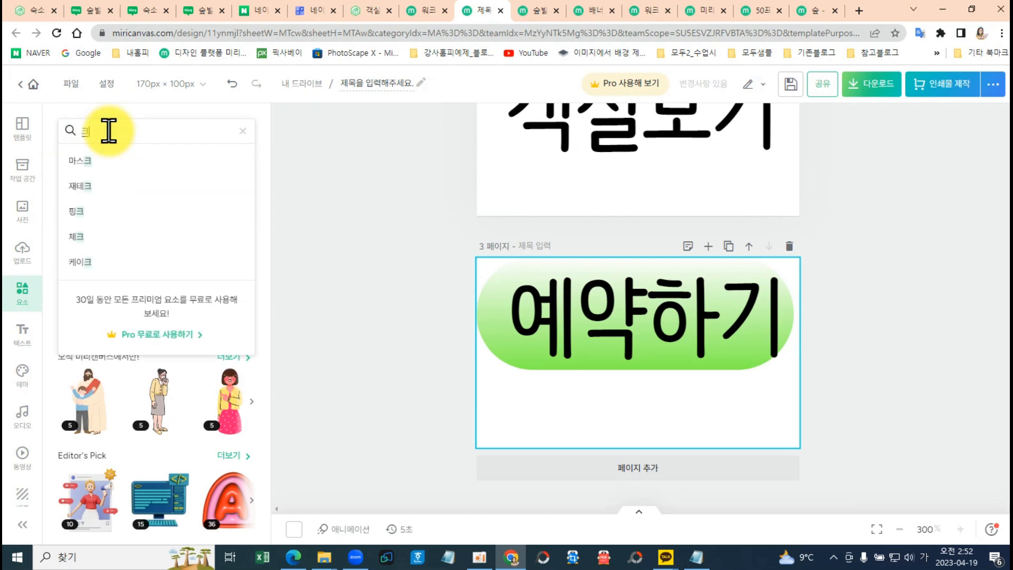
key("Return")
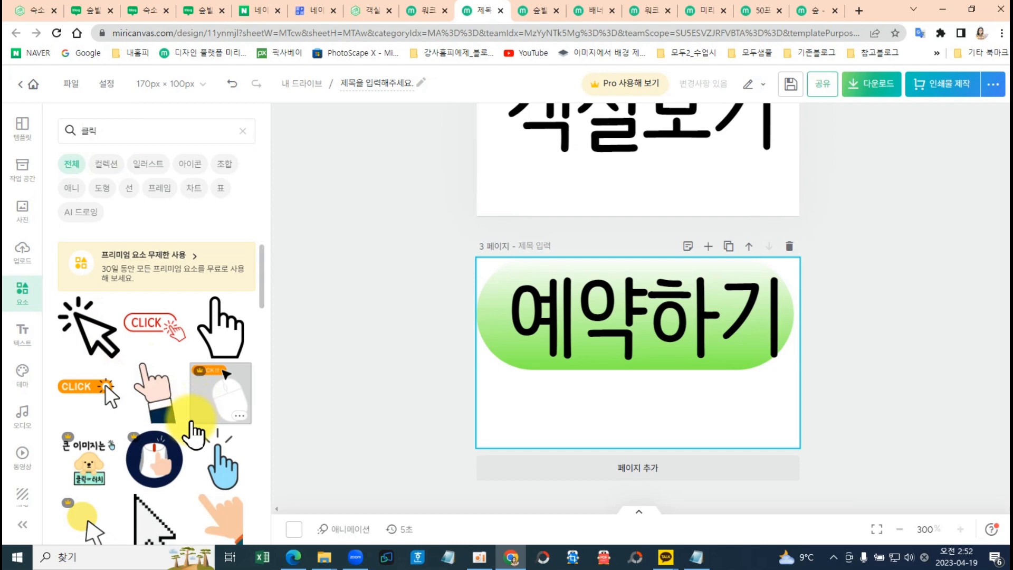
Add the orange CLICK button illustration with the arrow cursor below the 예약하기 shape, sized about 103 × 50 px.
scroll(195, 417, "down", 3)
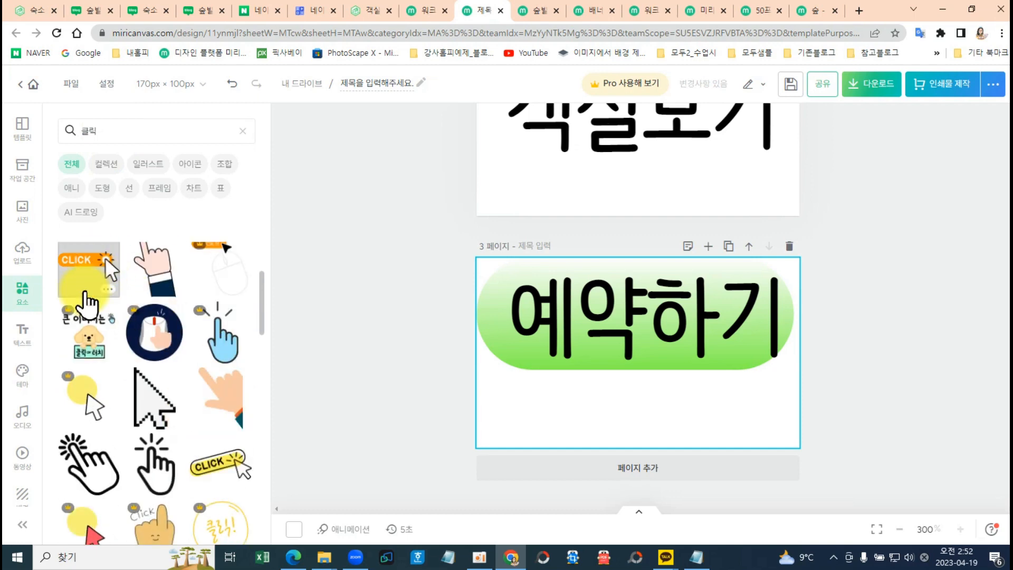
left_click_drag(94, 264, 592, 395)
left_click_drag(663, 428, 744, 466)
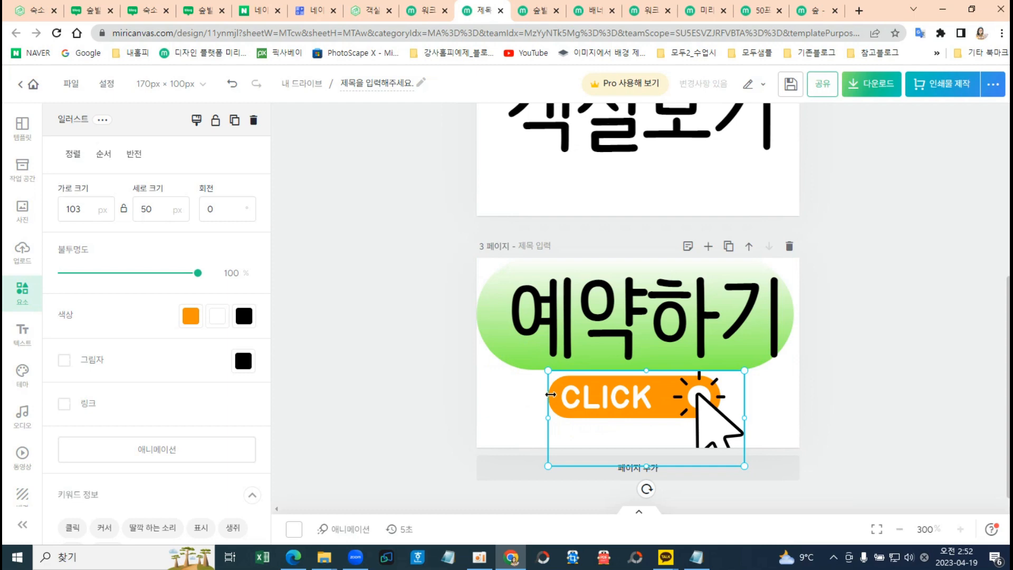
Recolour the rounded rectangle behind 예약하기 by sampling the orange #FF9400 from the CLICK illustration.
left_click(484, 343)
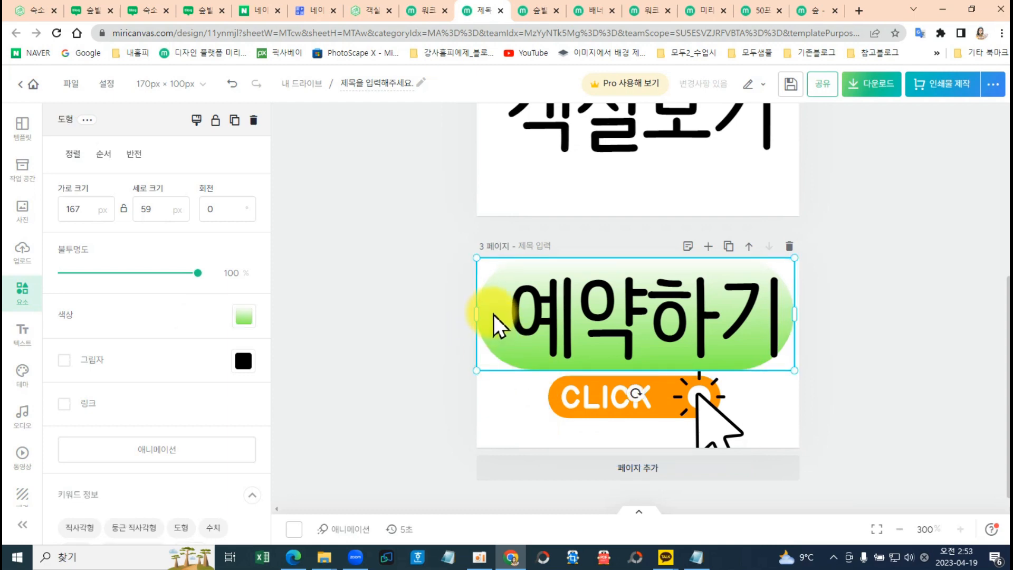
left_click(563, 406)
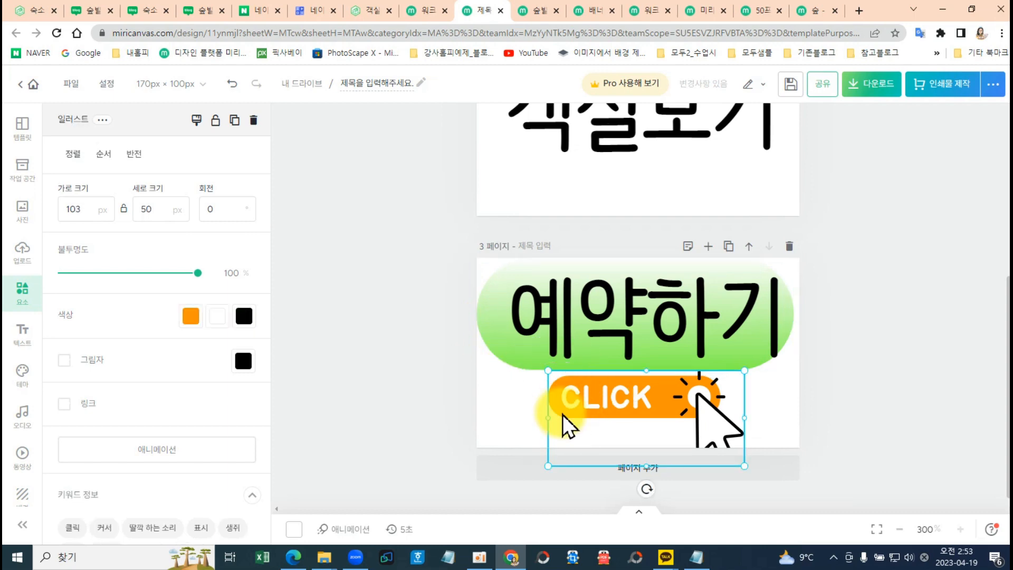
left_click(502, 345)
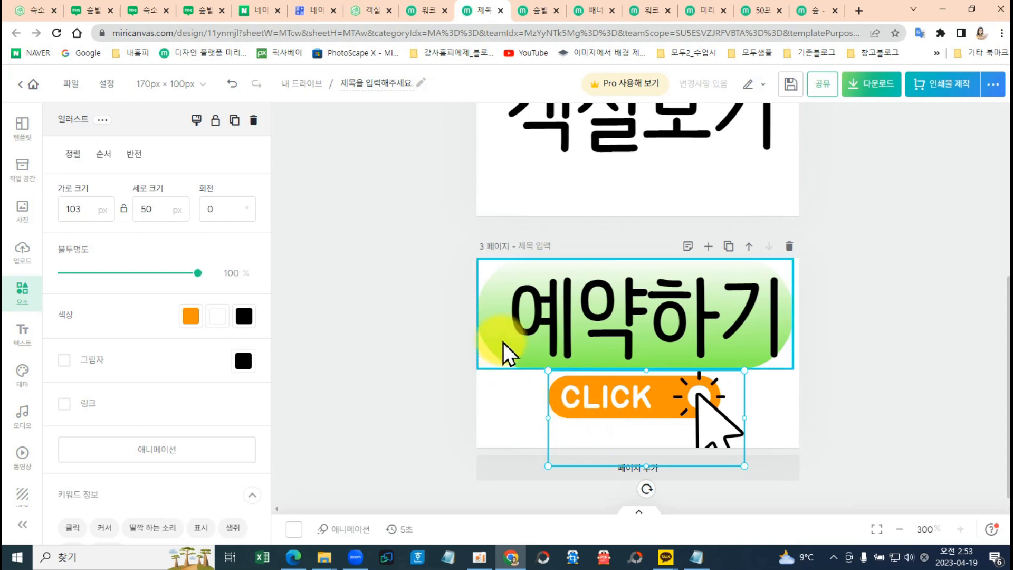
left_click(490, 324)
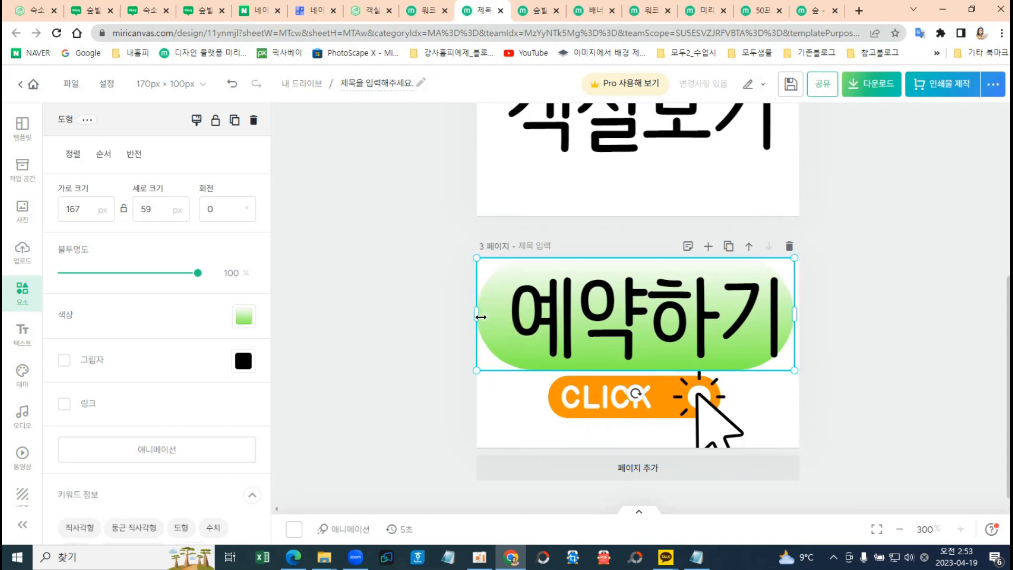
left_click(244, 316)
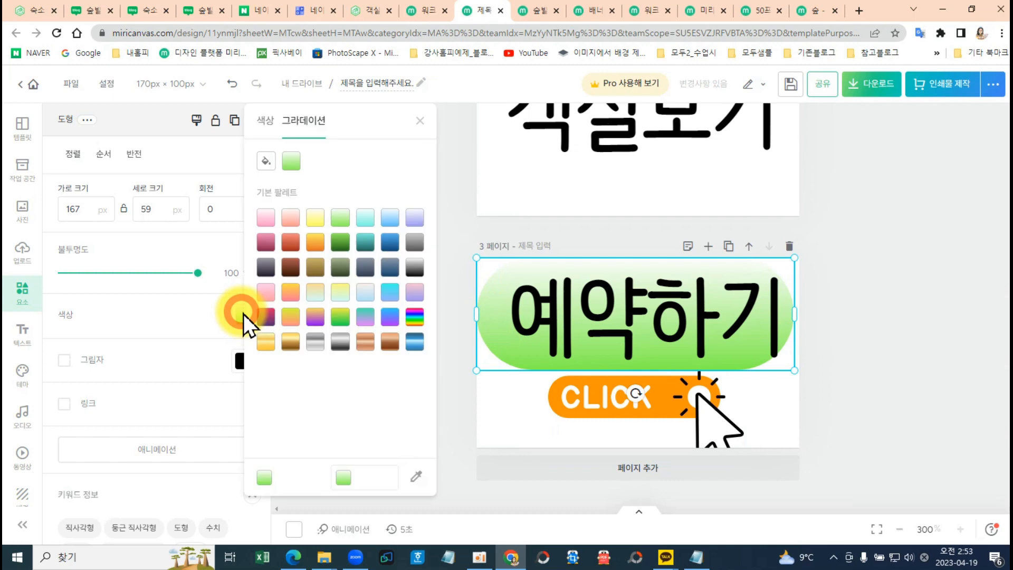
left_click(418, 478)
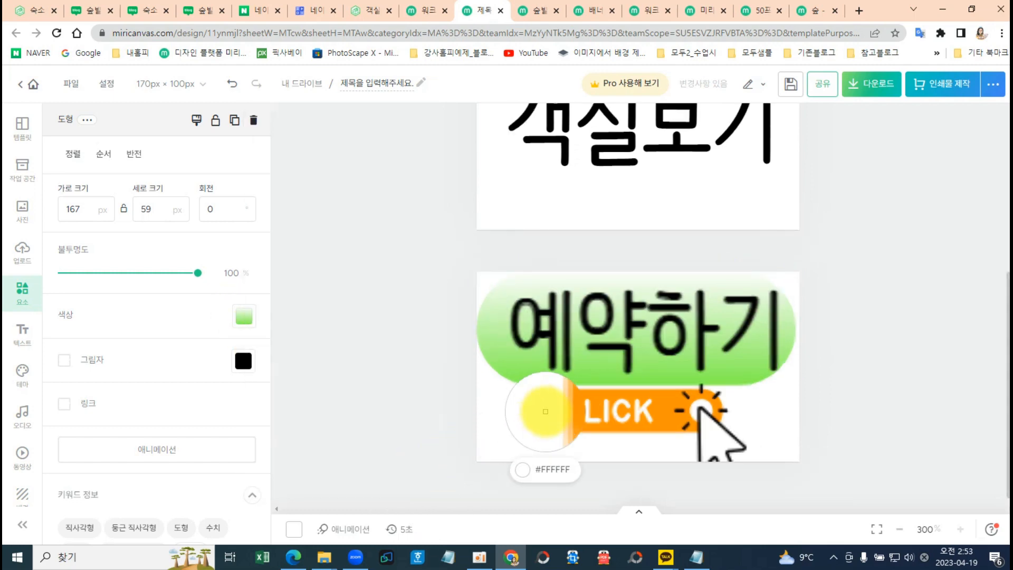
left_click(555, 408)
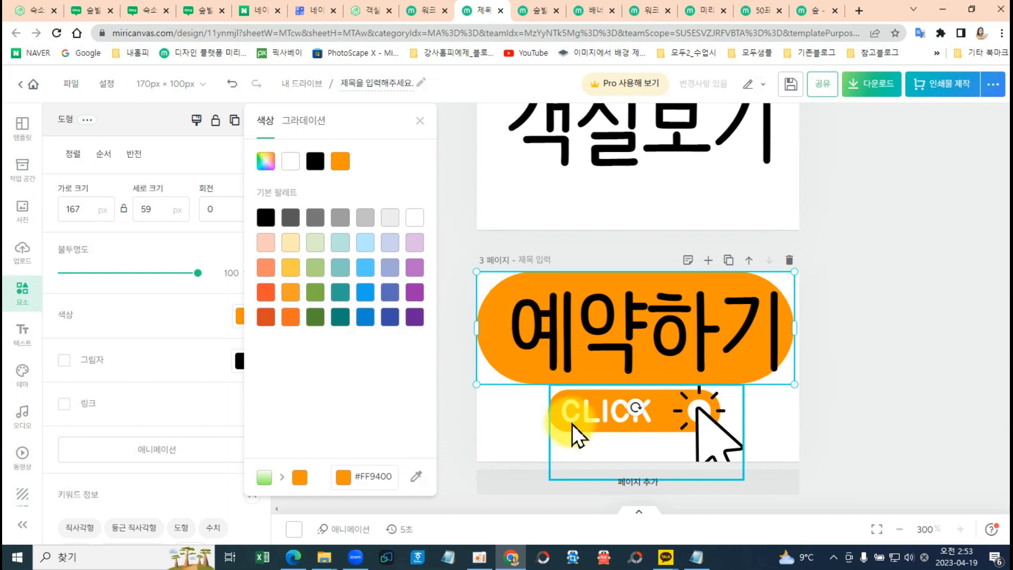
left_click(458, 410)
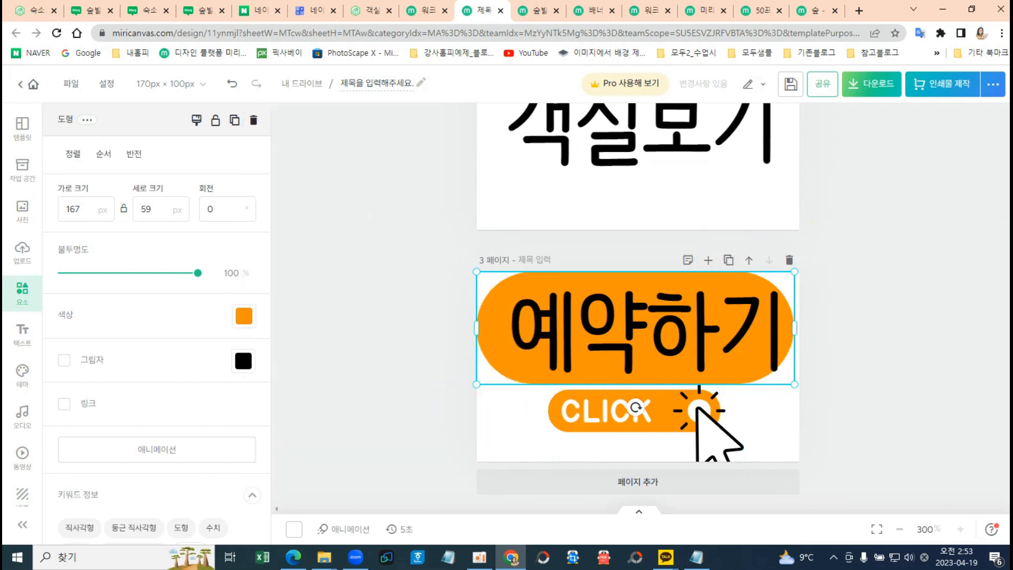
Duplicate page 3 and replace the title text on the copy with 방문후기.
left_click(729, 260)
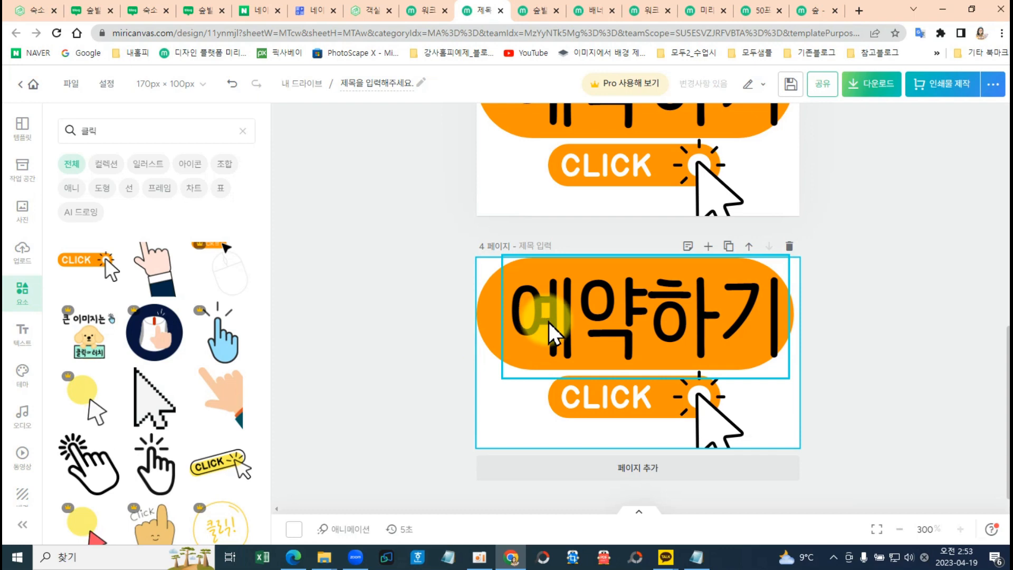
left_click(552, 322)
left_click(551, 321)
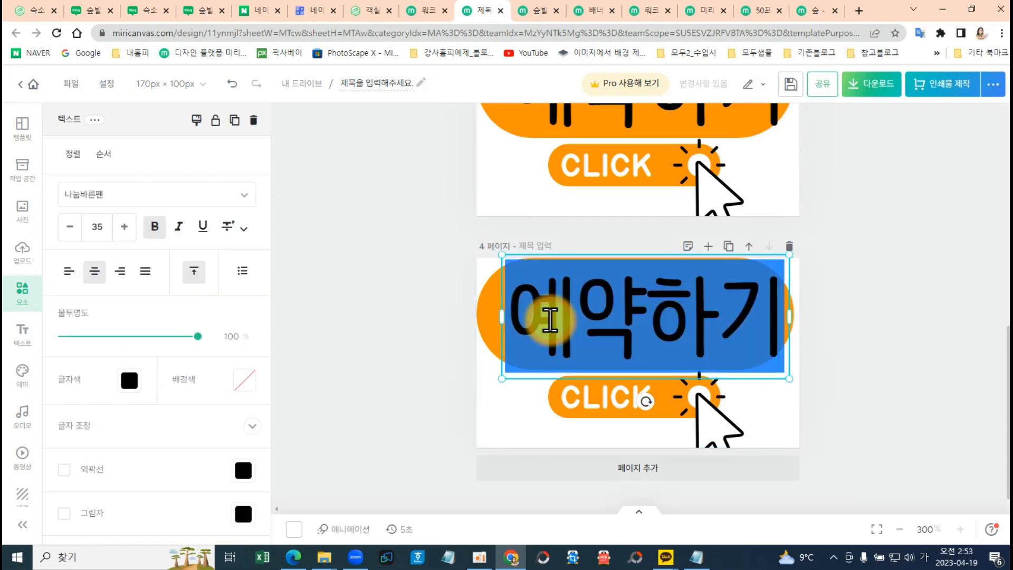
type("방문후기")
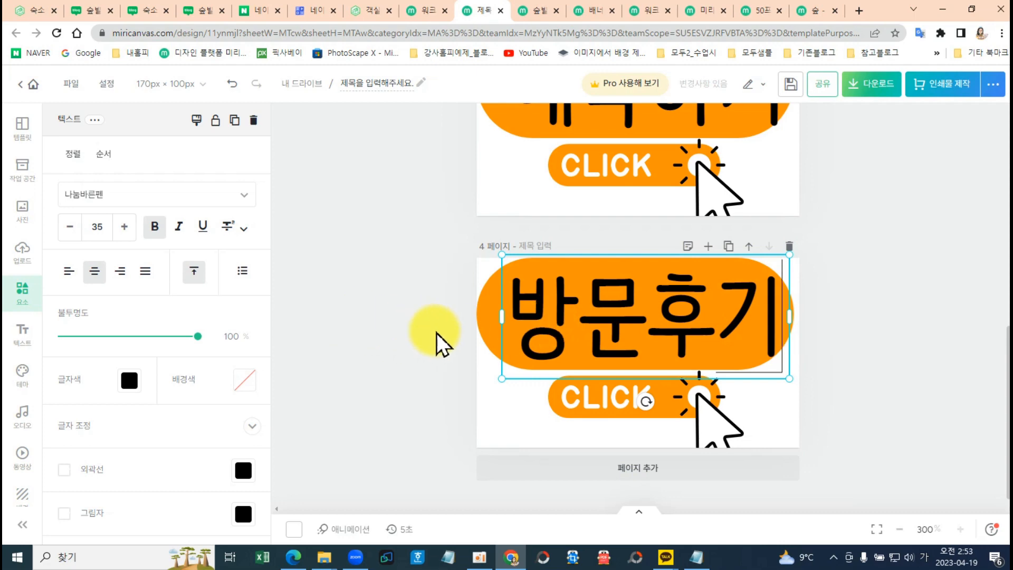
Fill the rounded rectangle behind 방문후기 on page 4 with the light-to-dark green gradient.
left_click(486, 326)
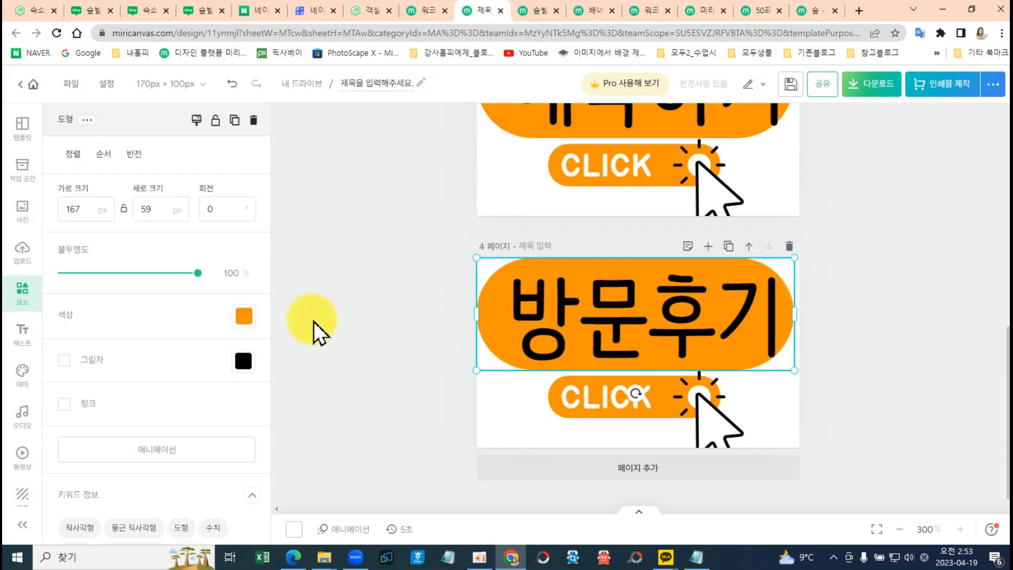
left_click(245, 318)
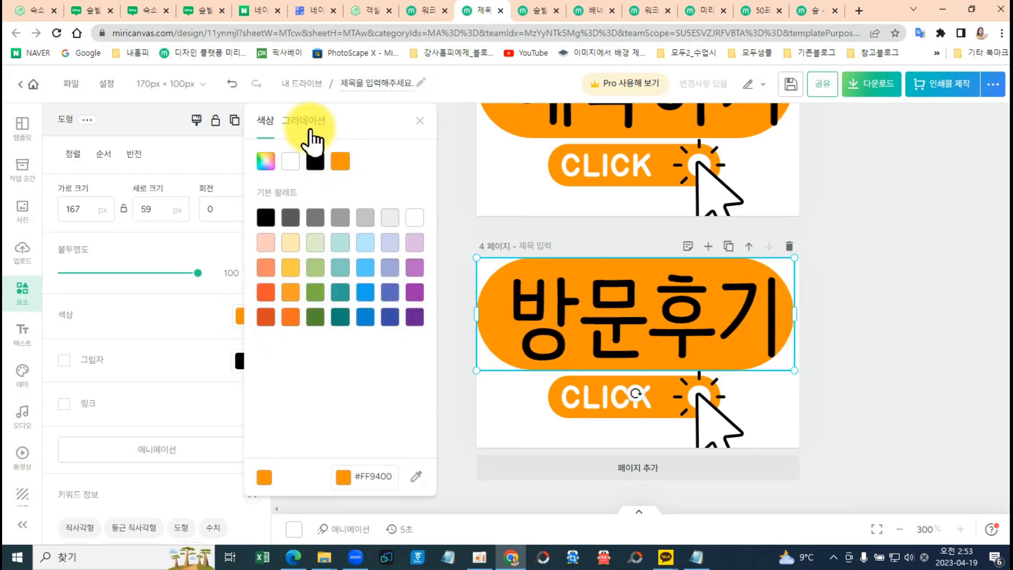
left_click(310, 123)
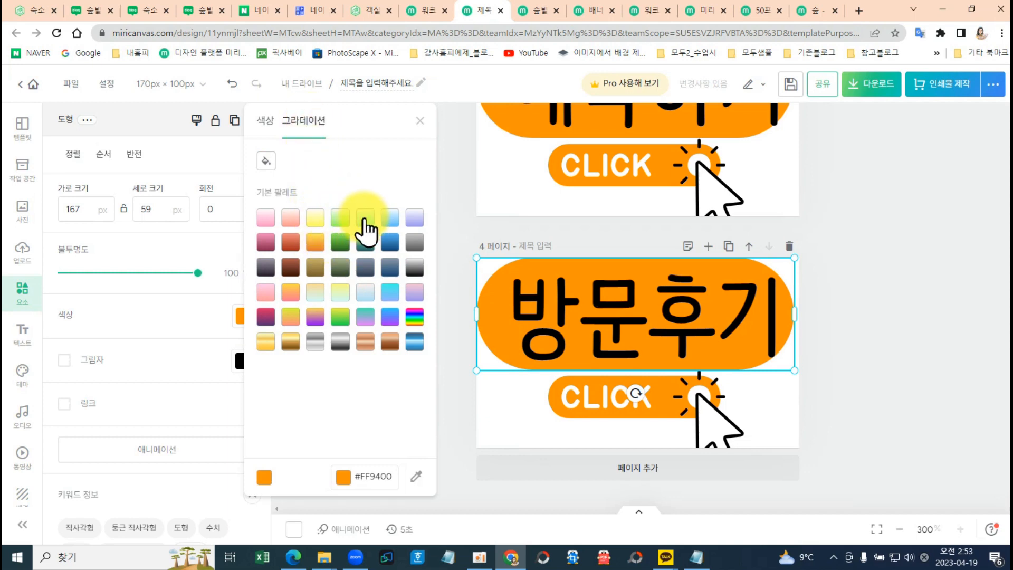
left_click(338, 243)
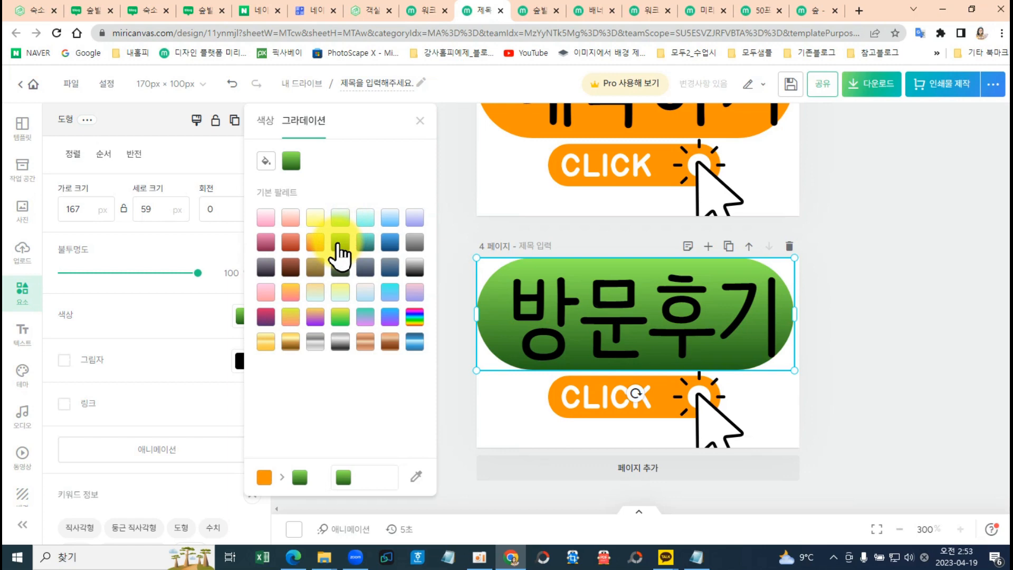
Apply the white-to-light-green gradient to the shape behind 방문후기 and recolour the CLICK illustration with the green #95F768 sampled from it.
left_click(340, 217)
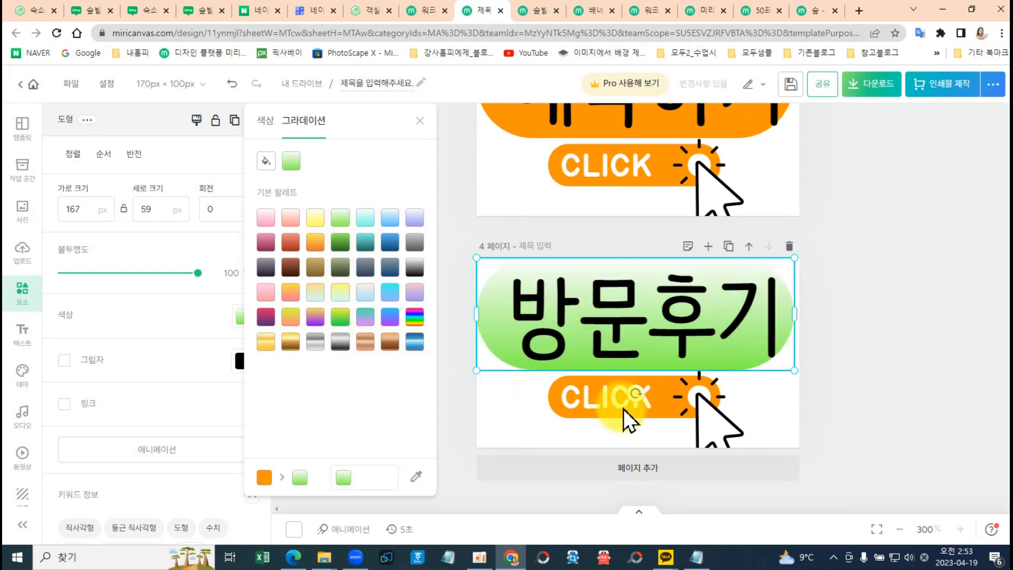
left_click(554, 405)
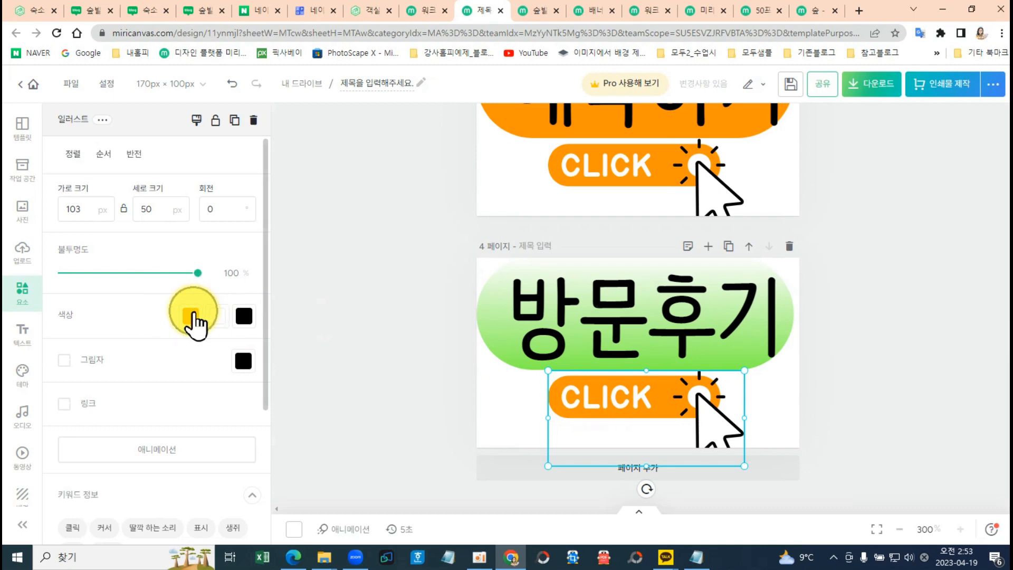
left_click(194, 314)
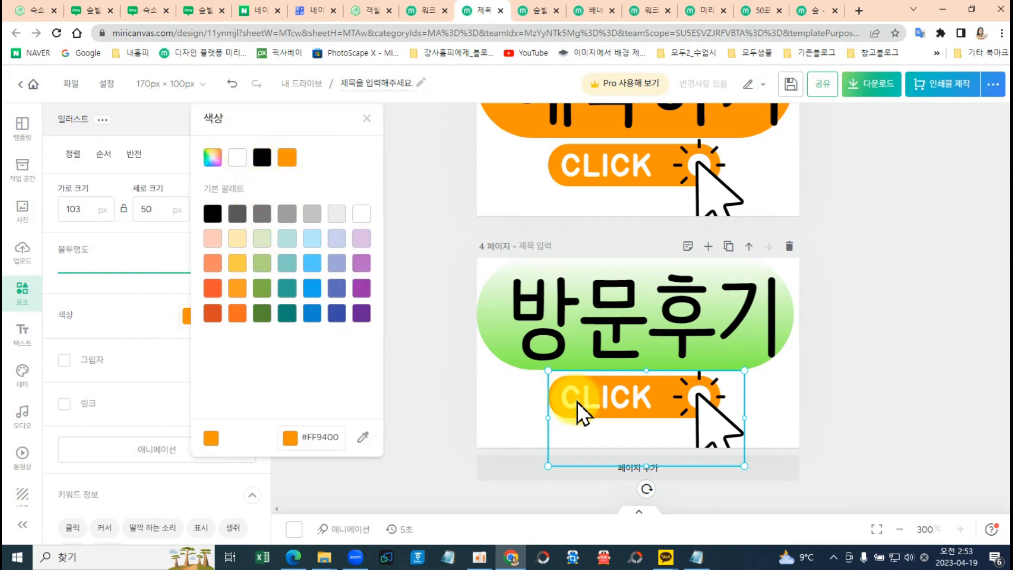
left_click(264, 266)
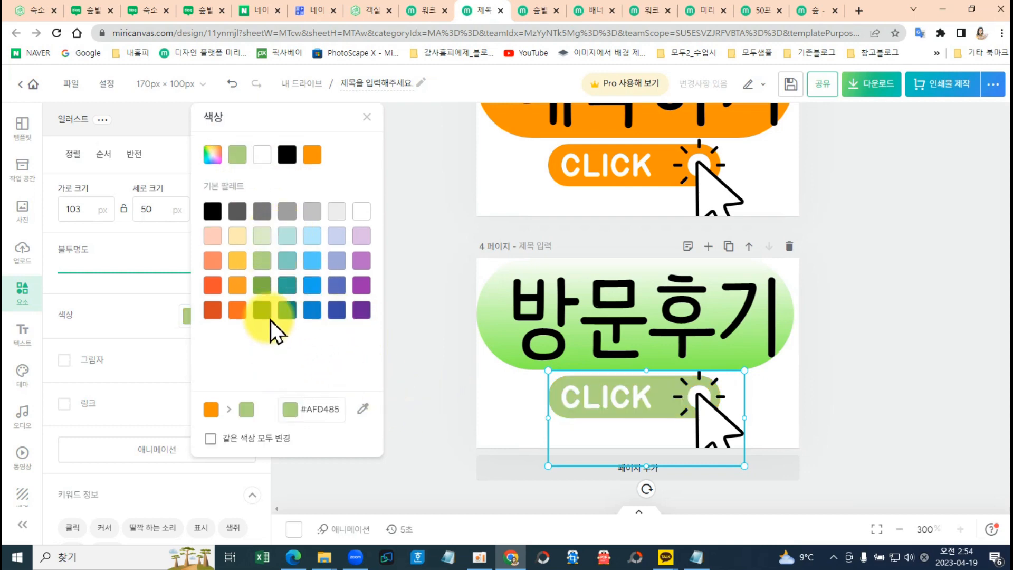
left_click(366, 409)
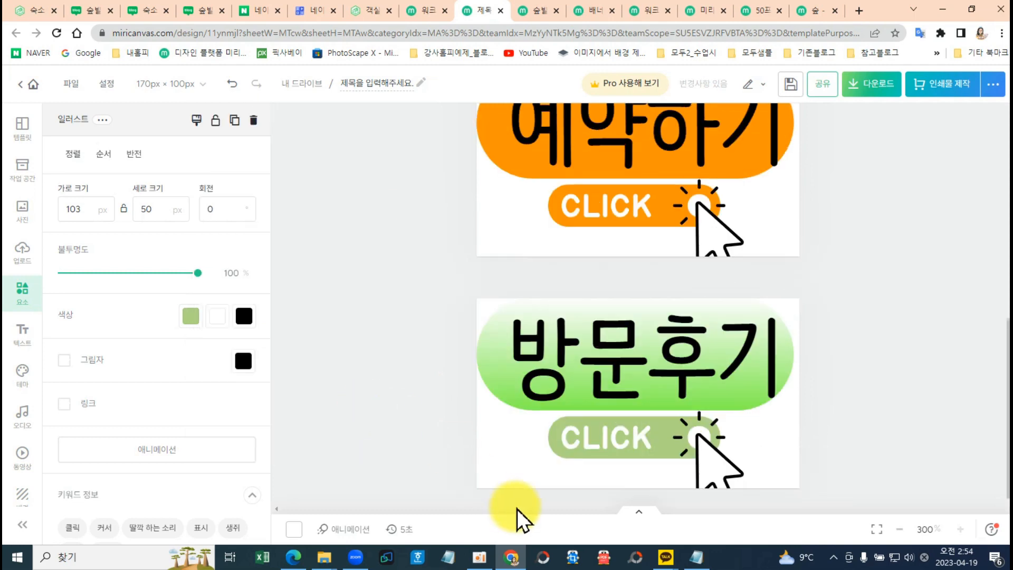
left_click(495, 370)
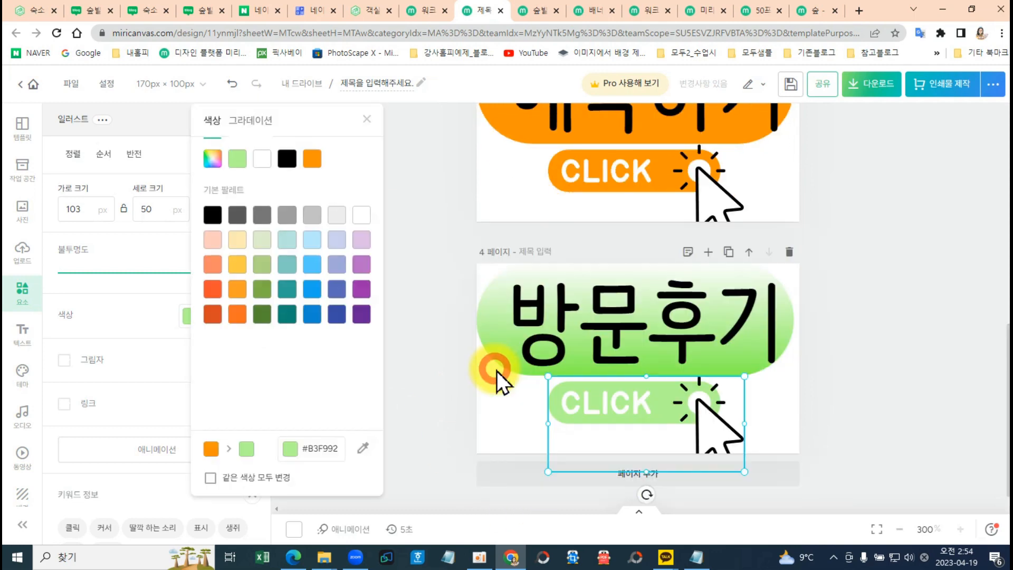
left_click(364, 450)
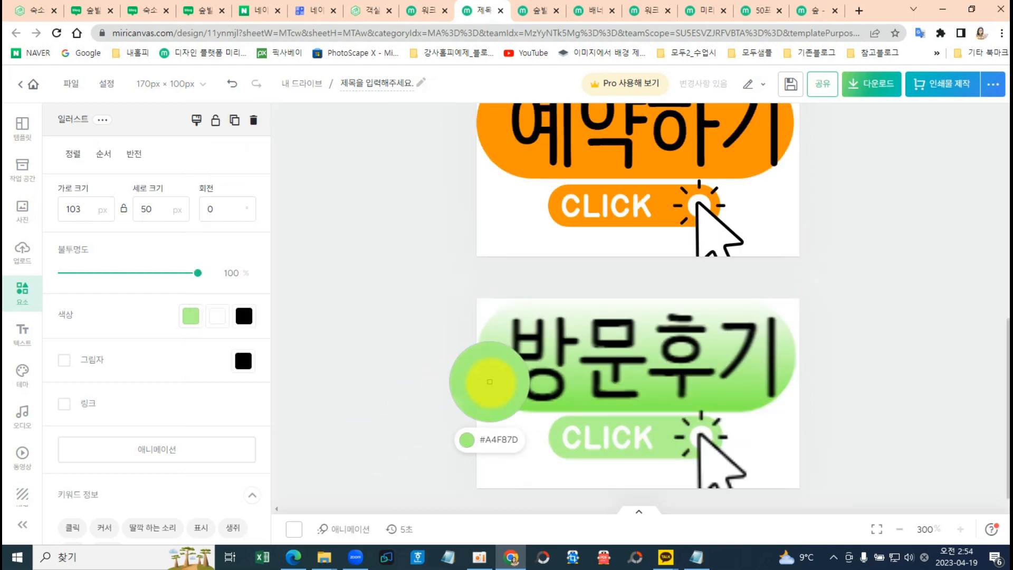
left_click(511, 394)
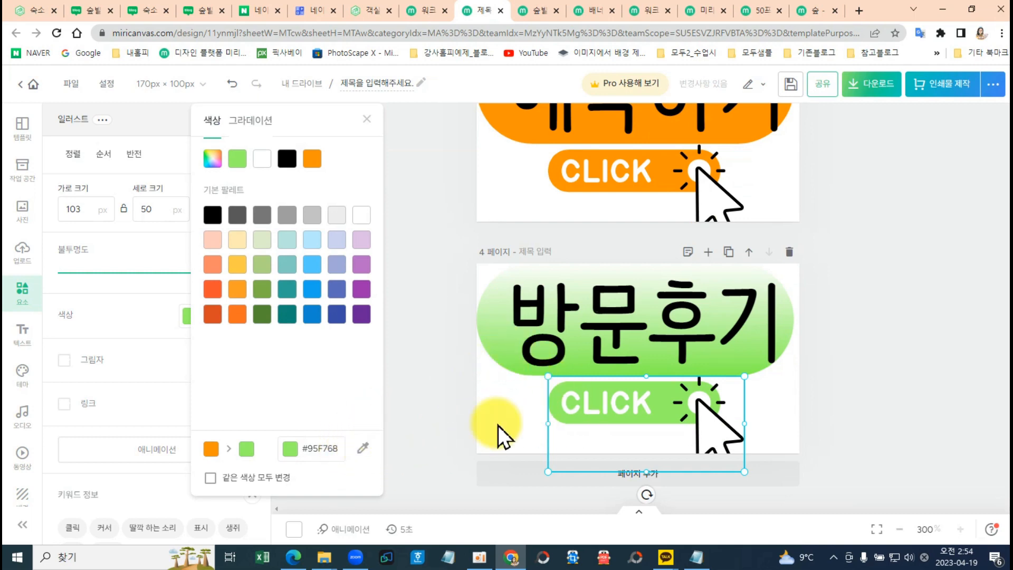
left_click(914, 355)
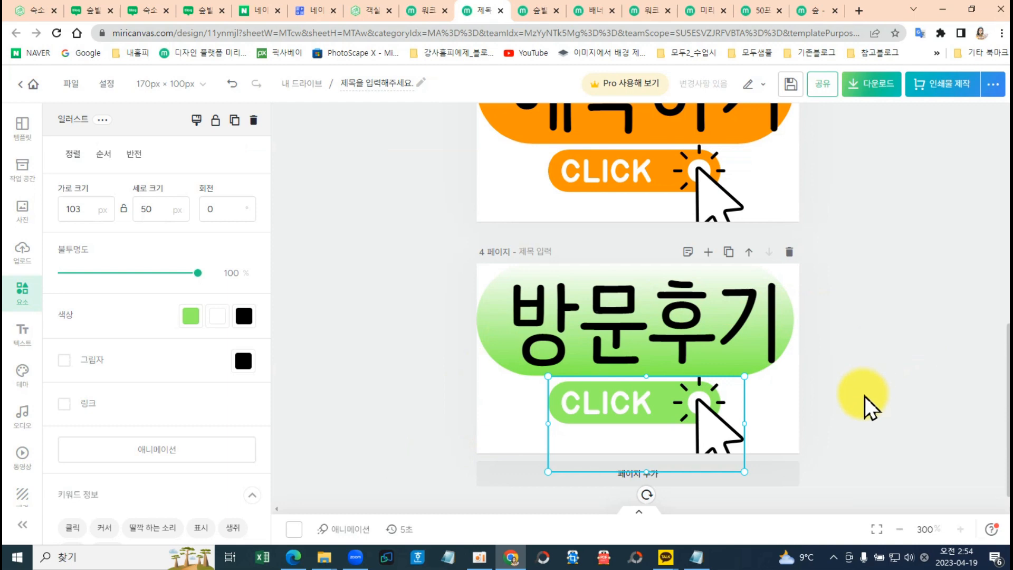
Name the design 배너위젯 and save it.
scroll(889, 396, "up", 10)
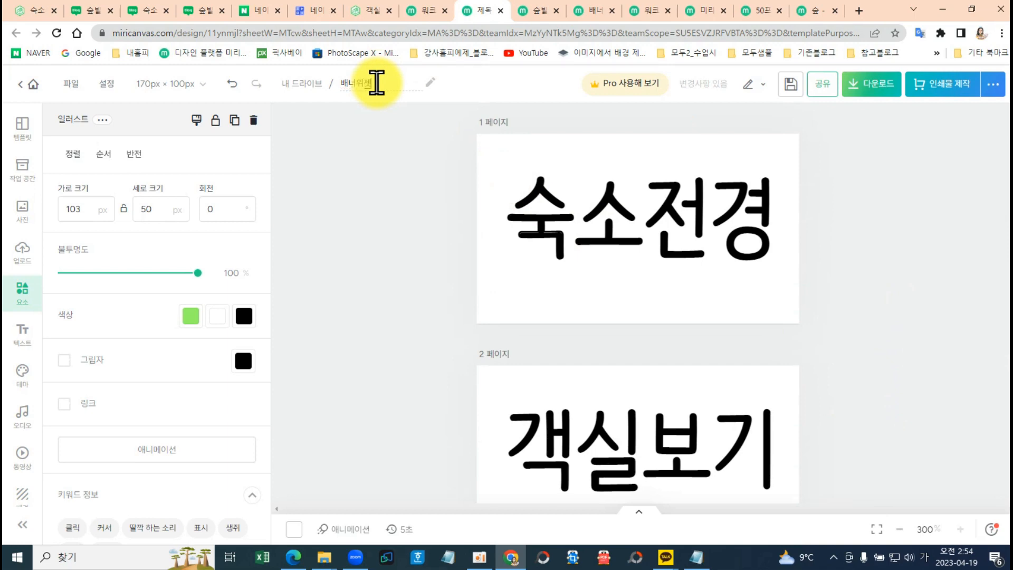
left_click(376, 82)
left_click(791, 98)
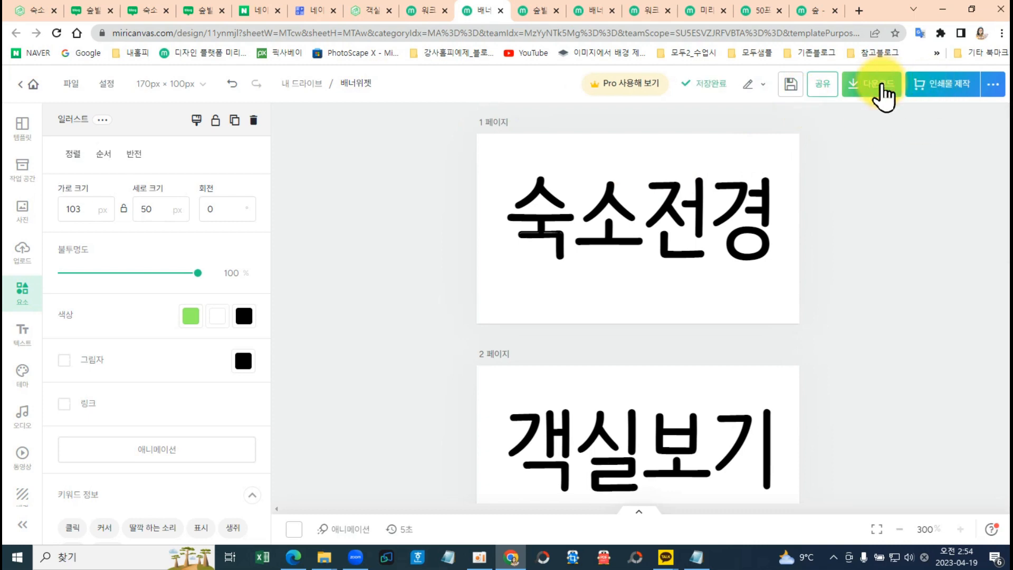
Download only page 1, the 숙소전경 title, as a PNG using the quick download.
left_click(882, 95)
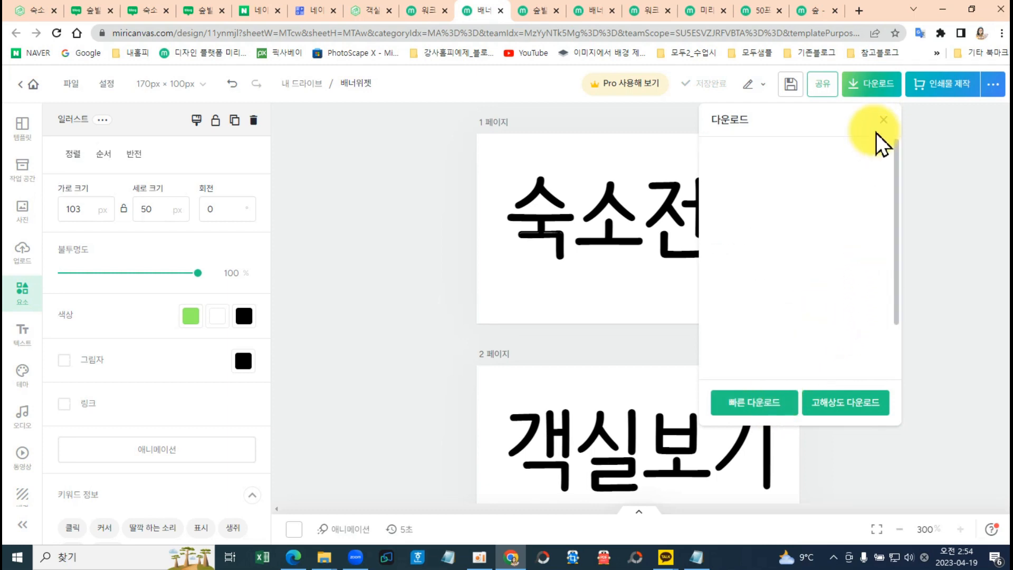
left_click(878, 316)
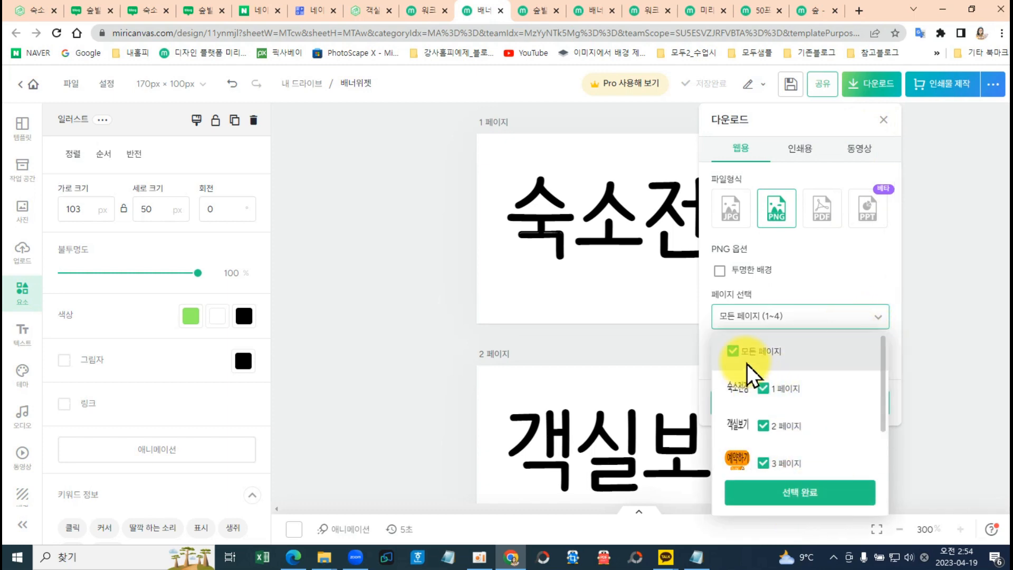
left_click(737, 352)
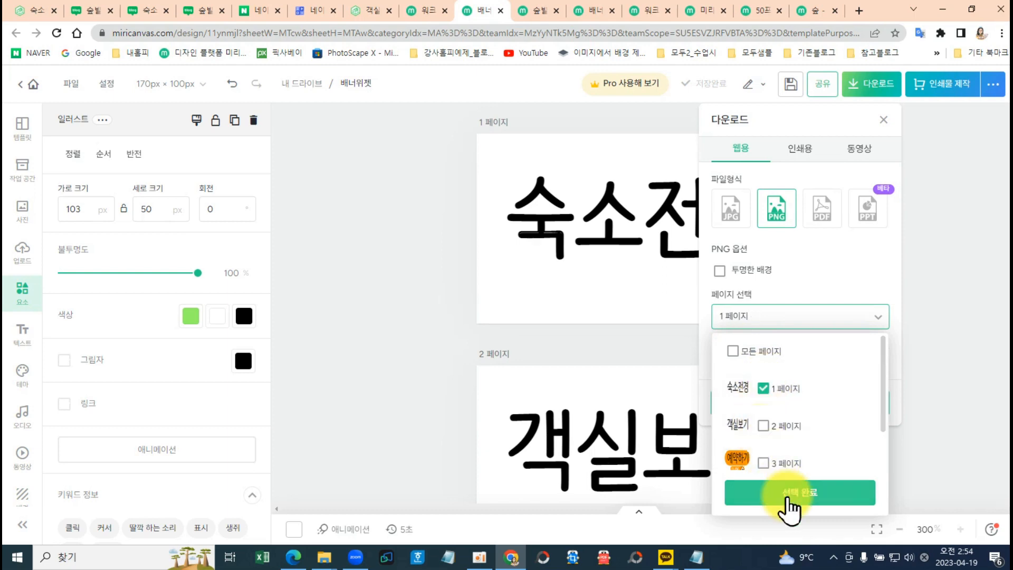
left_click(790, 498)
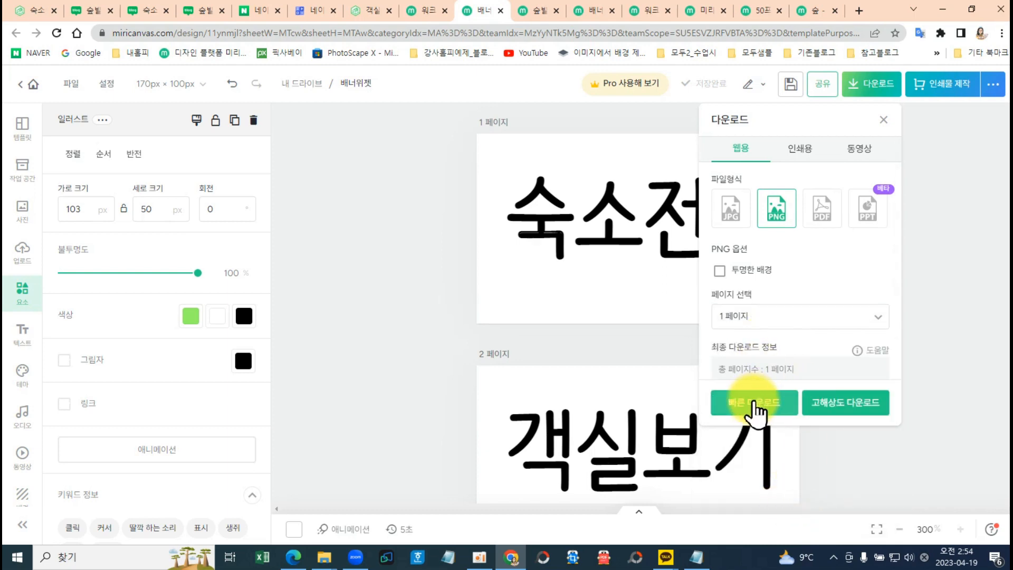
left_click(755, 404)
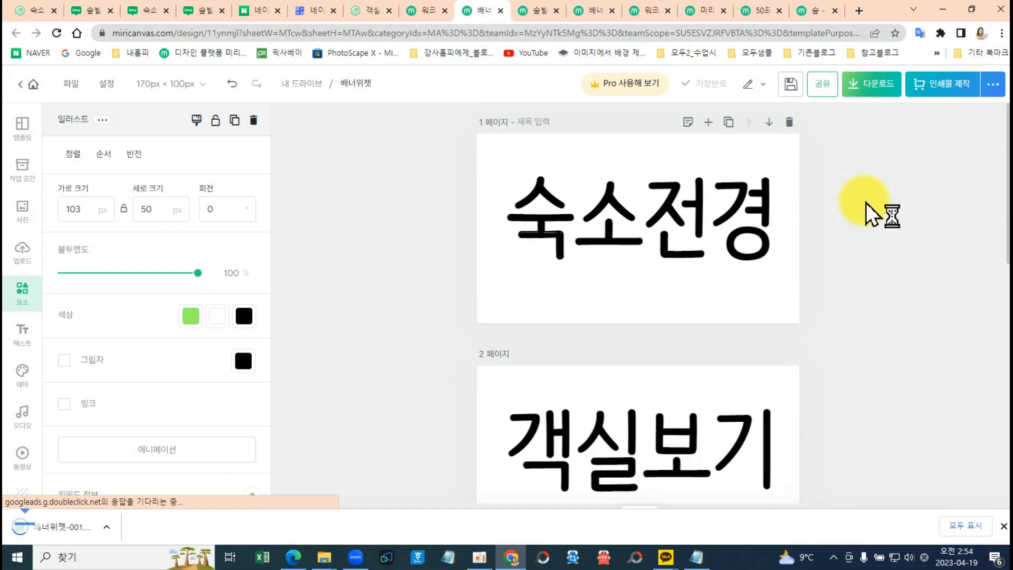
Download only page 2, the 객실보기 title, as a PNG using the quick download.
left_click(864, 87)
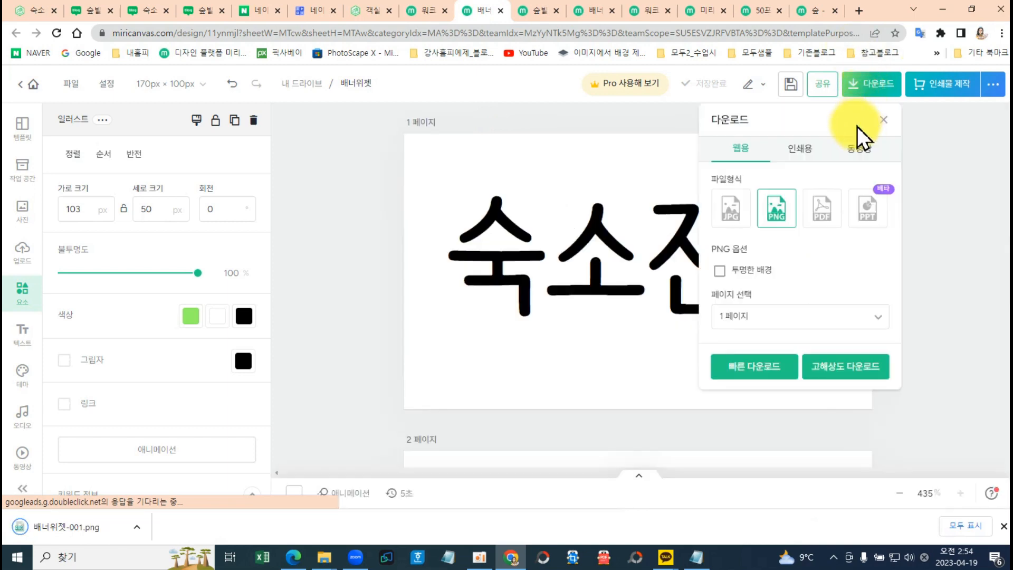
left_click(867, 316)
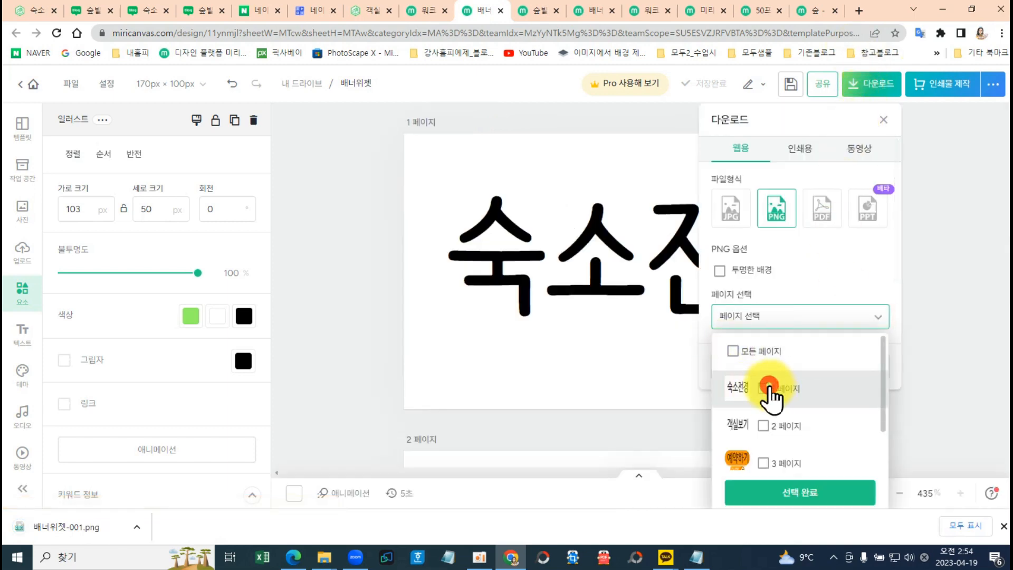
left_click(768, 385)
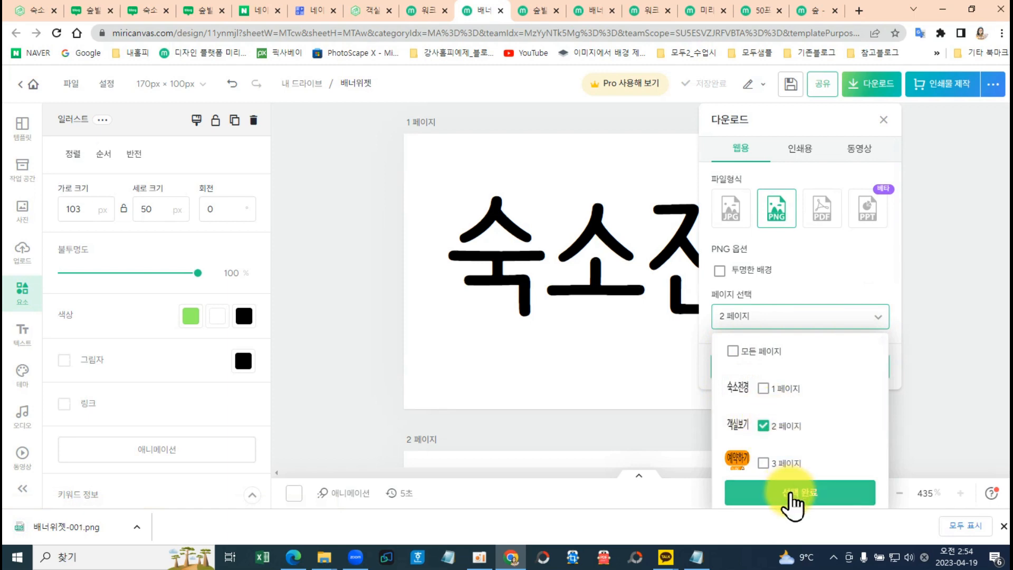
left_click(792, 499)
left_click(731, 376)
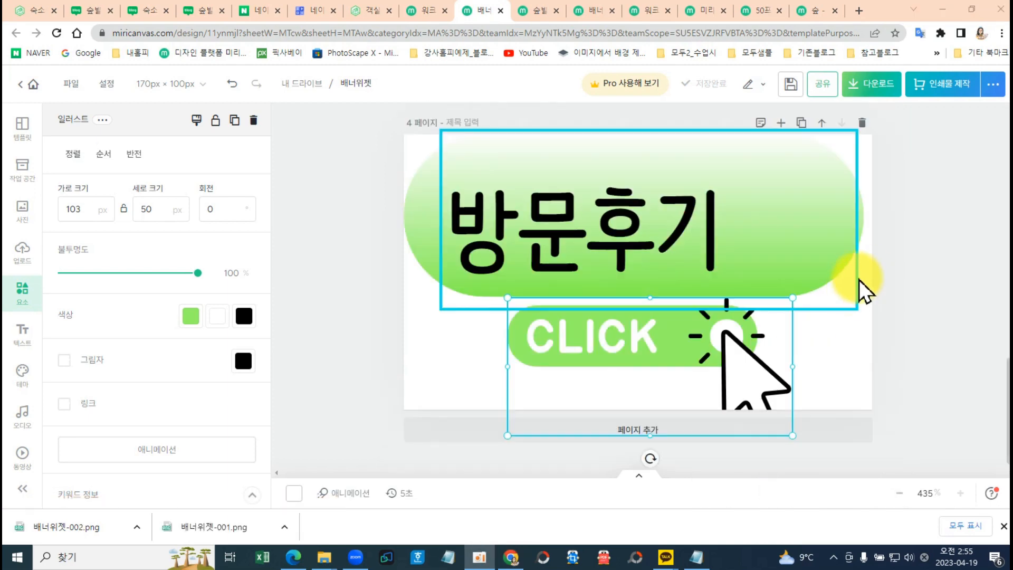
Download only page 3, the 예약하기 title, as a PNG using the quick download.
left_click(867, 85)
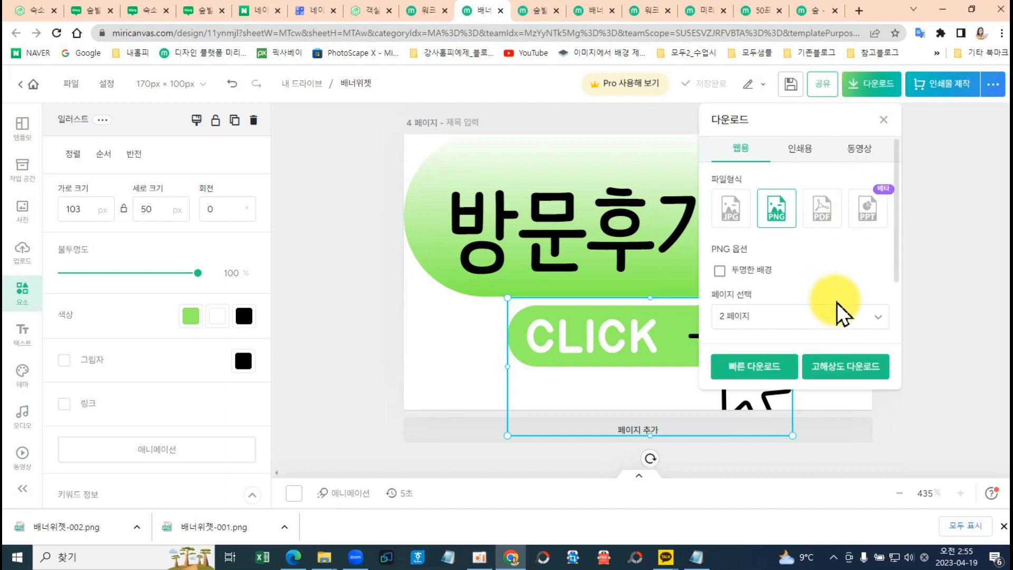
left_click(871, 320)
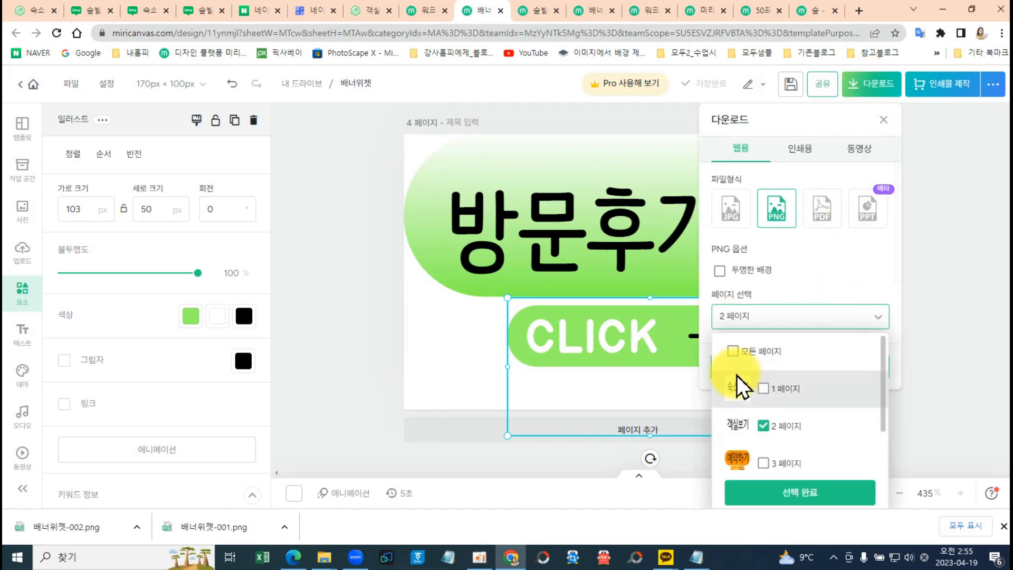
scroll(783, 454, "down", 1)
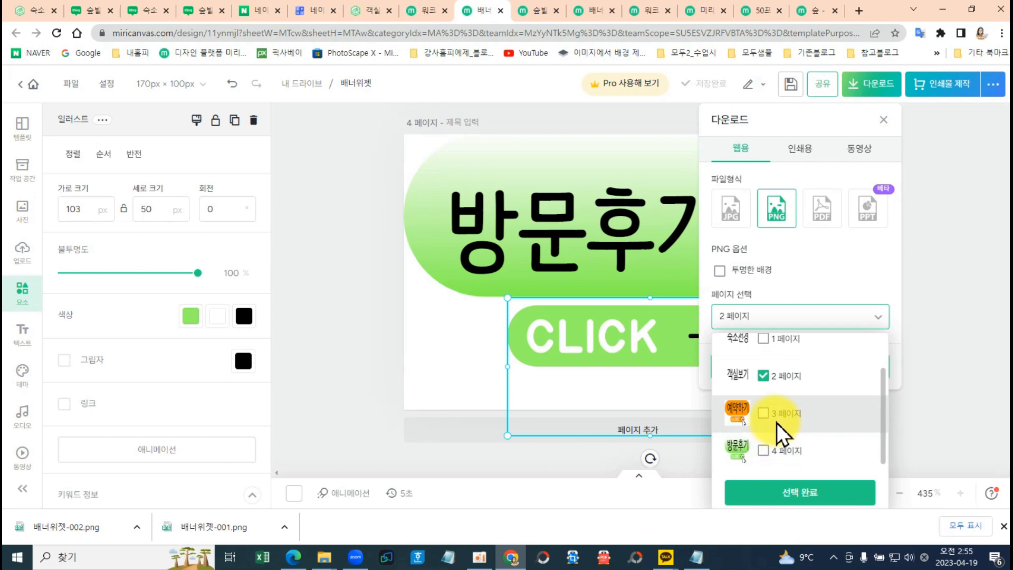
left_click(765, 413)
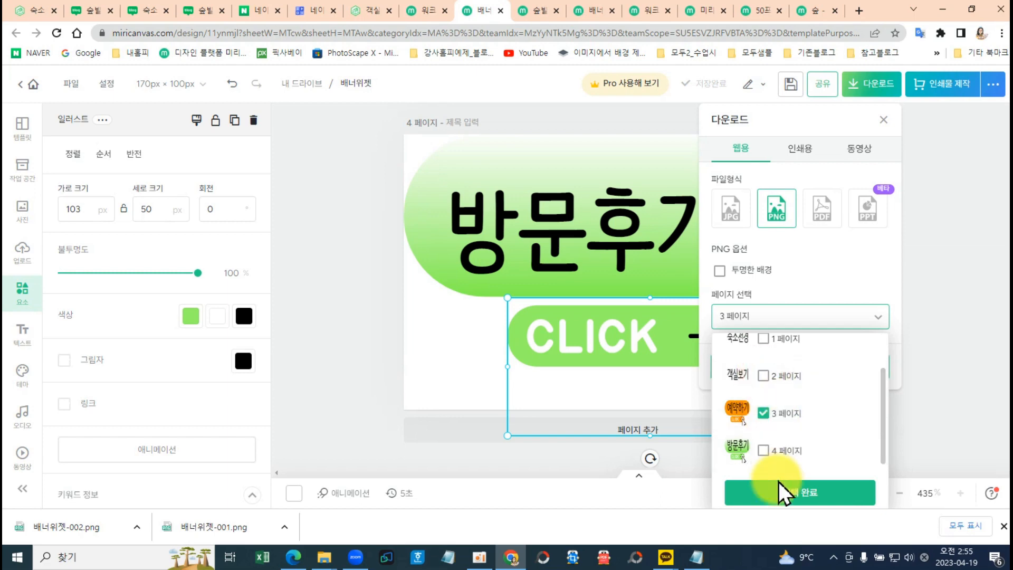
left_click(787, 495)
left_click(751, 369)
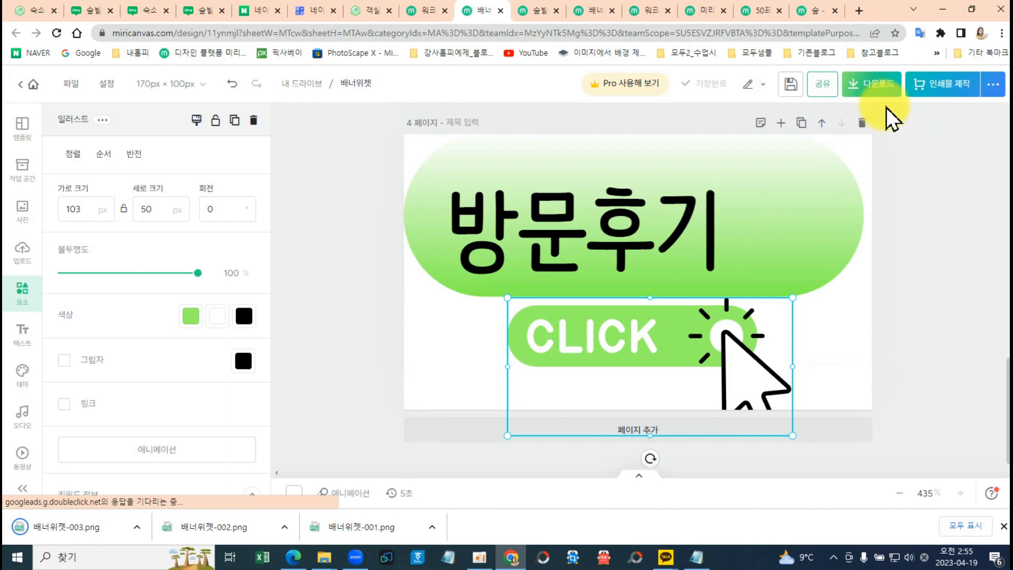
Download only page 4, the 방문후기 title, as a PNG using the quick download.
left_click(877, 84)
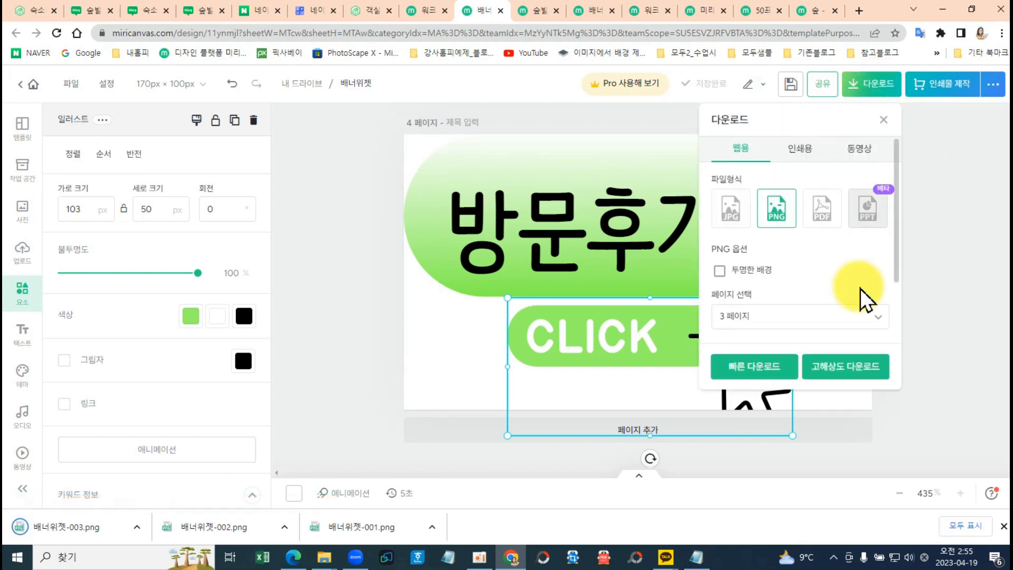
left_click(791, 317)
left_click(763, 413)
left_click(763, 450)
left_click(791, 491)
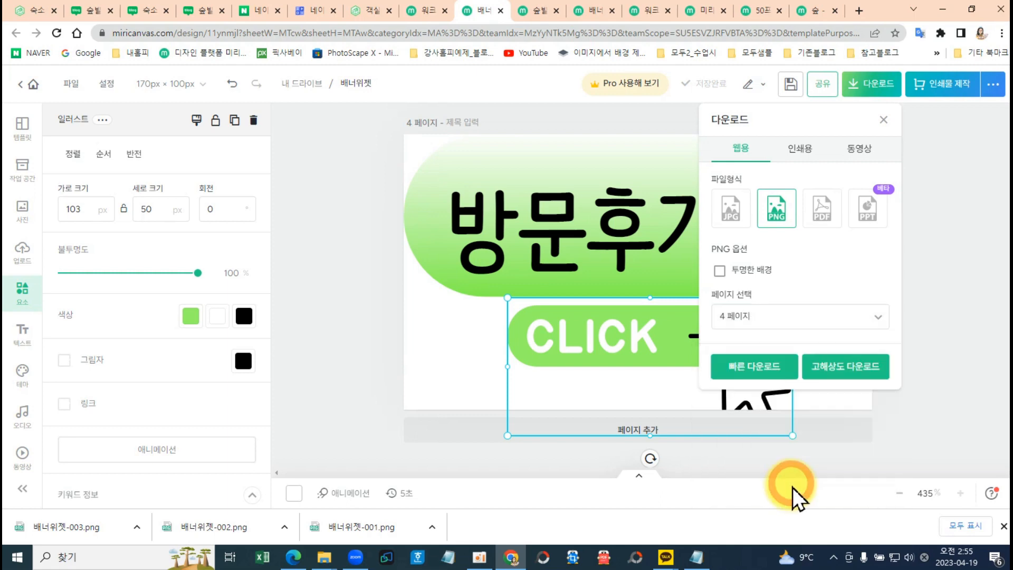
left_click(760, 366)
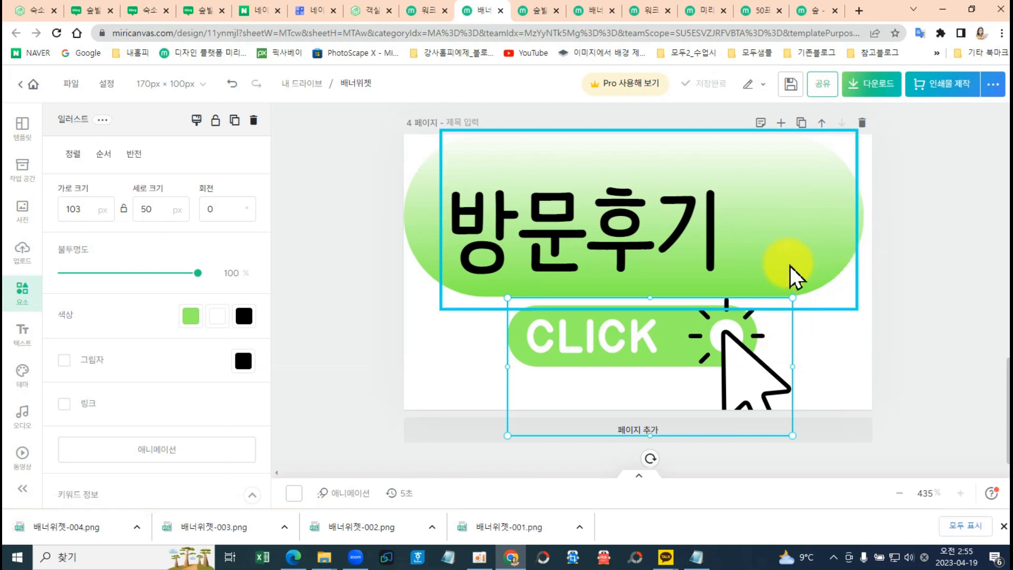
Create a new blank design with a custom size of 170 × 170 px from the workspace page.
left_click(350, 195)
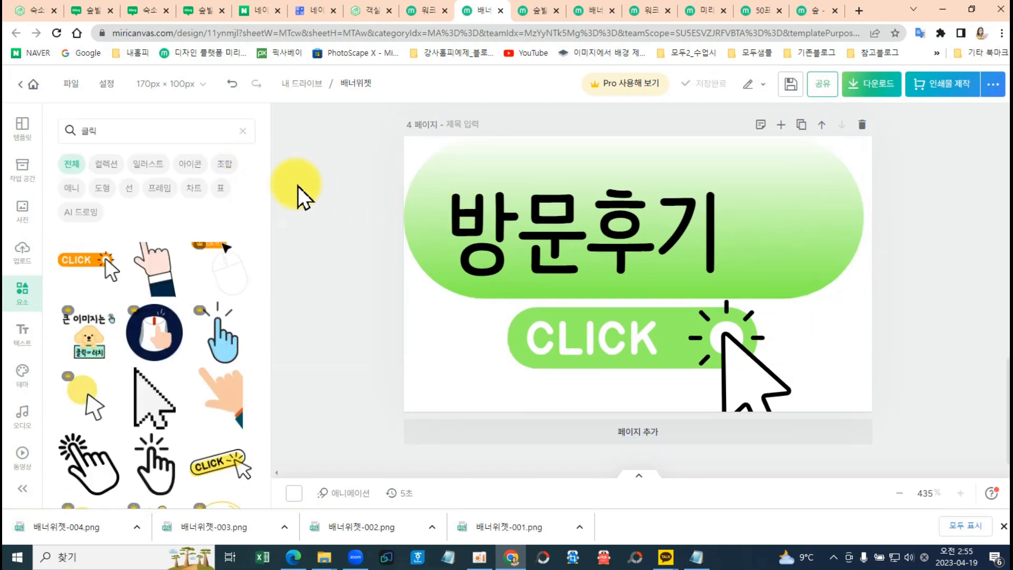
left_click(428, 7)
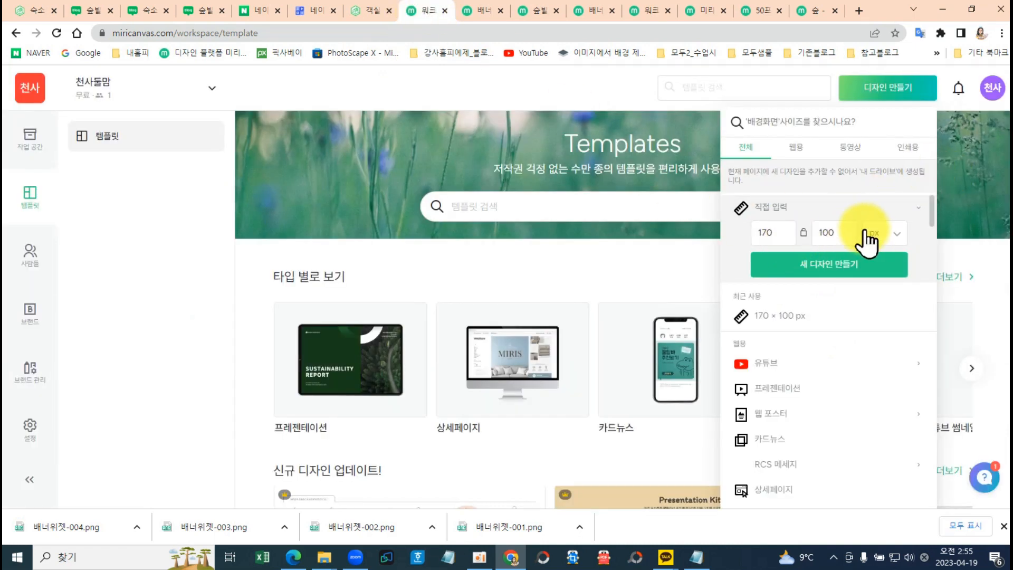
double_click(841, 230)
type("170")
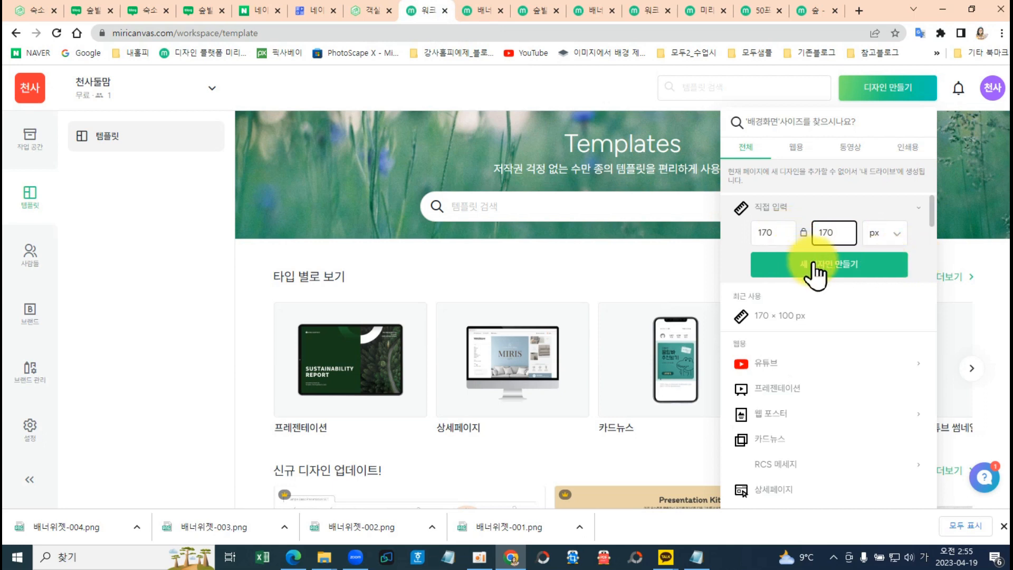
left_click(825, 267)
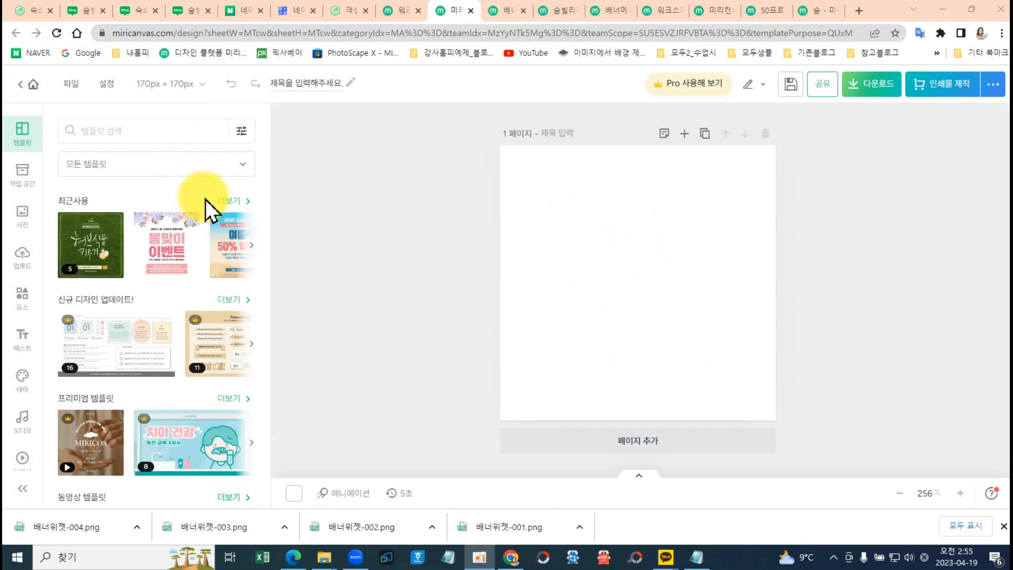
Limit the templates to the 카드뉴스 category and browse its designs.
left_click(239, 170)
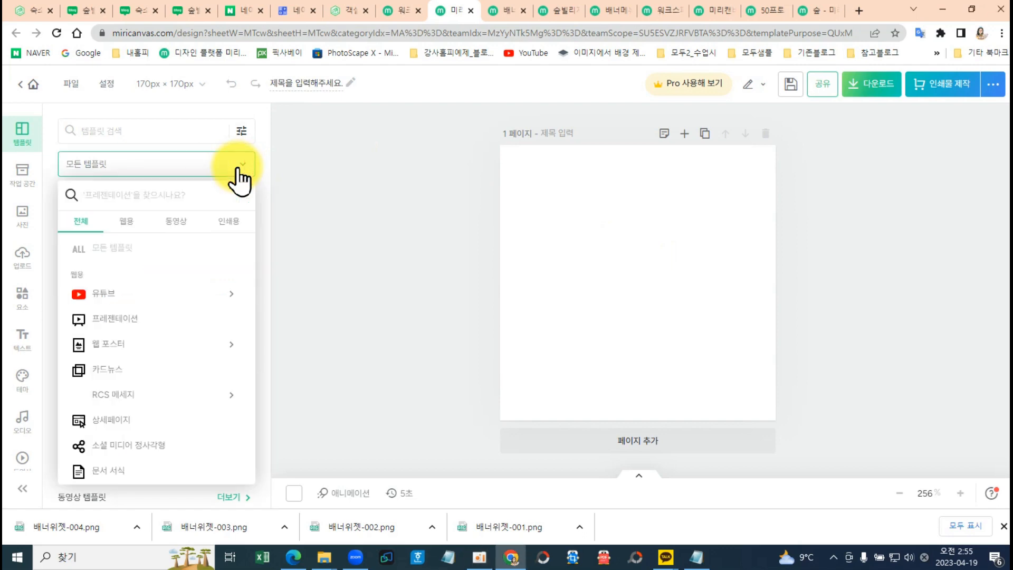
left_click(147, 368)
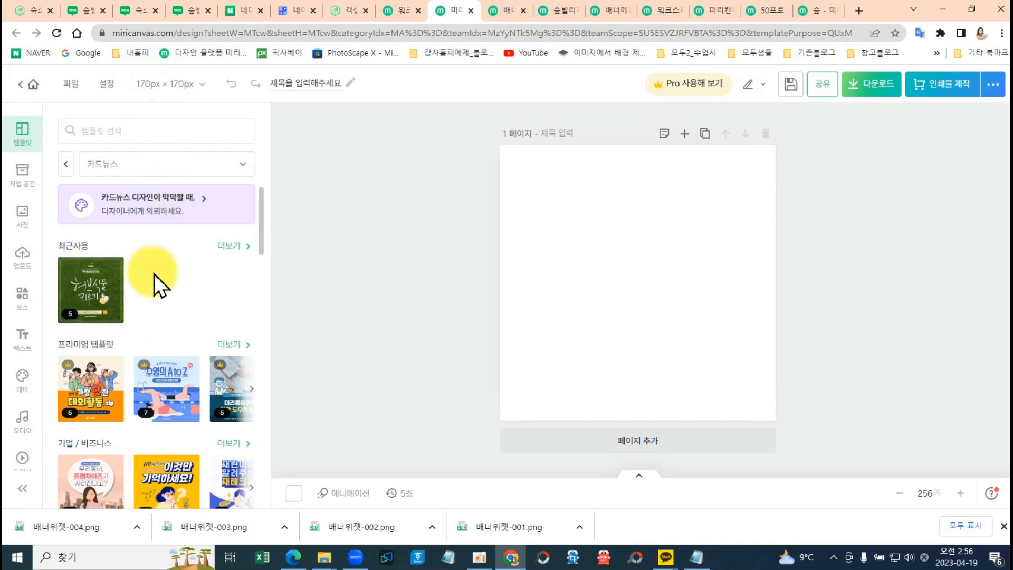
scroll(148, 417, "down", 6)
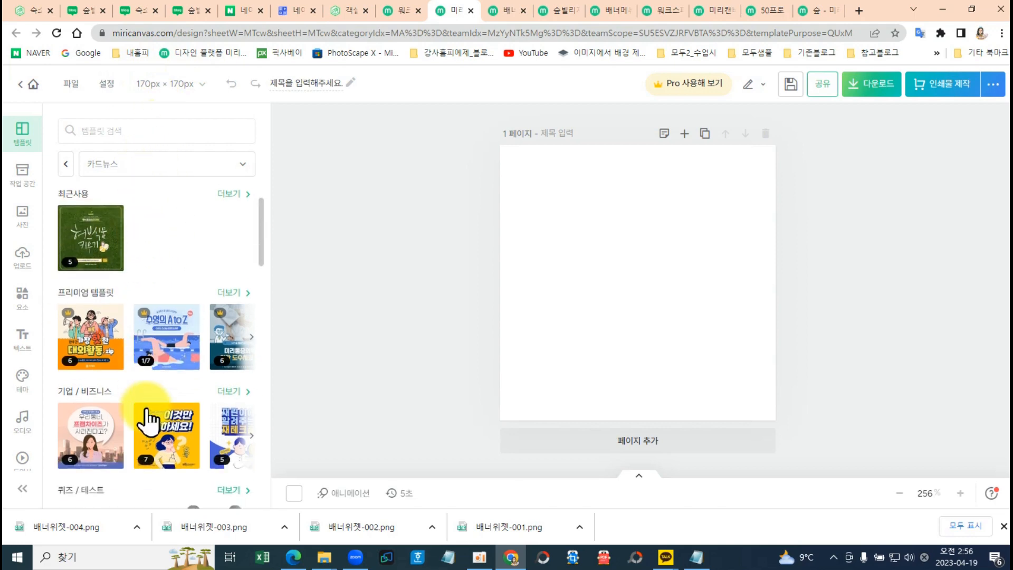
scroll(159, 411, "down", 3)
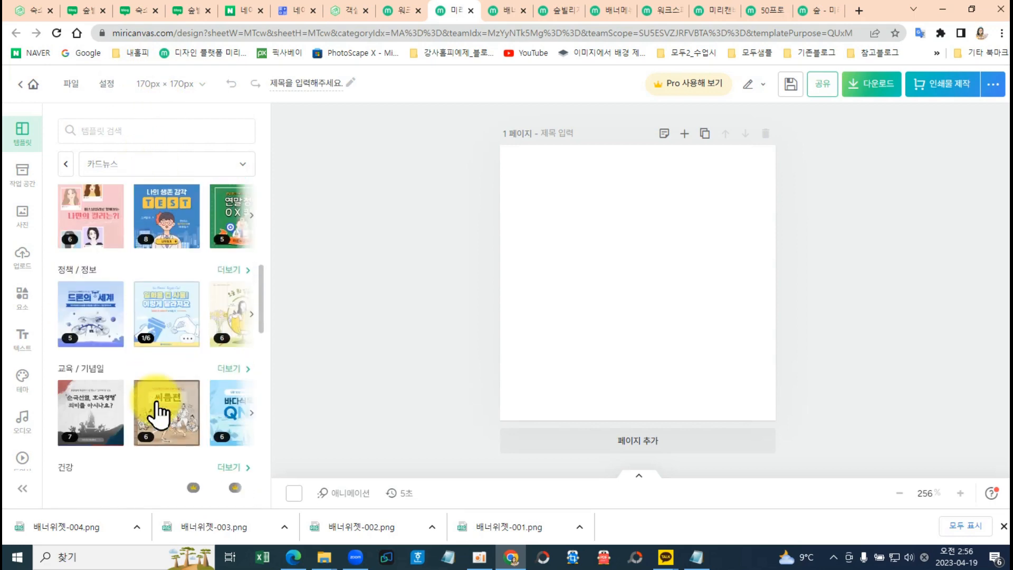
scroll(164, 369, "down", 10)
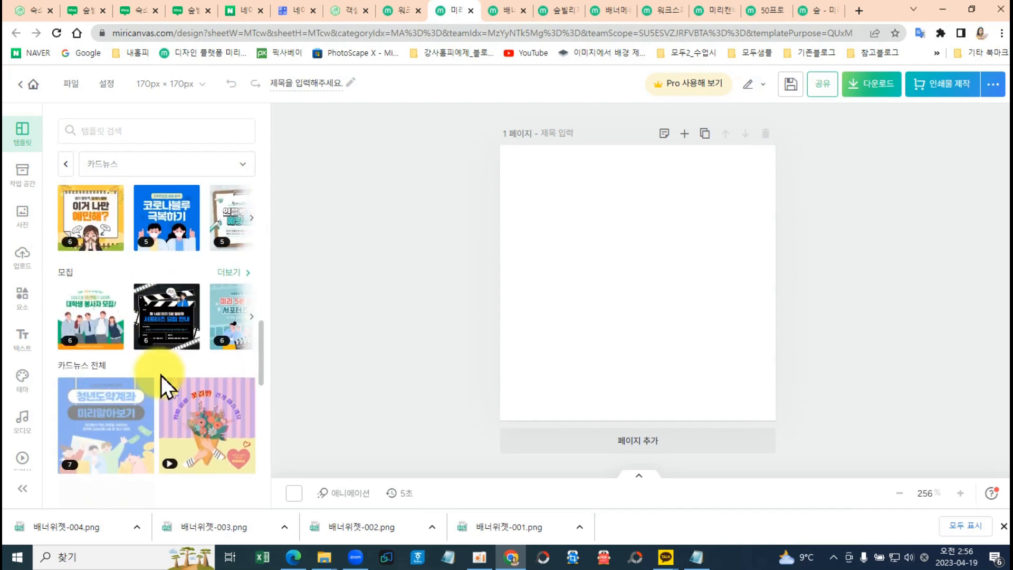
scroll(179, 398, "down", 5)
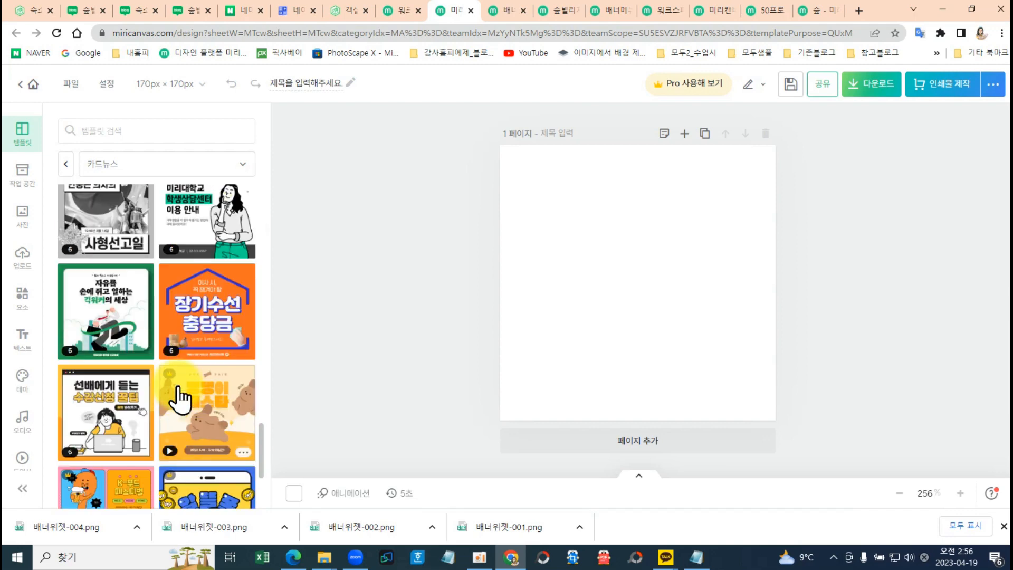
scroll(180, 399, "down", 6)
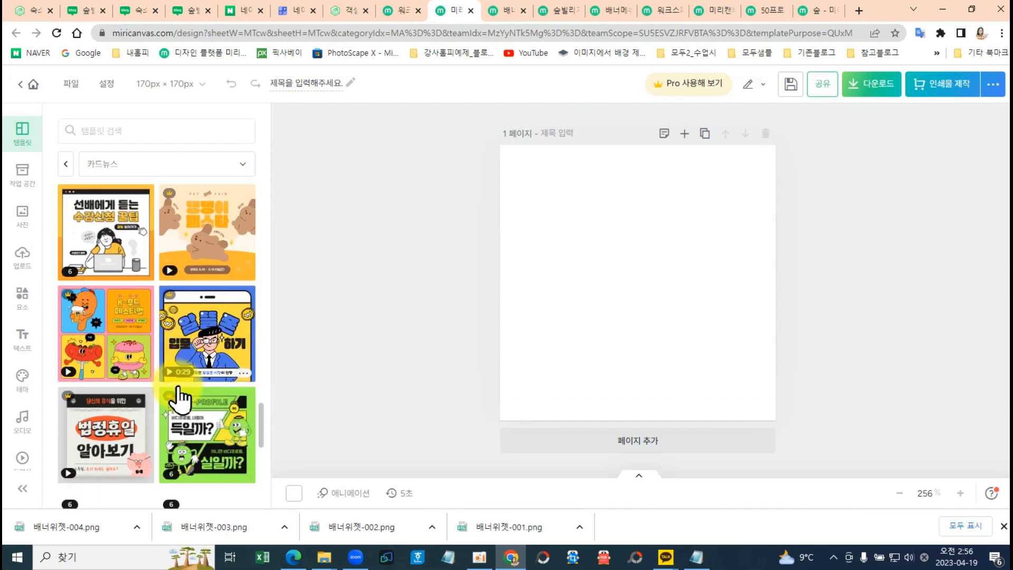
scroll(180, 399, "down", 4)
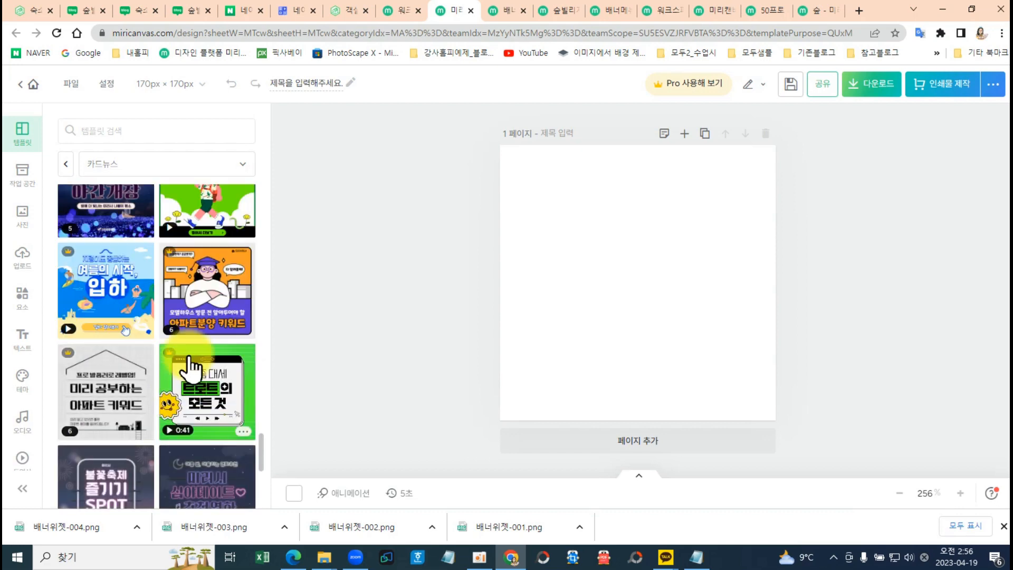
Search the 카드뉴스 templates for 이벤트.
left_click(114, 127)
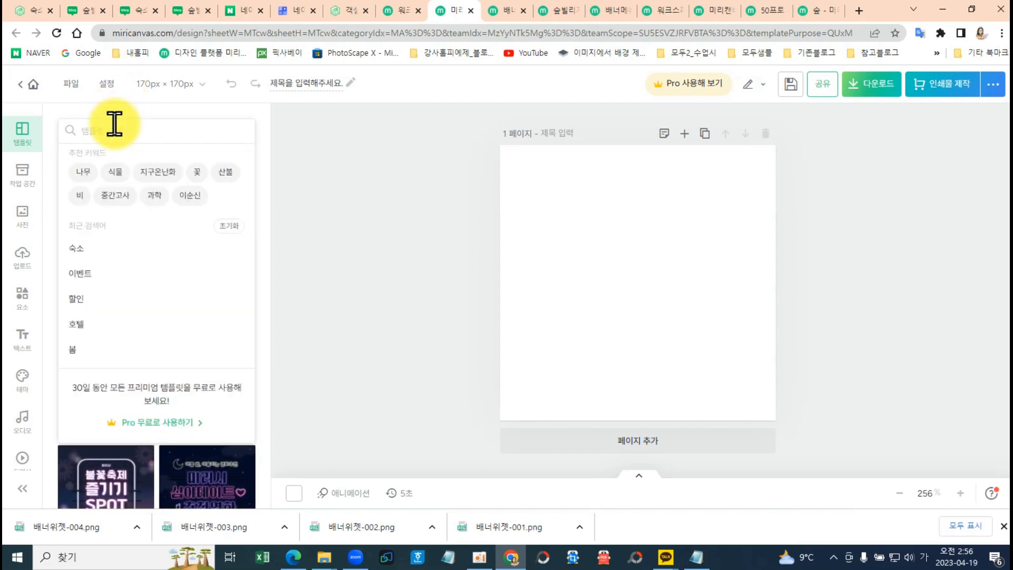
type("이벤트")
key("Return")
Find the 봄맞이 이벤트 template with the purple and pink flower border and apply it to the blank page.
scroll(116, 412, "down", 2)
scroll(107, 404, "down", 8)
scroll(207, 412, "down", 6)
scroll(210, 430, "down", 5)
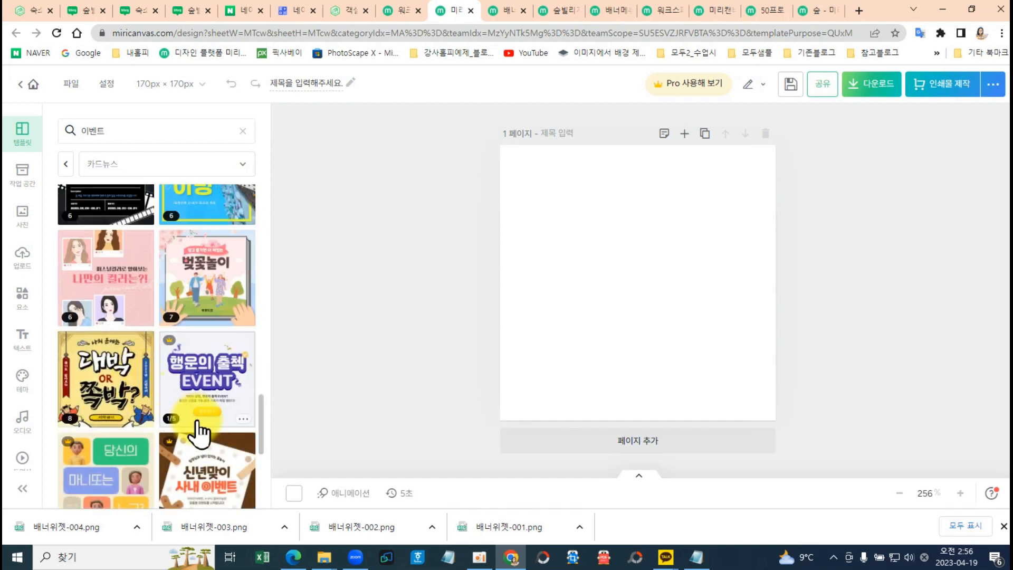
scroll(201, 427, "down", 3)
scroll(214, 414, "up", 3)
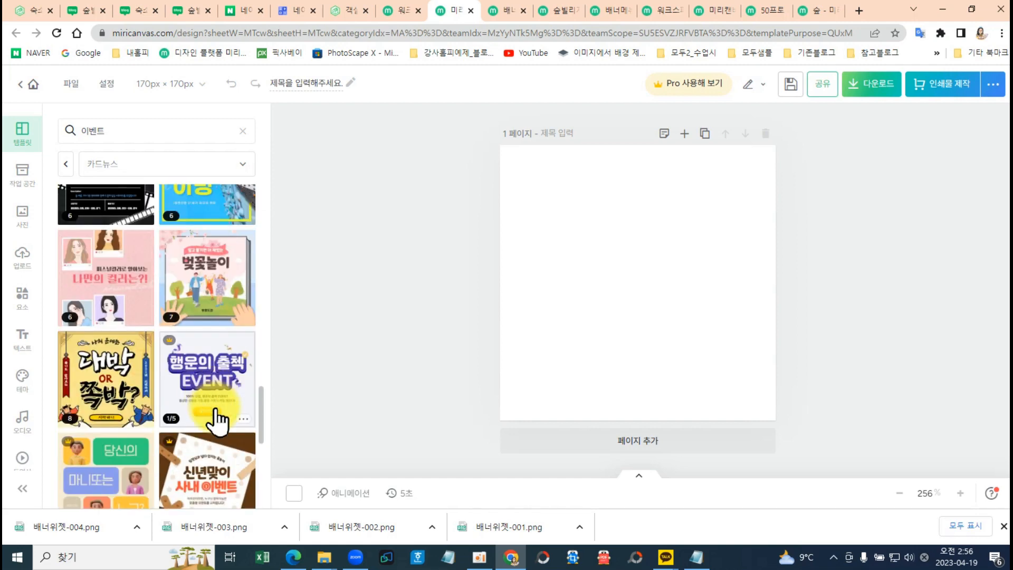
scroll(178, 412, "down", 5)
scroll(177, 459, "down", 7)
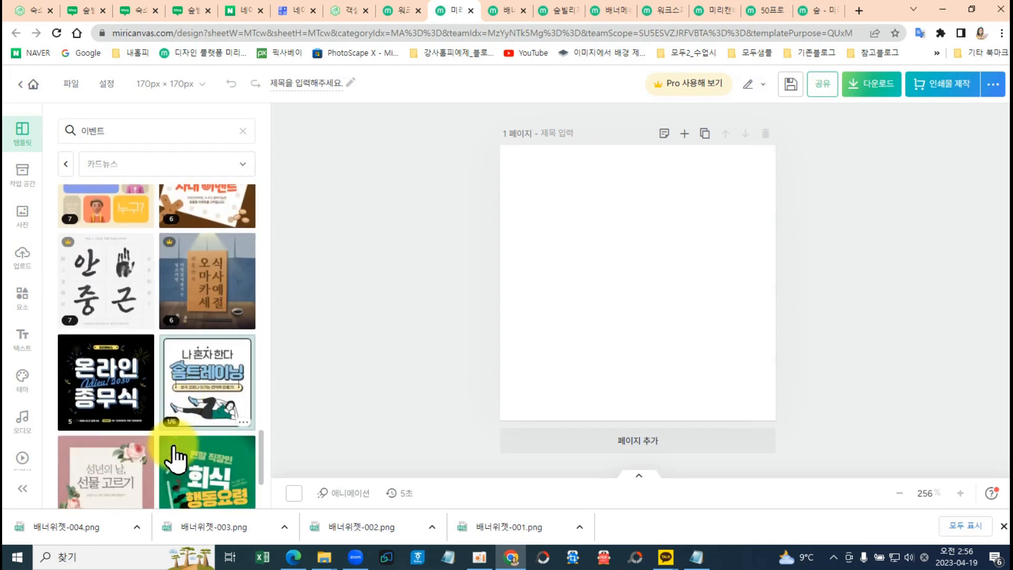
scroll(176, 422, "down", 12)
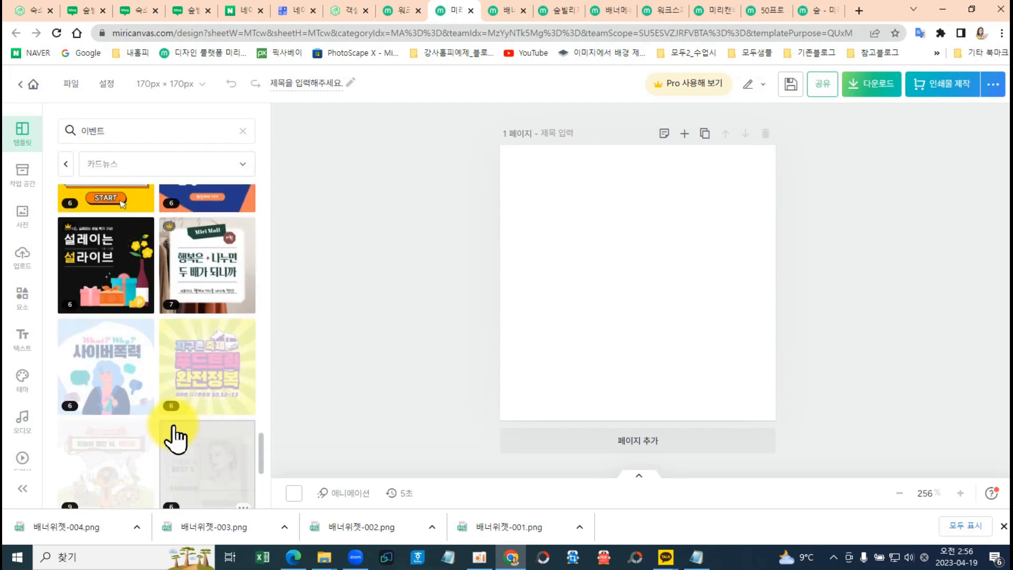
scroll(178, 420, "down", 10)
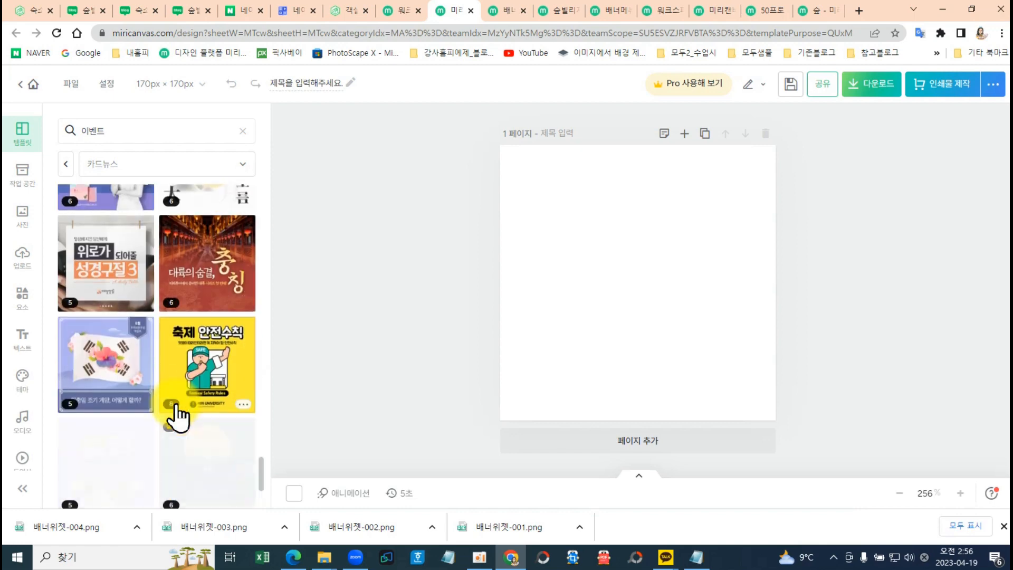
scroll(177, 411, "down", 10)
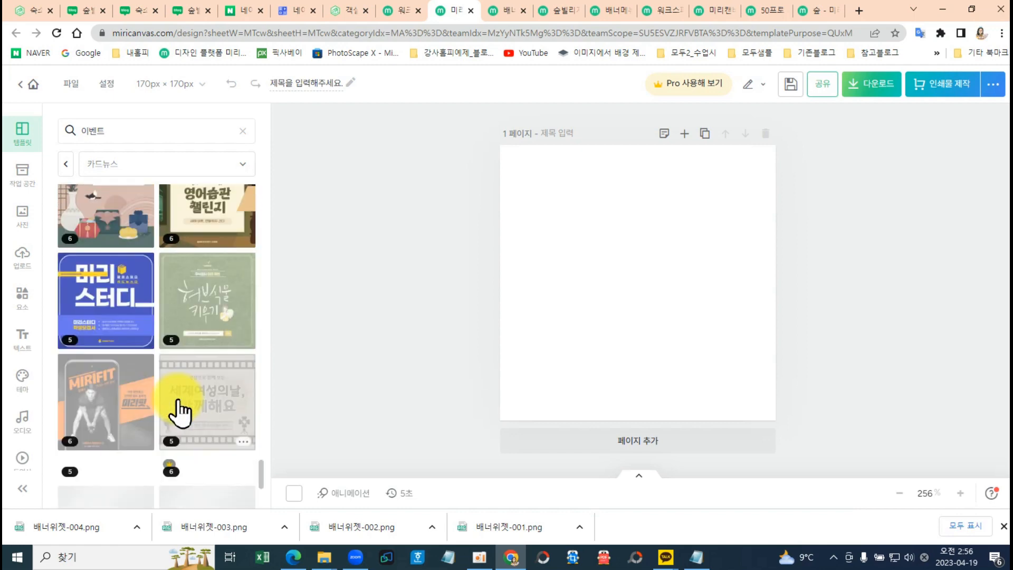
scroll(180, 411, "down", 10)
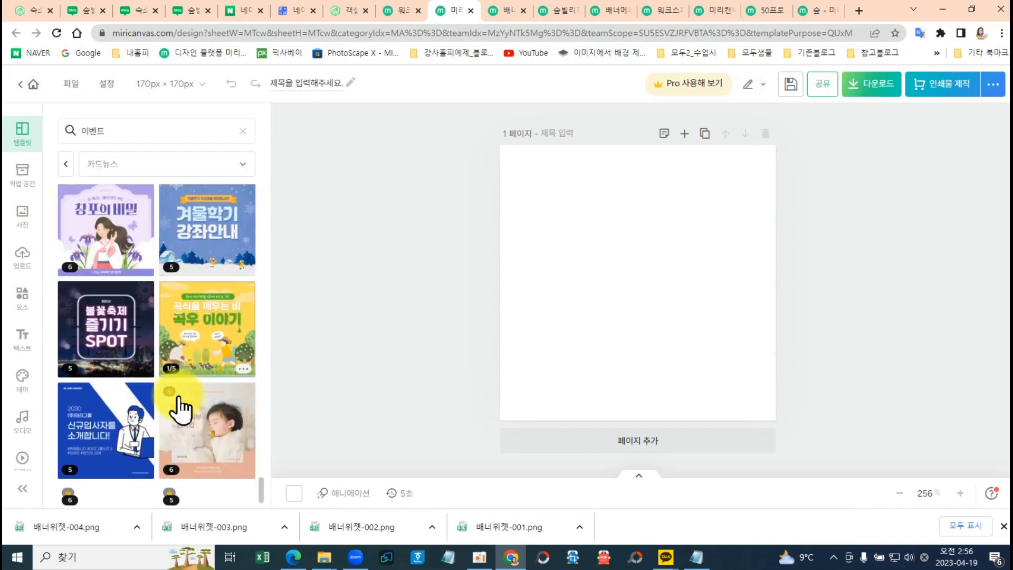
scroll(182, 386, "down", 10)
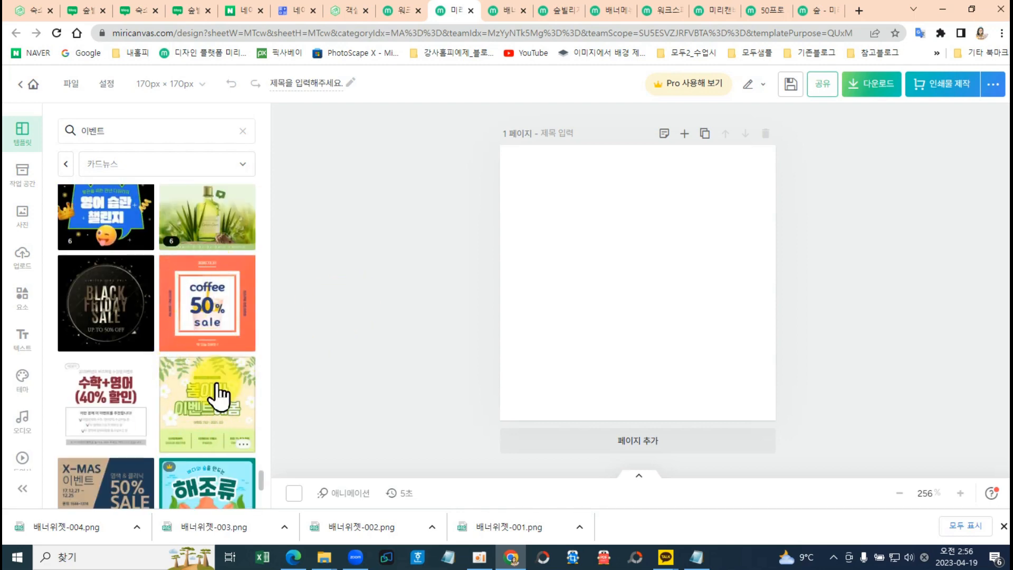
scroll(215, 433, "down", 6)
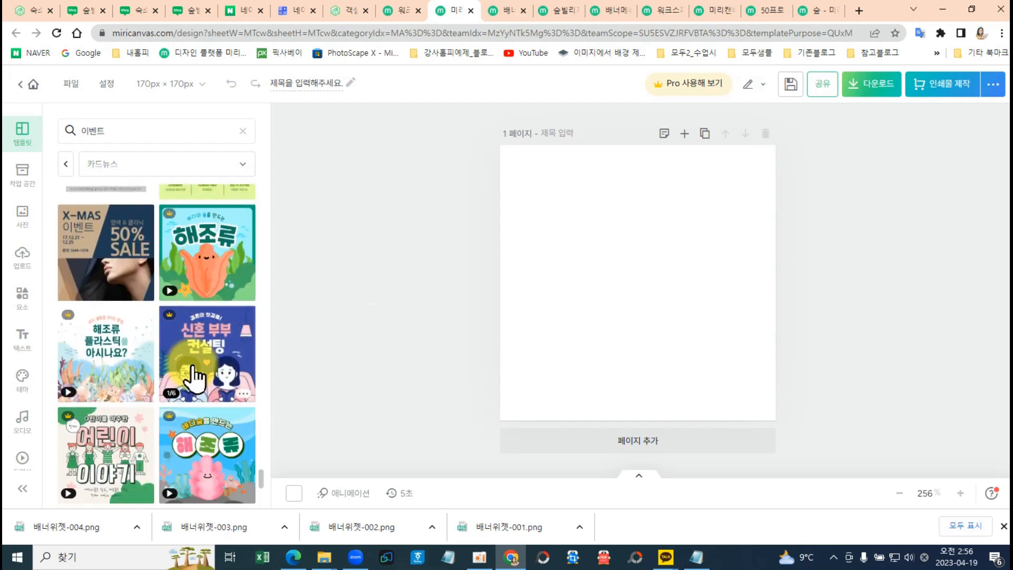
scroll(195, 370, "down", 3)
scroll(194, 353, "down", 8)
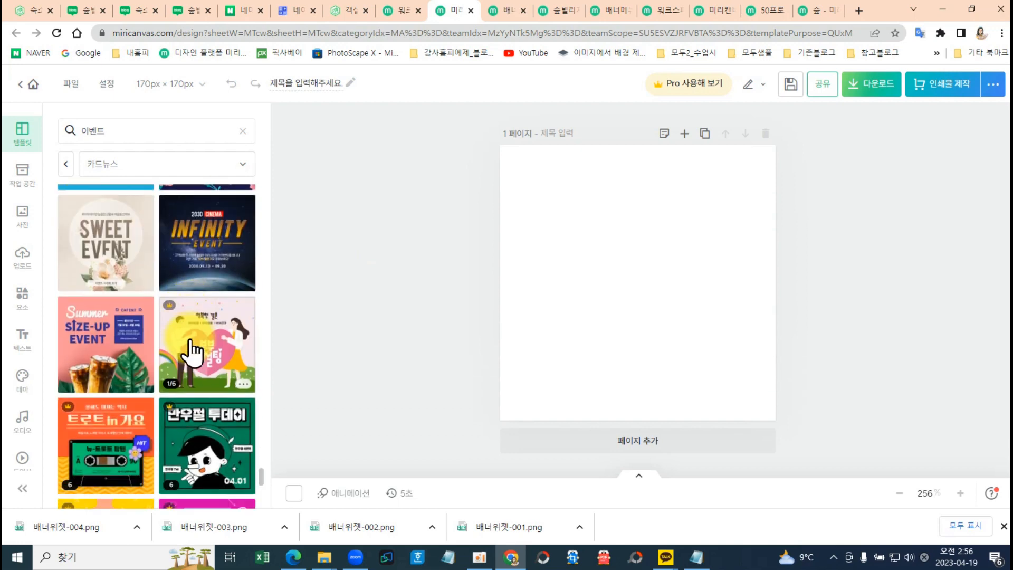
scroll(194, 353, "down", 10)
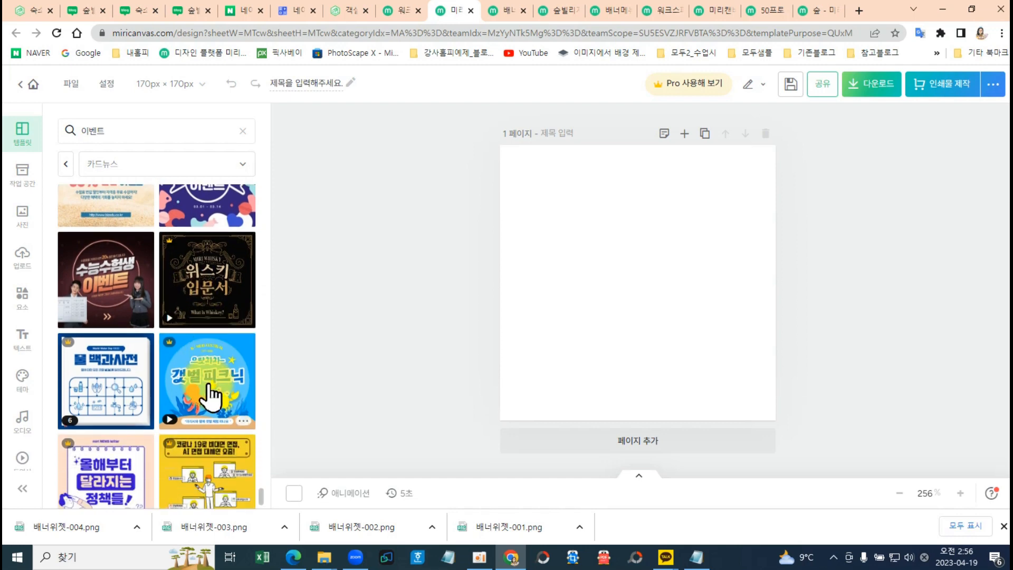
scroll(210, 434, "down", 10)
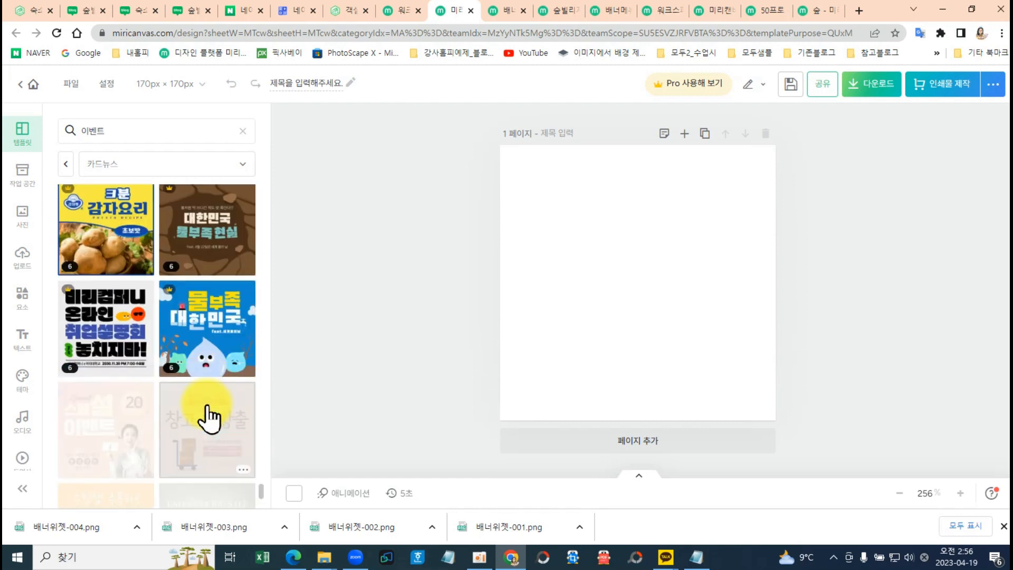
scroll(210, 411, "down", 10)
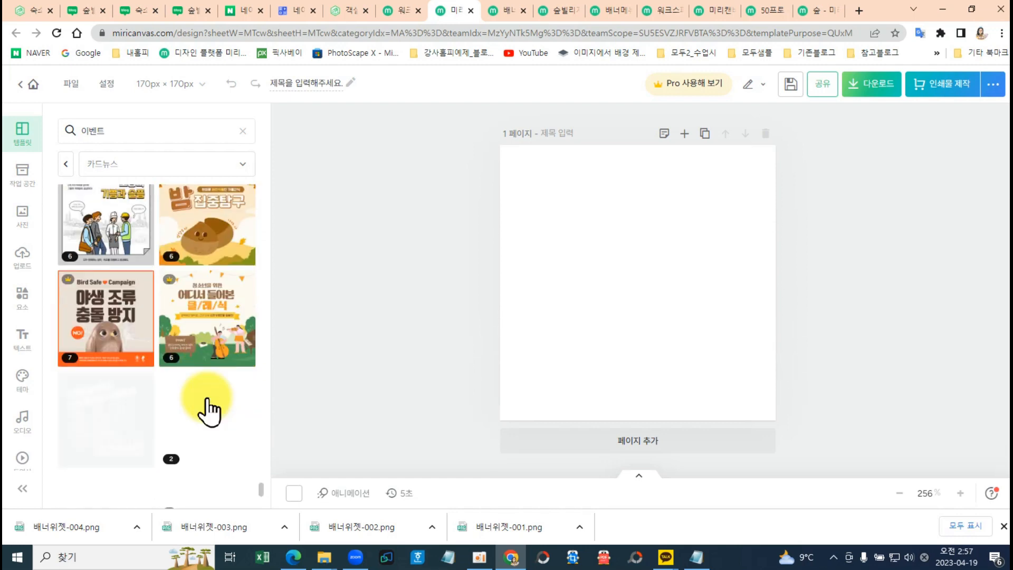
scroll(210, 411, "down", 10)
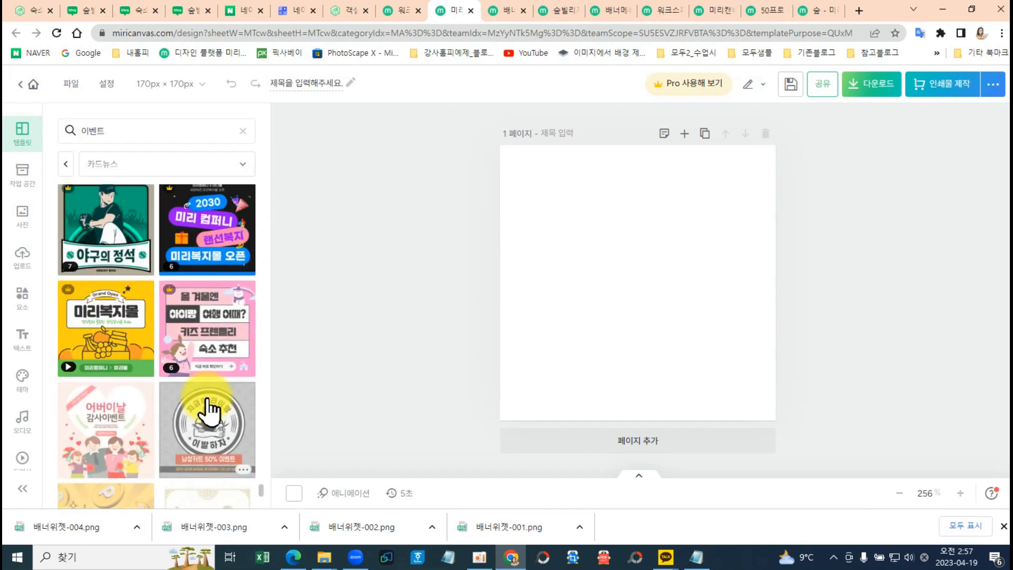
scroll(210, 409, "down", 8)
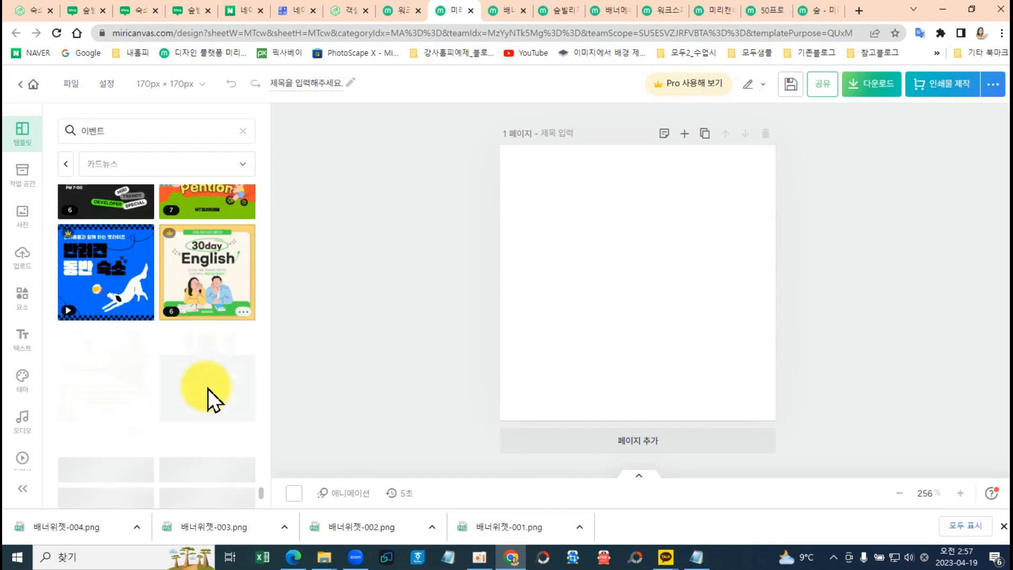
scroll(210, 401, "down", 3)
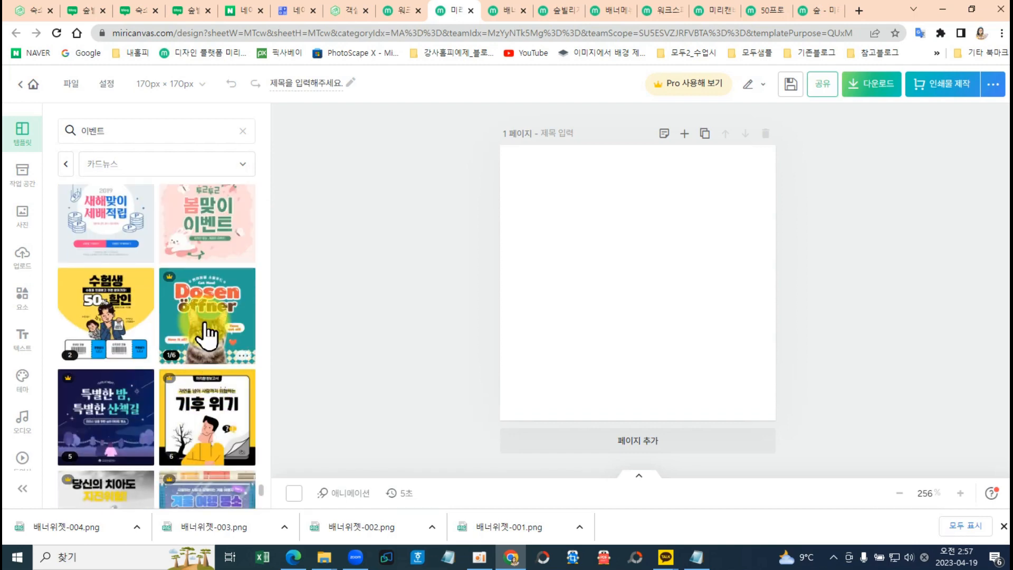
scroll(208, 369, "down", 4)
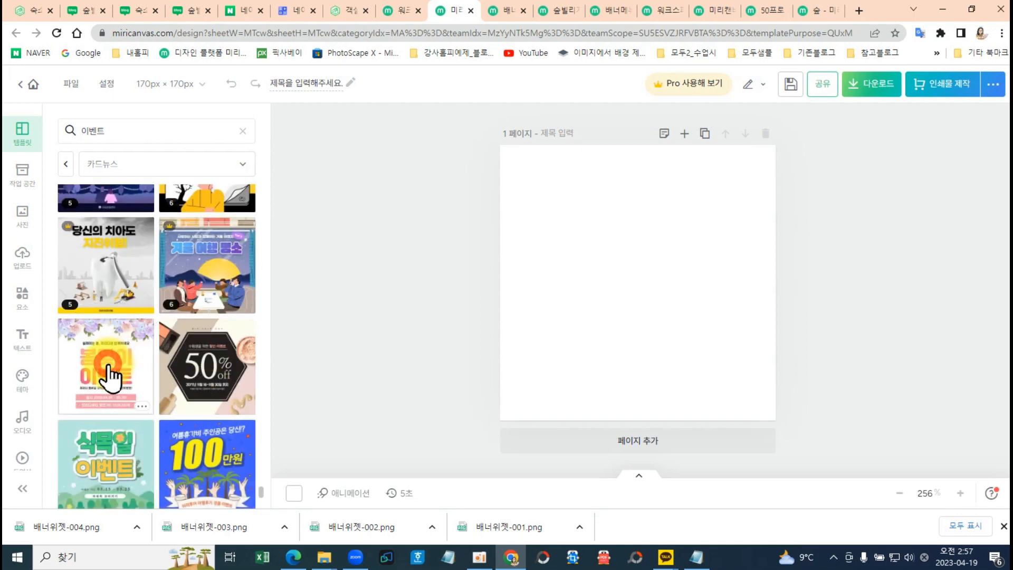
left_click(108, 365)
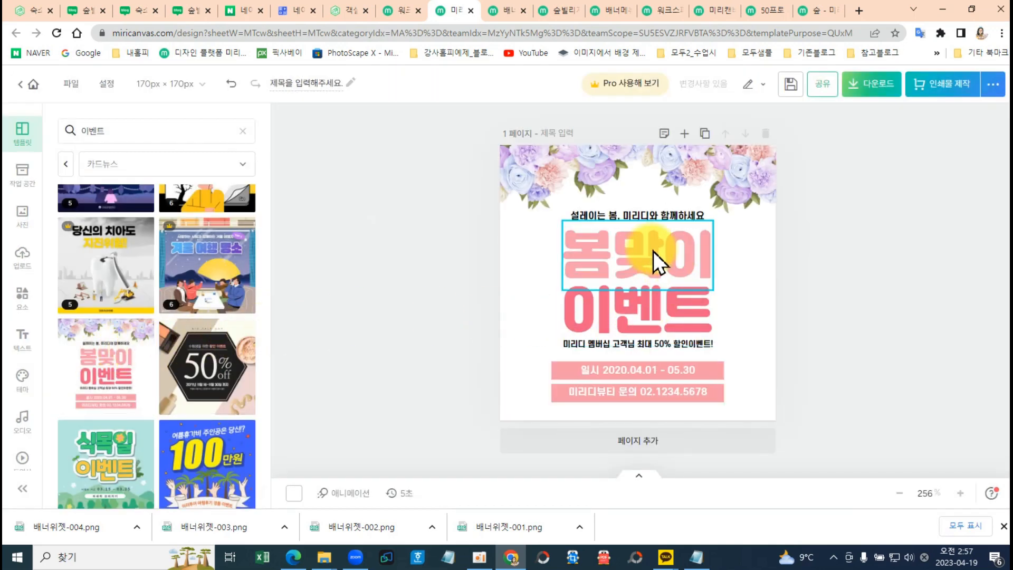
Replace the small line above the title with 4월 한달 선착순 and the one beneath the title with 숙소 예약을 미리하시면.
left_click(635, 219)
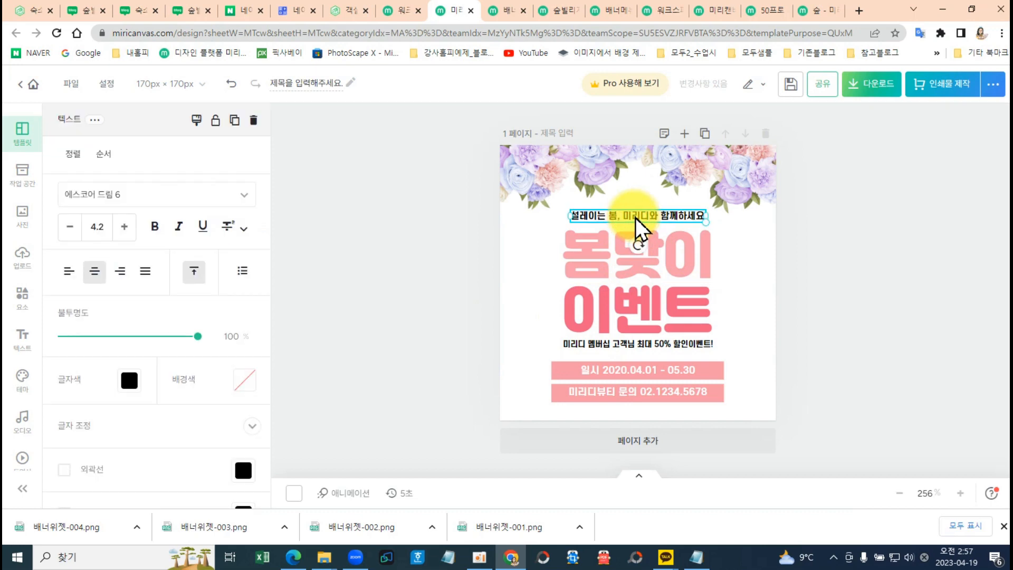
double_click(633, 216)
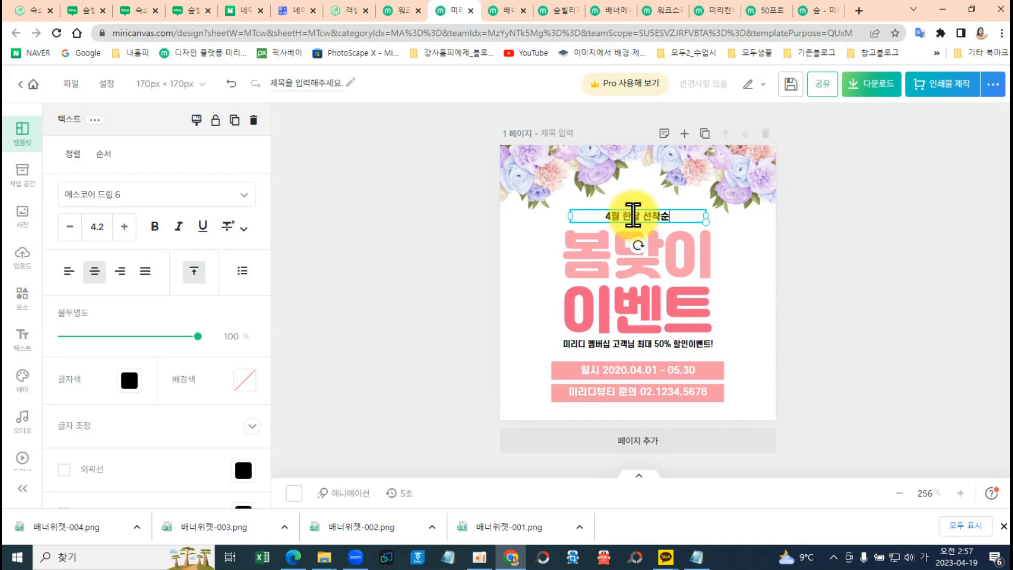
double_click(666, 345)
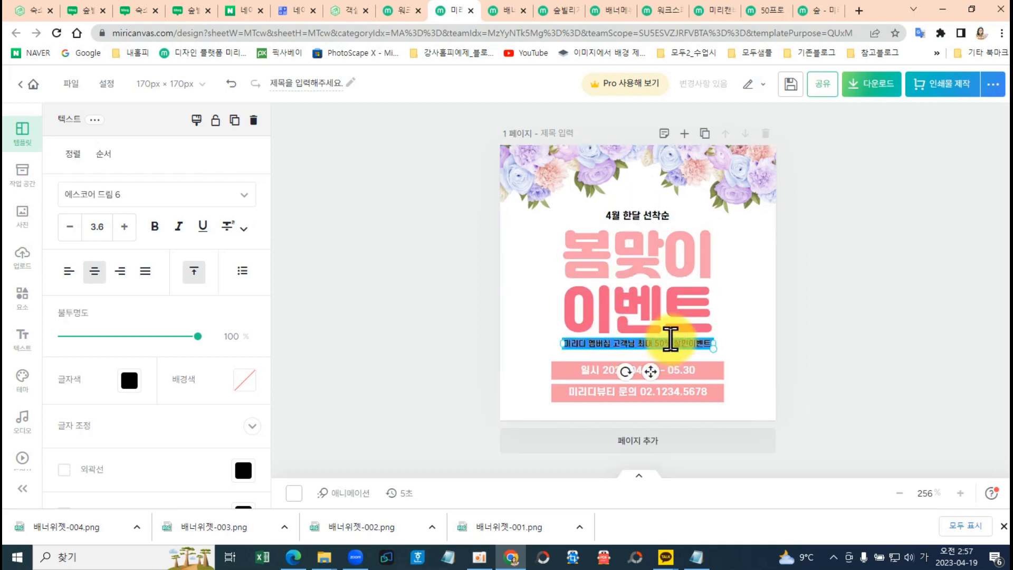
type("숙소 예약을")
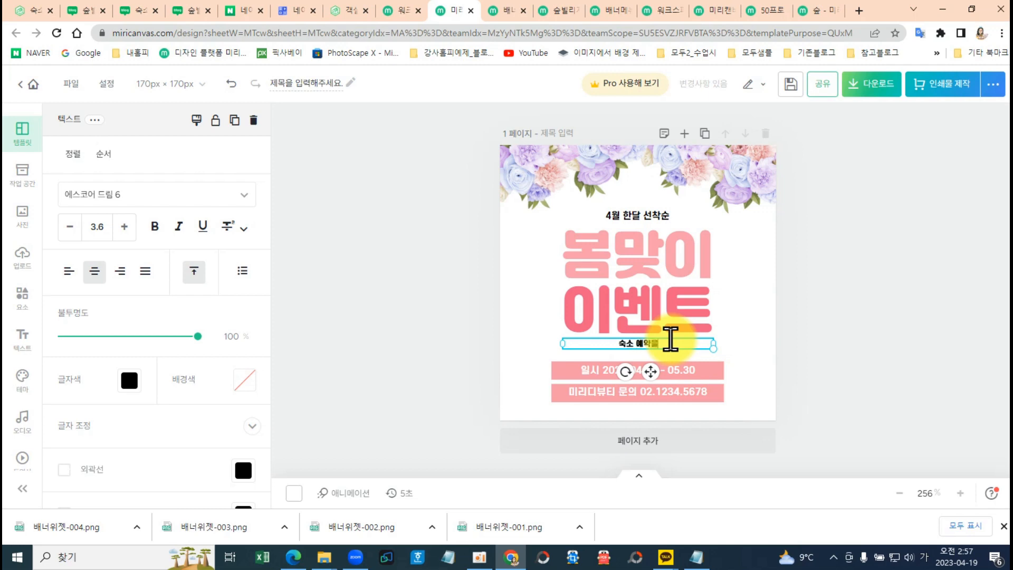
type("미리하신")
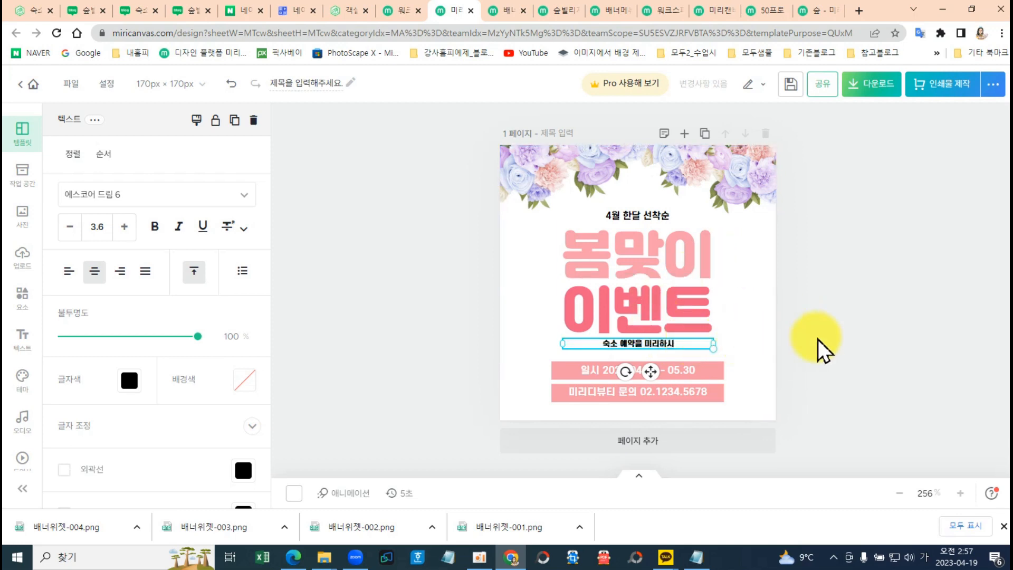
type("면")
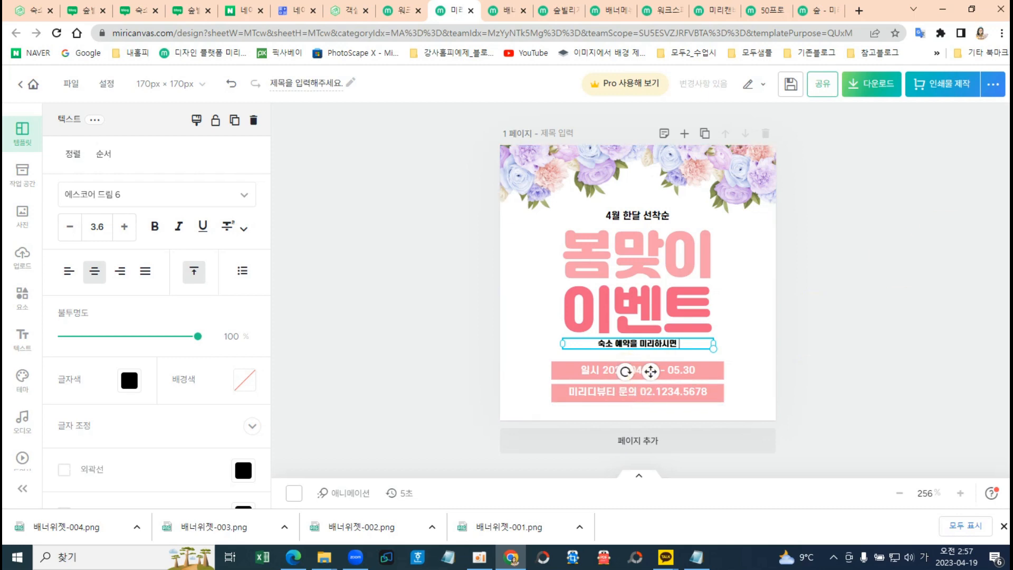
Change the date line to 일시 2023.04.01 - 0430 and replace the contact line beneath it with 숲빌리지.
left_click(600, 371)
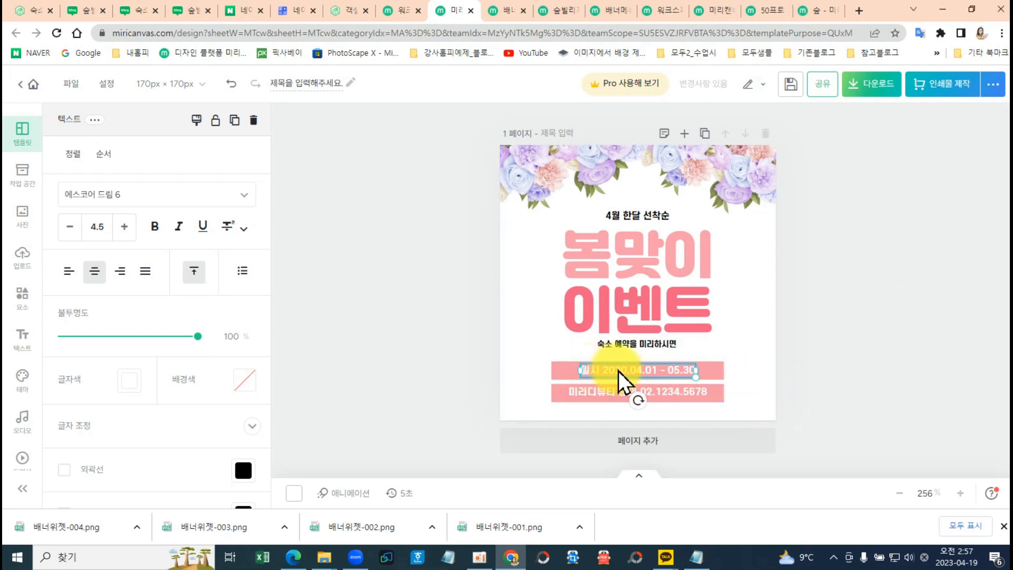
double_click(621, 369)
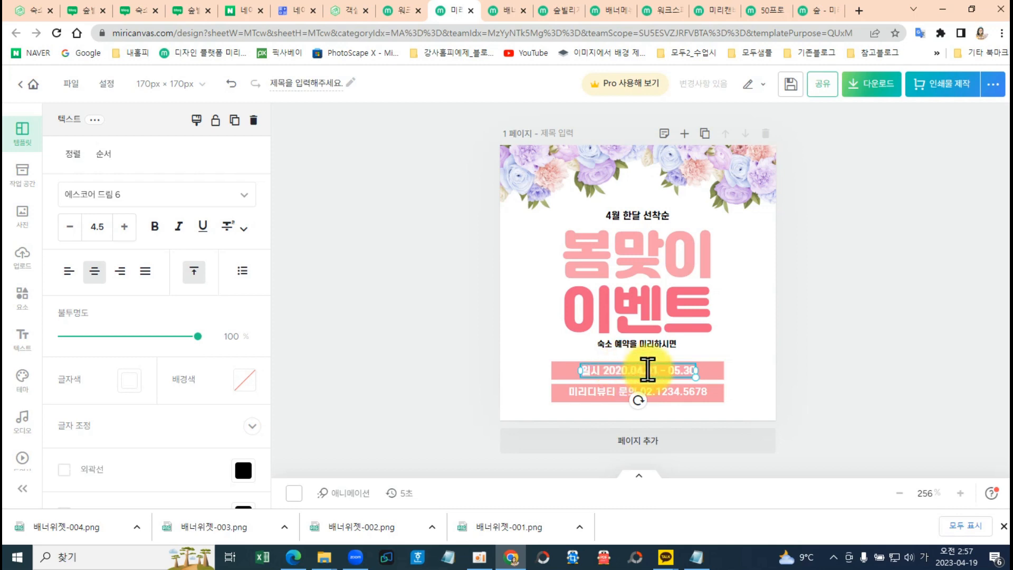
left_click(678, 393)
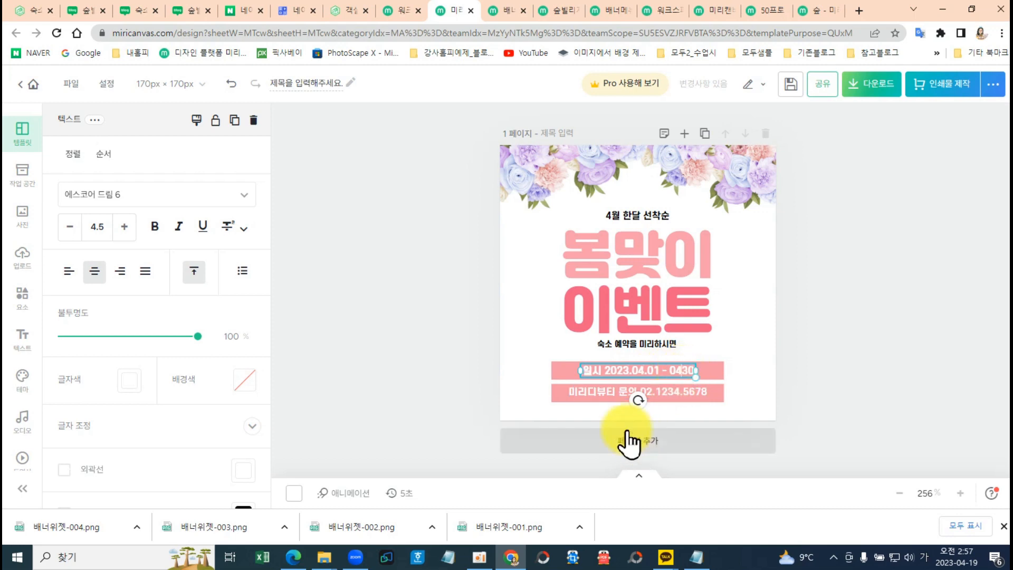
left_click(601, 393)
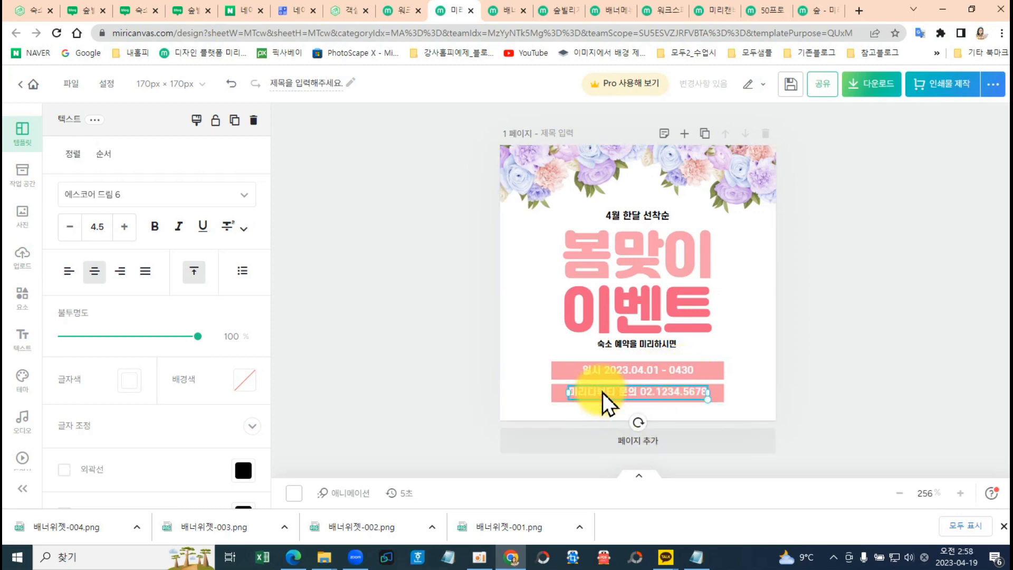
double_click(603, 392)
type("ㅅ")
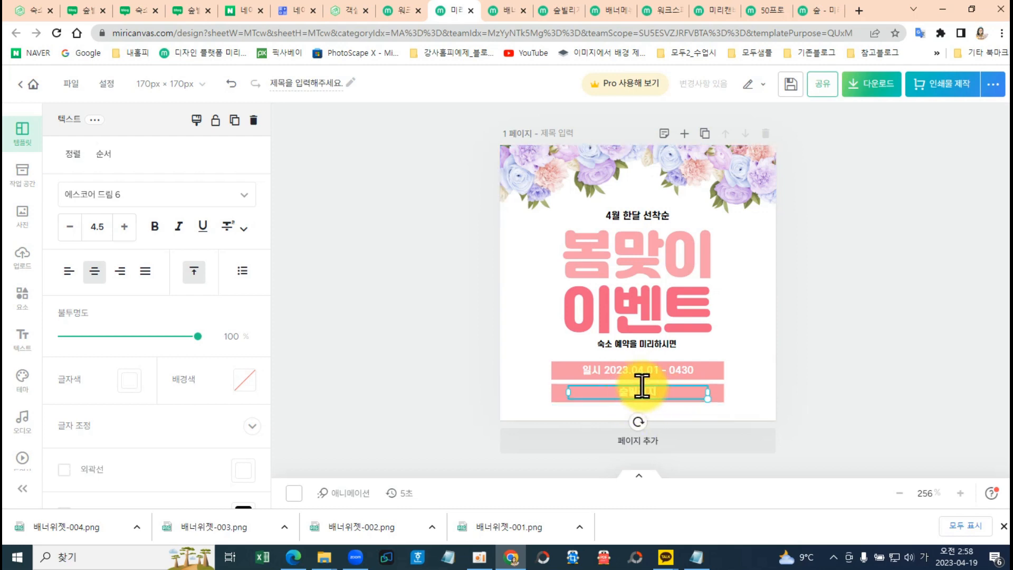
left_click(733, 322)
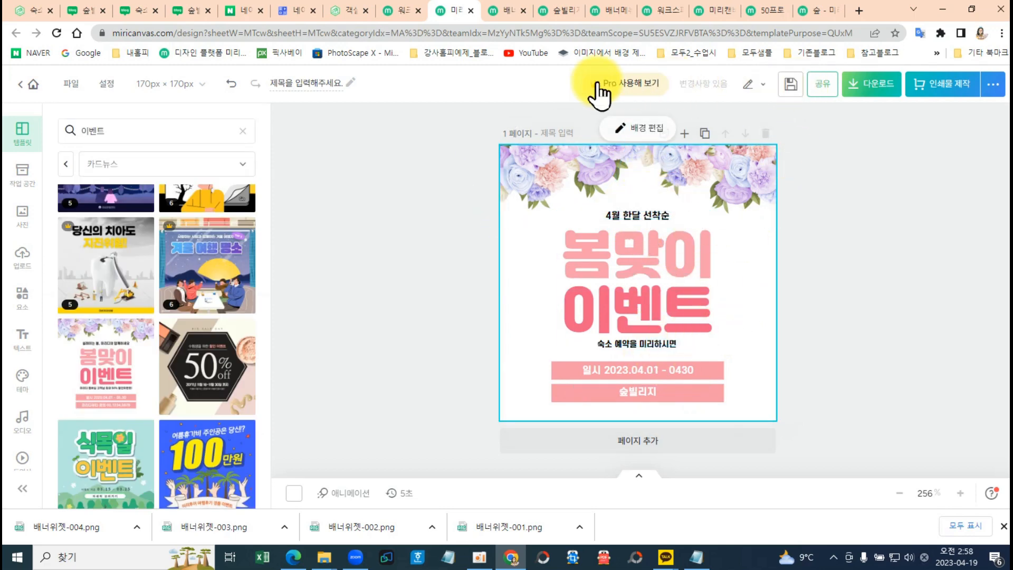
Save the design under the title 이벤트배너 and download it as a PNG with 빠른 다운로드.
left_click(300, 79)
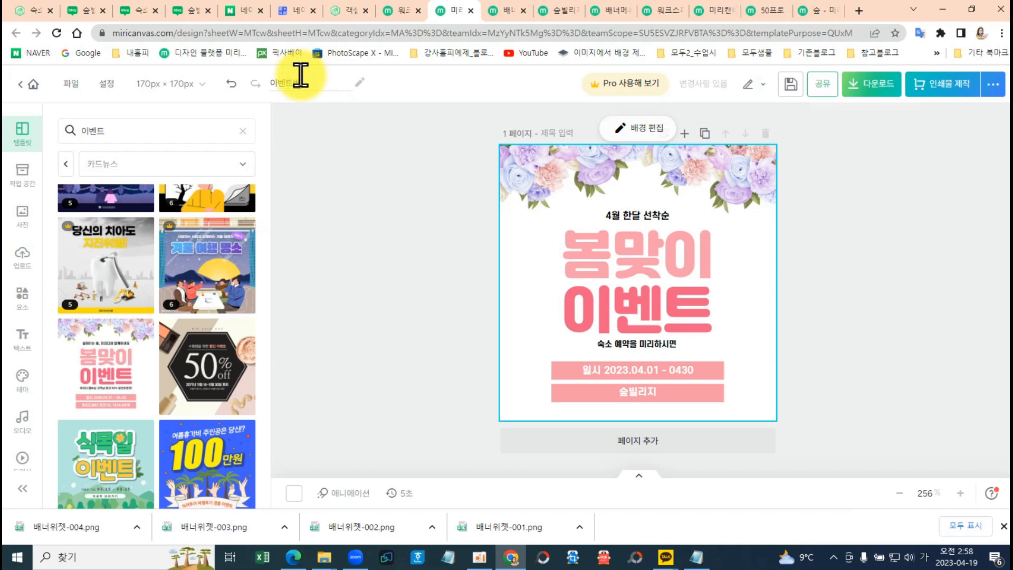
left_click(785, 93)
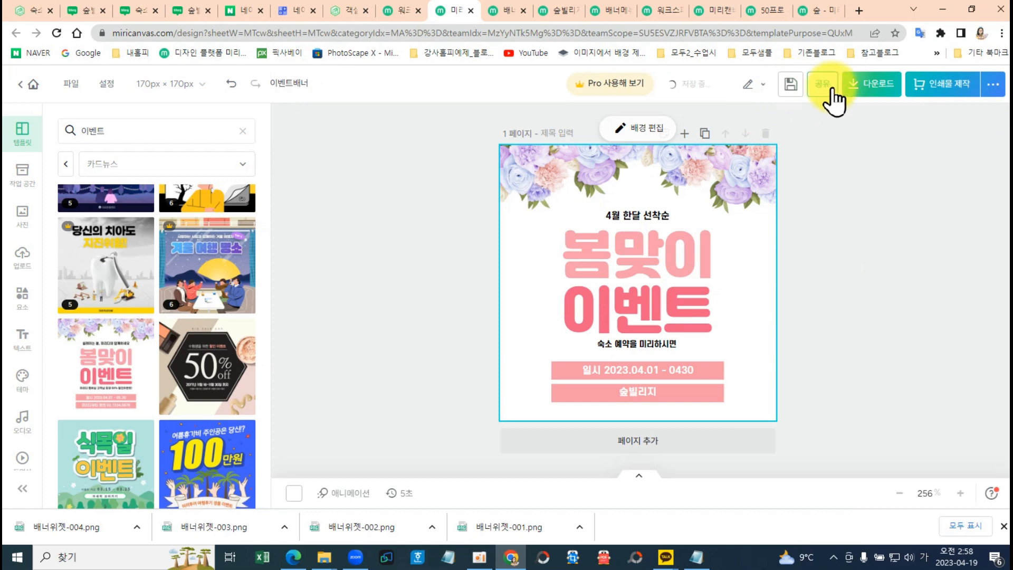
left_click(870, 89)
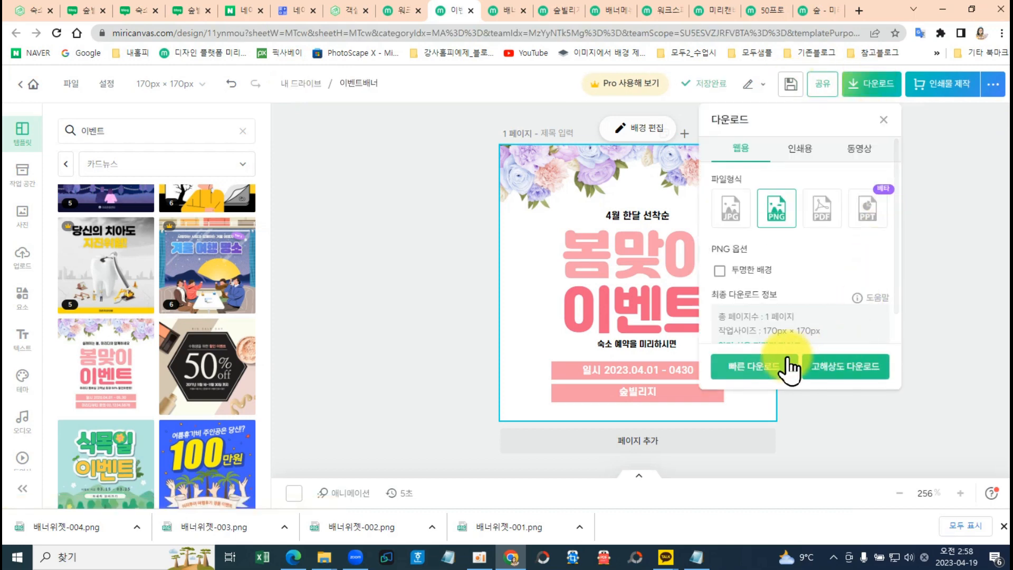
left_click(747, 373)
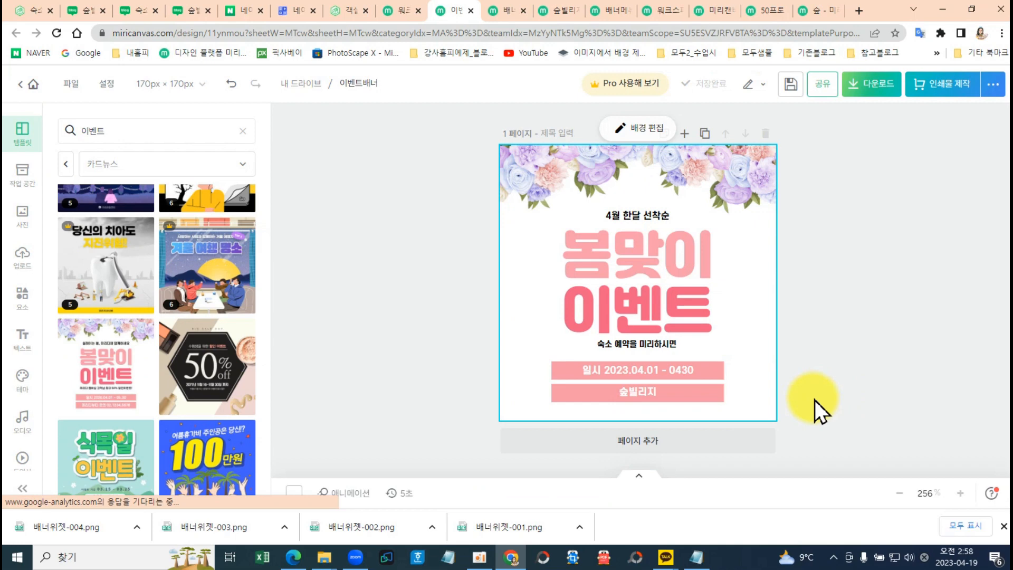
Add a second page and place the uploaded portrait night photo of the palm-lined pool building on it.
left_click(642, 441)
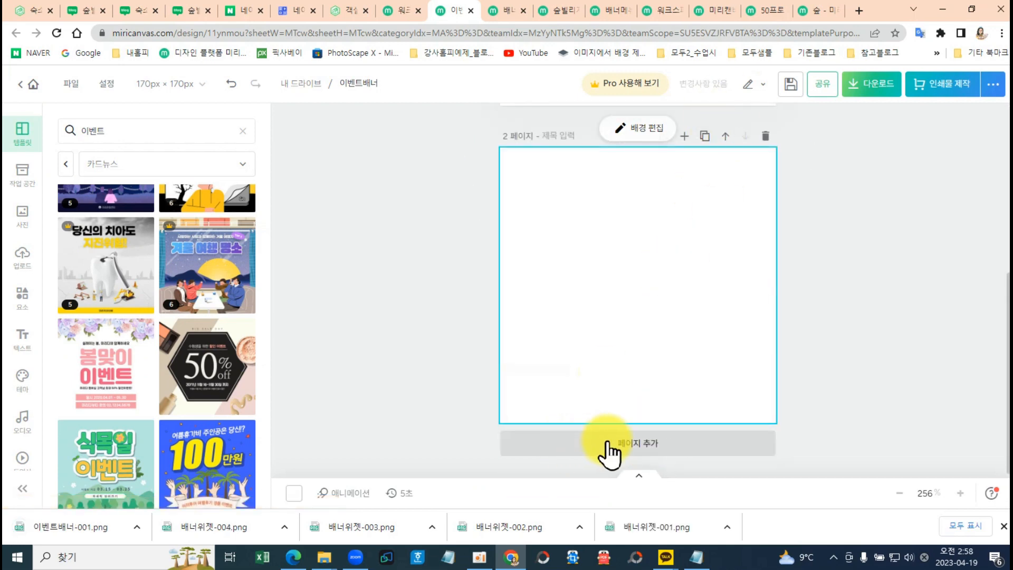
left_click(24, 260)
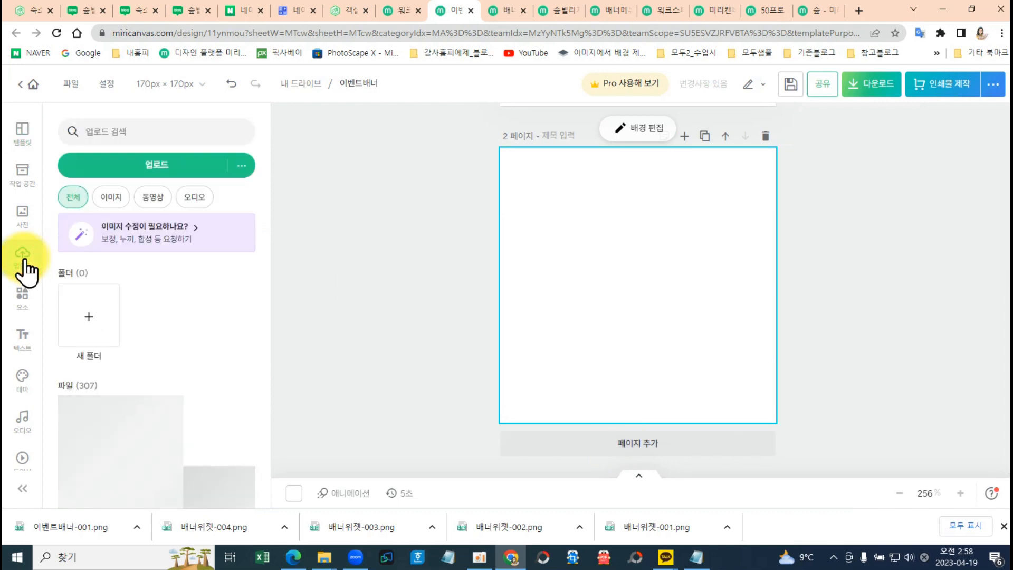
scroll(215, 460, "down", 3)
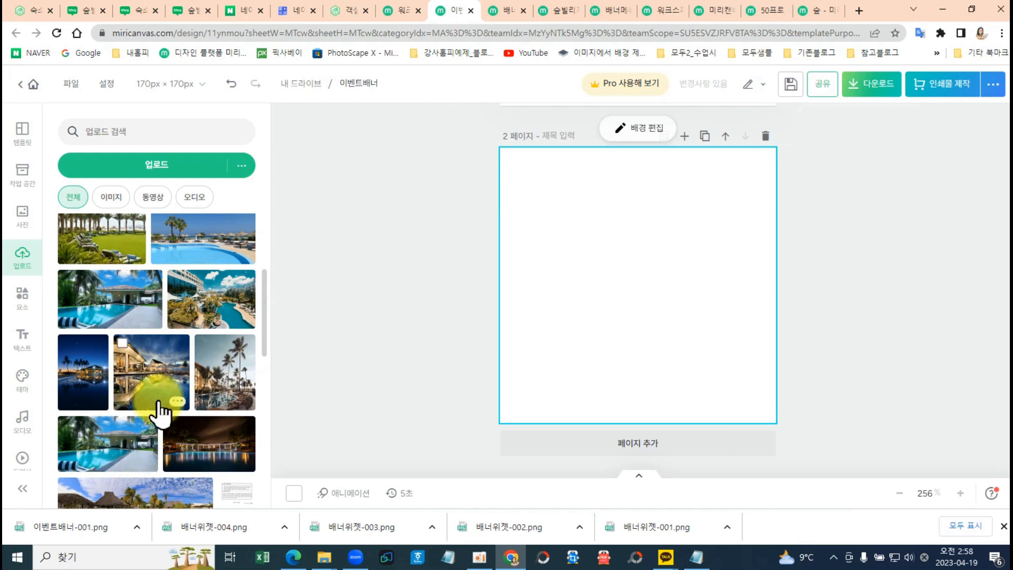
left_click(81, 379)
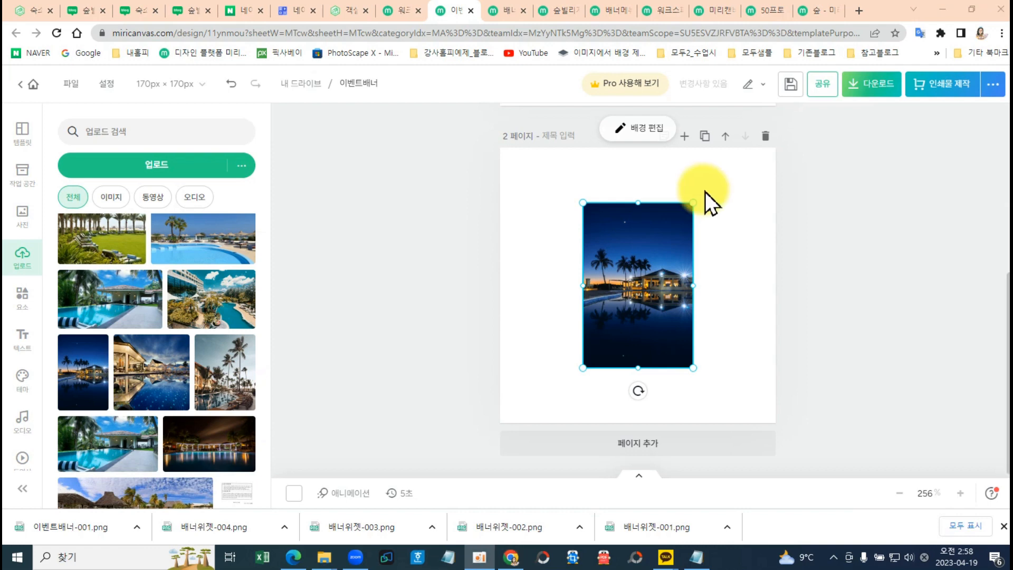
Enlarge the night photo to about 170 × 251 px to fill the second page, and shift it slightly downward.
left_click_drag(693, 201, 872, 153)
left_click_drag(583, 364, 424, 425)
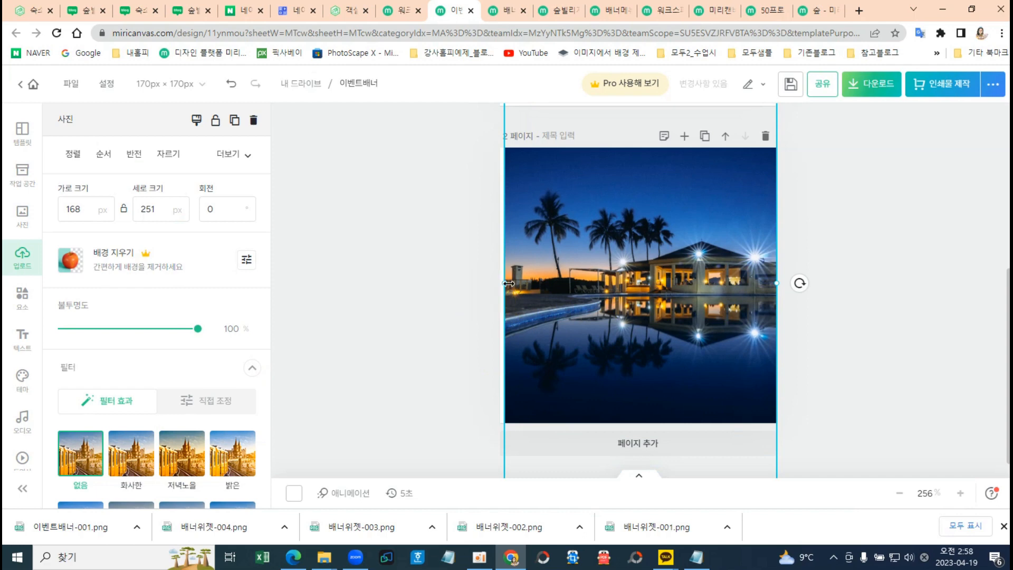
left_click_drag(508, 284, 502, 284)
left_click_drag(609, 310, 614, 338)
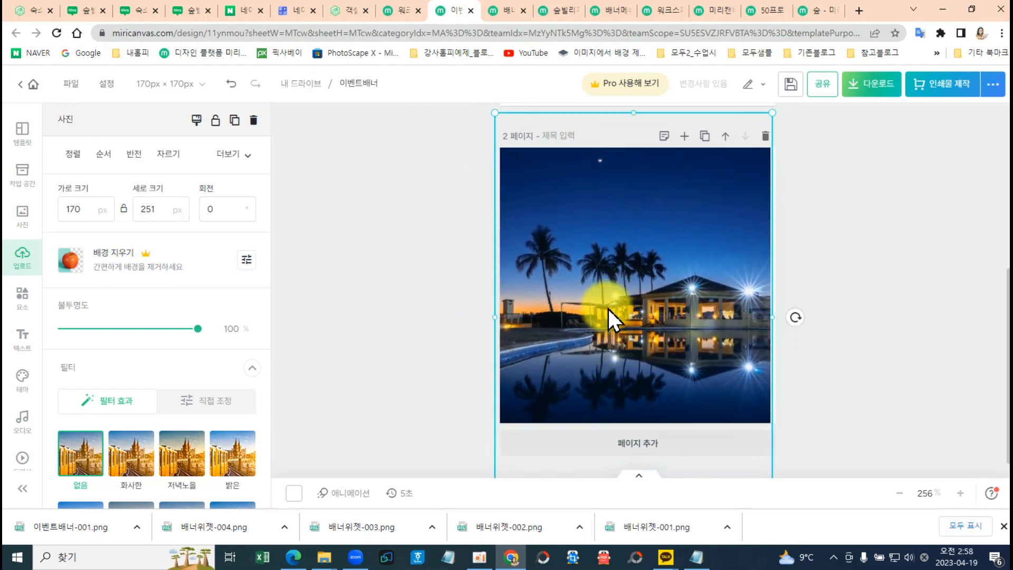
Add the 카페24 당당해체 text sample from the 고딕 스타일 fonts to the second page.
left_click(20, 340)
scroll(581, 264, "up", 5)
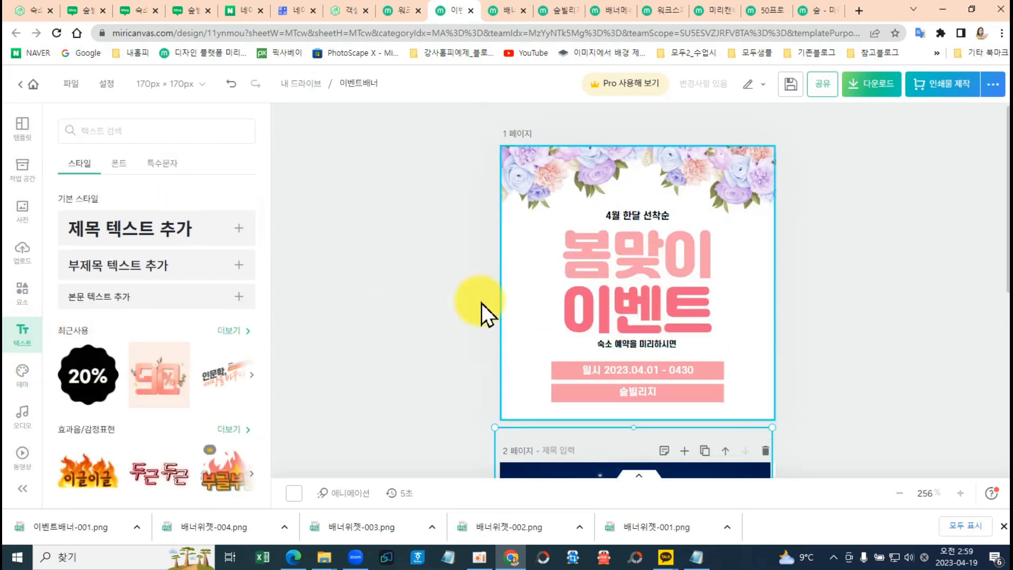
scroll(159, 300, "down", 4)
scroll(19, 343, "down", 1)
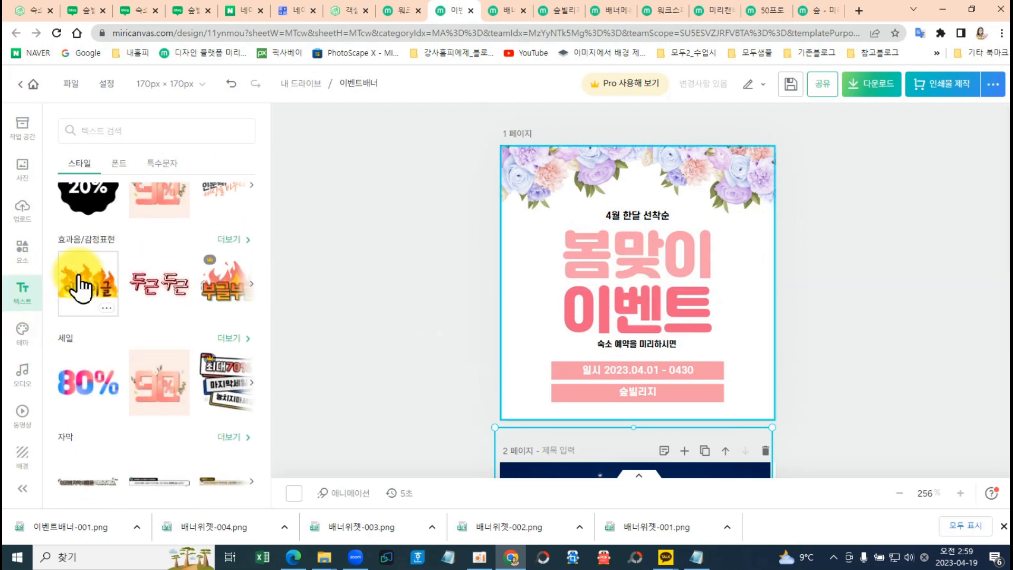
left_click(119, 164)
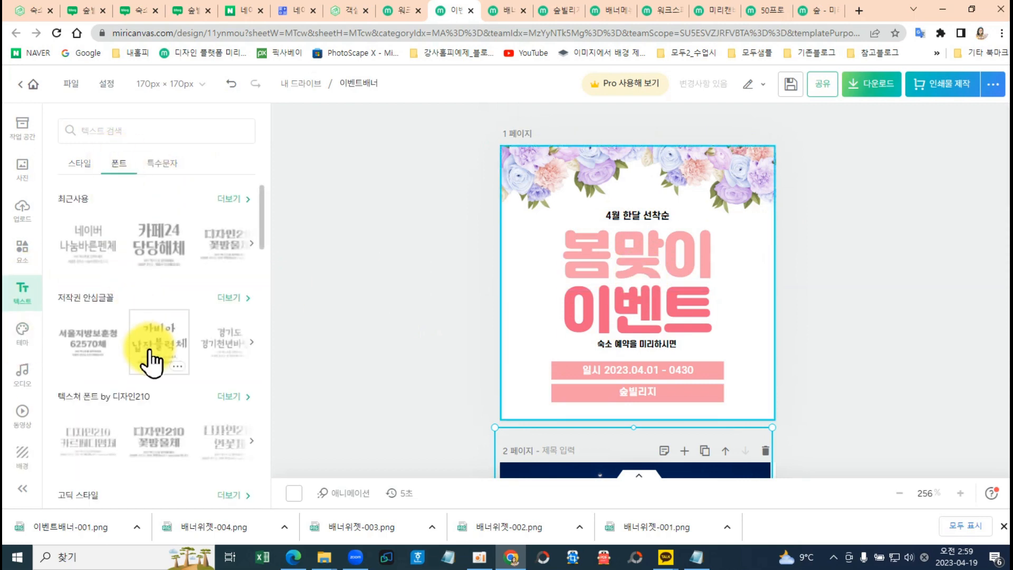
scroll(185, 443, "down", 1)
scroll(182, 411, "down", 3)
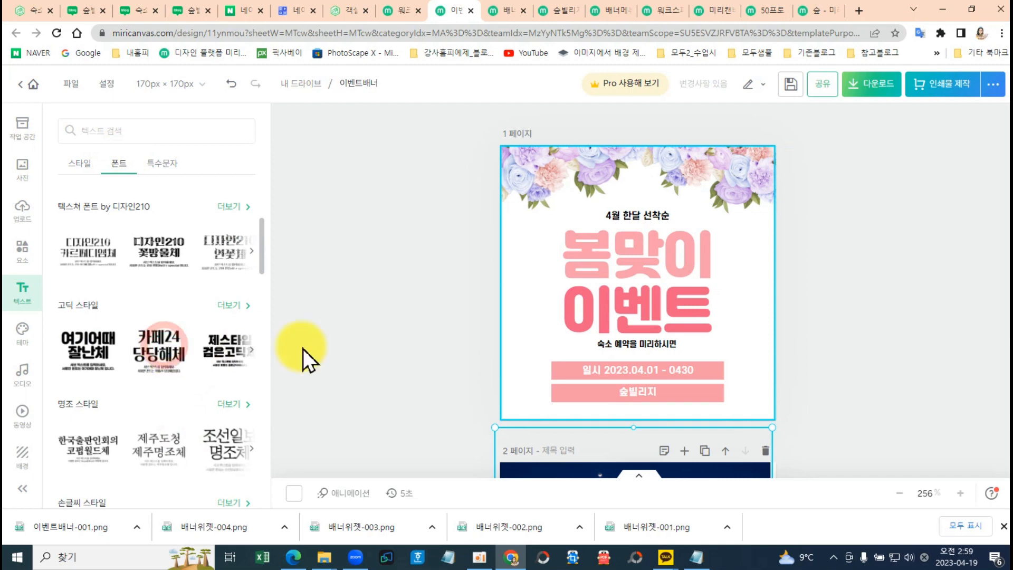
scroll(816, 344, "down", 6)
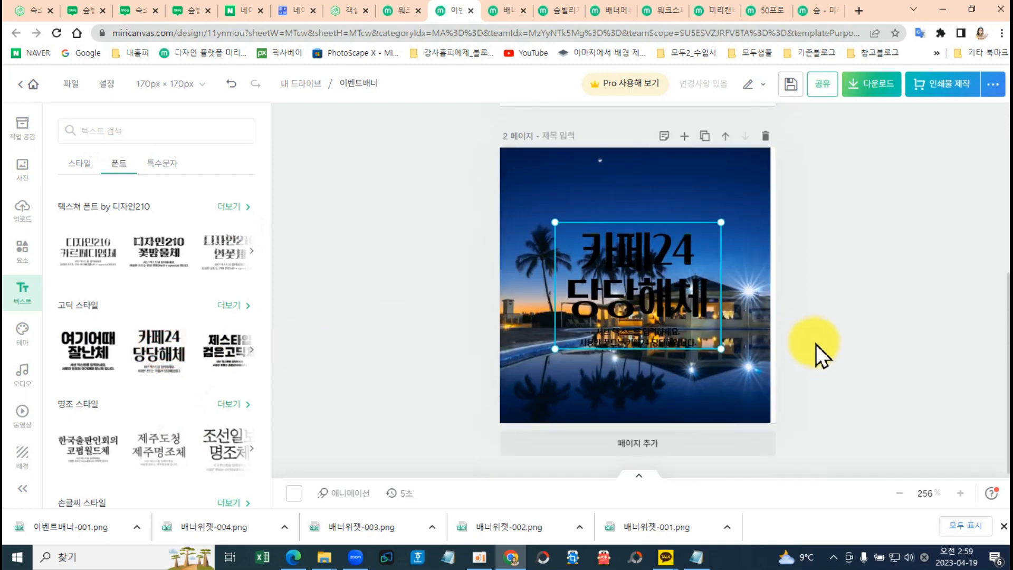
Ungroup the 카페24 당당해체 text block and delete the small description text beneath its headline.
right_click(654, 287)
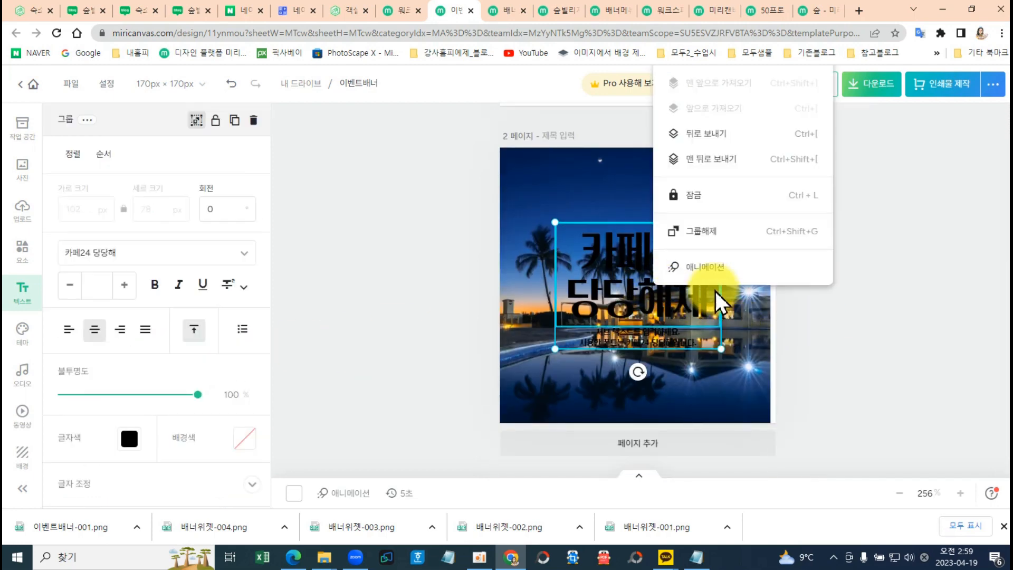
left_click(719, 234)
left_click(829, 366)
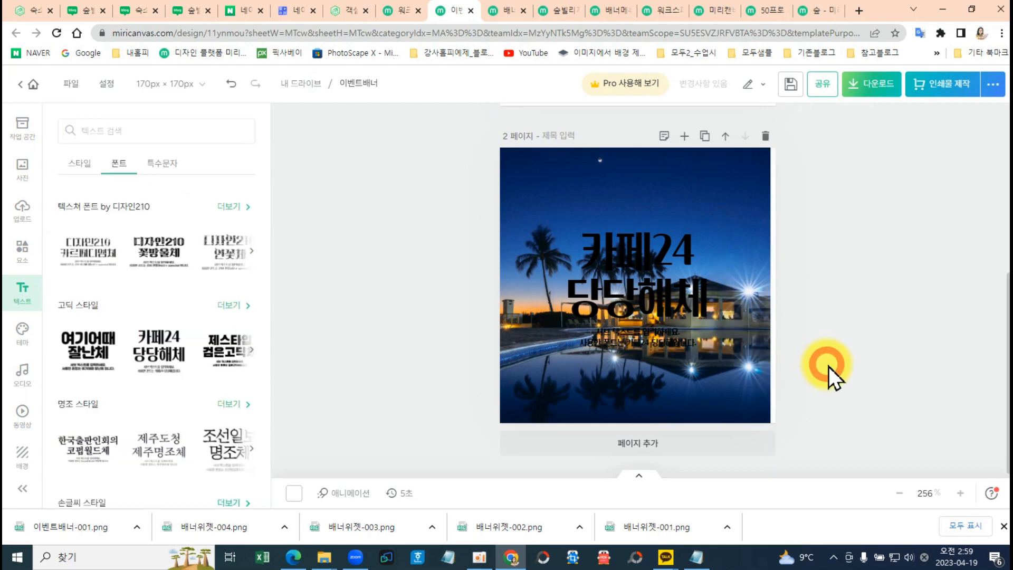
left_click(661, 339)
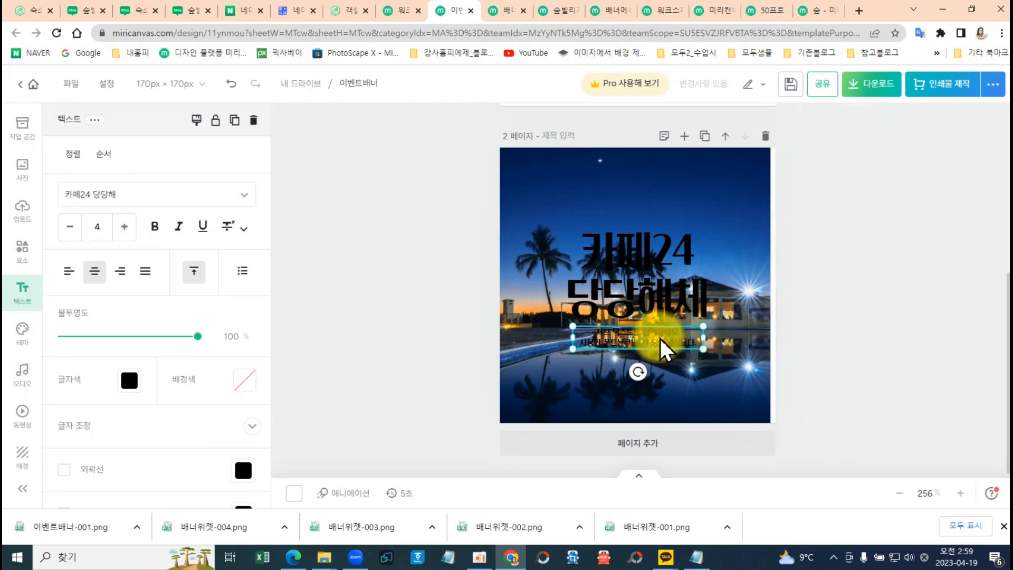
Color the large headline on the second page white and turn on its shadow.
left_click(652, 279)
left_click(651, 277)
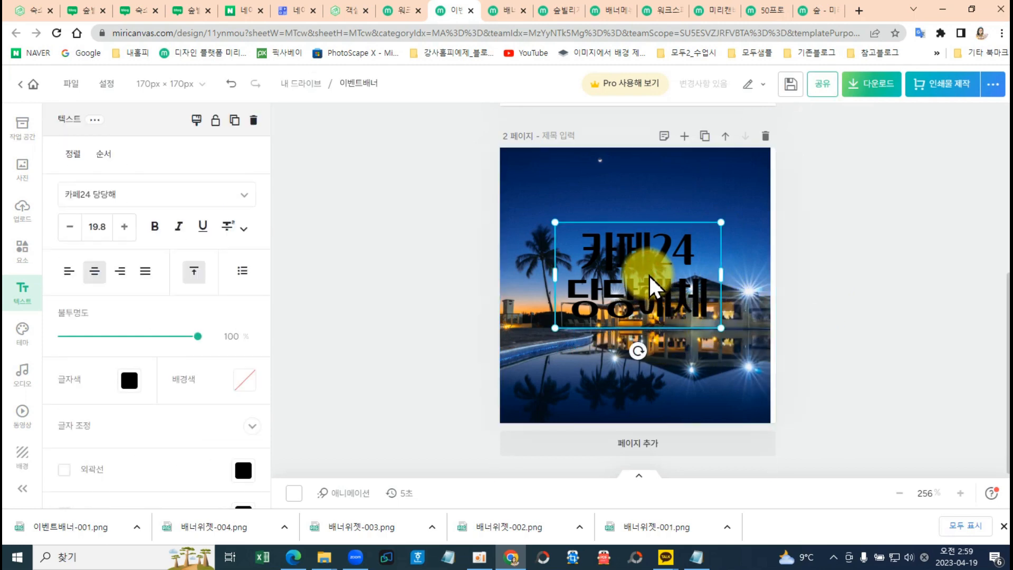
left_click(130, 380)
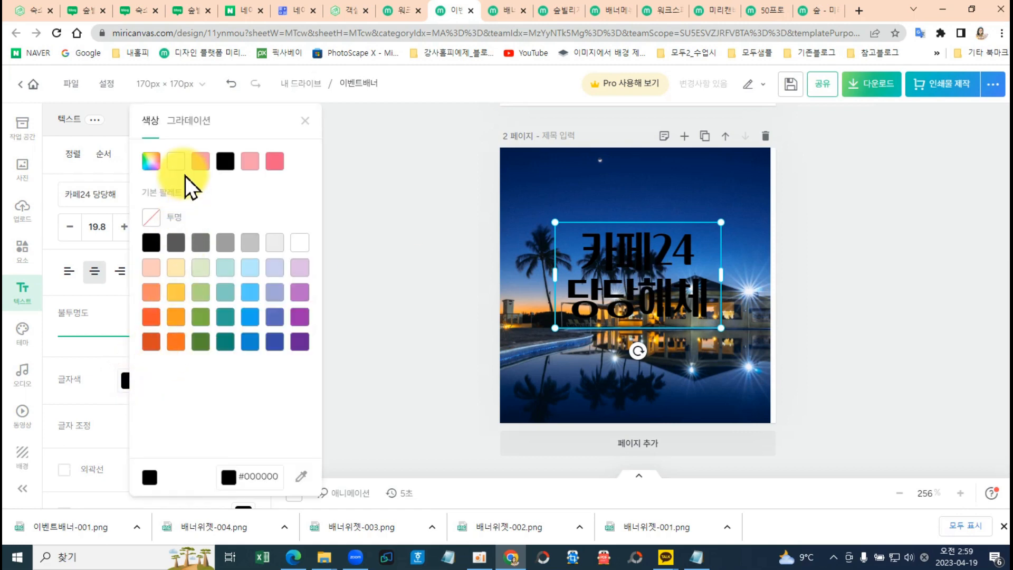
left_click(175, 161)
left_click(63, 470)
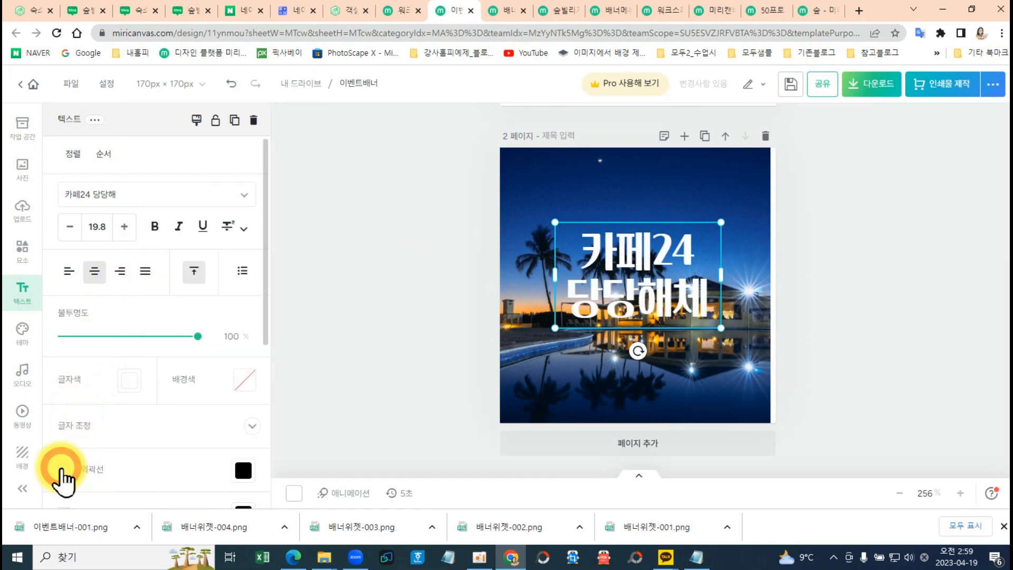
scroll(79, 385, "down", 3)
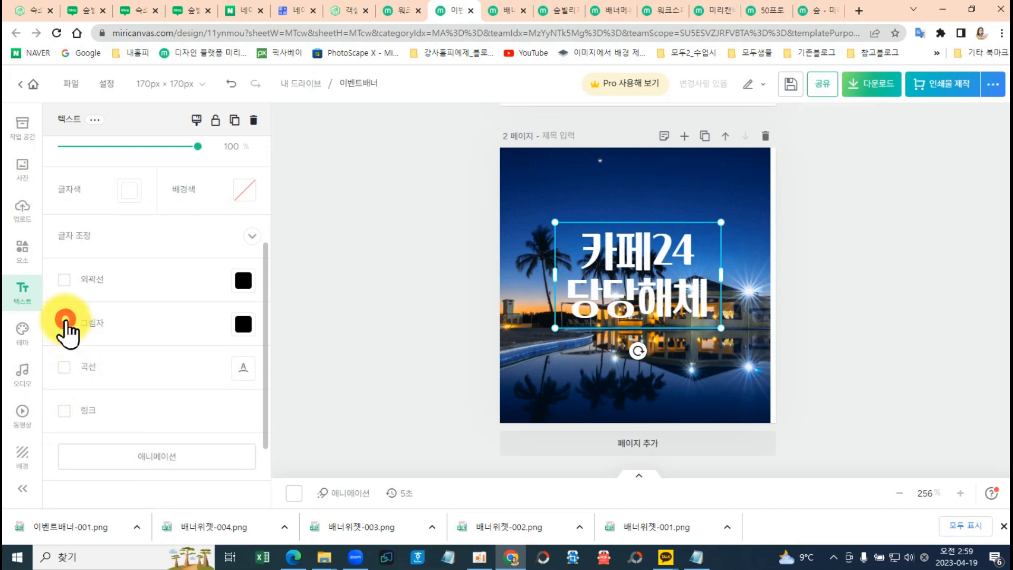
left_click(64, 324)
Move the headline up into the dark sky and replace its text with 숙소할인 and 예약 on two lines.
left_click_drag(639, 274, 642, 208)
double_click(637, 196)
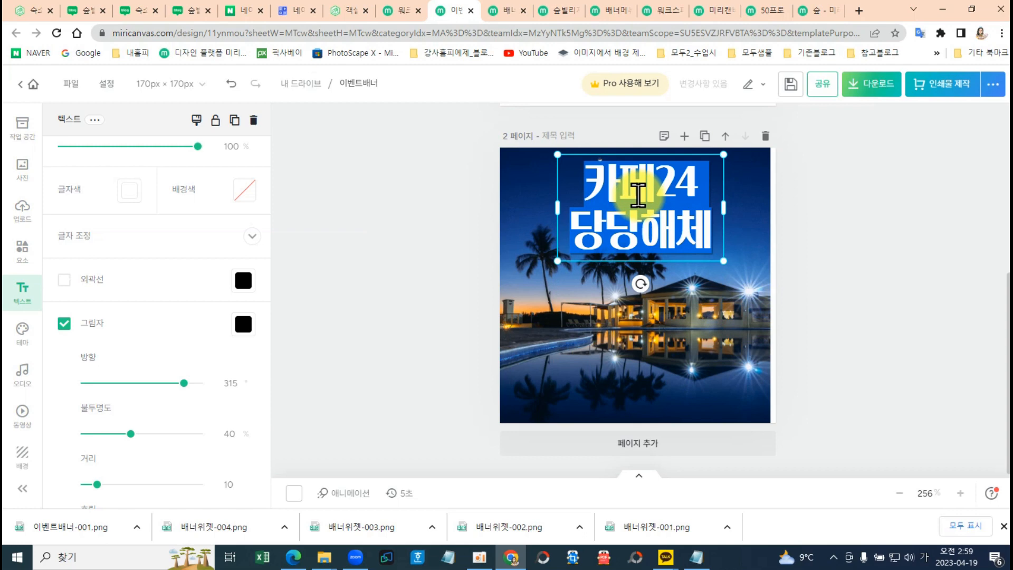
type("ㅎ")
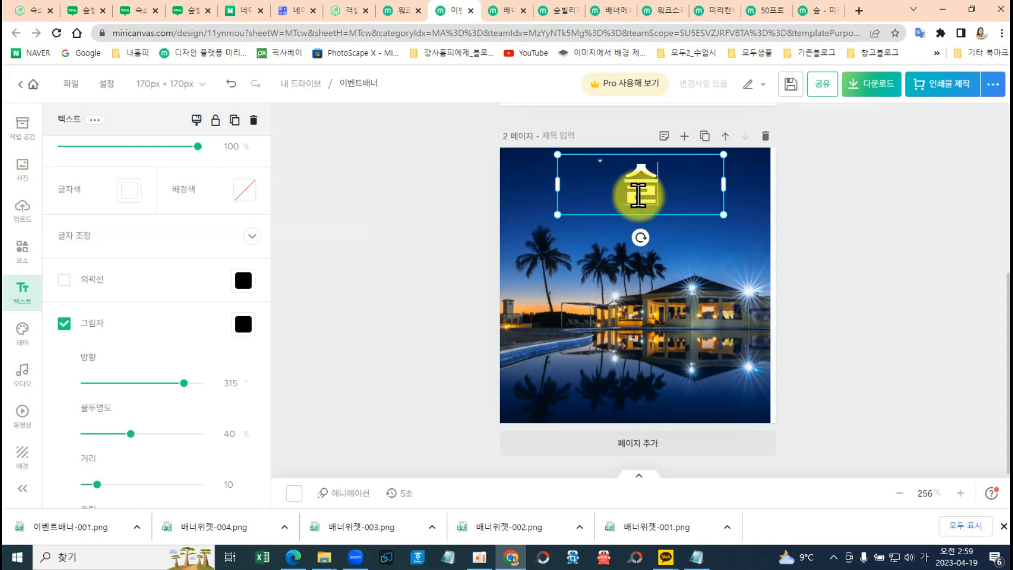
type("숙스")
type("할인")
key("Return")
type("이벤트")
key("BackSpace")
key("BackSpace")
key("BackSpace")
key("BackSpace")
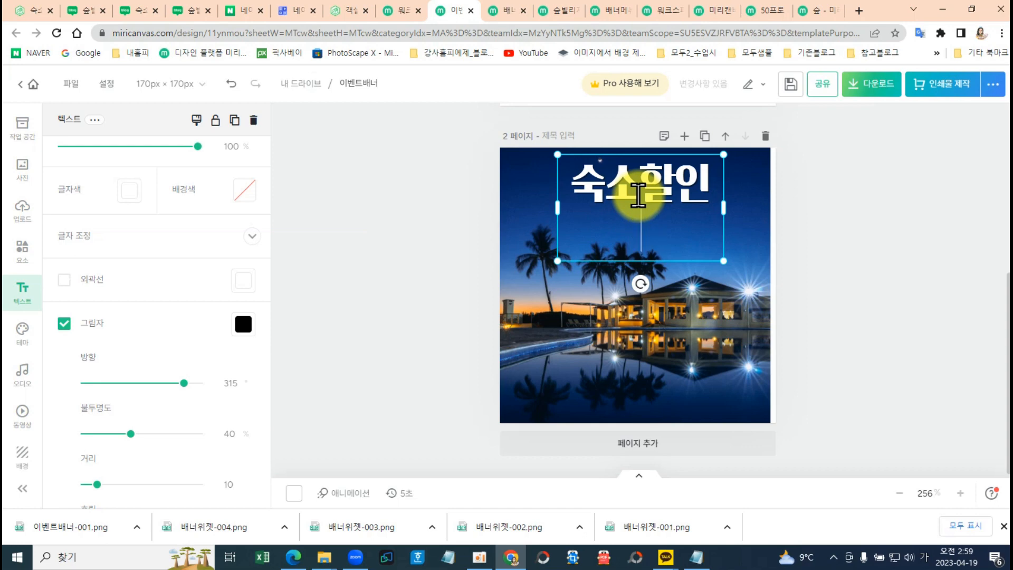
type("예약")
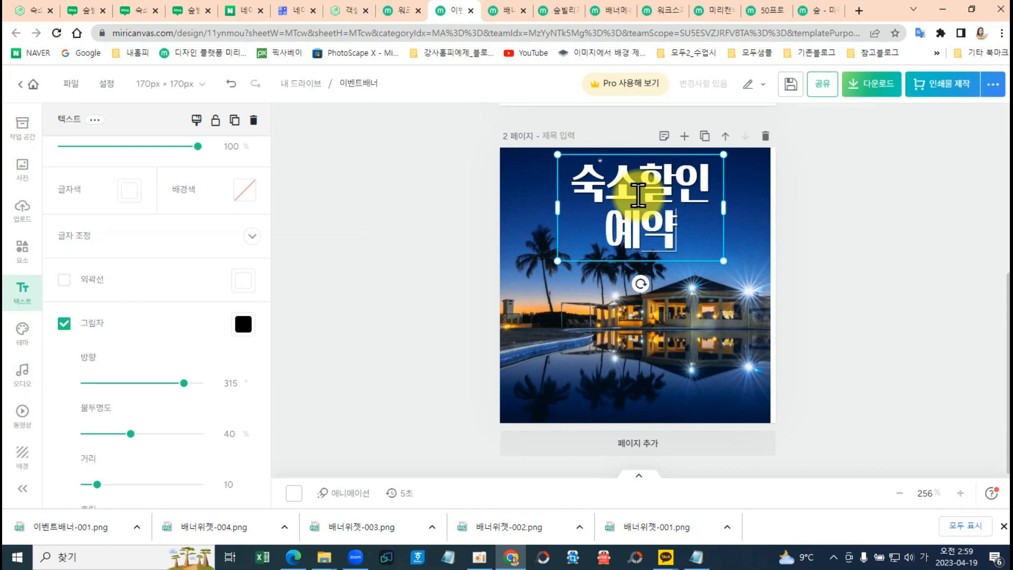
left_click(873, 249)
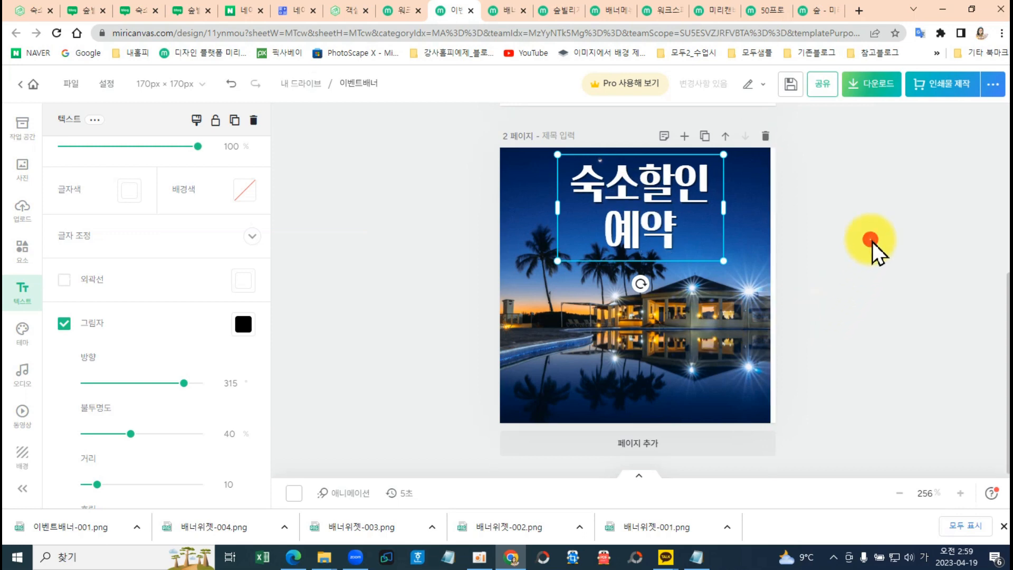
Save the banner design and download only page 2 as a PNG.
left_click(792, 84)
left_click(876, 83)
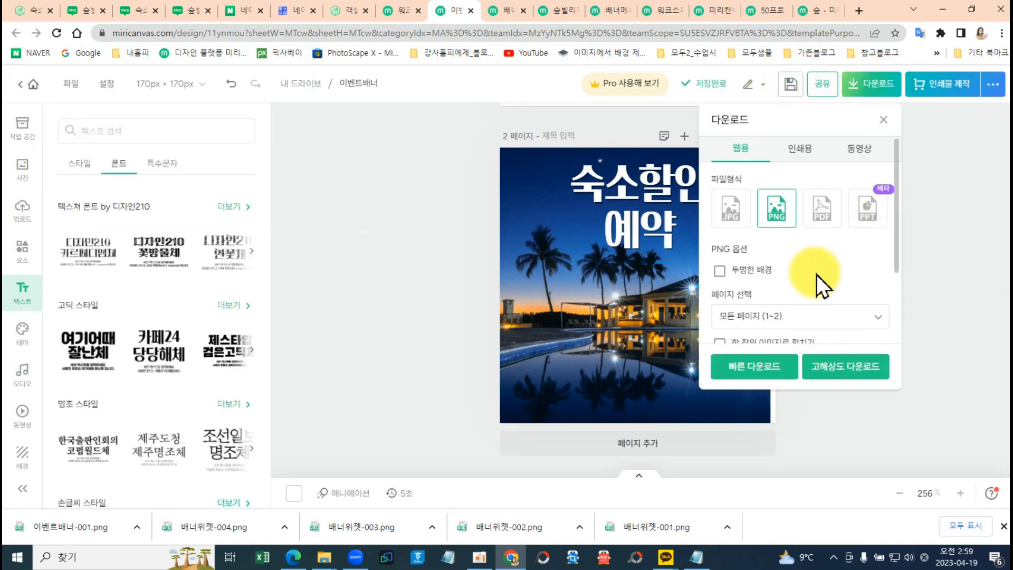
scroll(844, 325, "down", 2)
left_click(867, 218)
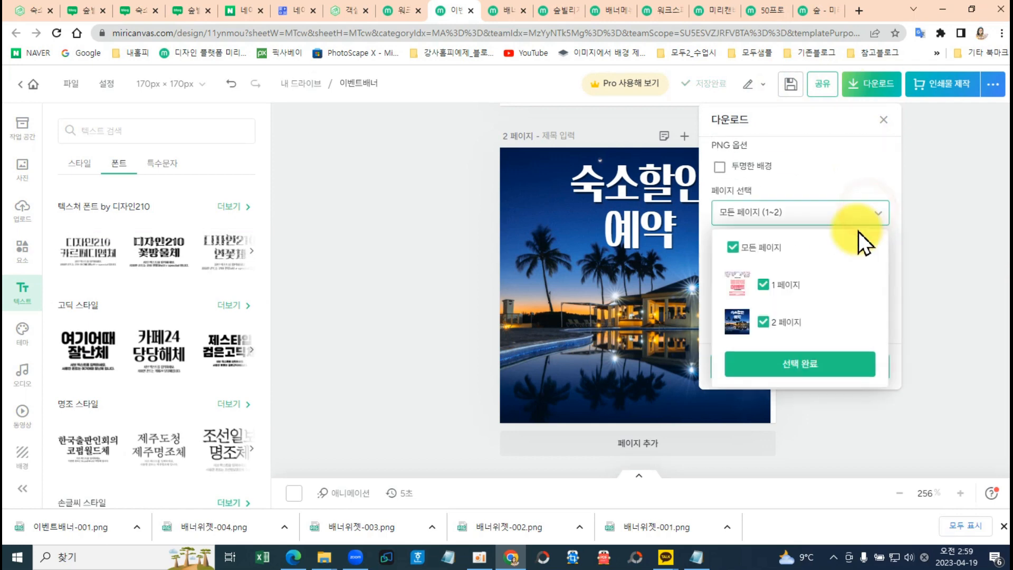
left_click(764, 285)
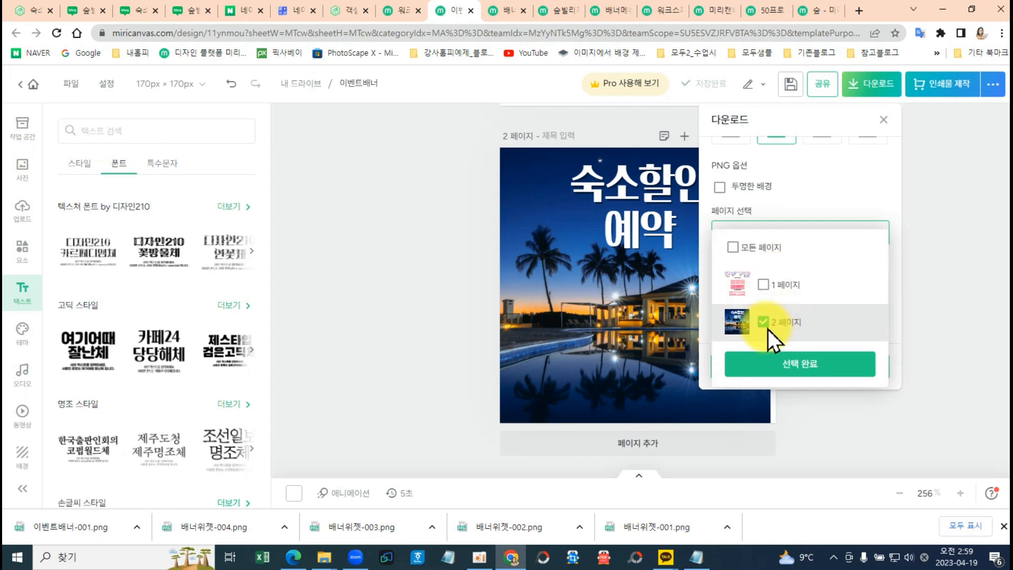
left_click(798, 365)
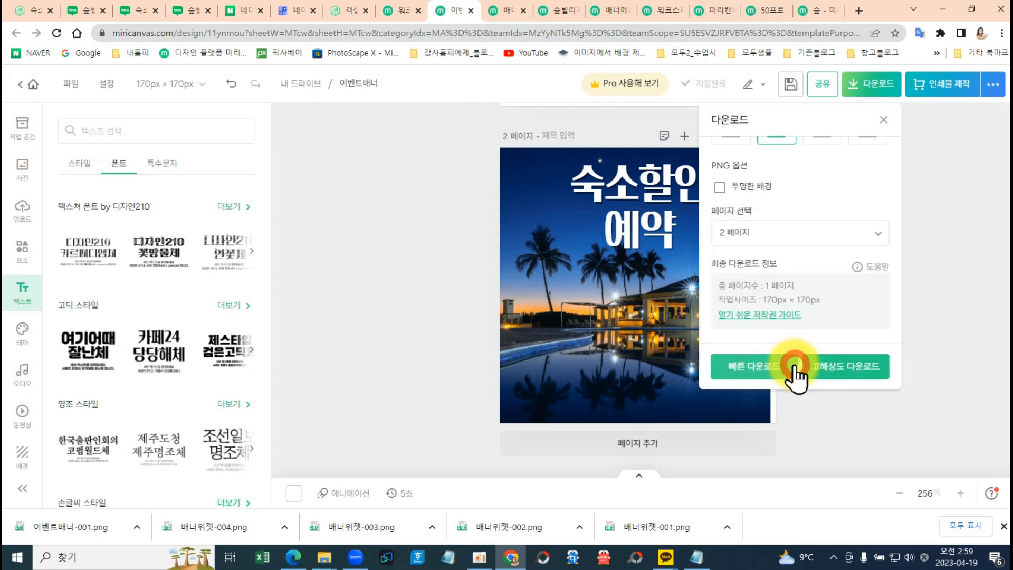
left_click(762, 370)
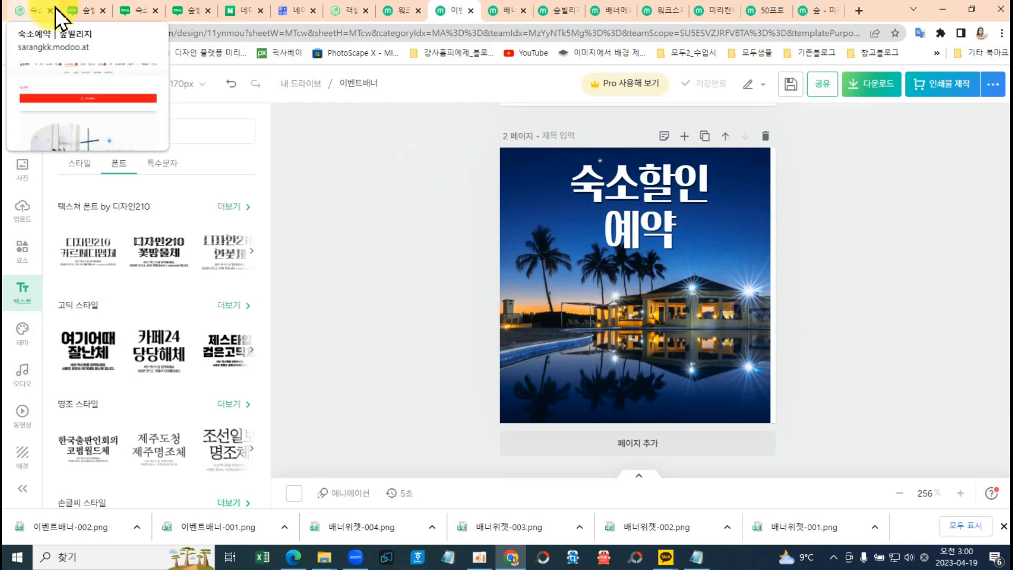
left_click(385, 275)
left_click(1004, 526)
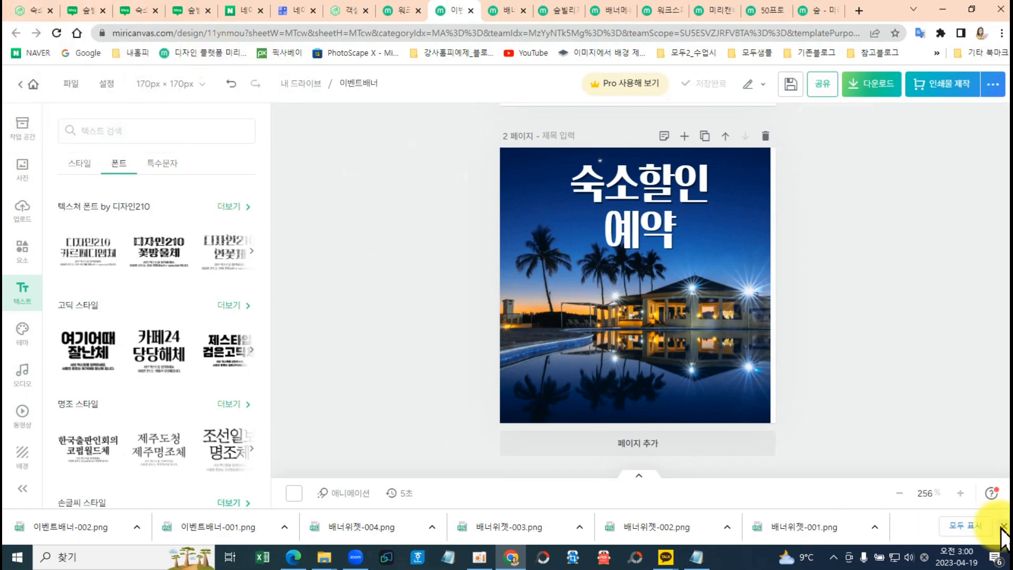
Switch to the 홈페이지형블로그배너코딩 file in Notepad and copy the template line with the 링크주소 and 이미지주소 placeholders.
left_click(696, 556)
left_click(534, 359)
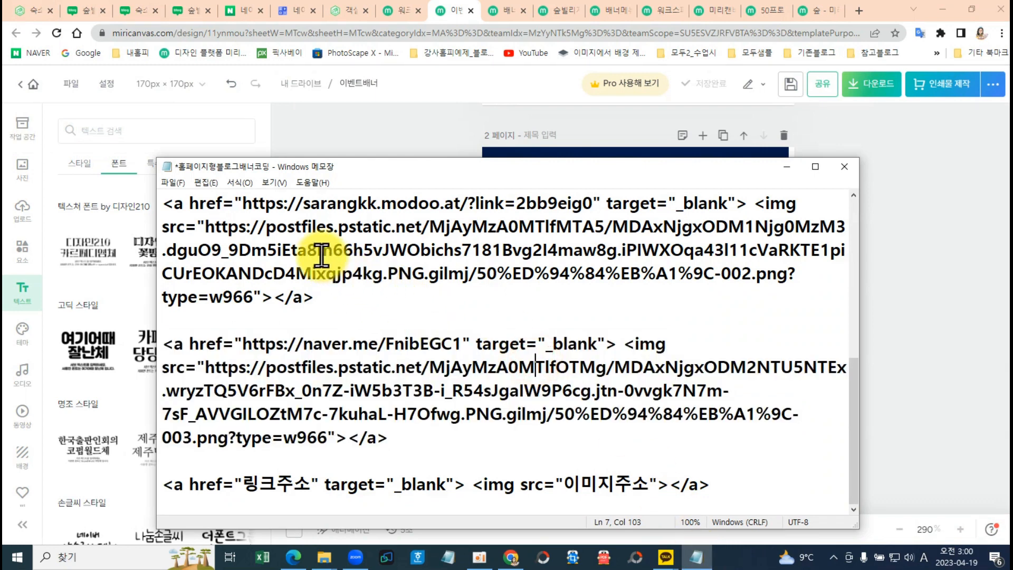
left_click_drag(856, 400, 853, 455)
left_click_drag(154, 482, 729, 482)
key("ctrl+c")
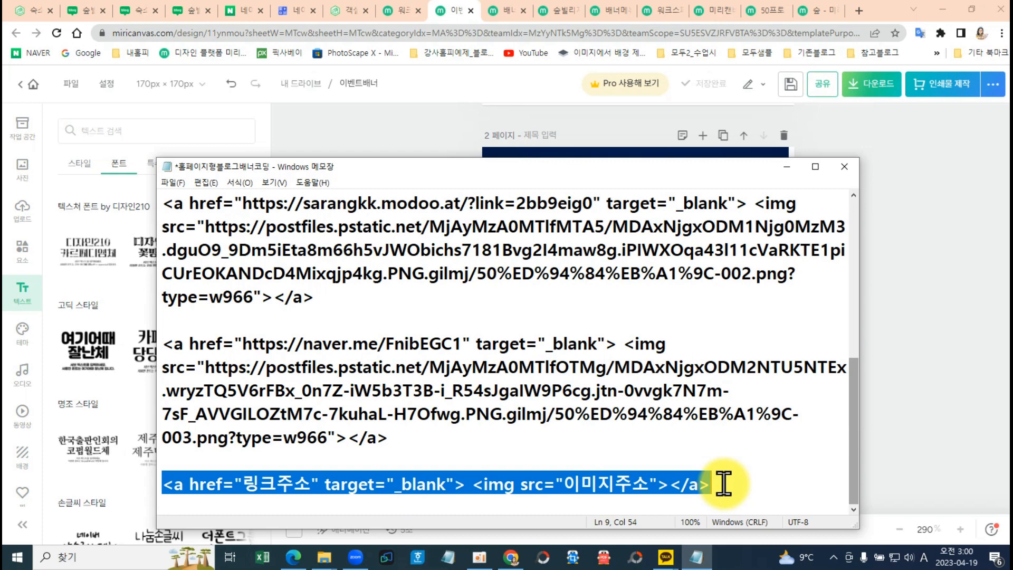
Paste two copies of the template line beneath the original, each on its own line.
left_click(240, 498)
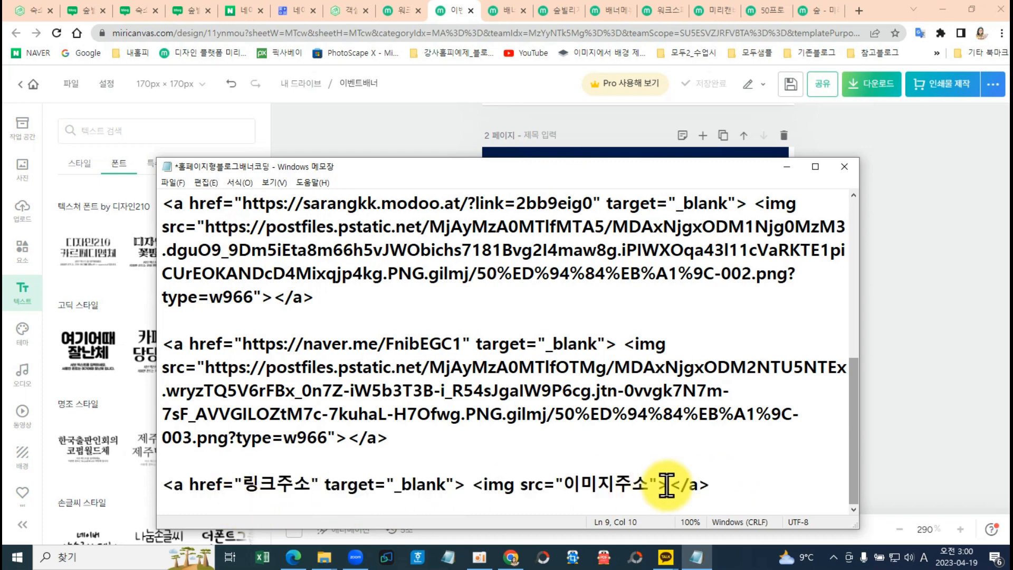
left_click(726, 482)
key("Return")
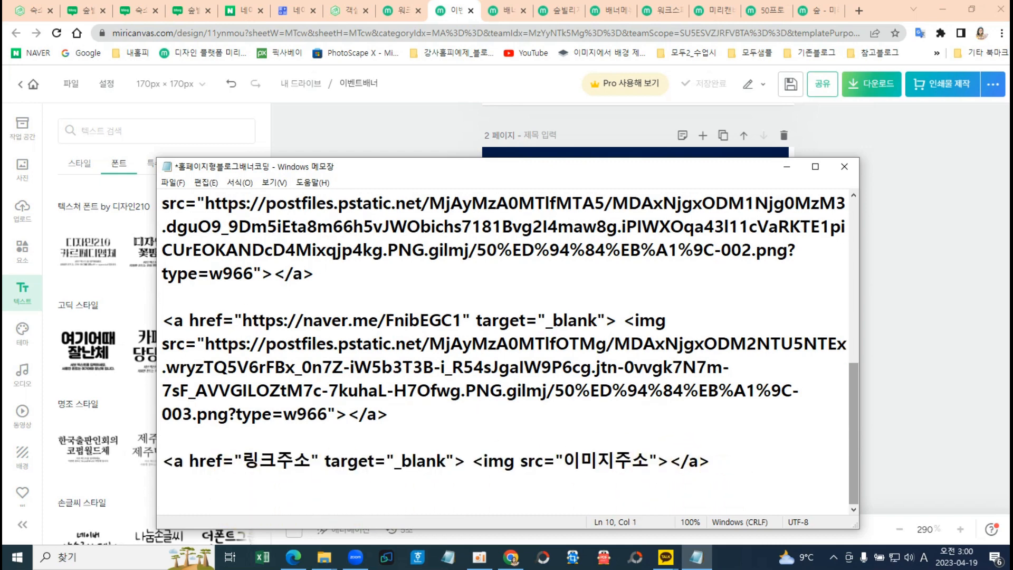
key("Return")
key("ctrl+v")
key("ctrl+v")
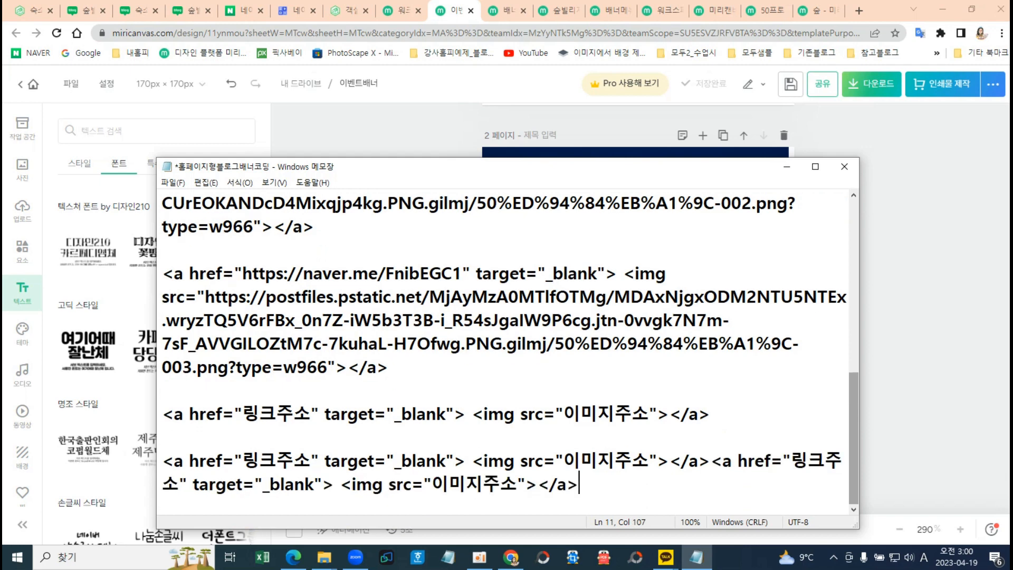
left_click(711, 461)
key("Return")
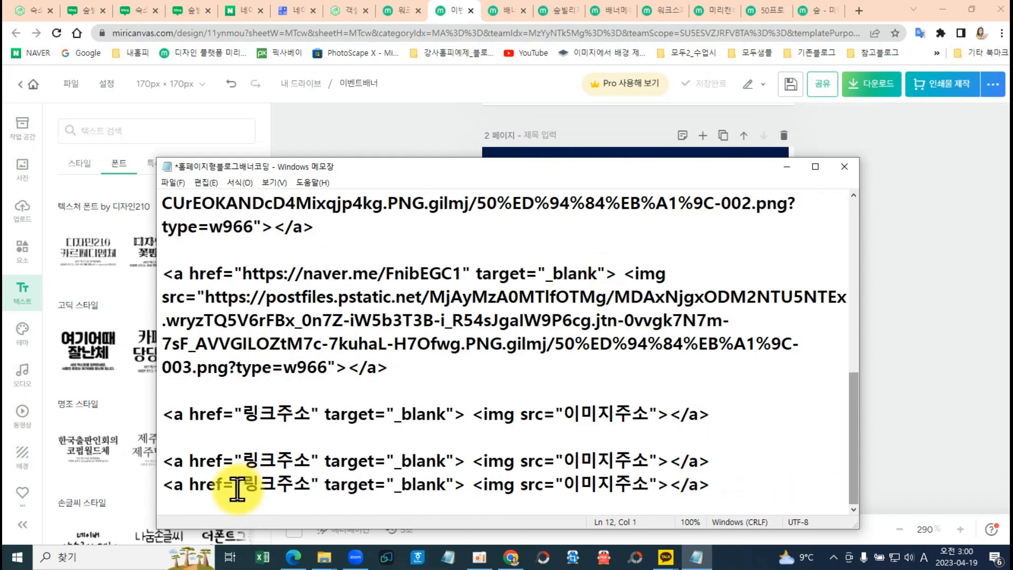
Delete the blank lines and all the old filled-in banner code, leaving only the placeholder template lines.
left_click(218, 429)
key("Delete")
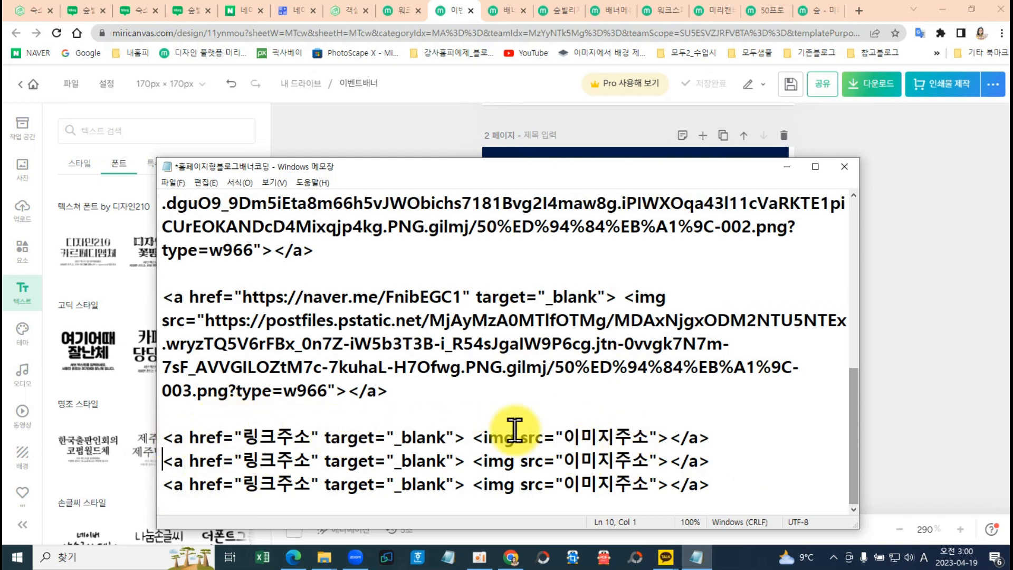
left_click_drag(395, 399, 147, 163)
key("Delete")
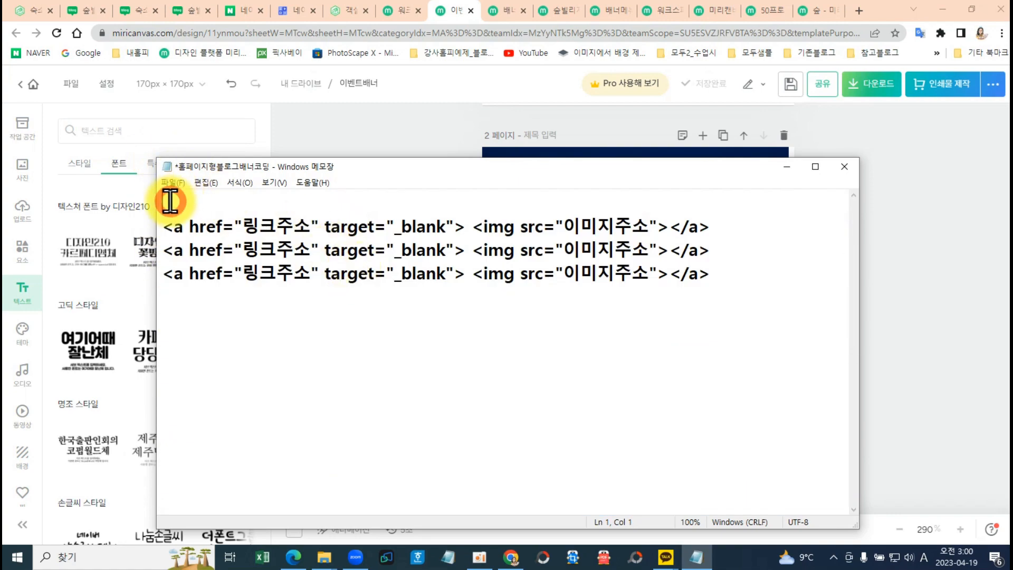
key("Delete")
Append two more copies of the template line so the file holds five placeholder lines.
left_click(179, 281)
left_click(725, 250)
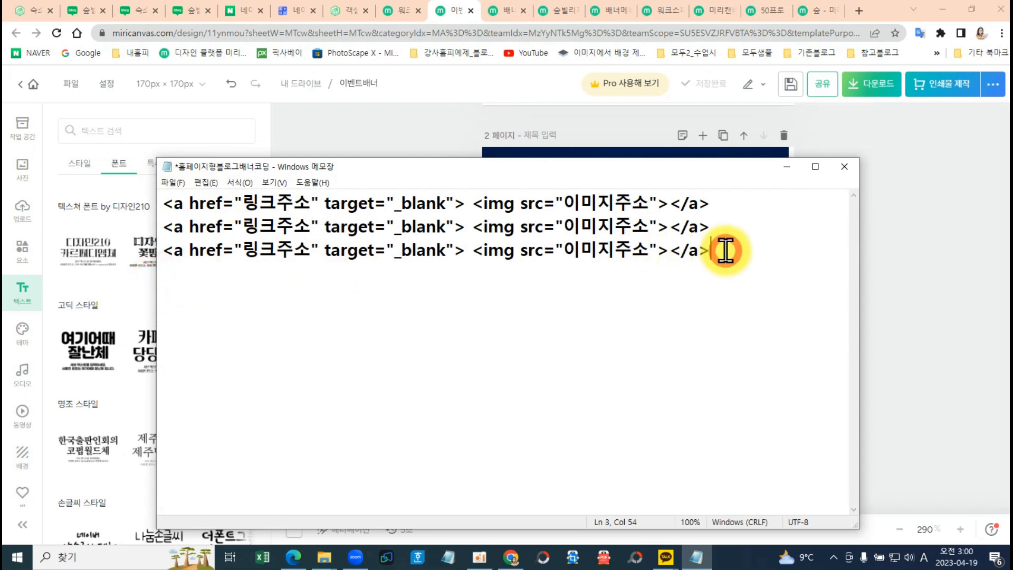
key("Return")
type("<a href=\"링크주소\" target=\"_blank\"> <img src=\"이미지주소\"></a>")
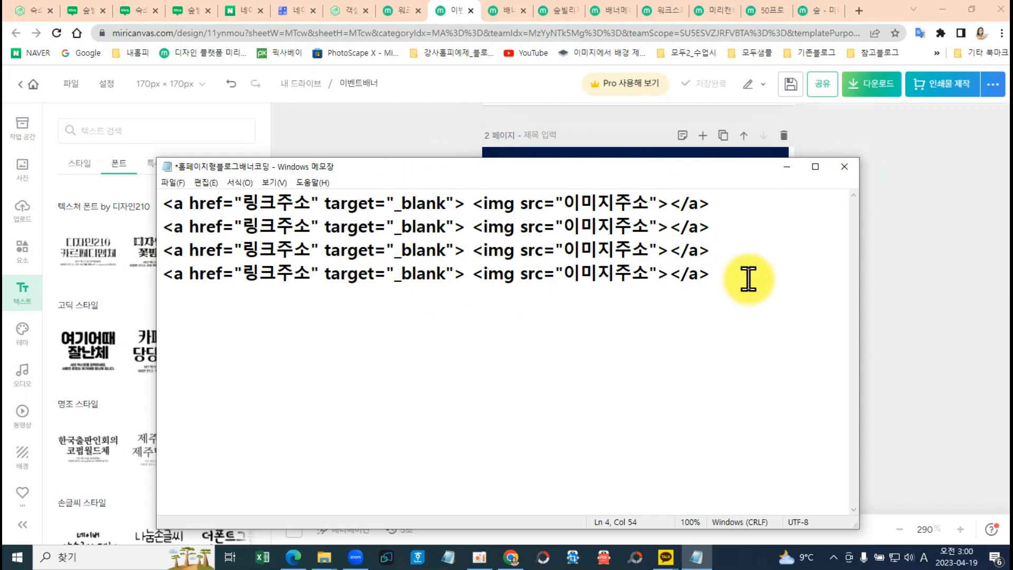
key("Return")
type("<a href=\"링크주소\" target=\"_blank\"> <img src=\"이미지주소\"></a>")
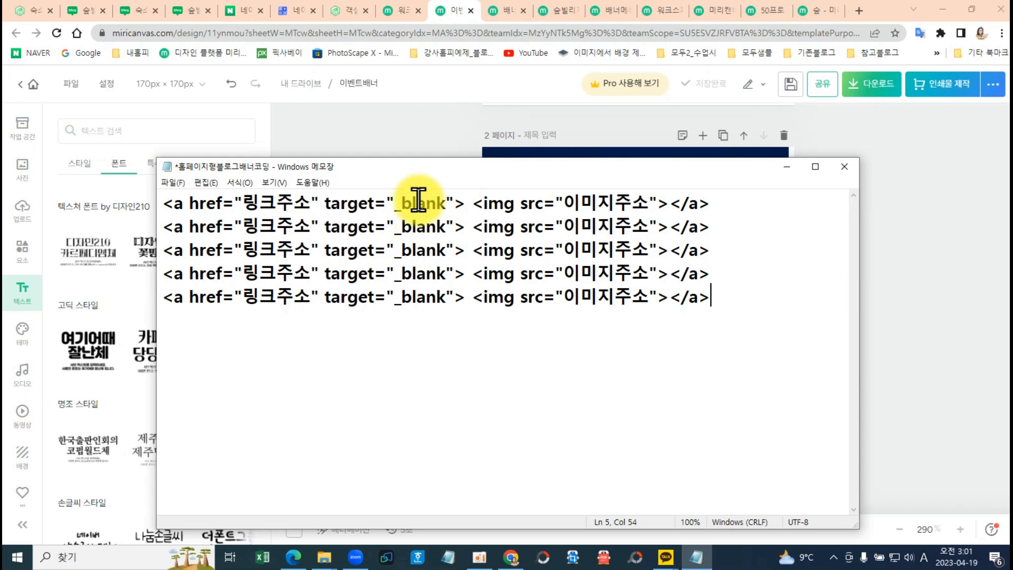
Switch to the browser and open the user's own blog through the Naver Blog home page.
left_click(413, 121)
left_click(83, 11)
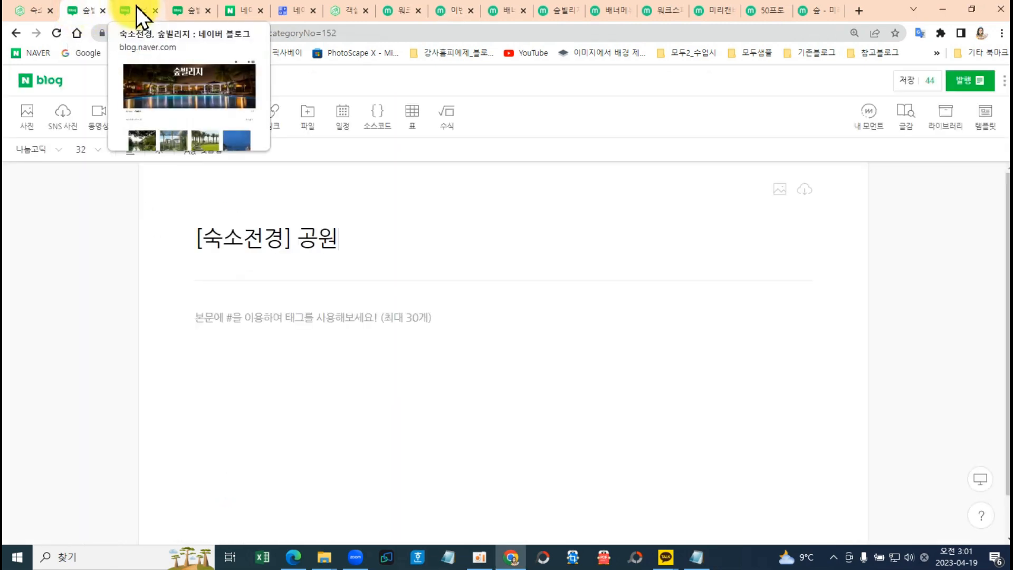
left_click(133, 7)
left_click(81, 8)
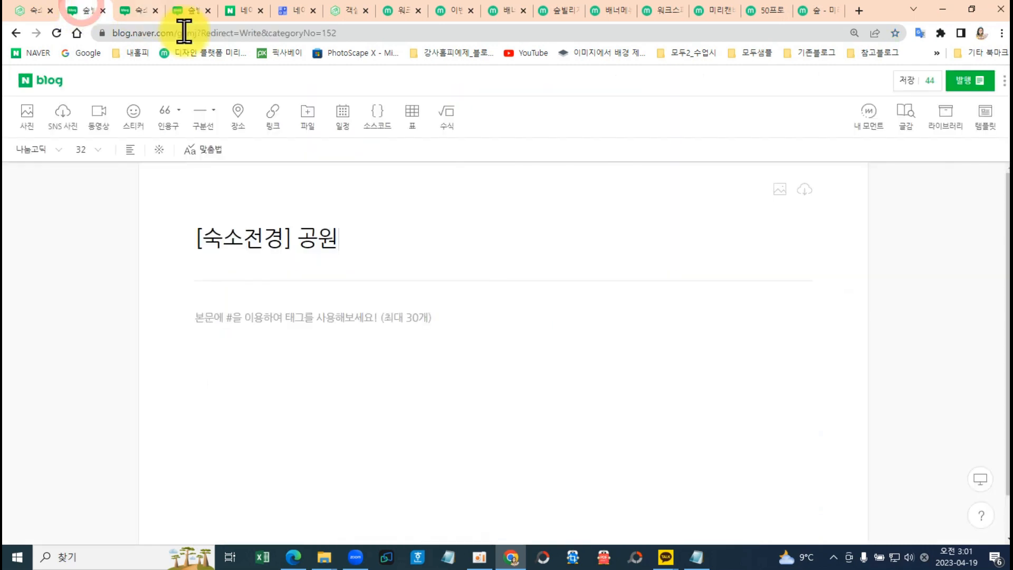
left_click(46, 84)
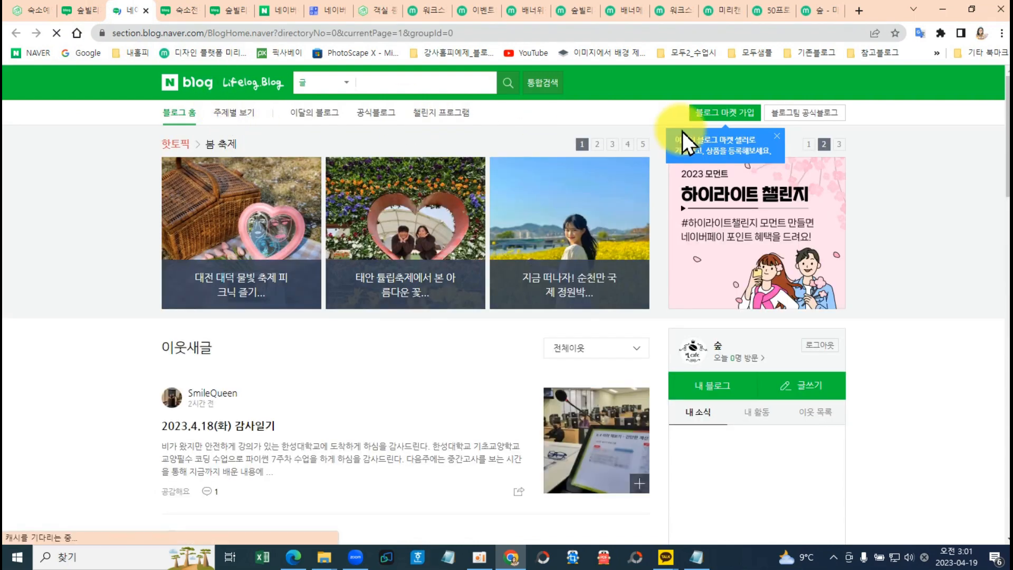
left_click(717, 388)
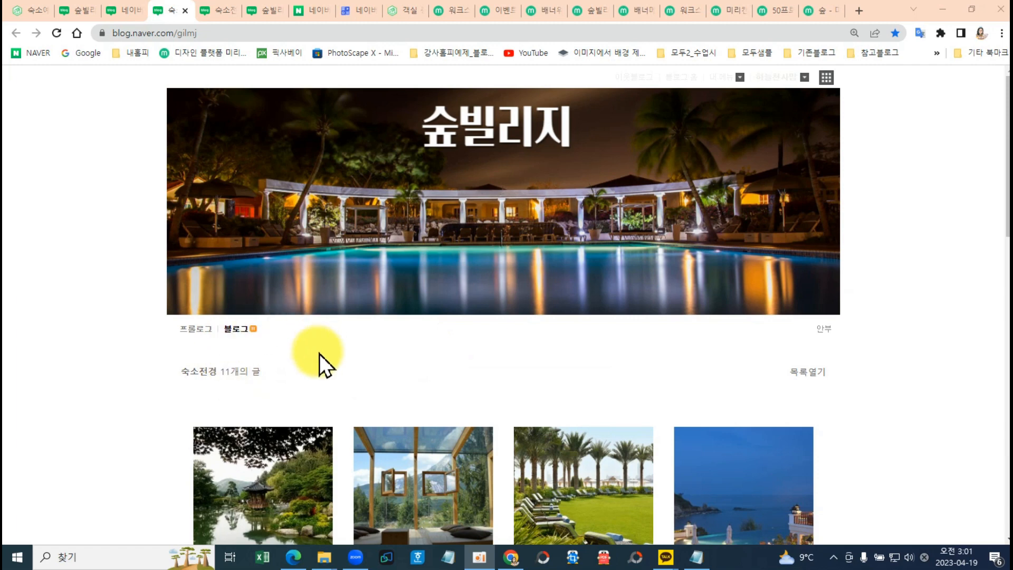
Start a new blog post and title it 배너 위젯.
left_click(720, 82)
left_click(718, 111)
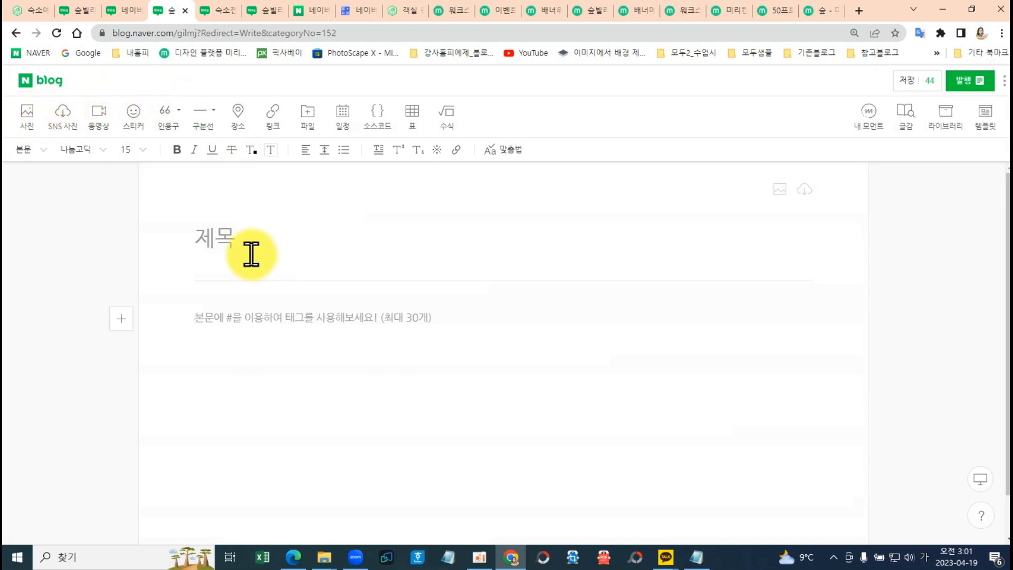
left_click(227, 249)
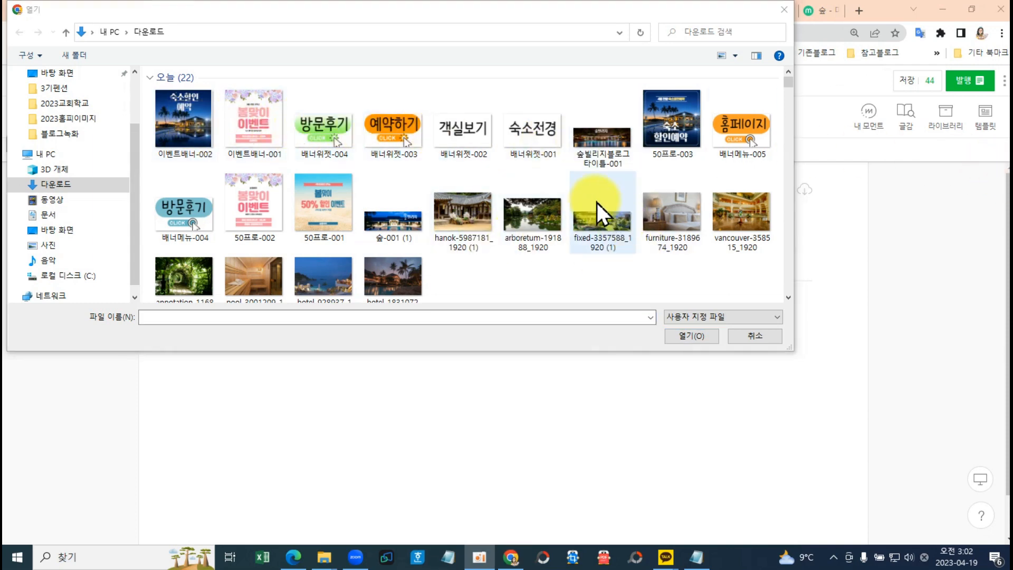
For the post's photos, select 배너위젯-001 through 배너위젯-004 and 이벤트배너-001 in the 다운로드 folder.
scroll(577, 185, "down", 3)
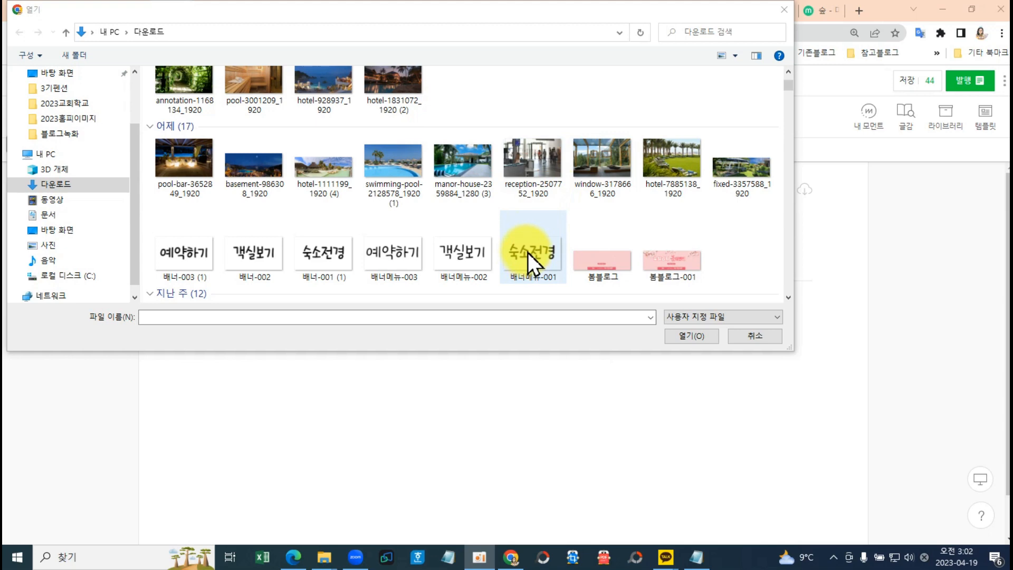
scroll(537, 193, "up", 2)
scroll(537, 193, "up", 3)
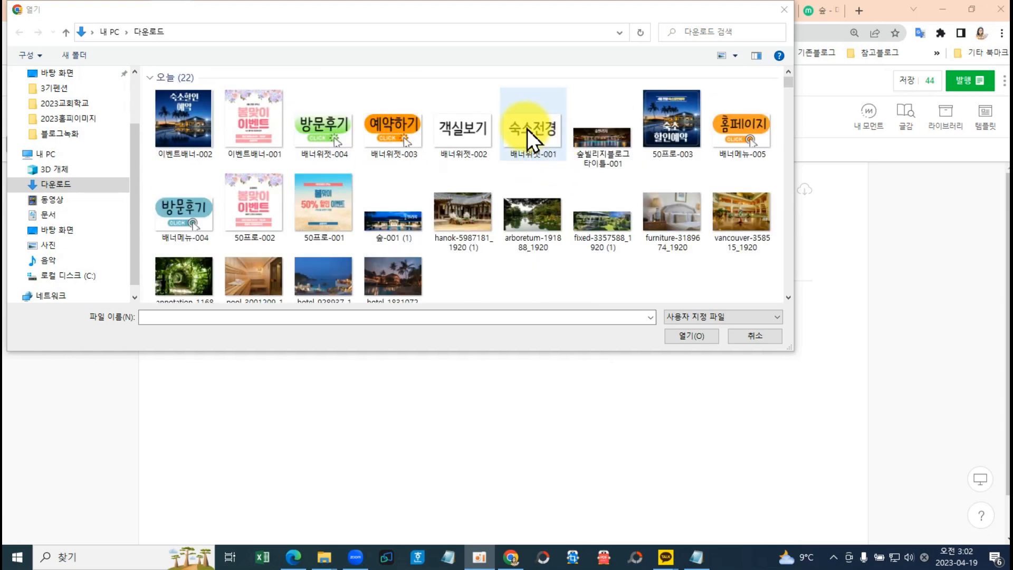
left_click(523, 147)
left_click(466, 132, "ctrl")
left_click(401, 134, "ctrl")
left_click(321, 128, "ctrl")
left_click(253, 116, "ctrl")
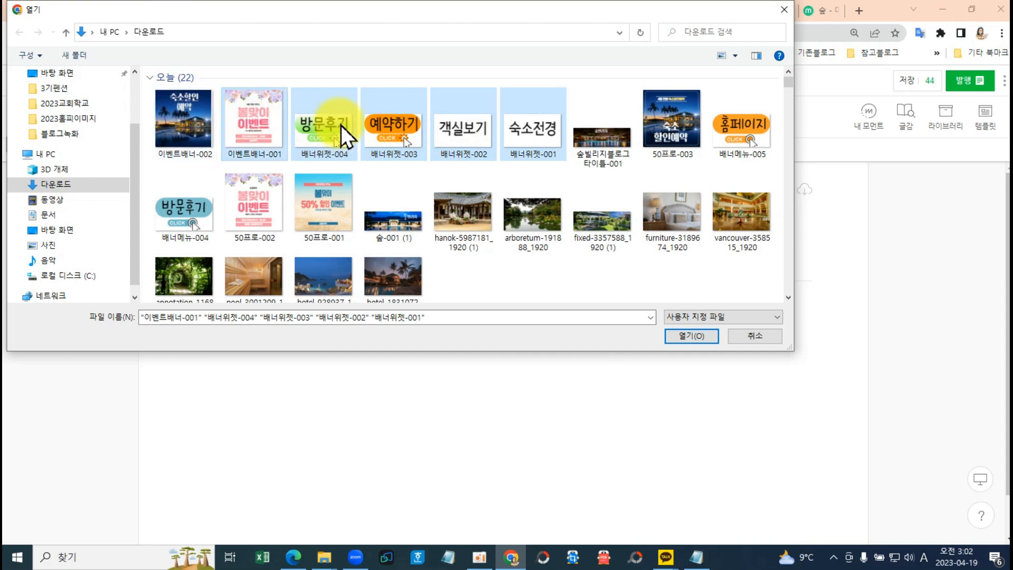
Add 50프로-003, 배너메뉴-005 and 배너메뉴-004 to the selection and insert all the images as individual photos.
left_click(670, 129, "ctrl")
left_click(749, 126, "ctrl")
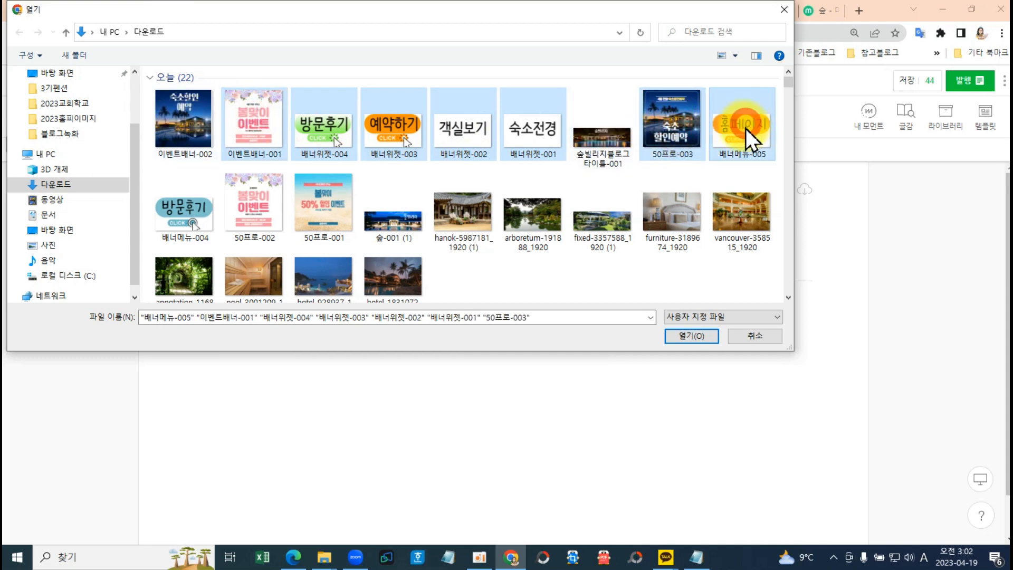
left_click(186, 209, "ctrl")
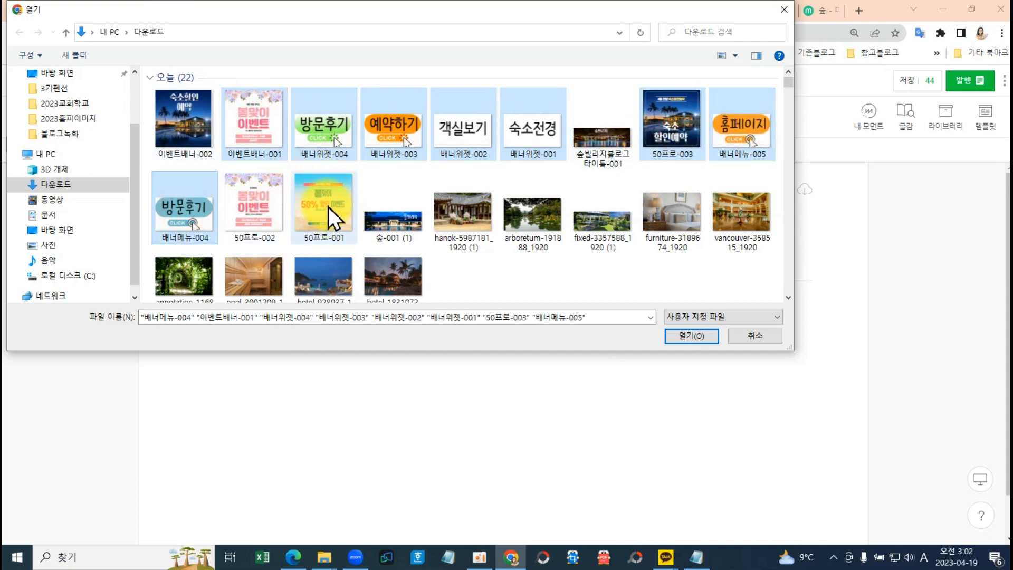
left_click(689, 340)
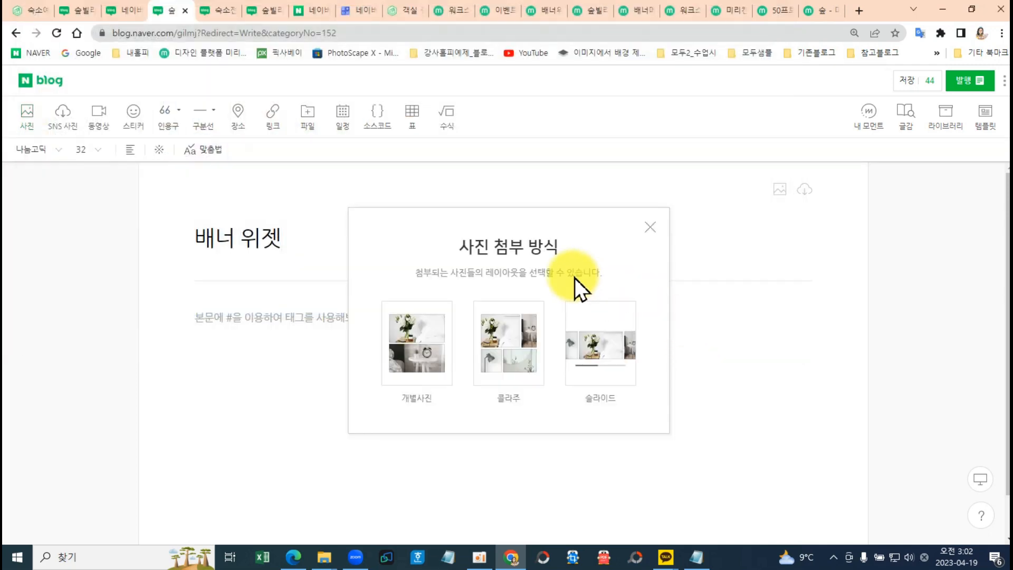
left_click(416, 354)
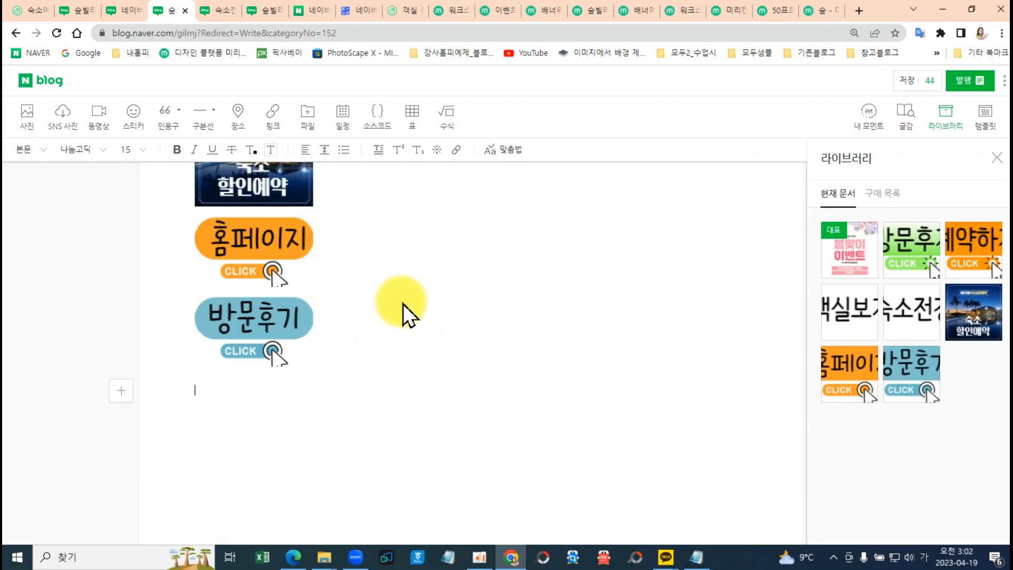
Publish the 배너 위젯 post in the 기타(중요) category.
scroll(320, 299, "up", 10)
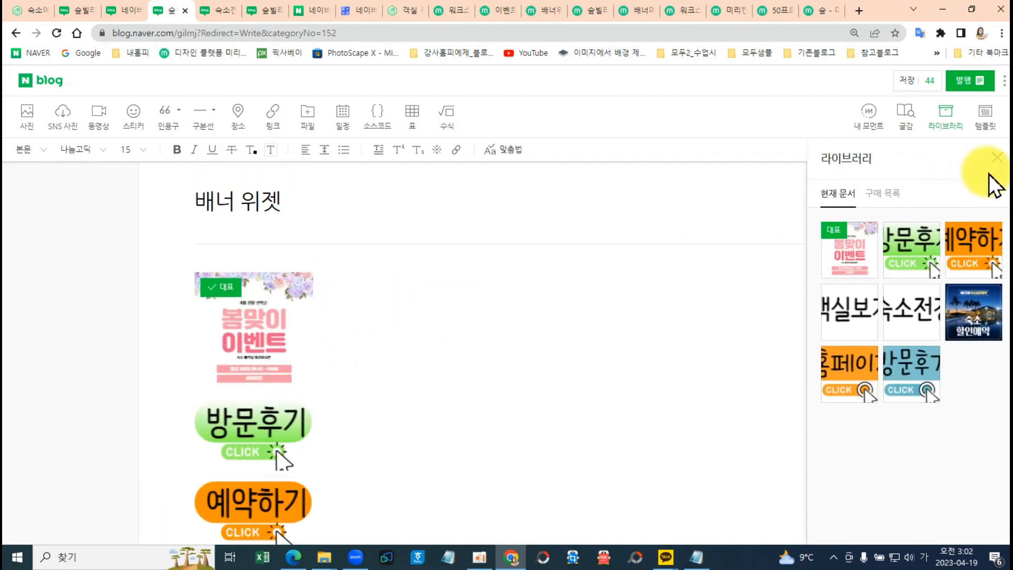
left_click(970, 82)
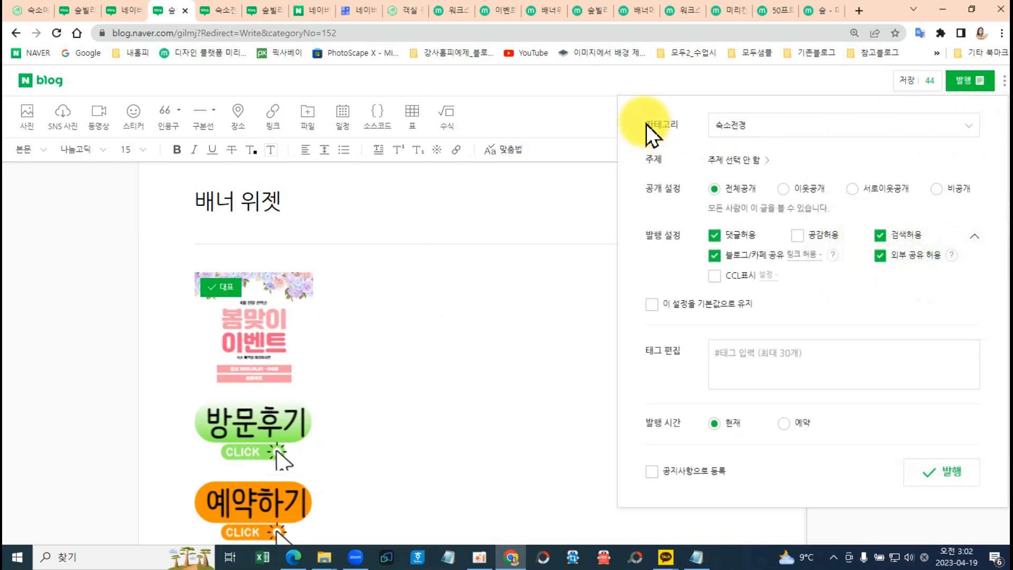
left_click(804, 132)
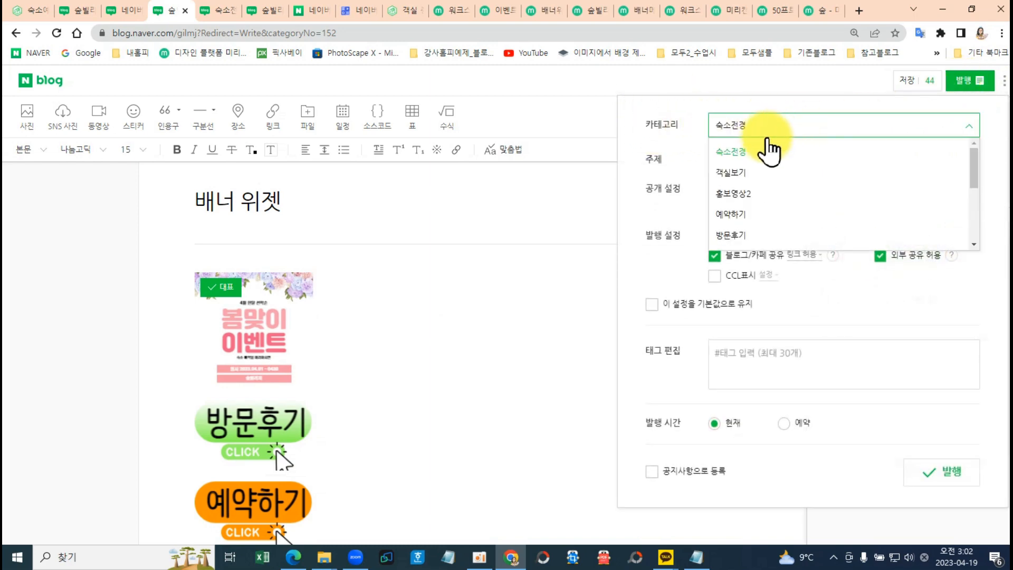
scroll(806, 204, "down", 3)
left_click(752, 194)
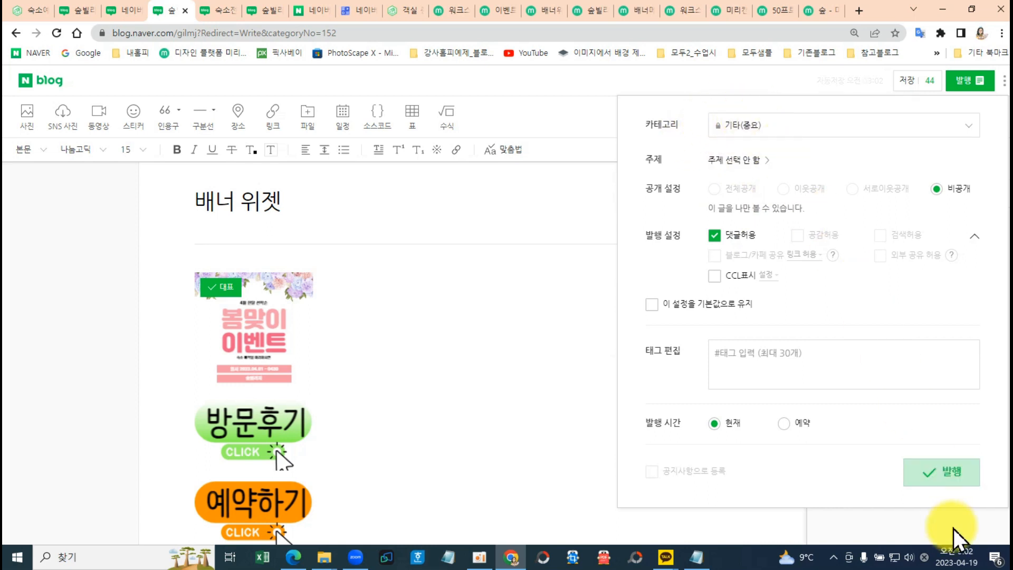
left_click(949, 472)
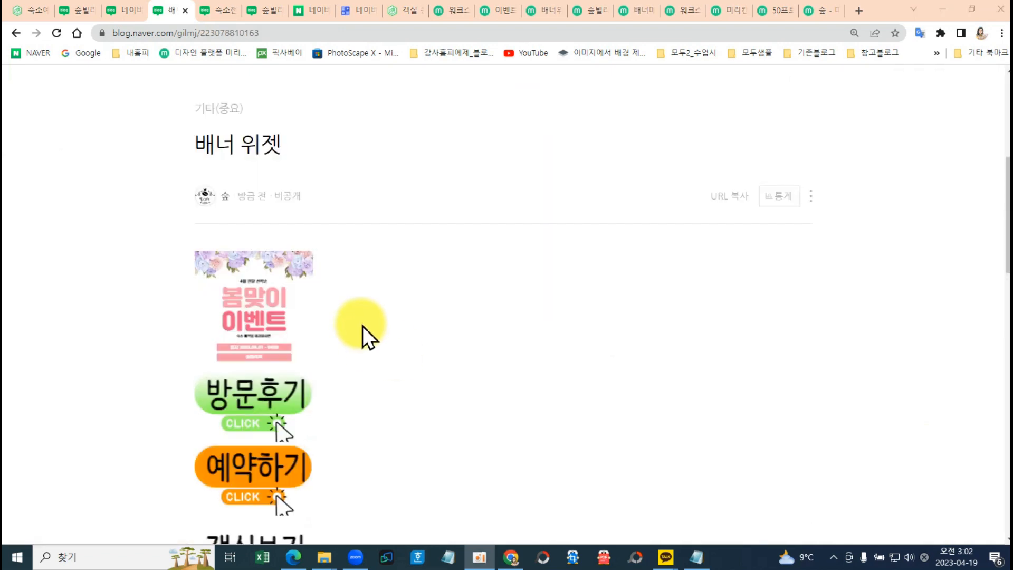
Open the published 배너 위젯 post for editing.
scroll(362, 326, "down", 5)
scroll(362, 324, "up", 3)
scroll(362, 324, "up", 4)
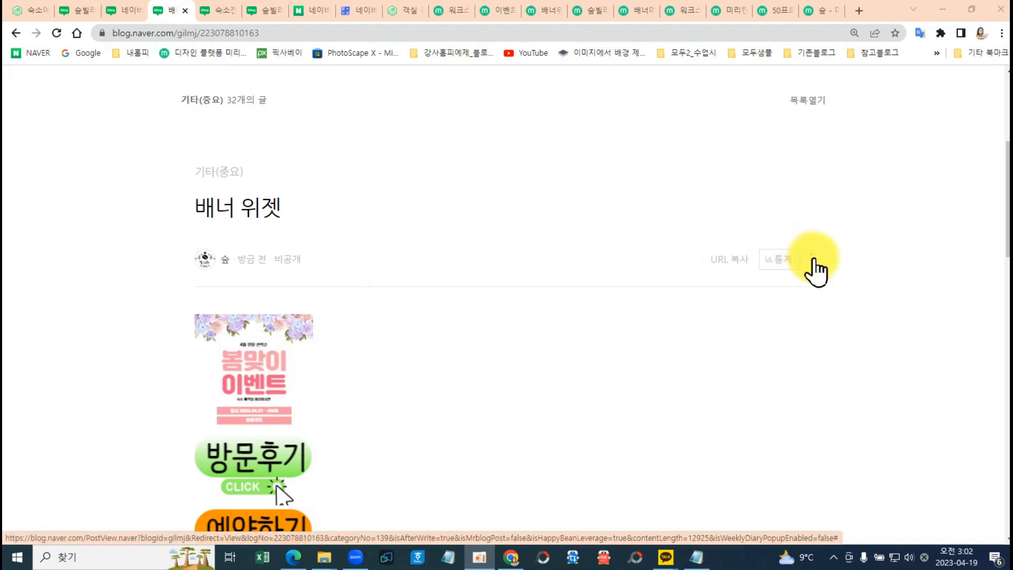
left_click(811, 258)
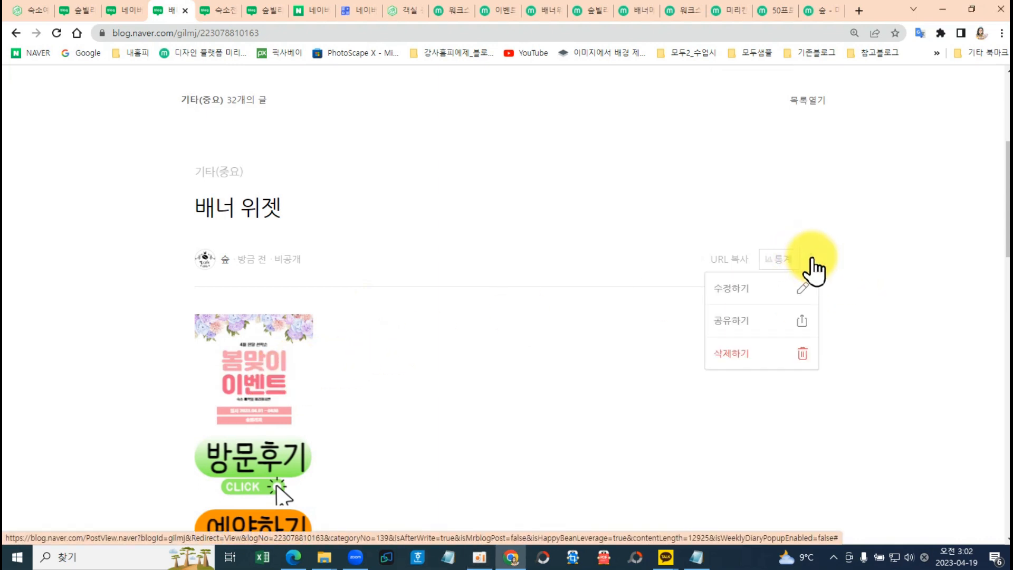
left_click(731, 288)
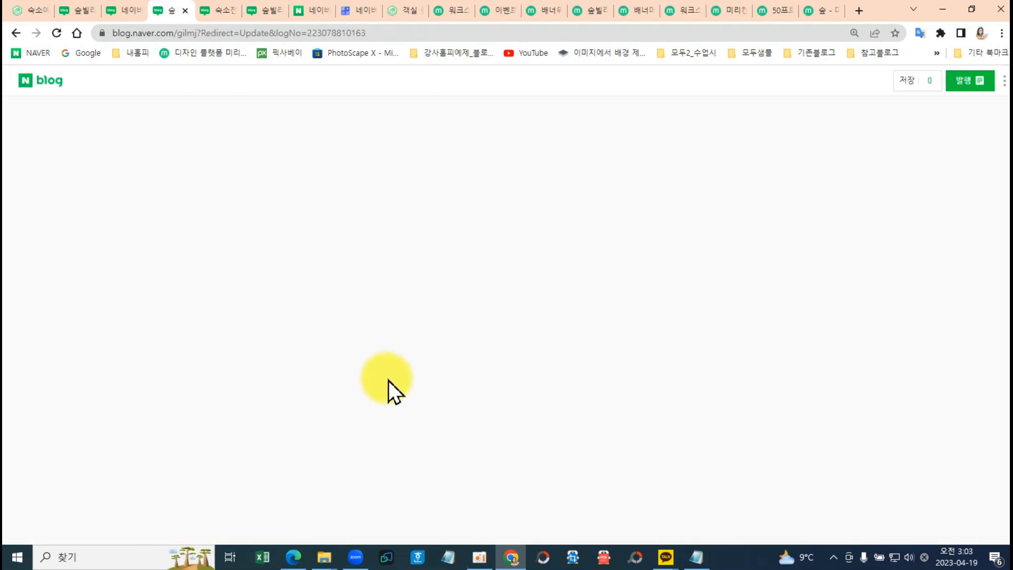
Add the 50프로-001 image from the 다운로드 folder to the 배너 위젯 post.
scroll(389, 380, "down", 3)
scroll(388, 380, "down", 10)
left_click(28, 119)
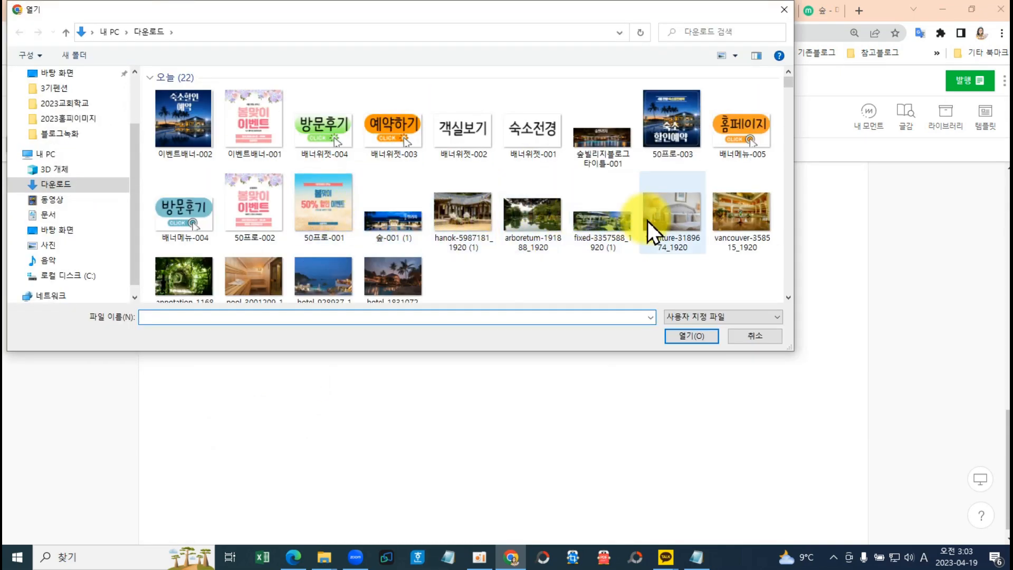
scroll(437, 211, "down", 3)
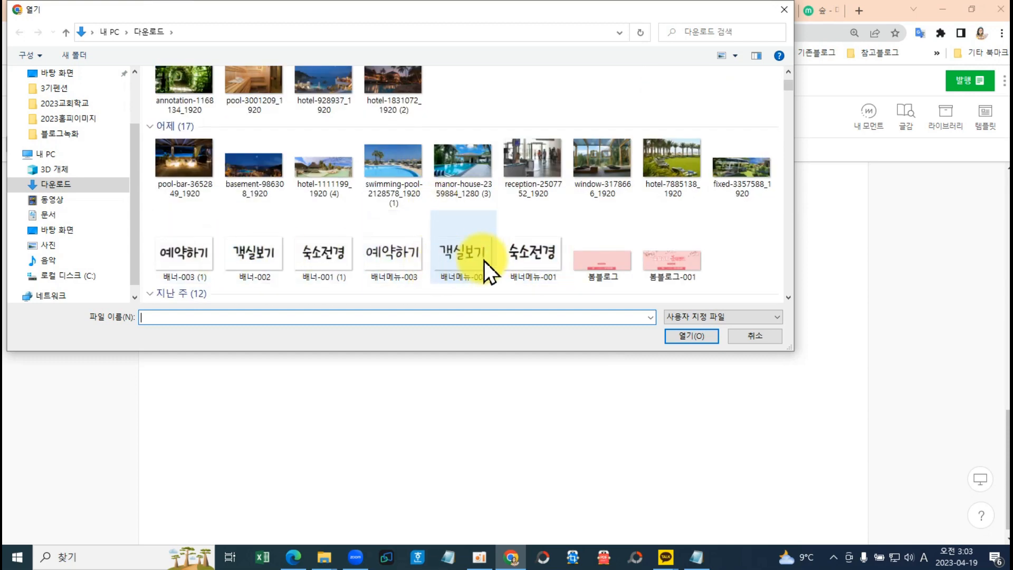
scroll(423, 245, "up", 3)
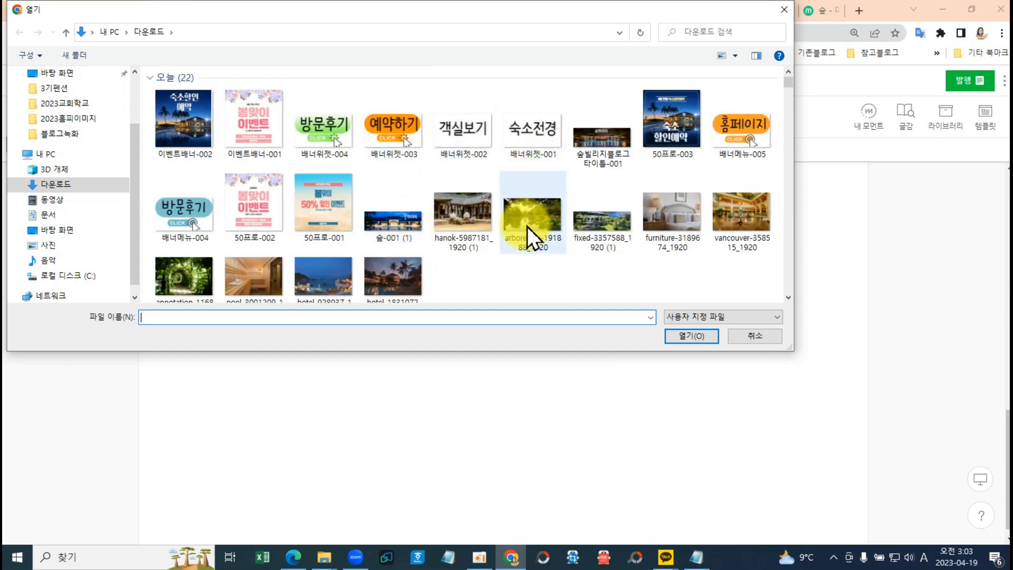
scroll(518, 243, "down", 5)
scroll(509, 222, "up", 5)
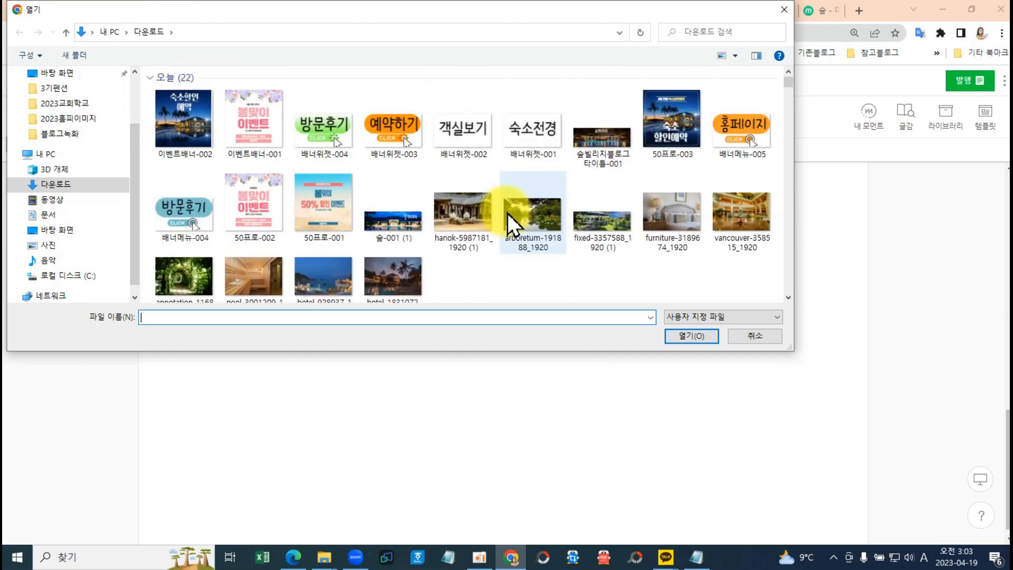
left_click(336, 198)
left_click(679, 337)
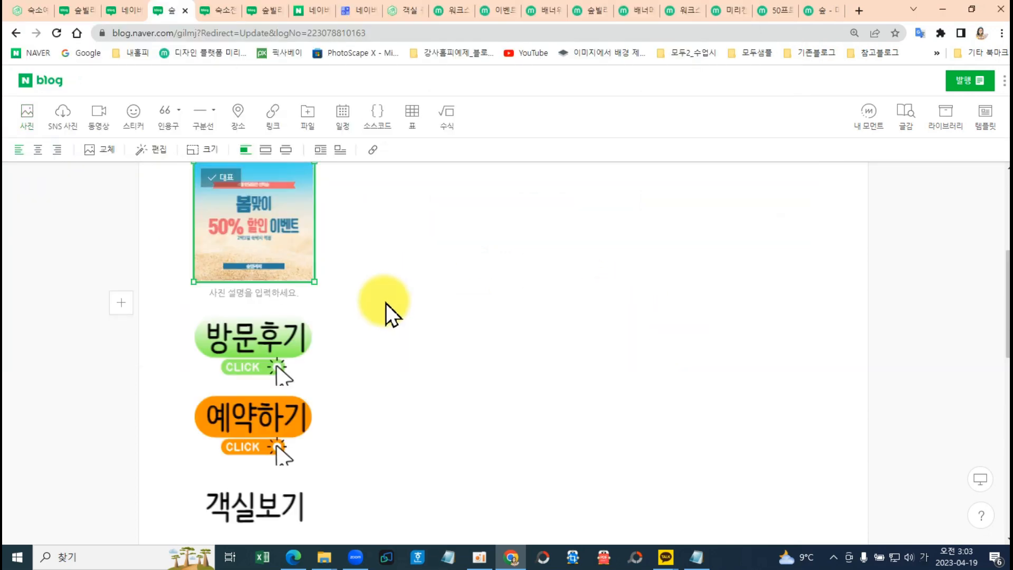
Look over the post's banner images and republish the edited 배너 위젯 post.
scroll(385, 296, "up", 5)
scroll(386, 293, "down", 5)
scroll(413, 354, "down", 10)
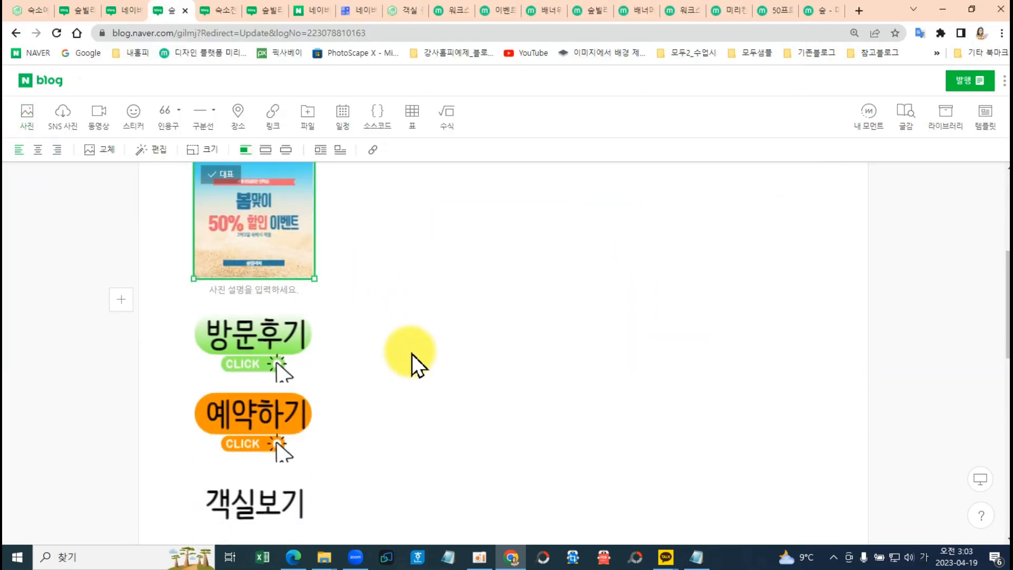
left_click(971, 81)
left_click(954, 476)
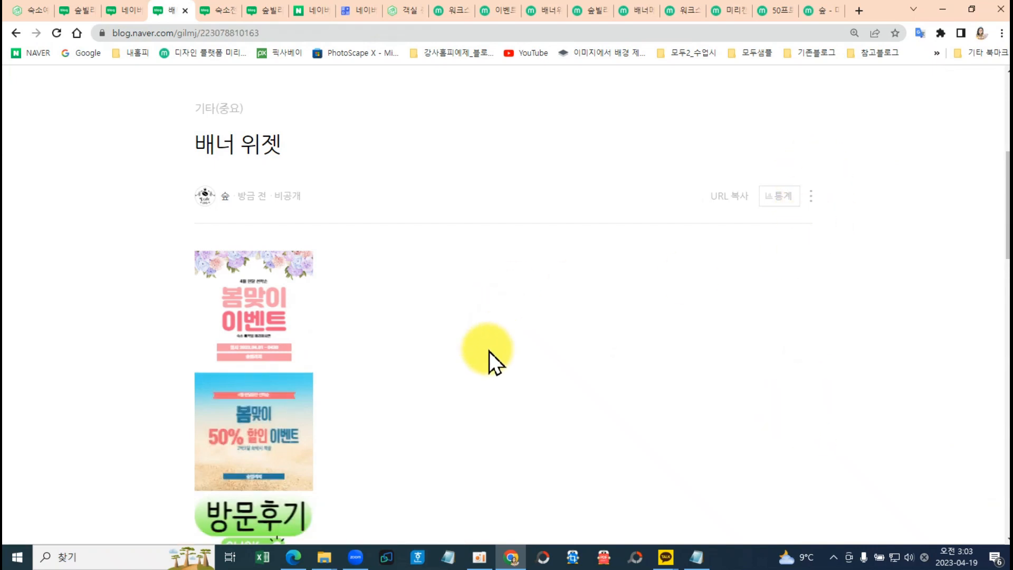
Copy the image address of the 숙소전경 banner in the published post.
scroll(486, 350, "down", 7)
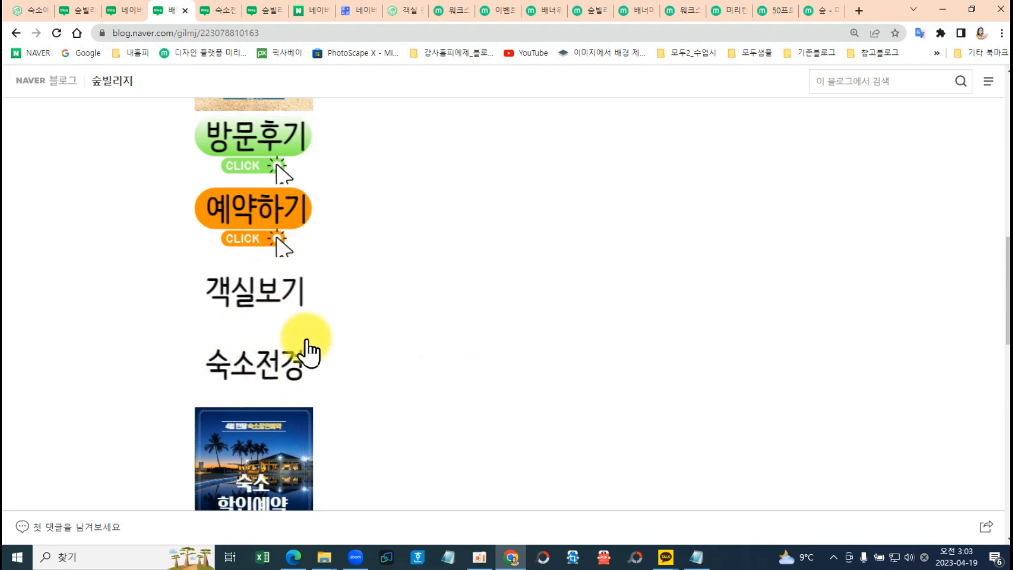
right_click(257, 360)
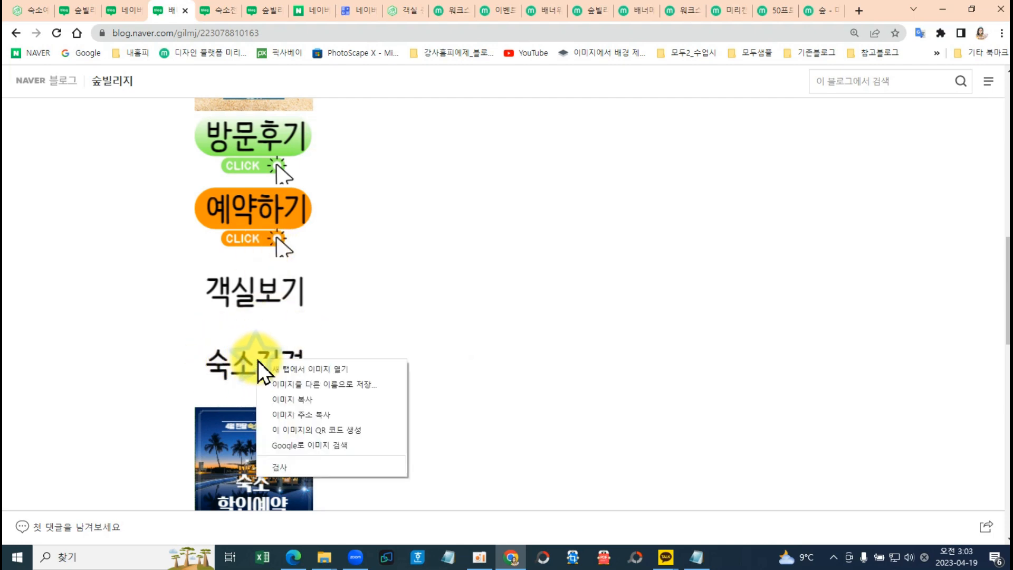
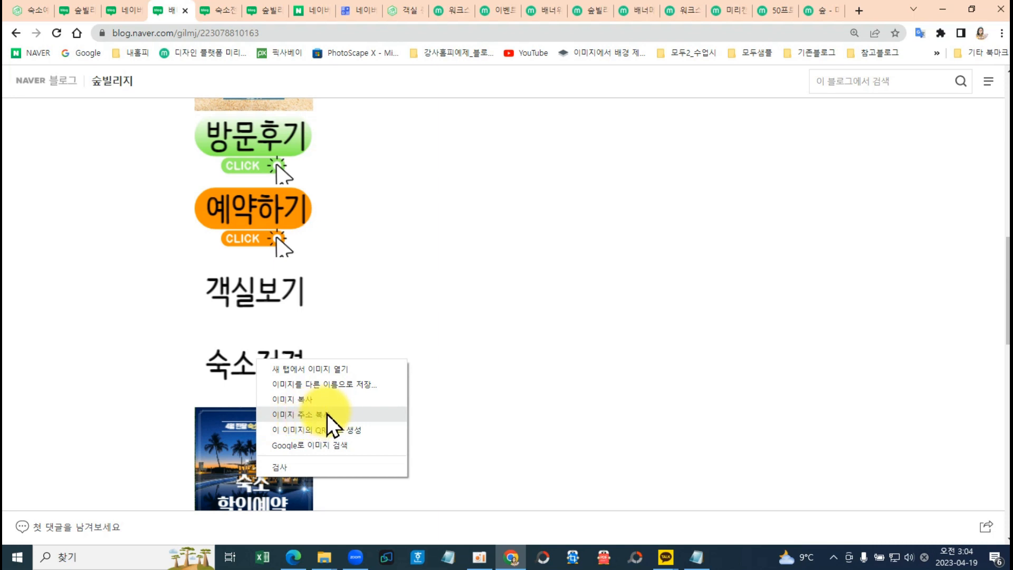
left_click(323, 415)
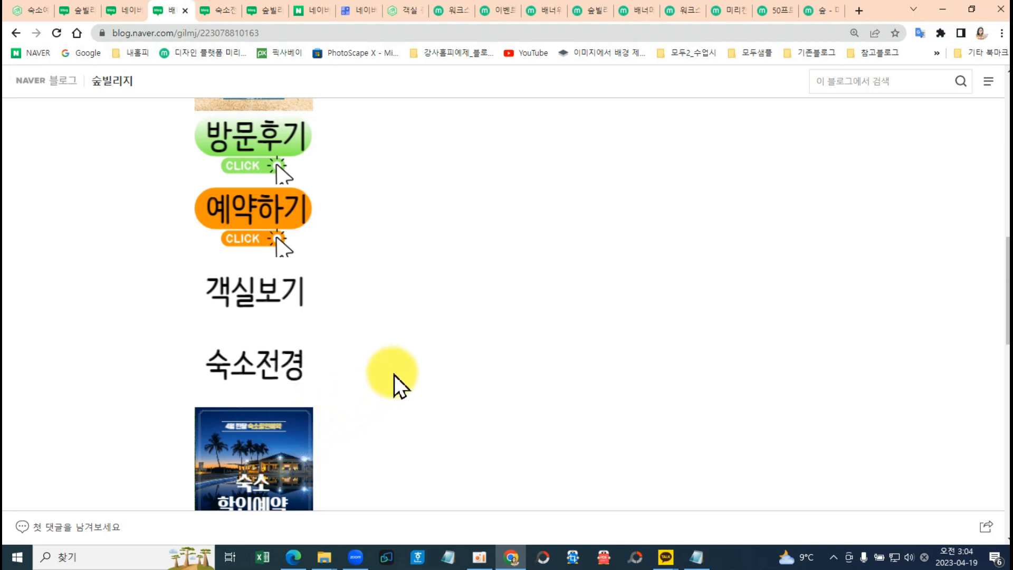
right_click(266, 358)
left_click(329, 414)
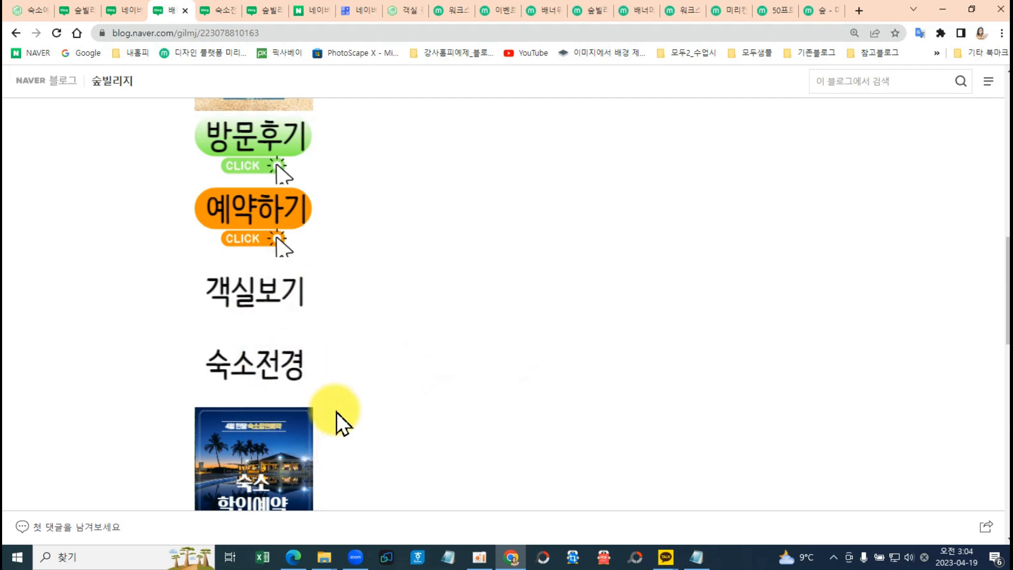
Switch to Notepad and replace the 이미지주소 placeholder in the first code line with the copied image address.
left_click(699, 561)
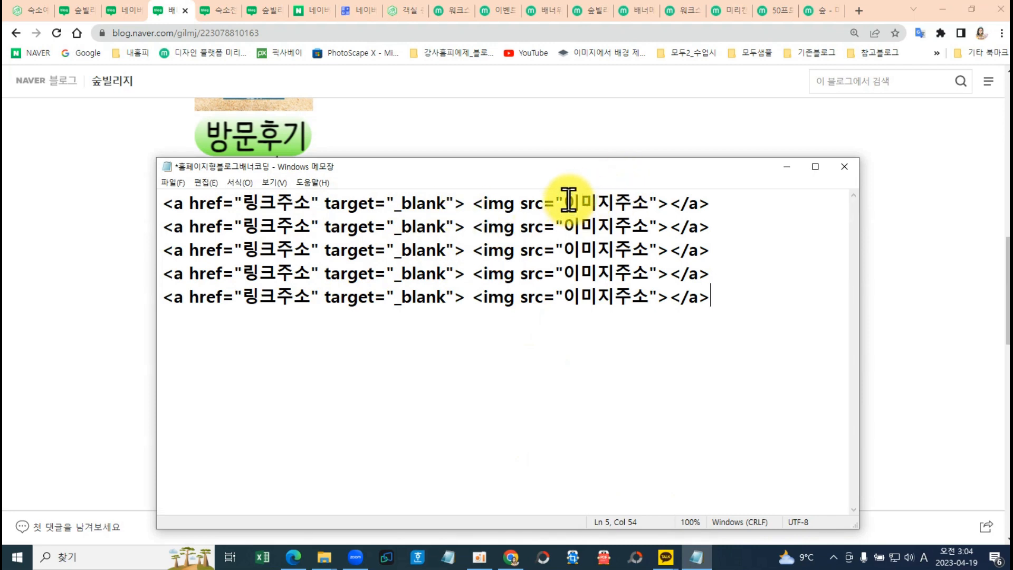
left_click_drag(568, 201, 648, 201)
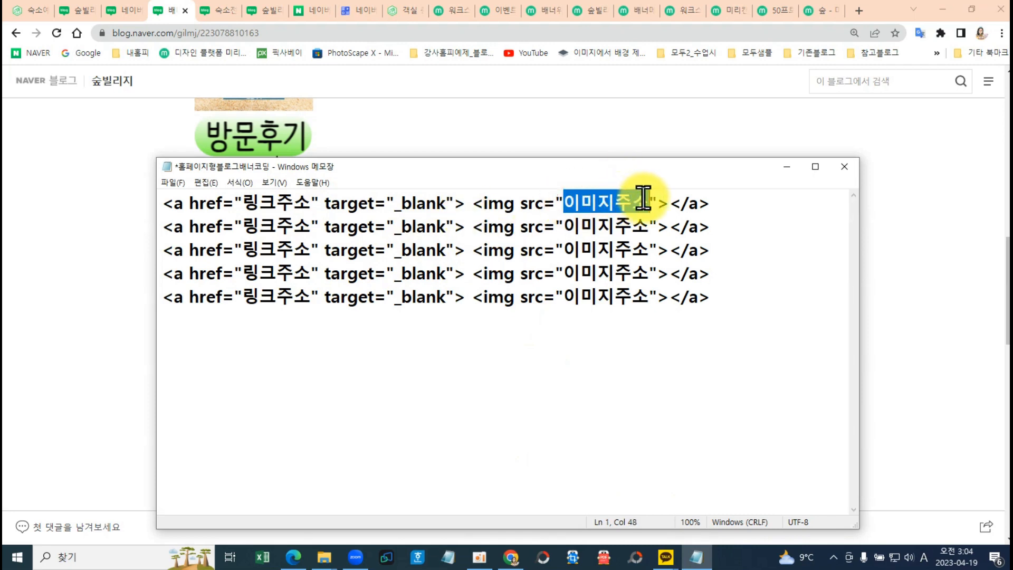
key("ctrl+v")
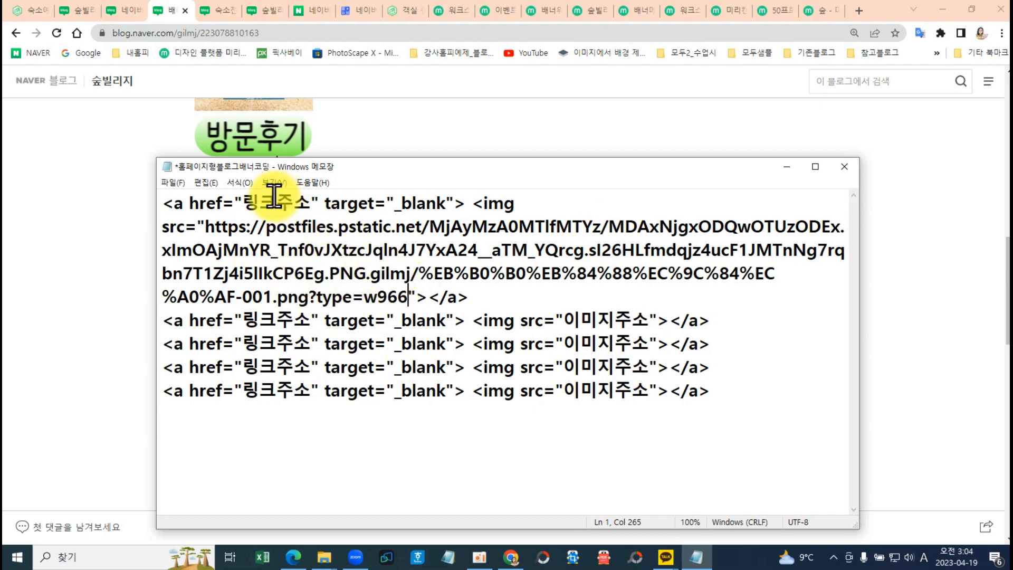
Switch to the browser, close the [숙소전경] 공원 draft tab without saving, and open the blog's main page from Naver blog home.
left_click_drag(243, 202, 292, 200)
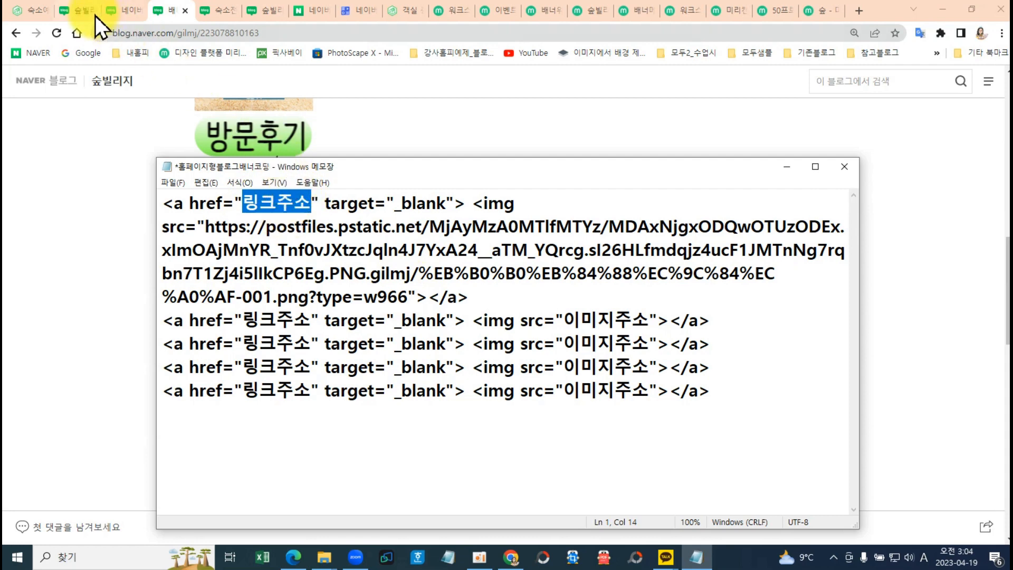
mouse_move(81, 17)
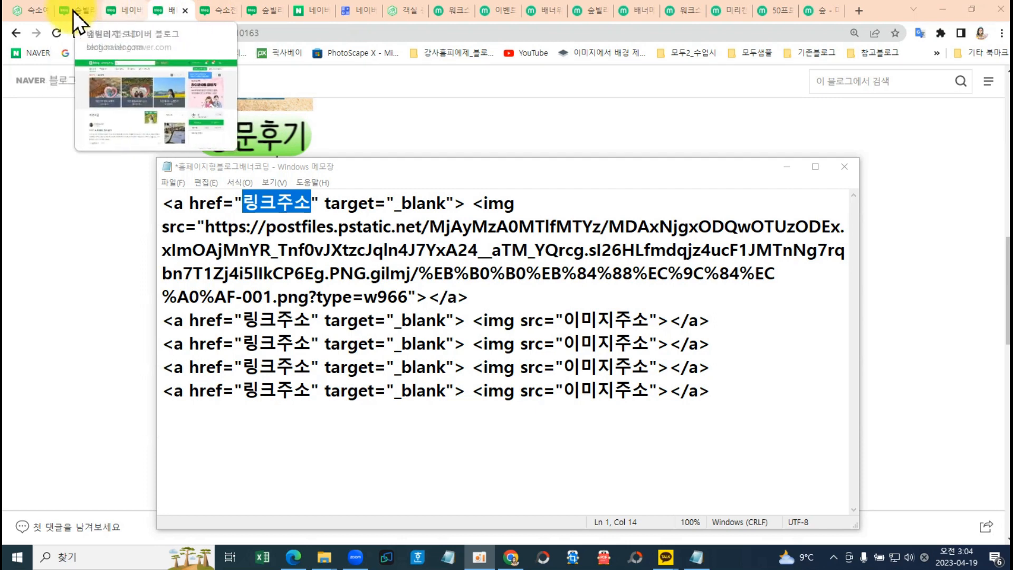
left_click(87, 12)
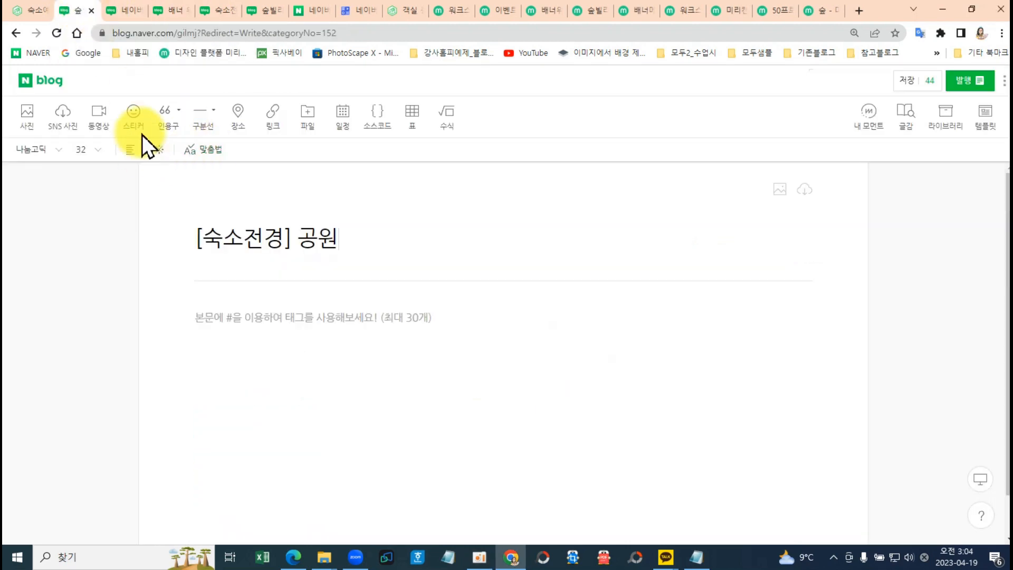
left_click(92, 11)
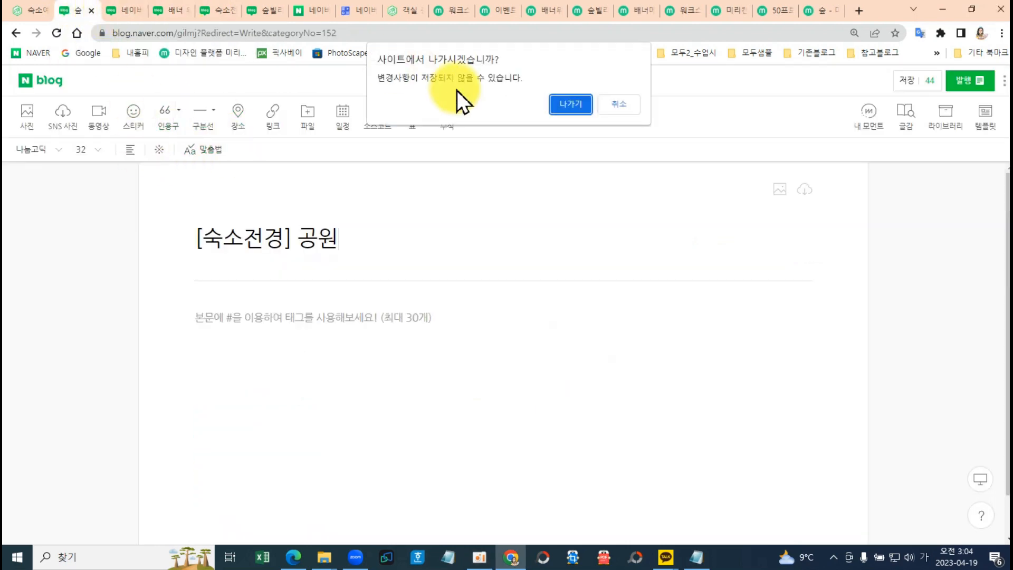
left_click(561, 101)
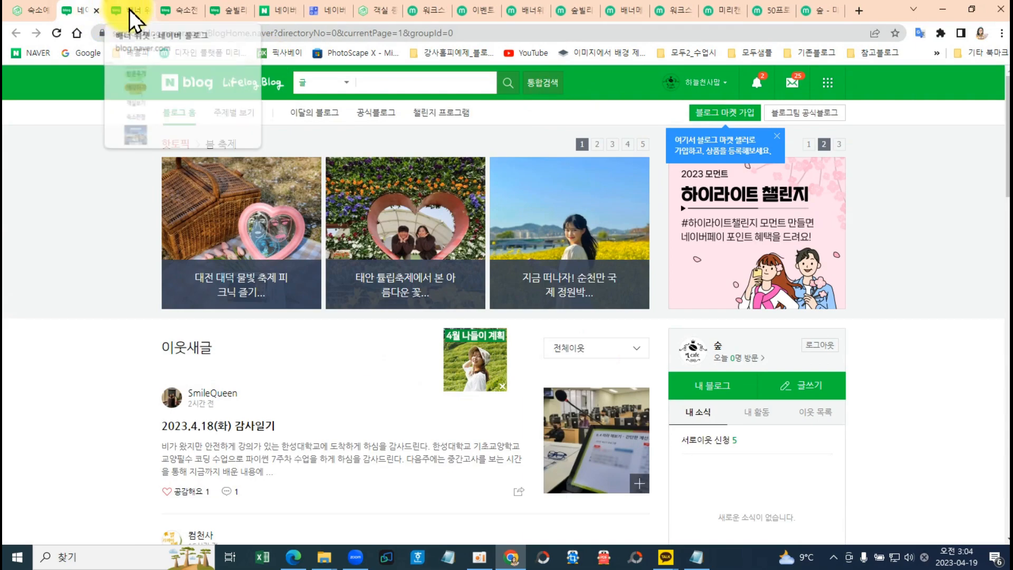
left_click(712, 394)
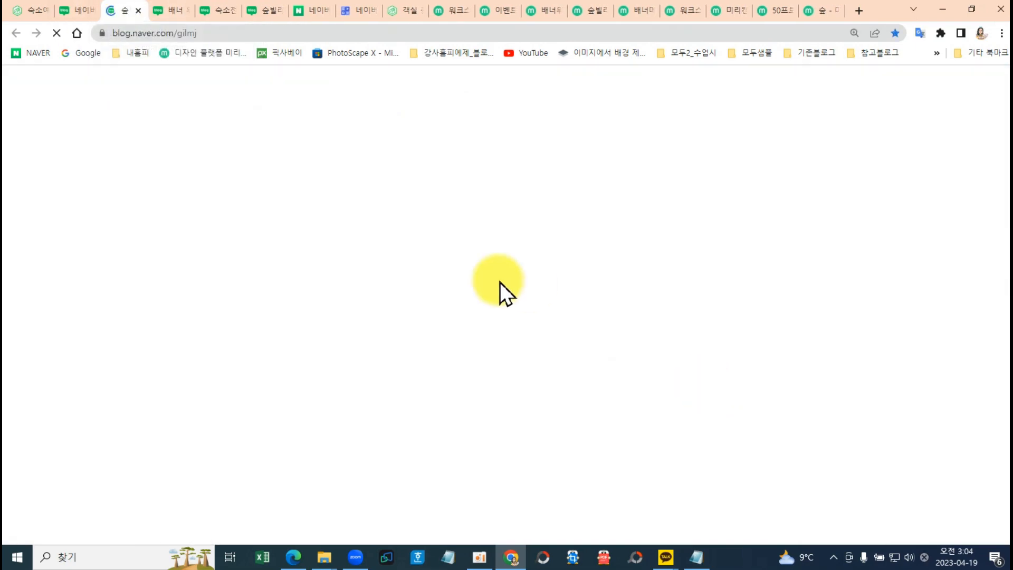
scroll(436, 296, "down", 5)
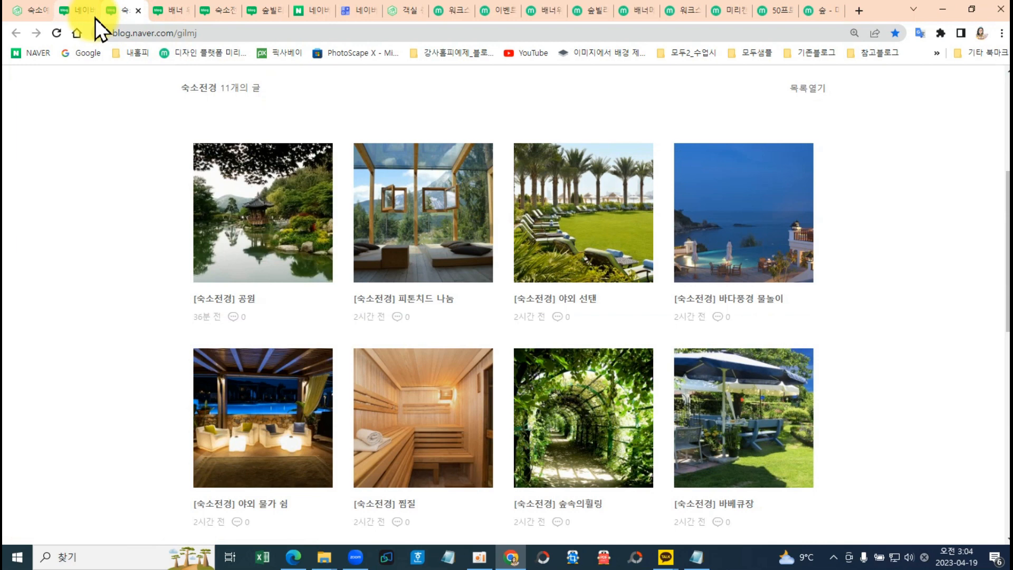
Return to the 배너 위젯 post and place the Notepad banner code window beside the post's banner images.
left_click(166, 12)
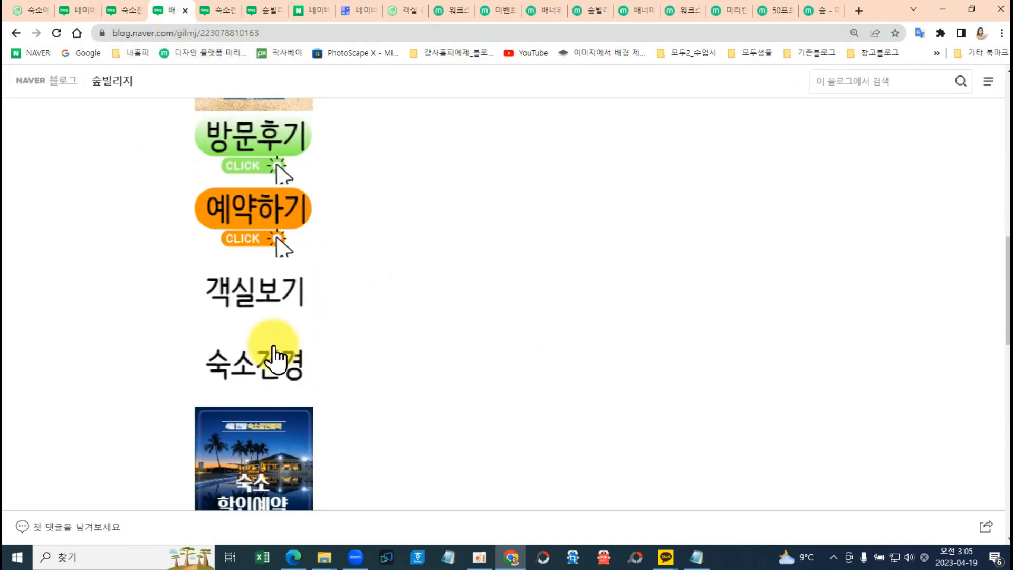
right_click(271, 357)
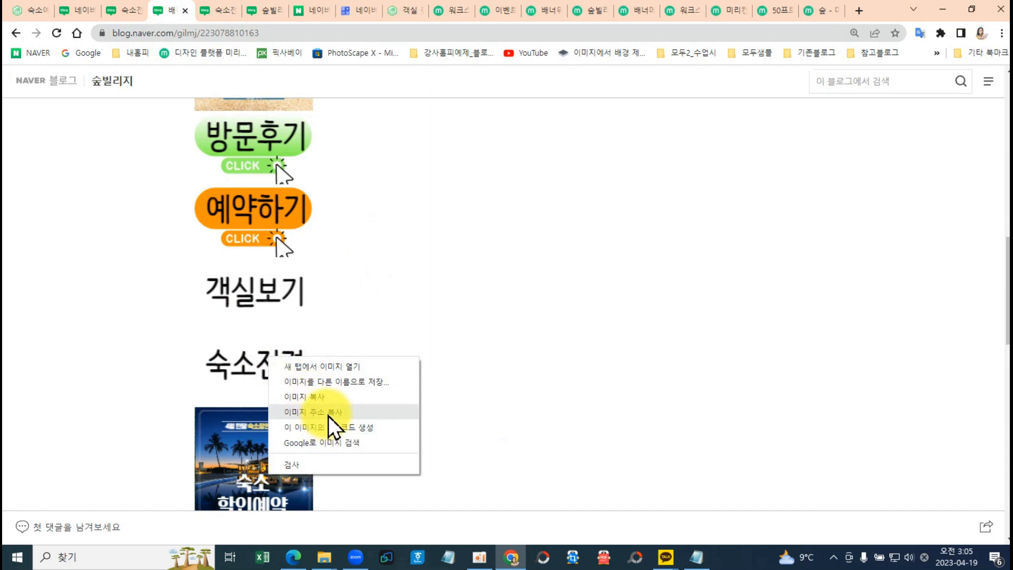
left_click(699, 556)
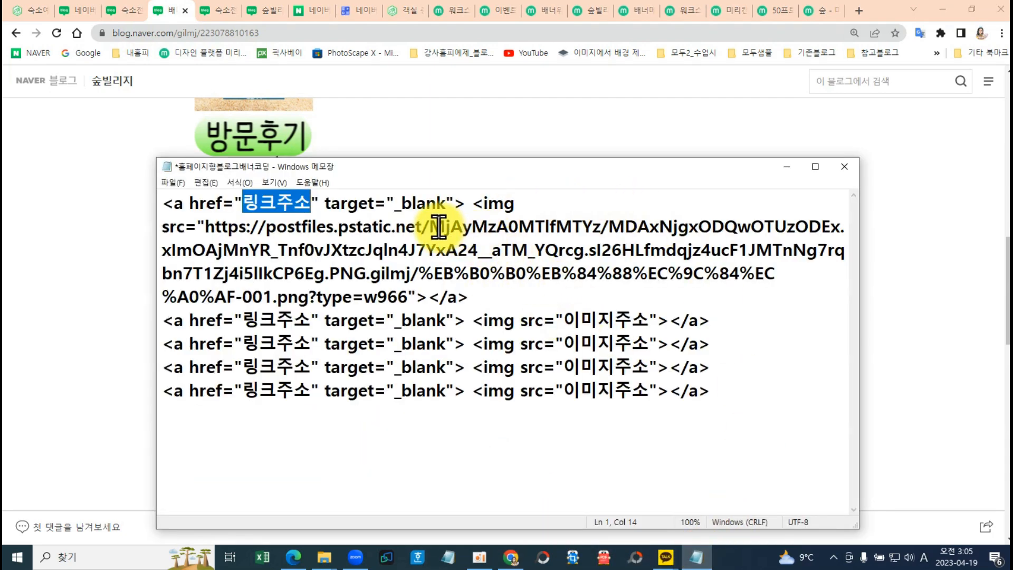
left_click_drag(563, 321, 632, 321)
left_click(486, 249)
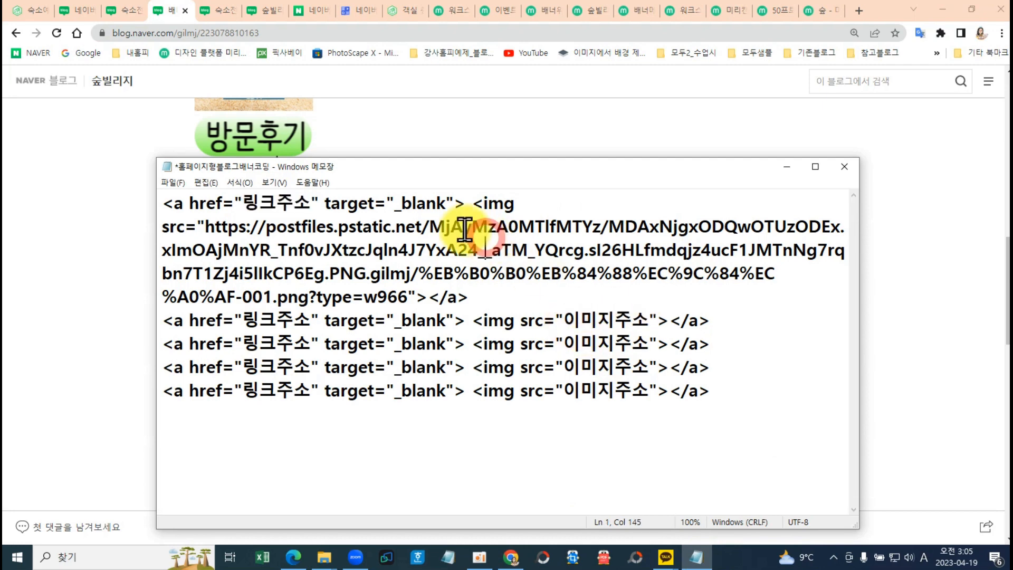
double_click(249, 200)
left_click(272, 200)
left_click_drag(368, 168, 534, 221)
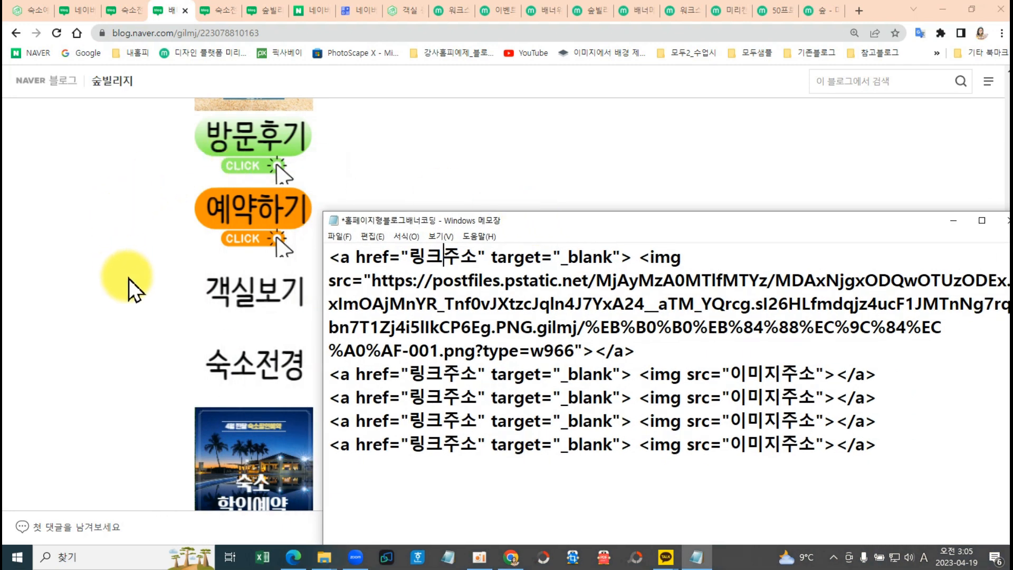
scroll(157, 267, "up", 3)
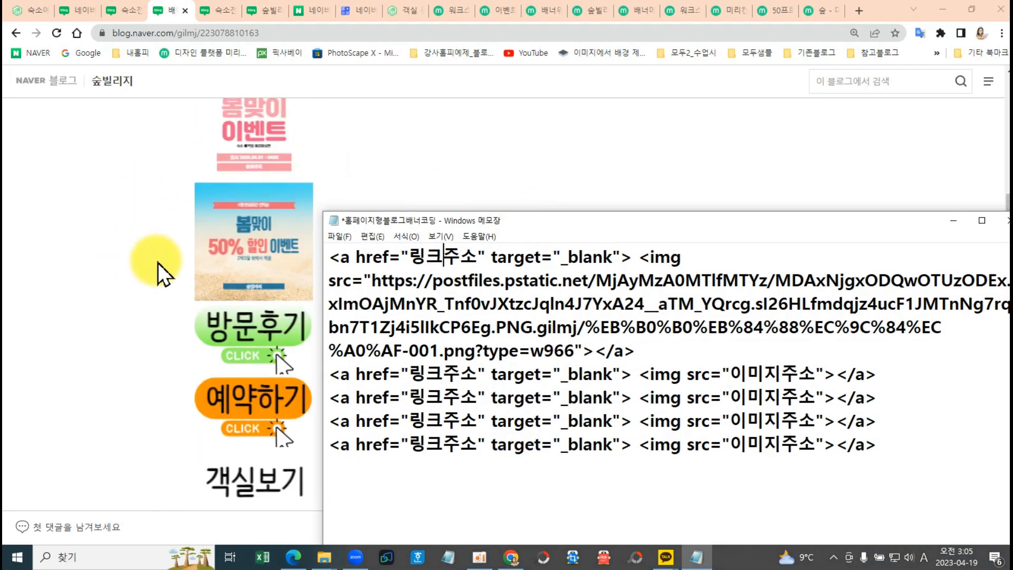
Copy the link address of the 숙소전경 category from the category list on the blog's main page.
left_click(85, 12)
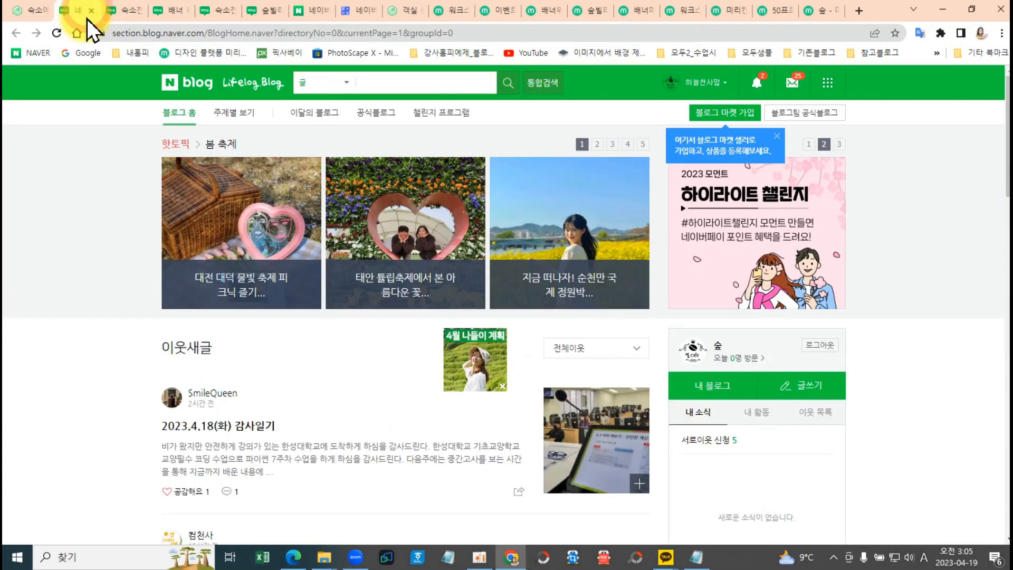
left_click(127, 12)
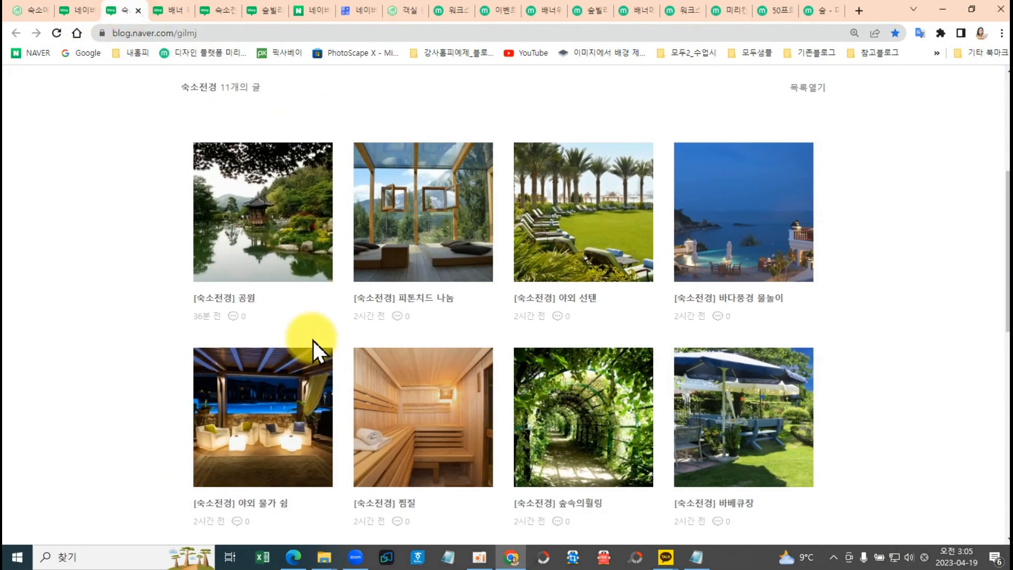
scroll(312, 343, "down", 10)
key("ctrl")
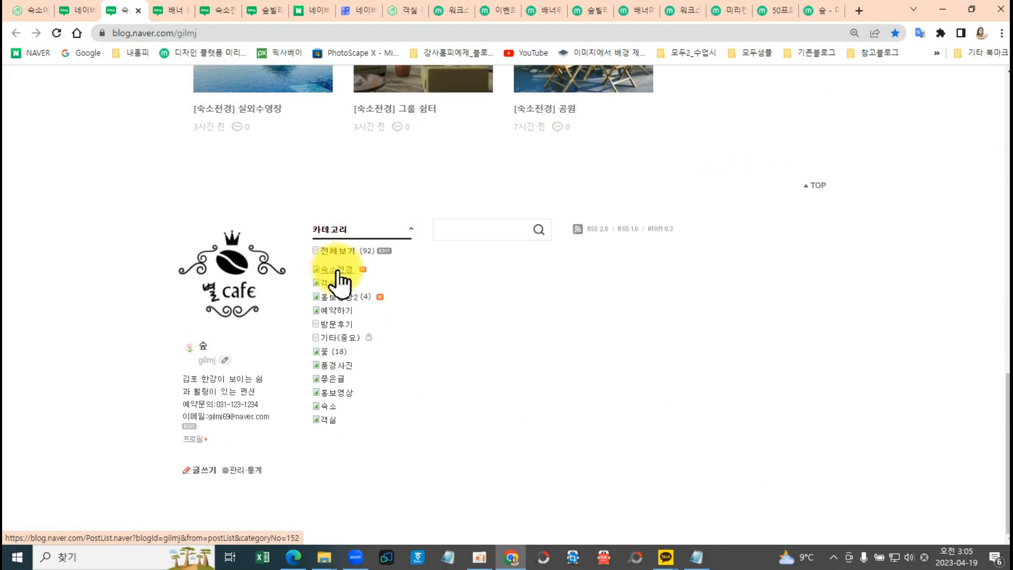
right_click(339, 271)
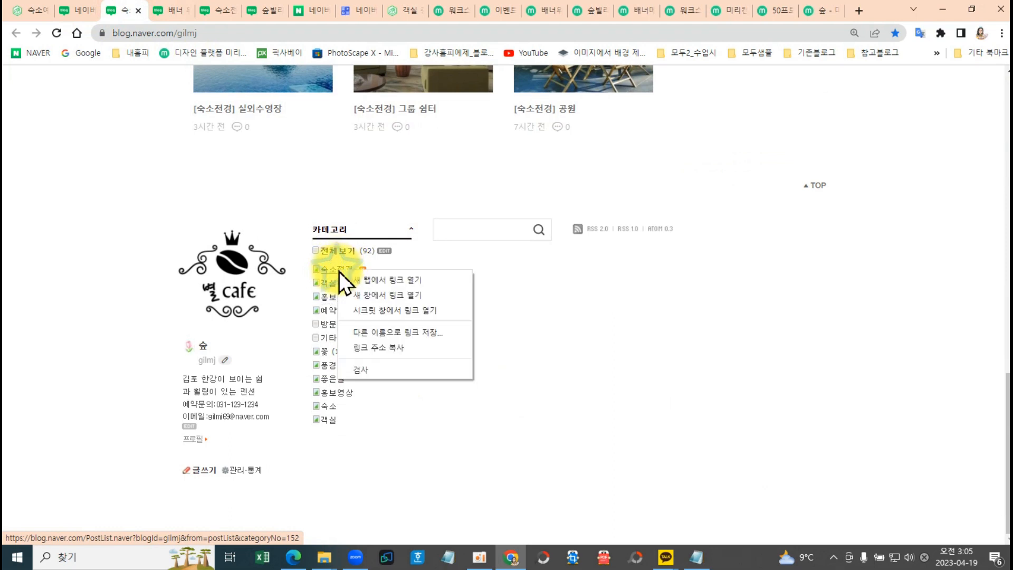
left_click(385, 348)
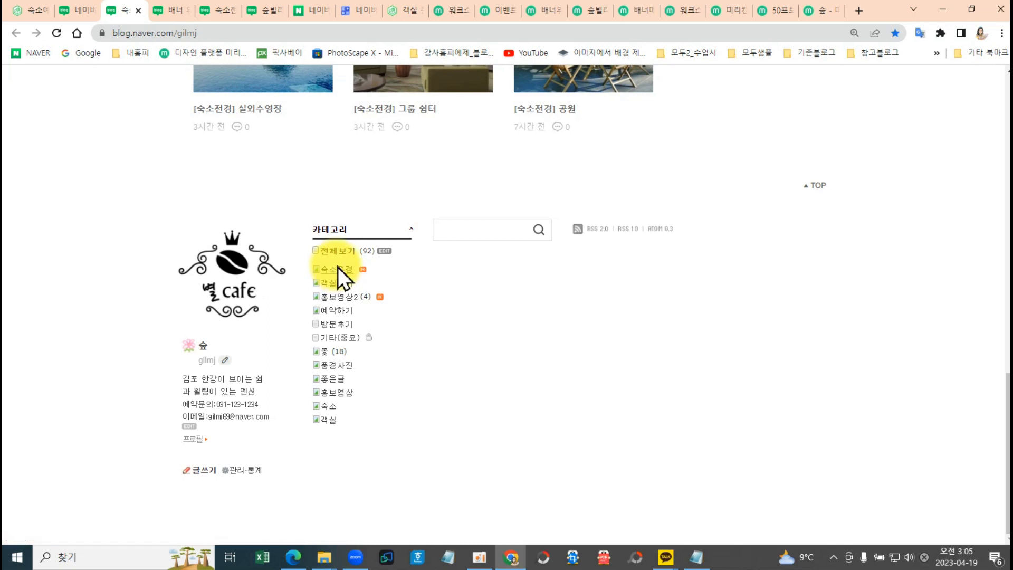
In Notepad, replace the first 링크주소 placeholder with the copied 숙소전경 category link and copy that entire banner code.
left_click(699, 556)
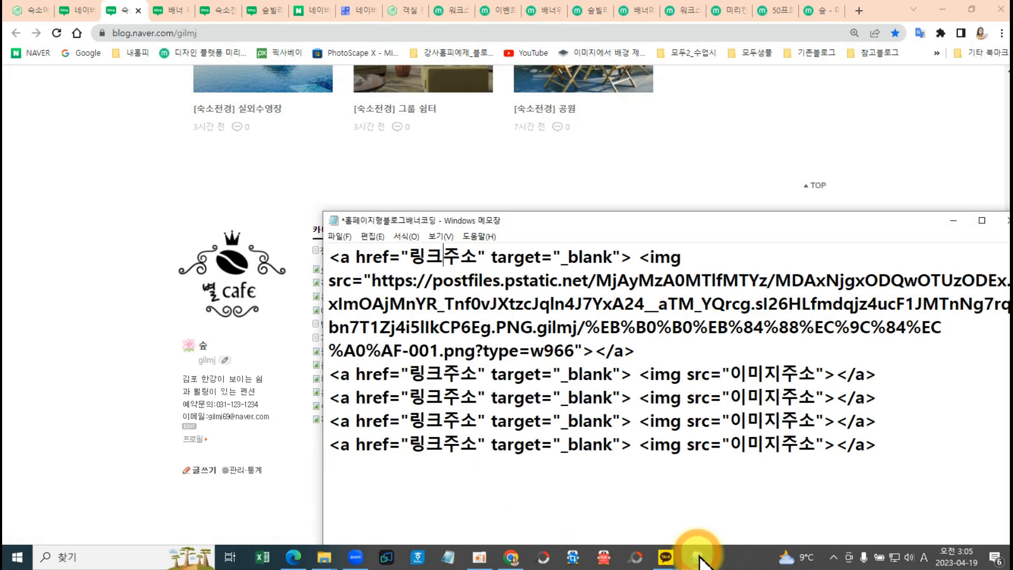
left_click_drag(414, 255, 477, 257)
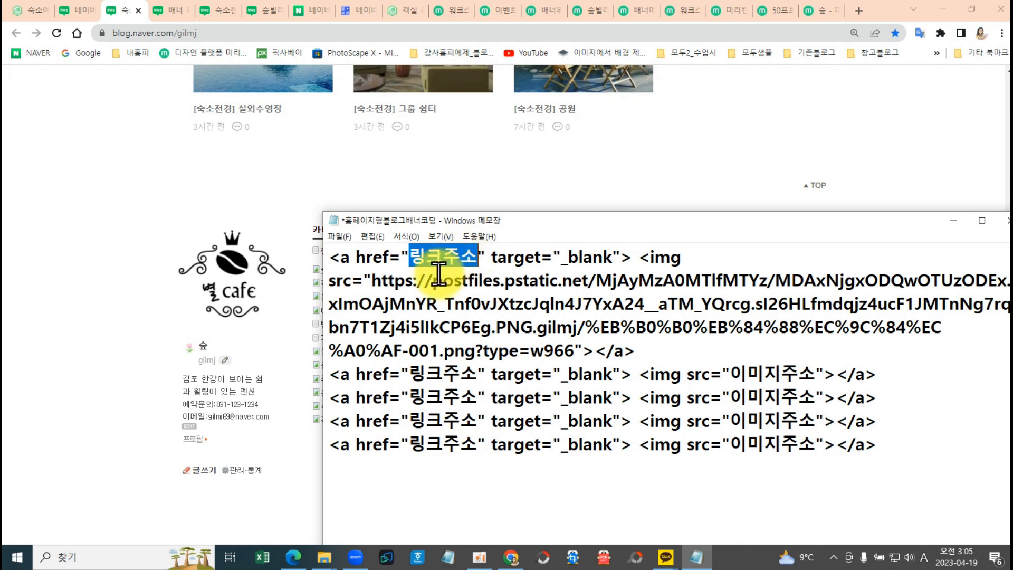
type("https://blog.naver.com/PostList.naver?blogId=gilmj&from=postList&categoryNo=152")
left_click_drag(331, 257, 639, 374)
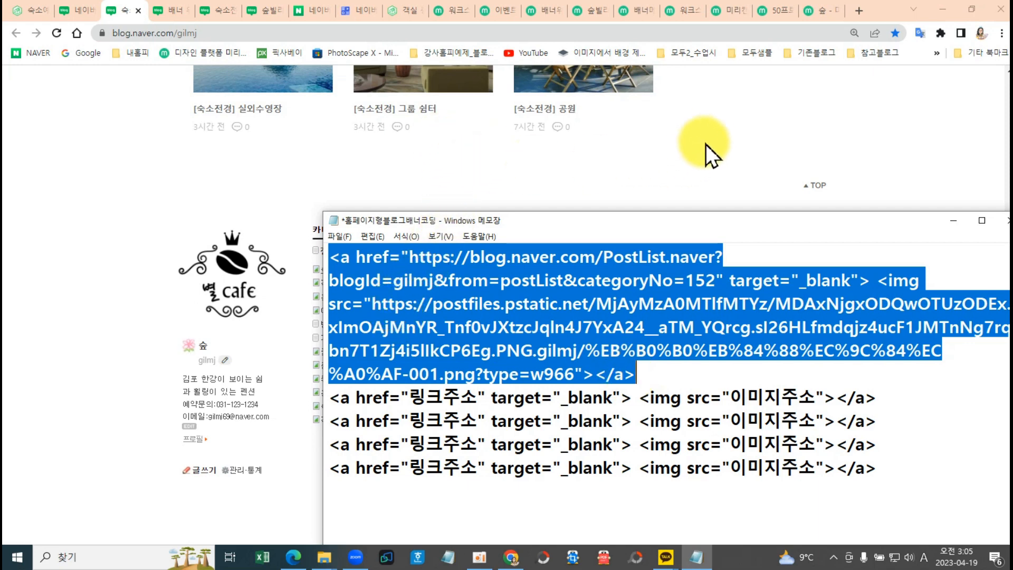
Return to the browser and close the tab showing the Naver blog home page.
left_click(721, 125)
scroll(723, 122, "up", 5)
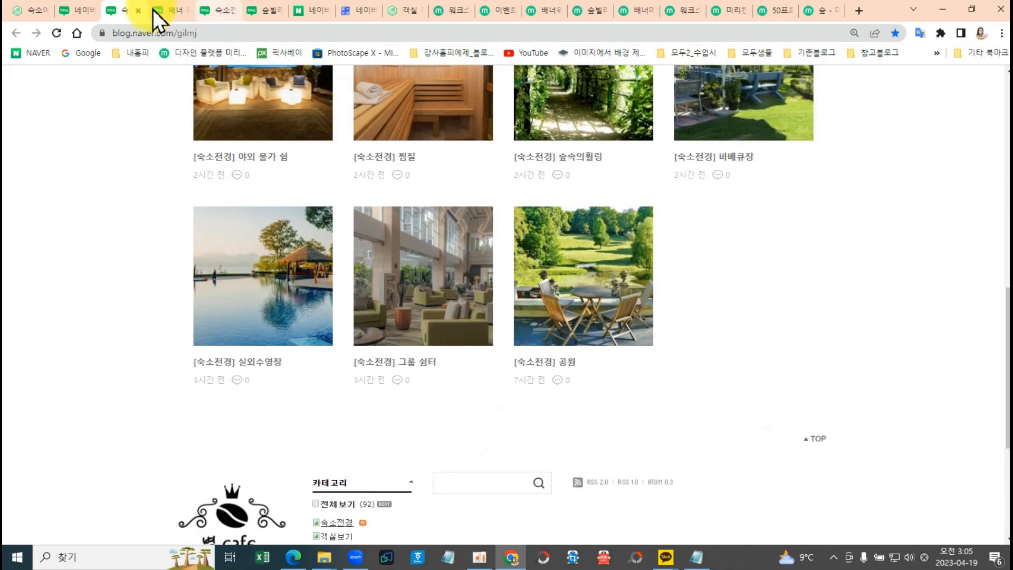
left_click(90, 11)
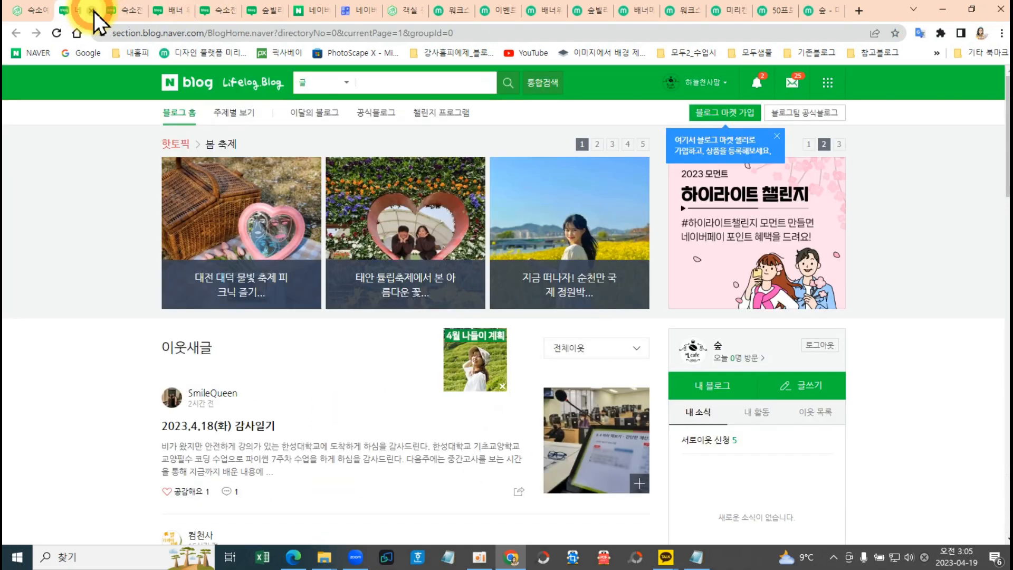
left_click(93, 11)
Open the blog's management page and go to its layout and widget settings (레이아웃·위젯 설정).
scroll(846, 190, "up", 10)
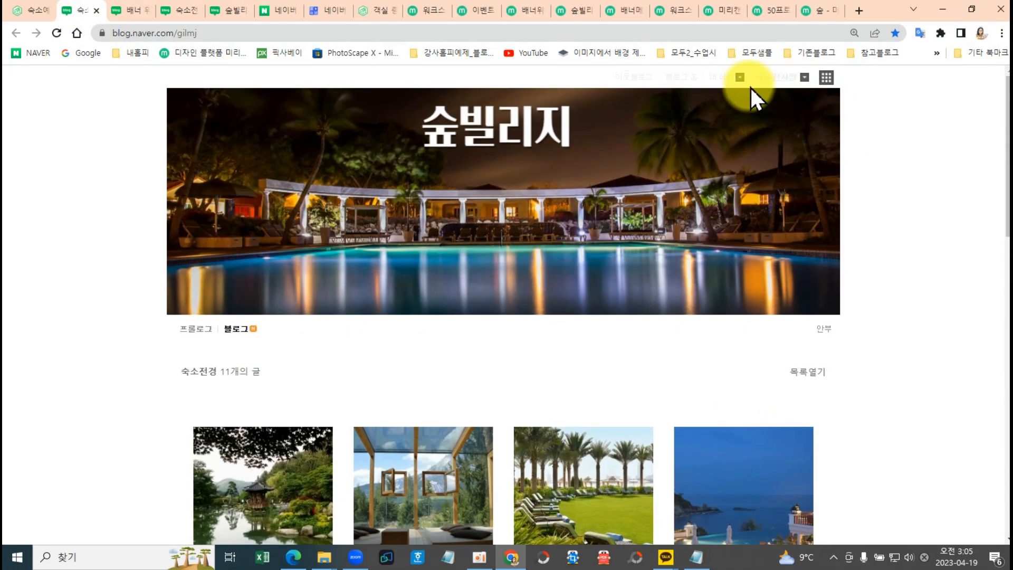
left_click(720, 83)
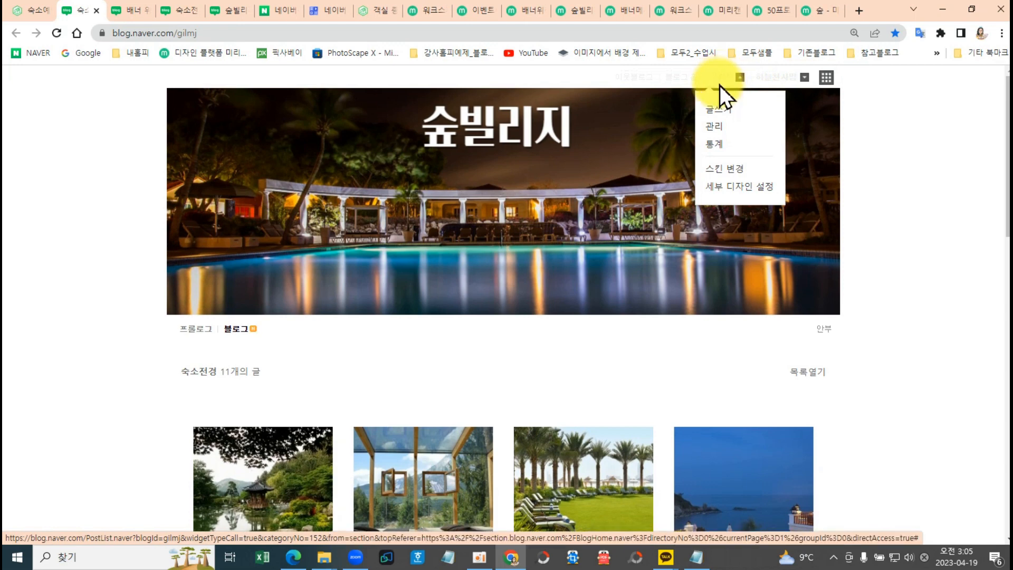
left_click(712, 129)
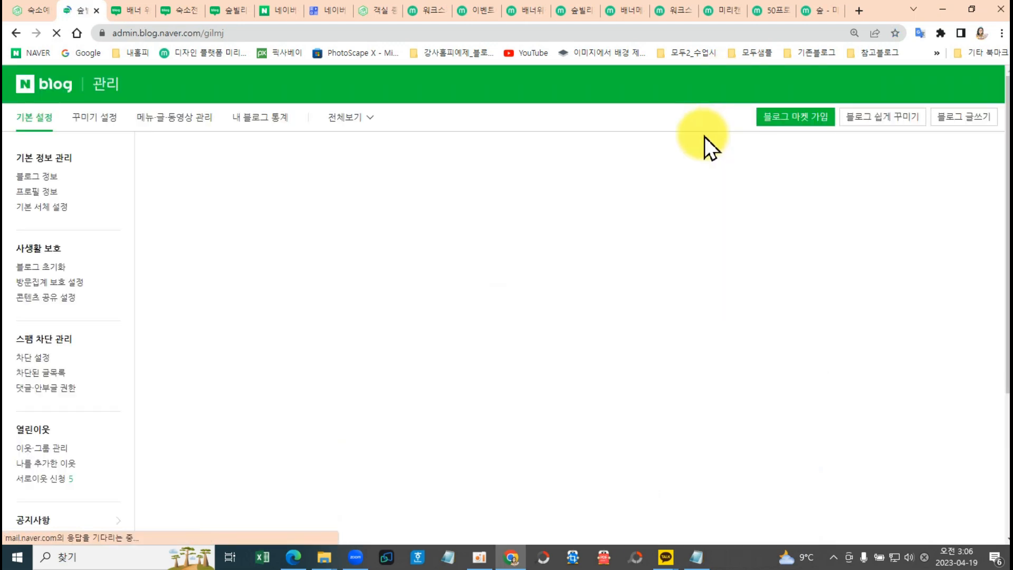
left_click(97, 122)
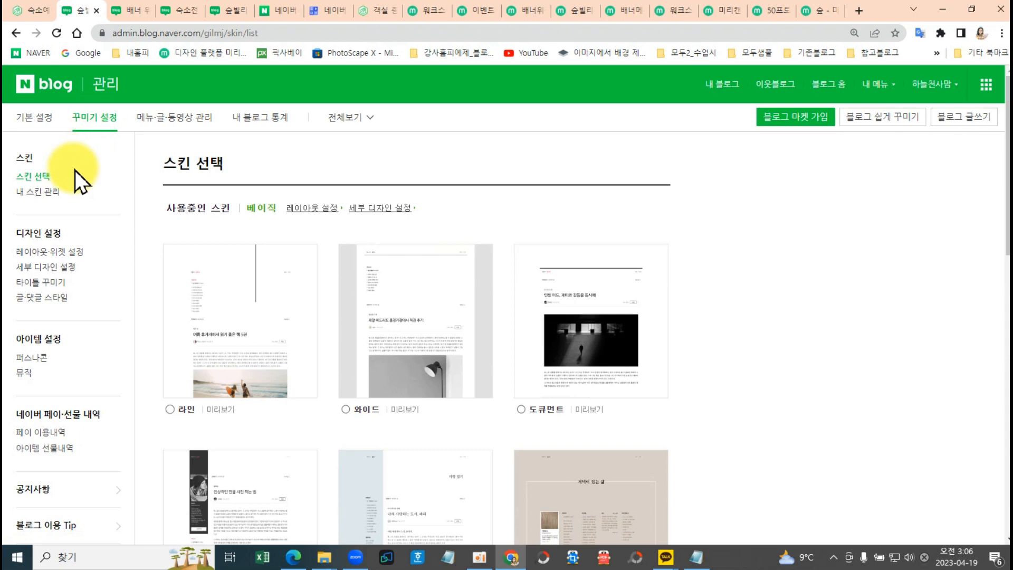
left_click(46, 253)
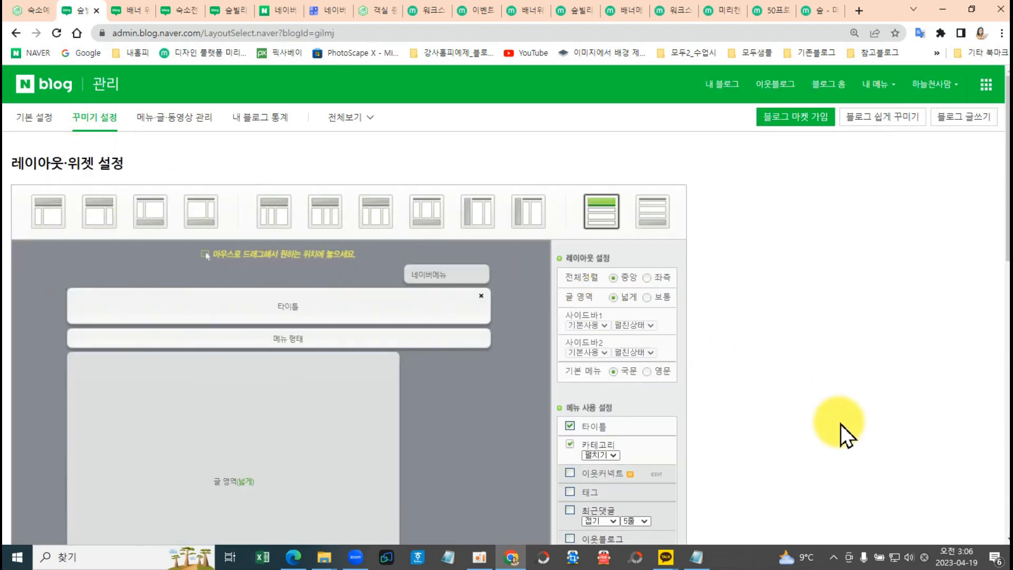
Register a custom widget named 숙소전경 using the copied banner code and confirm the registration.
scroll(712, 372, "down", 10)
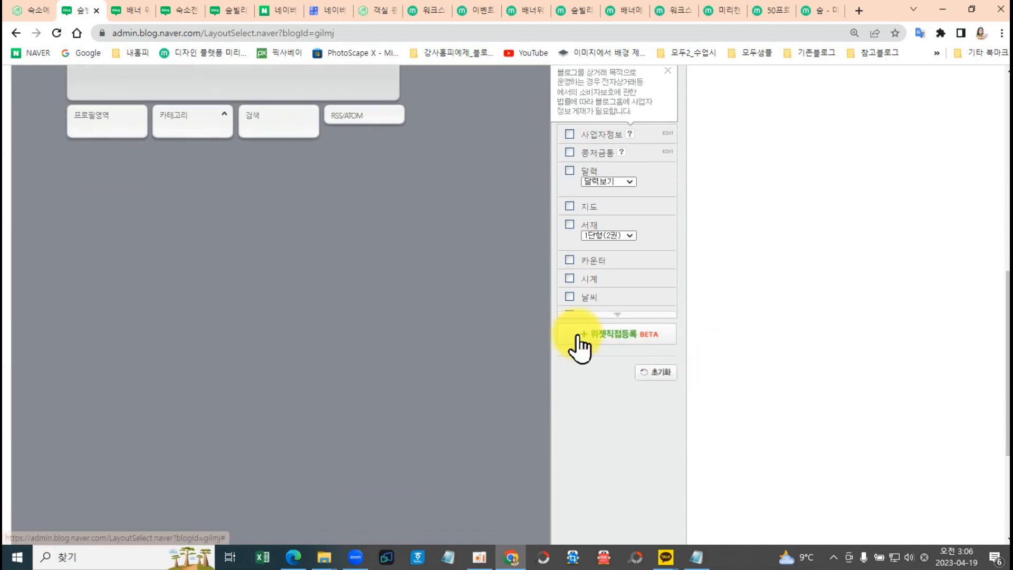
left_click(609, 343)
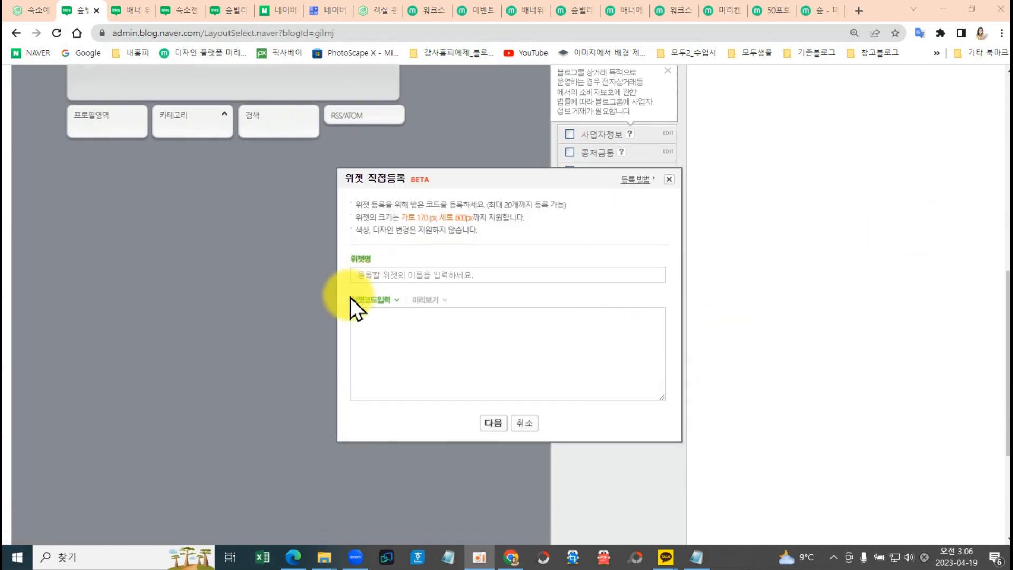
left_click(437, 273)
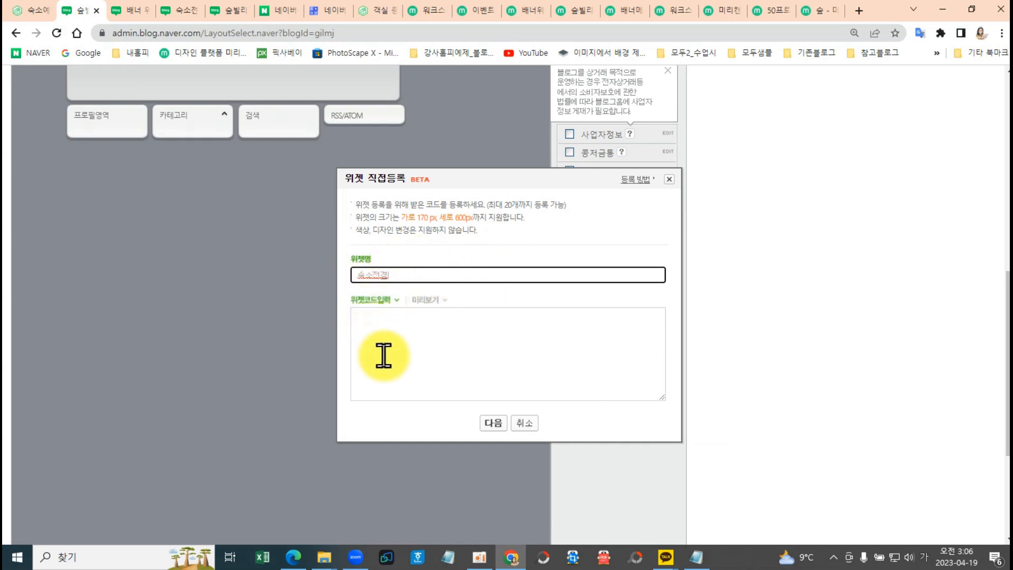
left_click(388, 338)
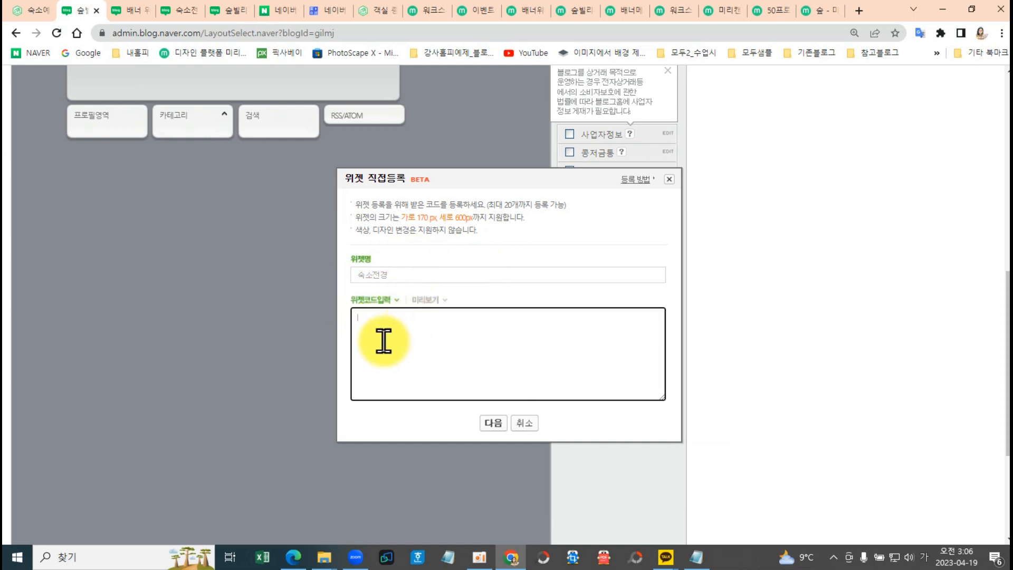
type("<a href=\"https://blog.naver.com/PostList.naver?blogId=gilmj&from=postList&categoryNo=152\" target=\"_blank\"> <img src=\"https://postfiles.pstatic.net/MjAyMzA0MTlfMTYz/MDAxNjgxODQwOTUzODEx.xImOAjMnYR_Tnf0vJXtzcJqIn4J7YxA24__aTM_YQrcg.sI26HLfmdqiz4ucF1JMTnNg7rqbn7T1Zj4i5lIkCP6Eg.PNG.gilmj/%EB%B0%B0%EB%84%88%EC%9C%84%EC%A0%AF-001.png?type=w966\"> </a>")
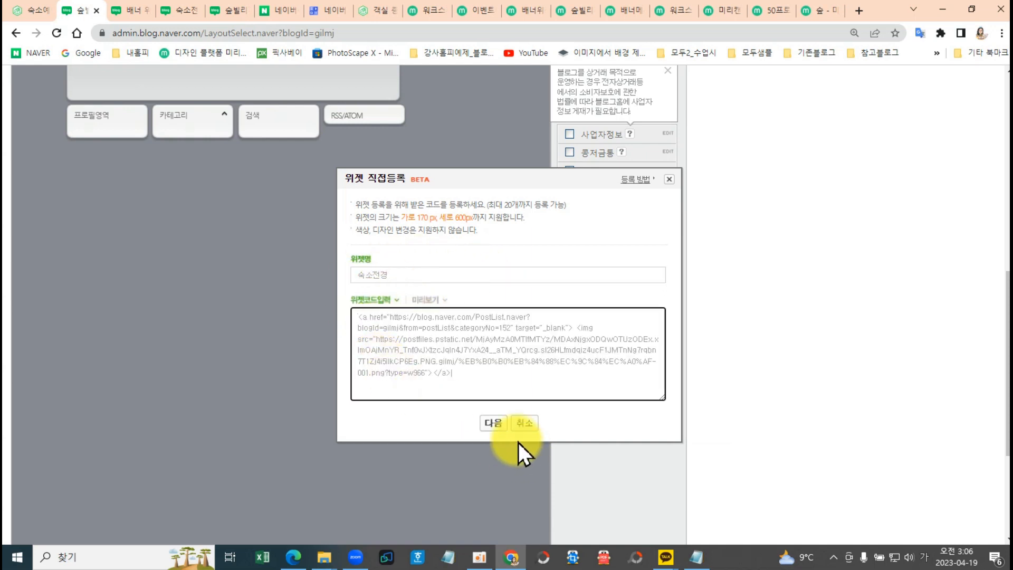
left_click(485, 426)
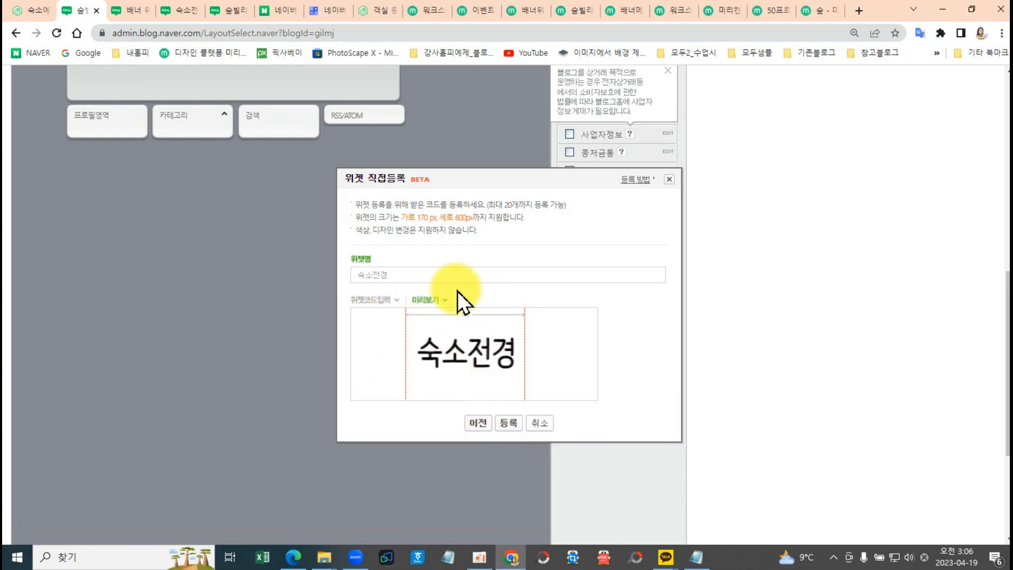
left_click(510, 424)
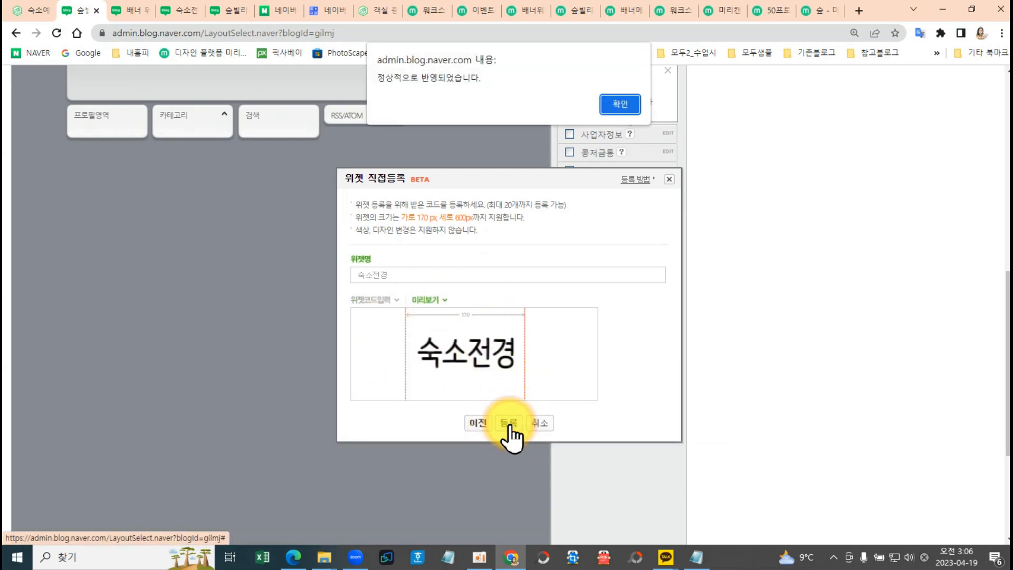
left_click(620, 103)
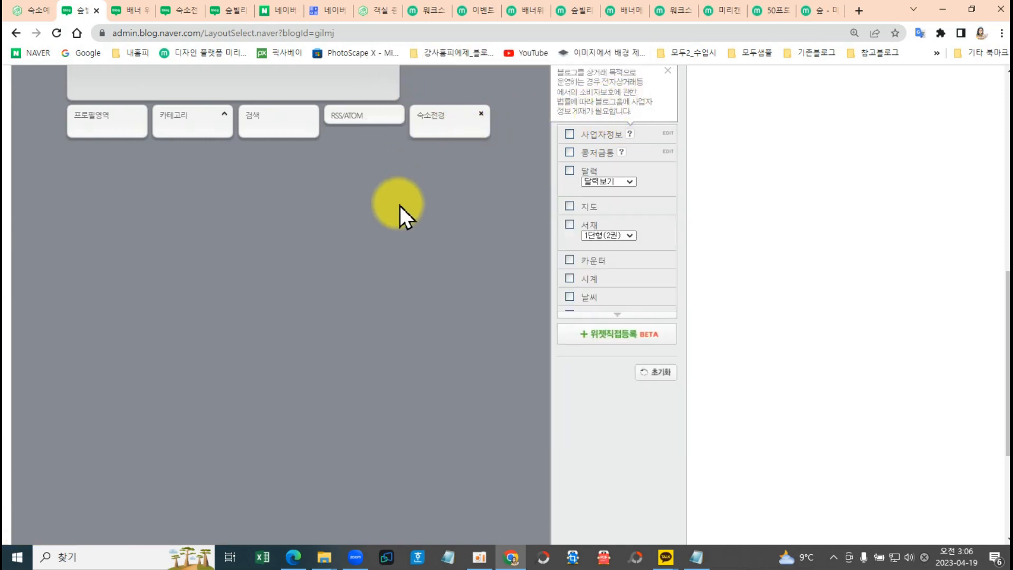
Move the 숙소전경 widget directly above the post area at the start of the row, and apply the layout to the blog.
scroll(400, 207, "up", 5)
left_click_drag(443, 382, 104, 226)
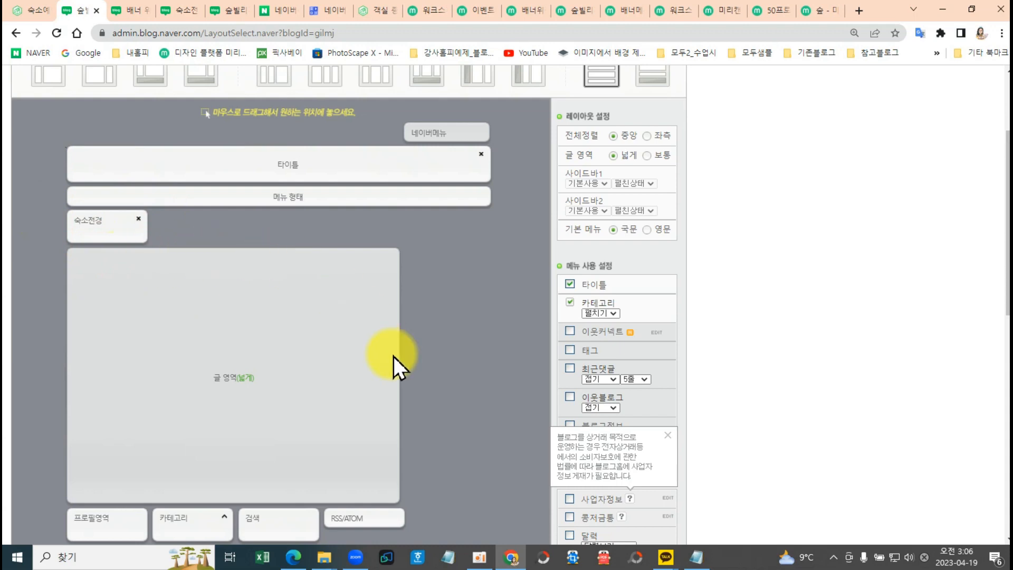
scroll(486, 466, "down", 8)
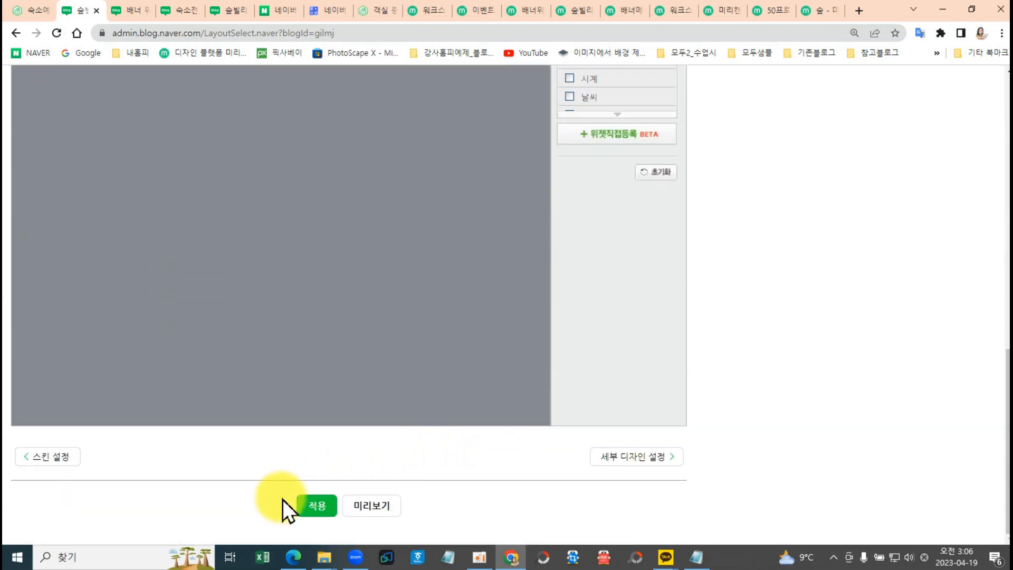
left_click(316, 507)
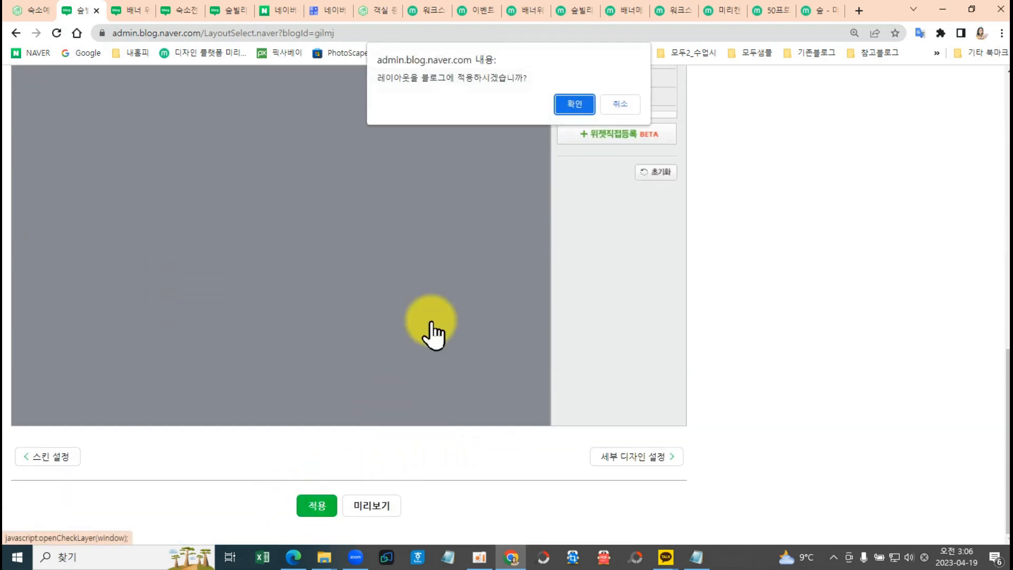
left_click(575, 106)
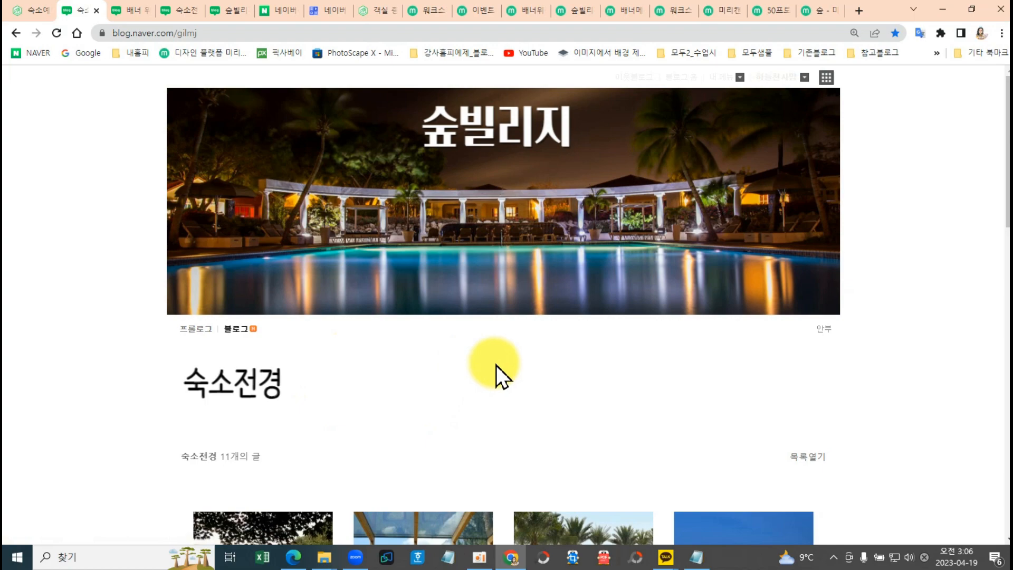
Switch to Edge and examine how the menu banners are arranged on the sample 숲빌리지 blog.
left_click(294, 556)
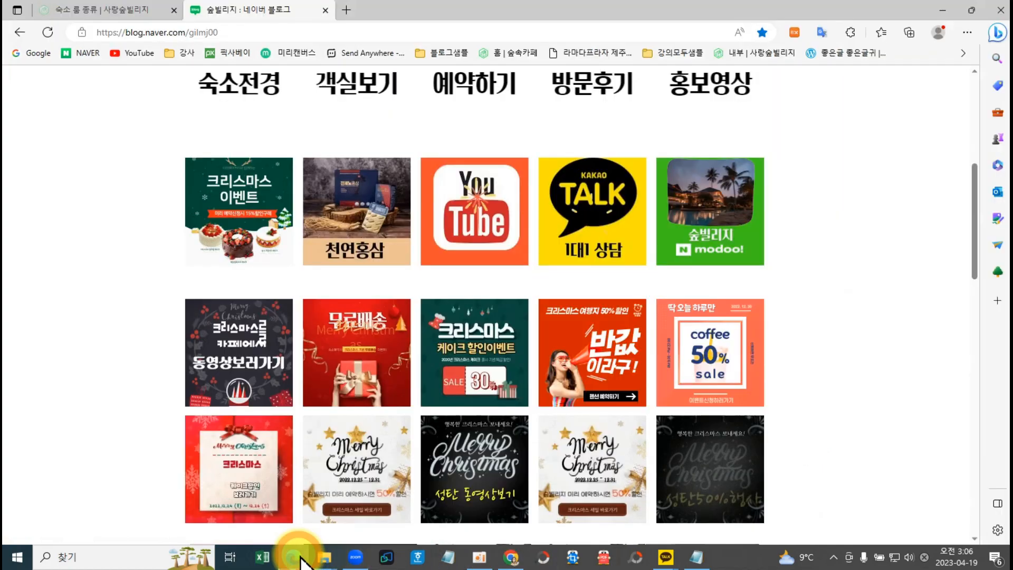
scroll(357, 232, "up", 3)
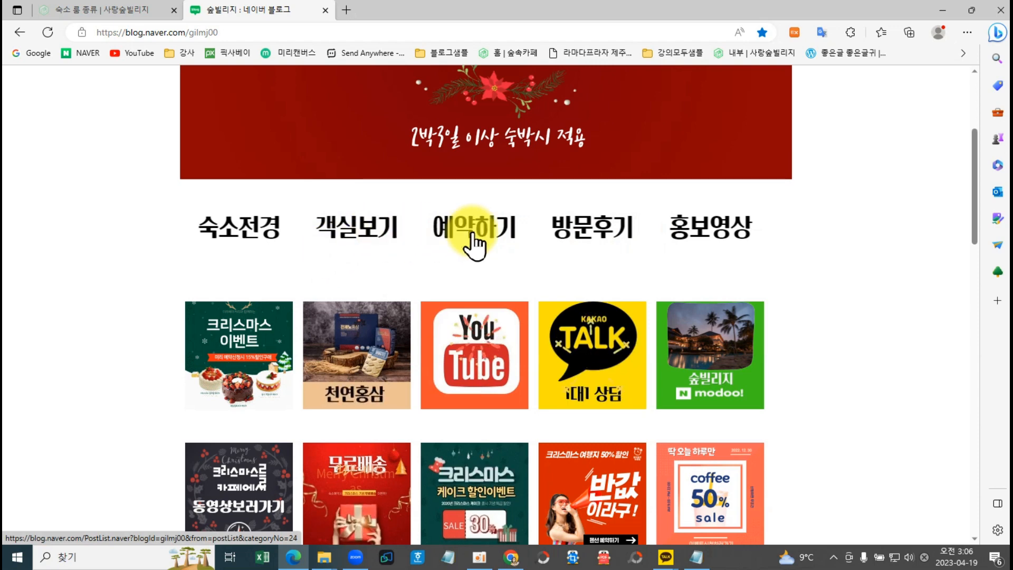
left_click(942, 10)
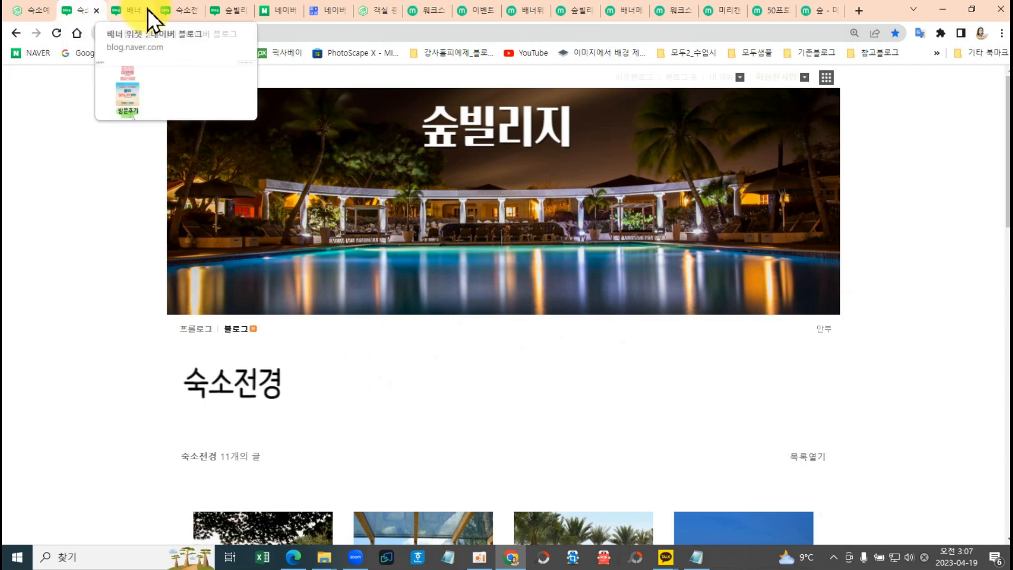
Copy the image address of the orange 예약하기 banner in the blog post that holds the banner images.
left_click(127, 11)
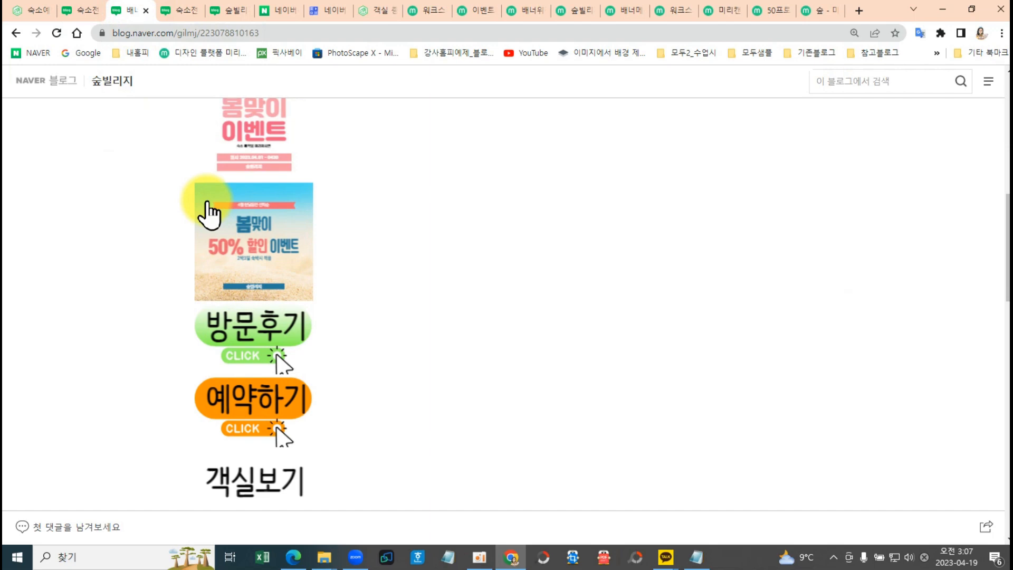
left_click(89, 11)
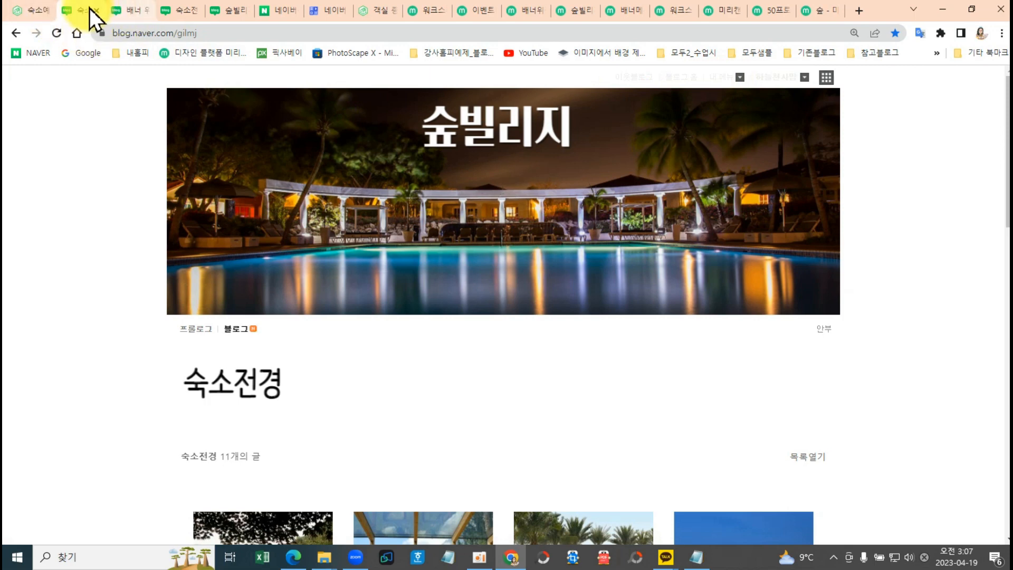
left_click(136, 9)
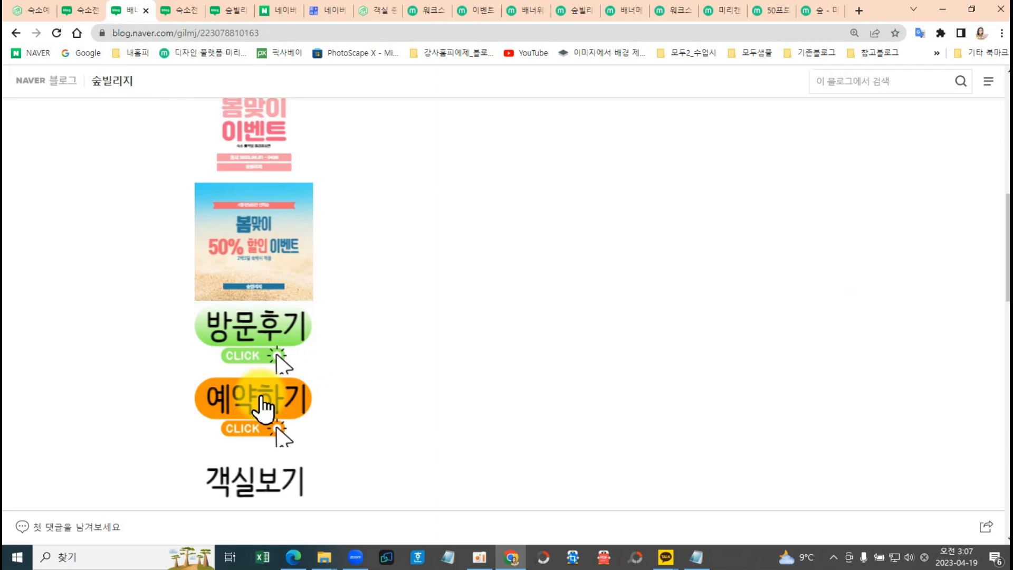
scroll(264, 406, "up", 2)
scroll(264, 402, "down", 4)
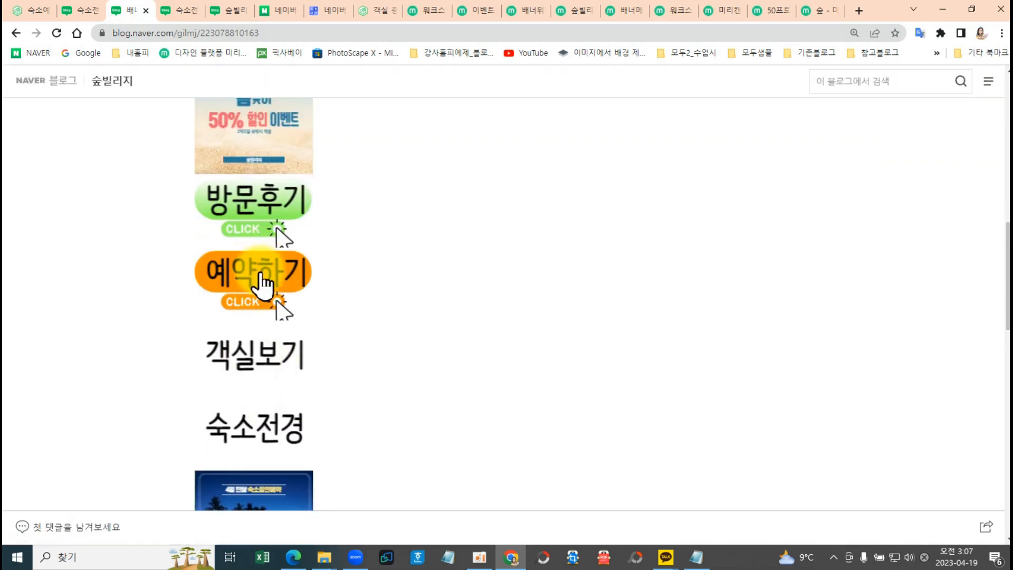
right_click(263, 277)
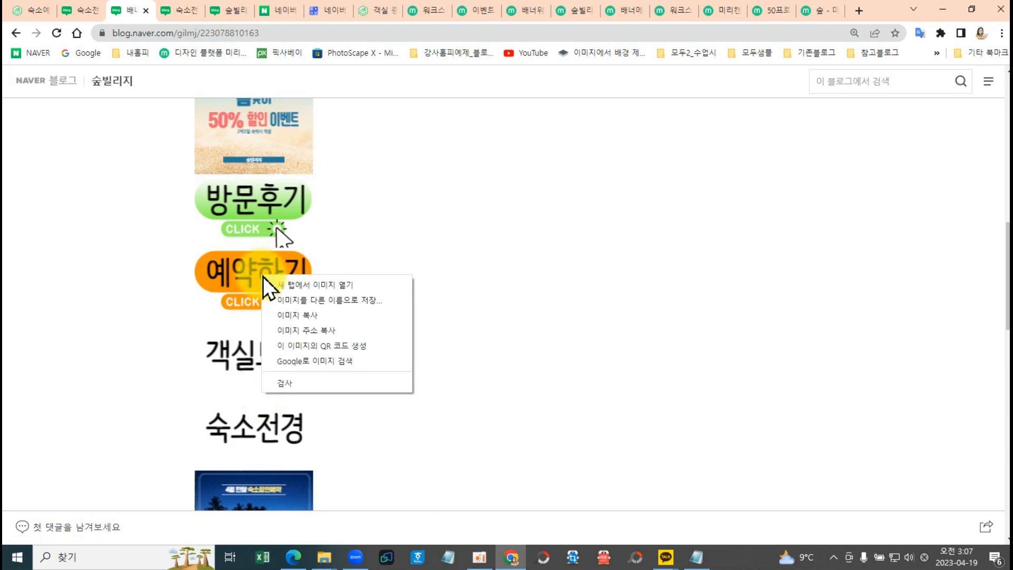
left_click(316, 334)
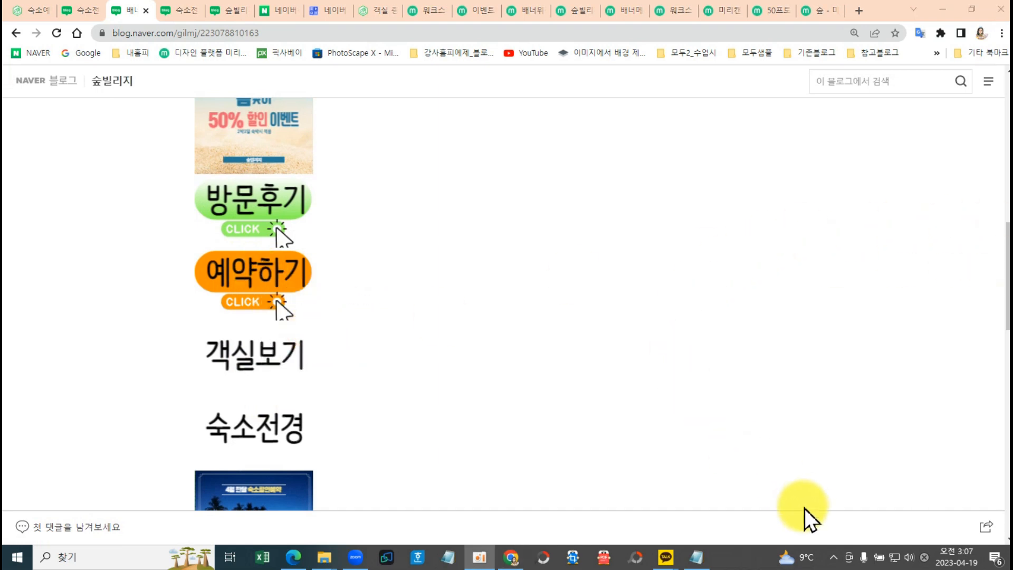
Switch to Notepad and replace the 이미지주소 placeholder in the second banner code with the copied 예약하기 image address.
left_click(698, 557)
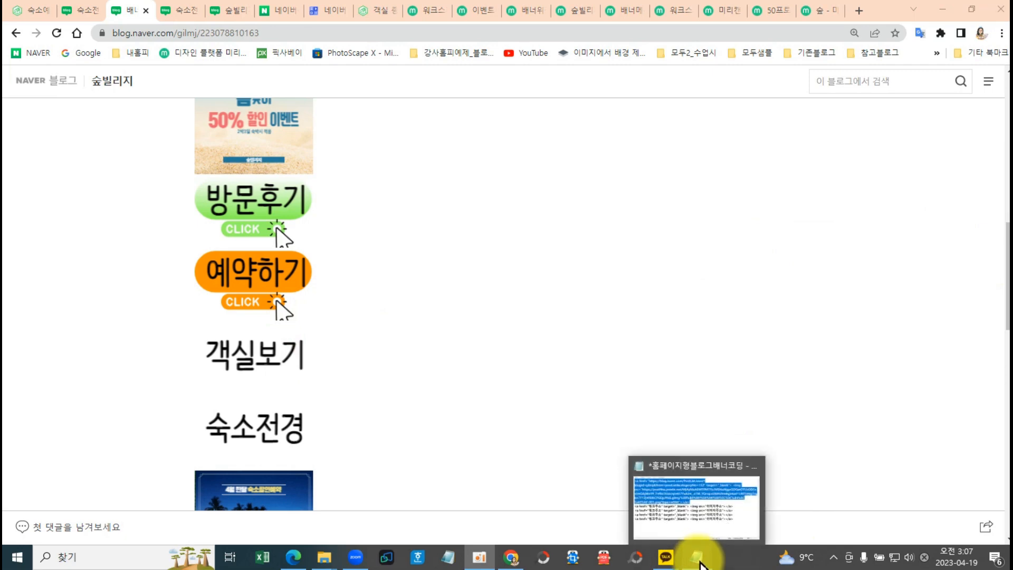
left_click(699, 559)
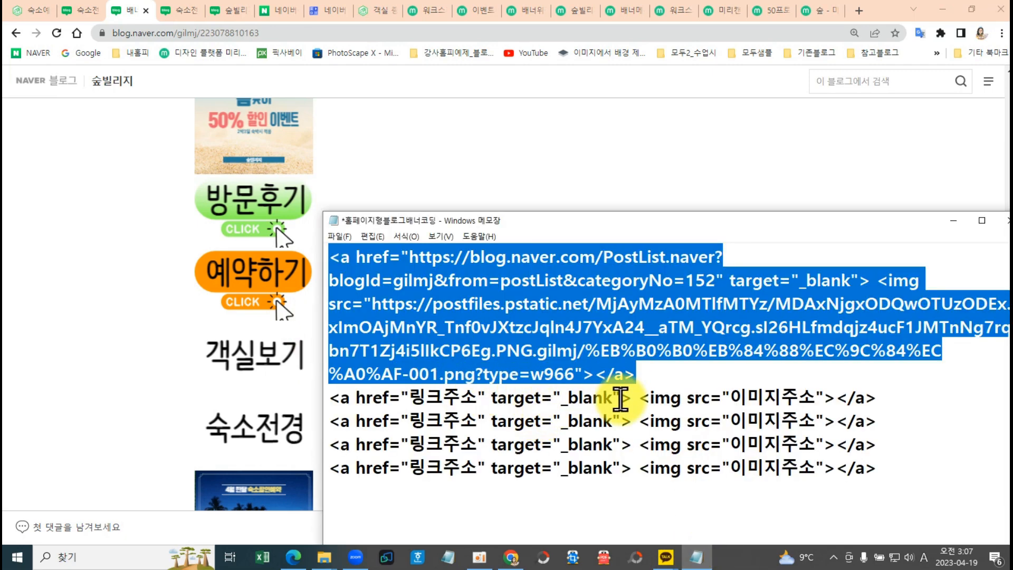
left_click(732, 397)
left_click_drag(735, 397, 800, 393)
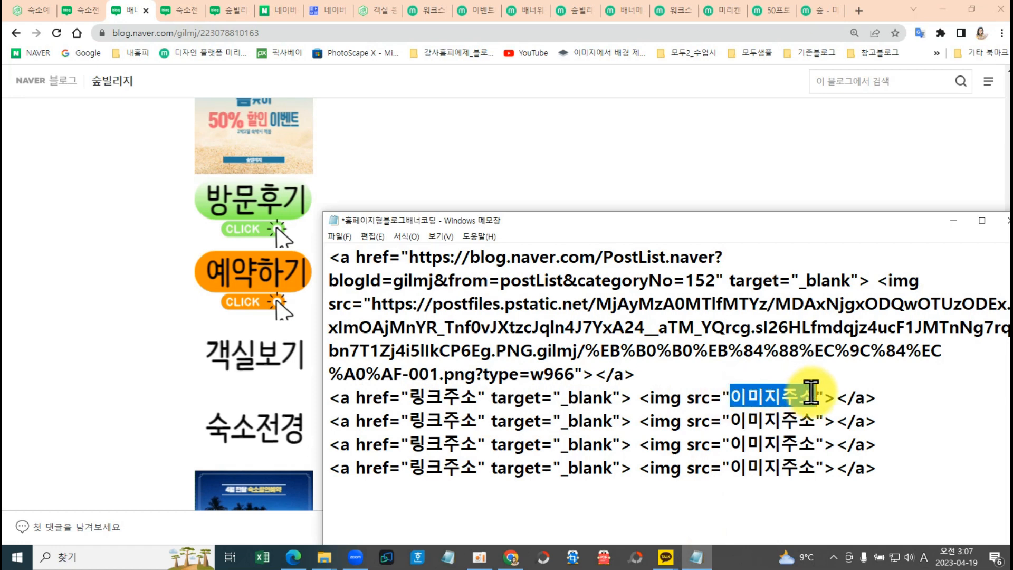
type("https://postfiles.pstatic.net/MjAyMzA0MTlfMSAg/MDAxNjgxODQwOTUzODA5.4P5s8M8FNo7IrZwNtbl1ls0uK2VBDhPCKIKAseXDtwQg.G9jX7MACGh5uayb7HvtPna6BhlsHD4Qsz_hdYF31WRAg.PNG.gilmj/%EB%B0%B0%EB%84%88%EC%9C%84%EC%A0%AF-003.png?type=w966")
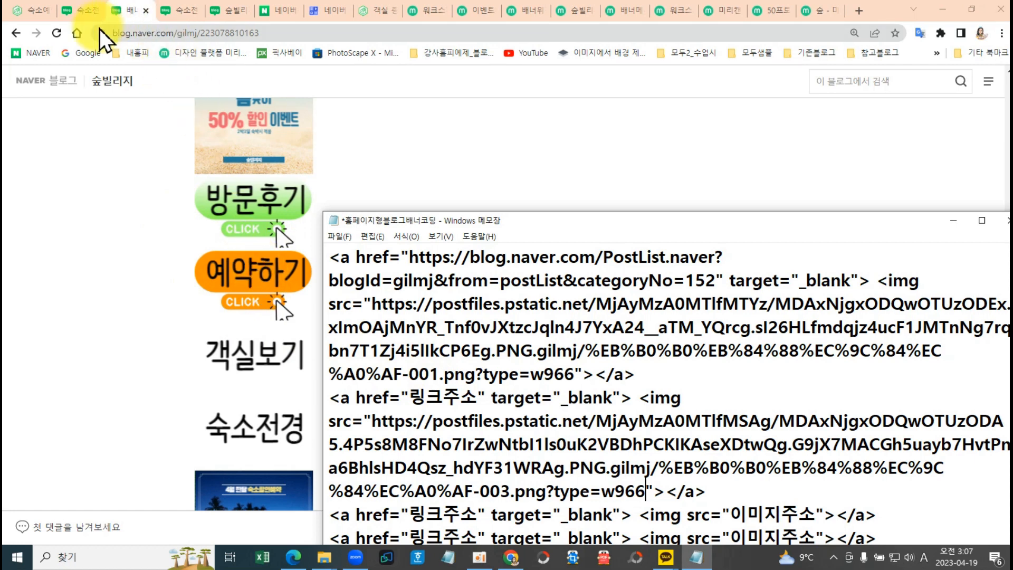
Return to the blog's main page in Chrome and copy the link address of the 예약하기 category.
mouse_move(81, 7)
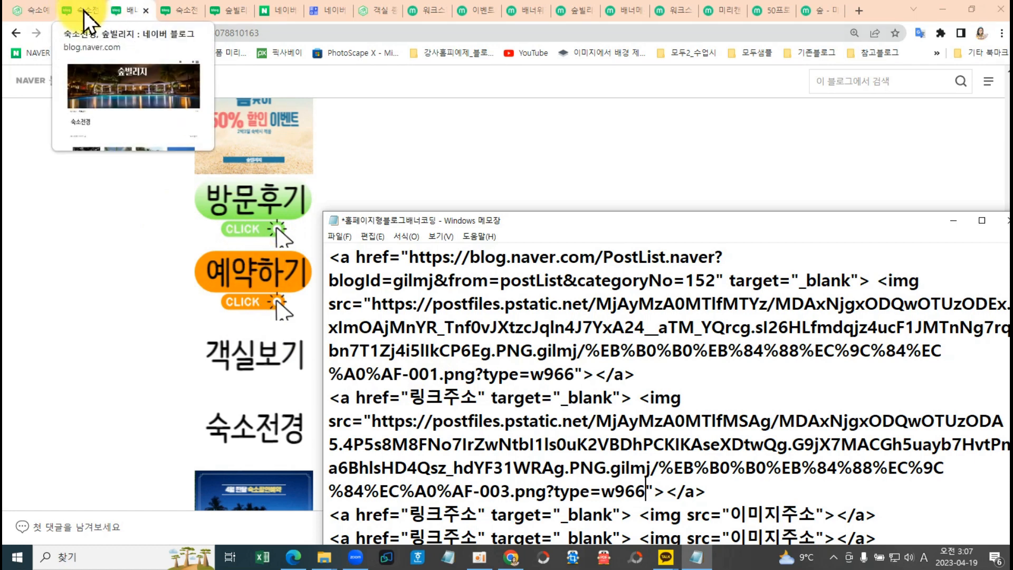
left_click(83, 11)
scroll(232, 389, "down", 10)
scroll(243, 390, "down", 8)
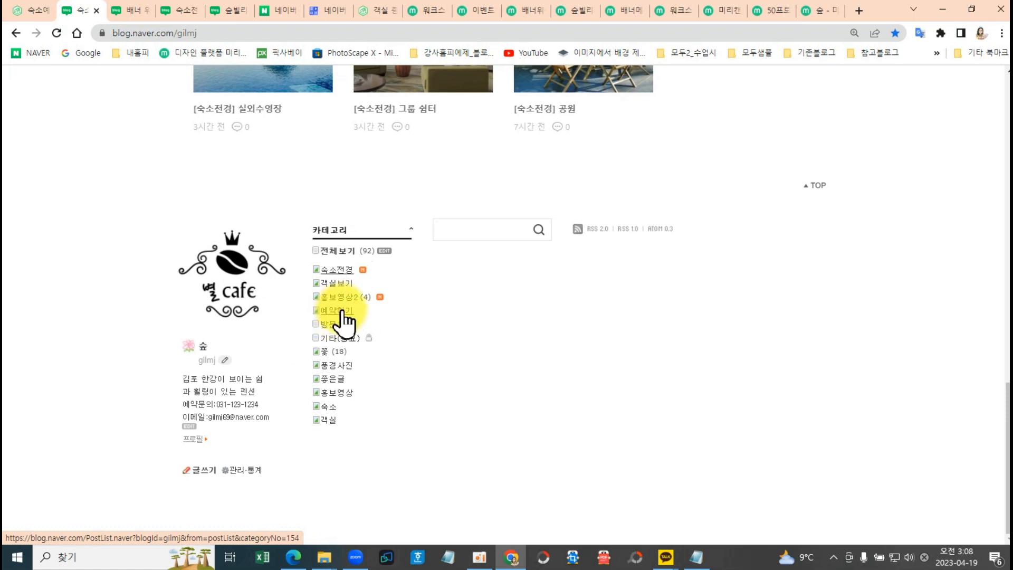
right_click(343, 312)
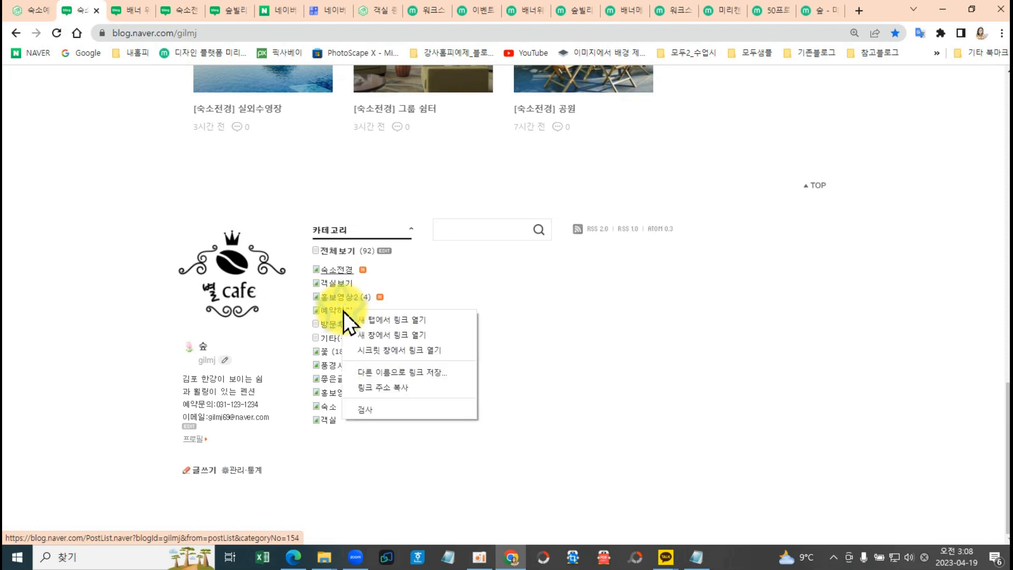
left_click(372, 387)
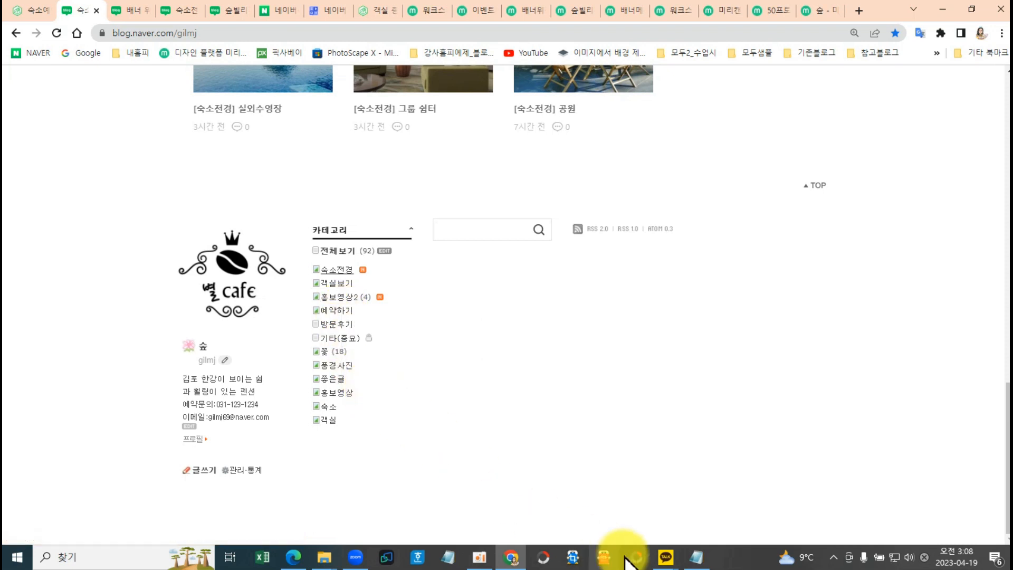
In Notepad, replace the second code's 링크주소 placeholder with the copied category link (categoryNo=154) and copy the whole banner code.
left_click(697, 557)
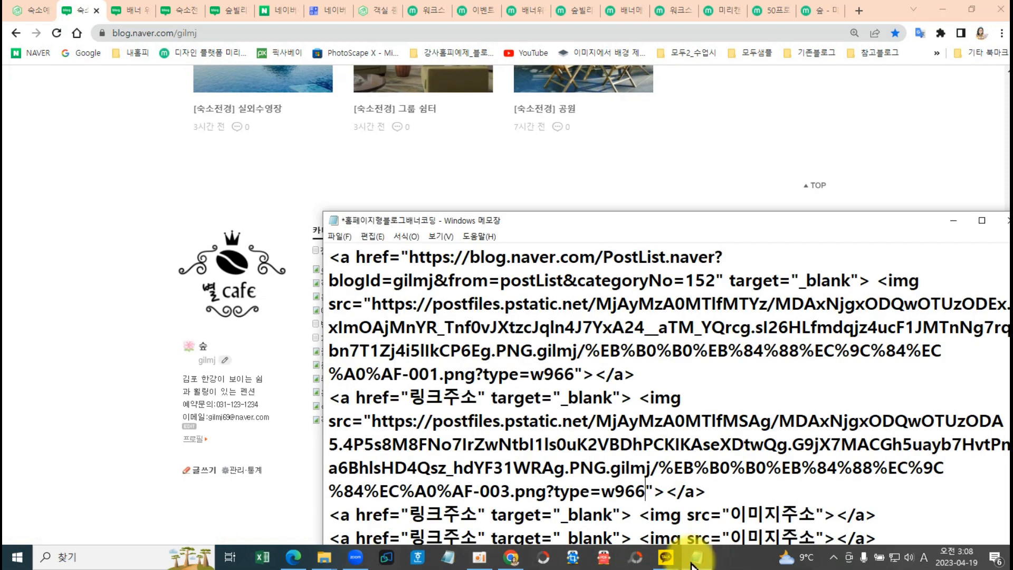
left_click_drag(410, 397, 459, 398)
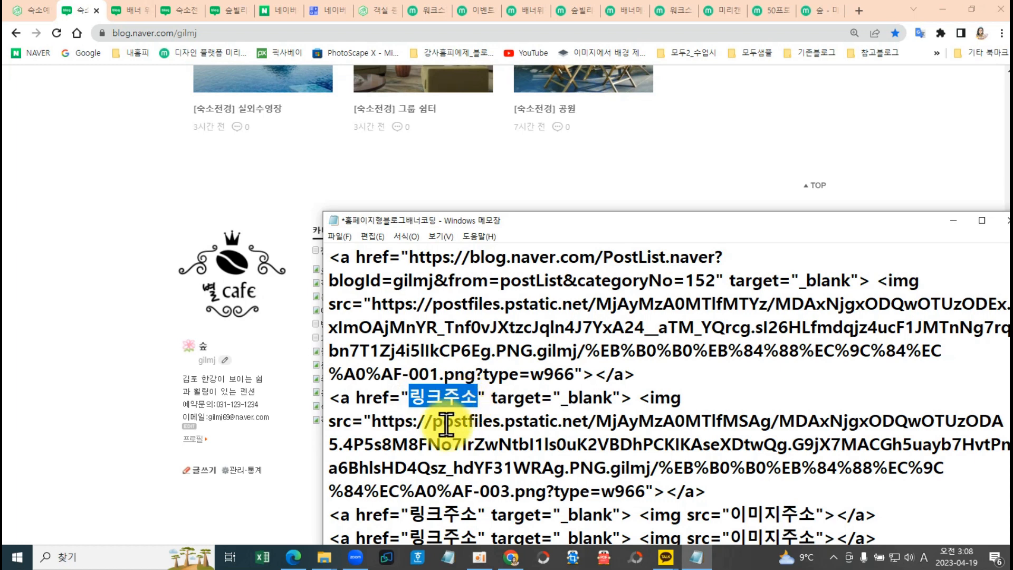
type("https://blog.naver.com/PostList.naver?blogId=gilmj&from=postList&categoryNo=154")
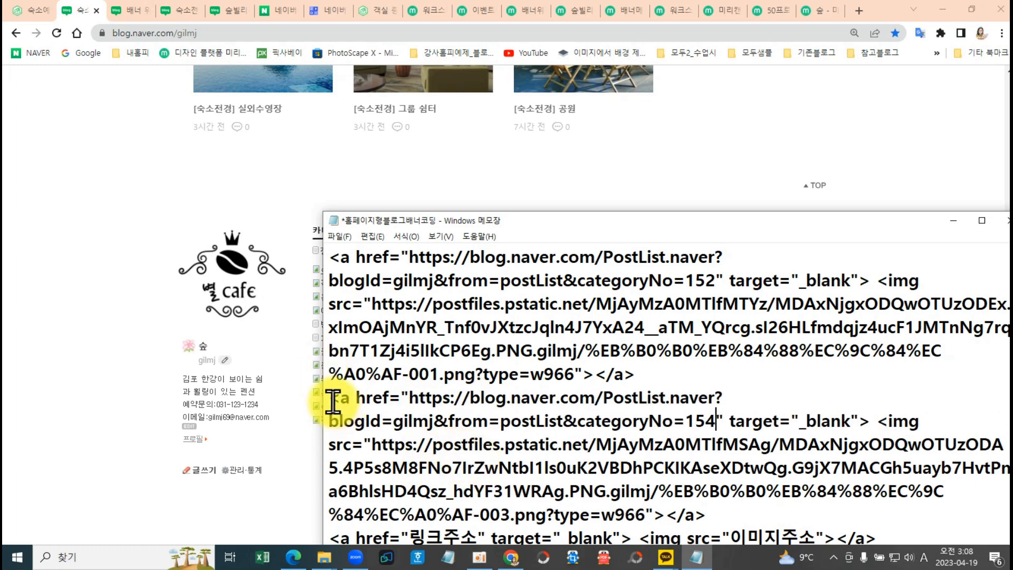
left_click_drag(332, 396, 707, 514)
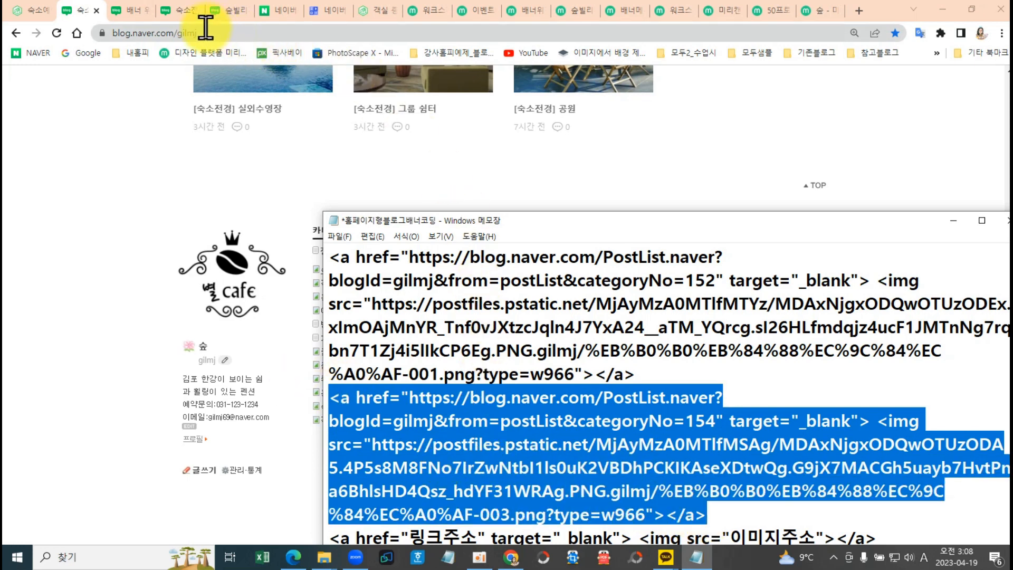
Back in Chrome, open the blog's management page and go to its layout and widget settings (레이아웃·위젯 설정).
scroll(478, 151, "up", 10)
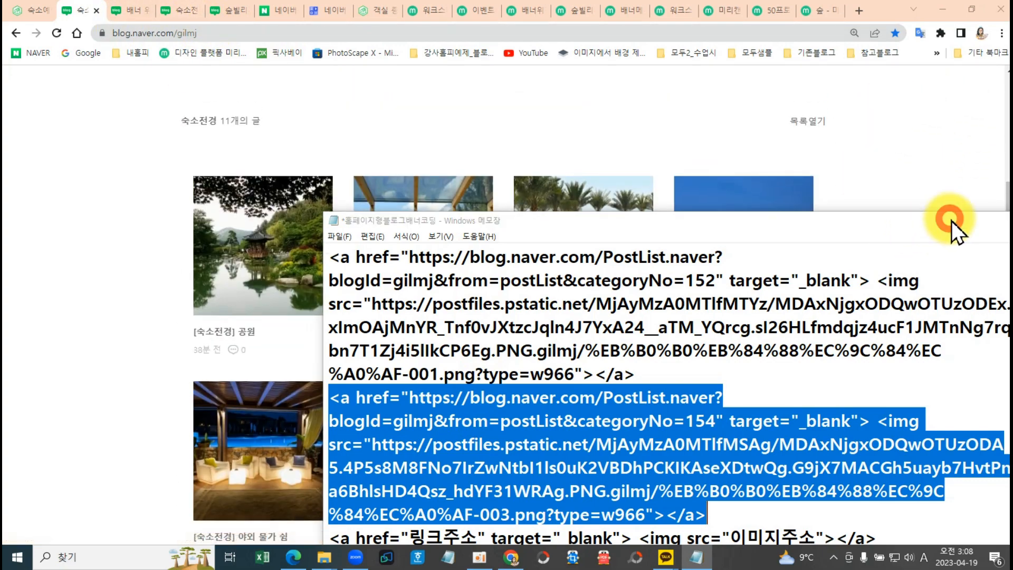
left_click(953, 220)
scroll(845, 106, "up", 6)
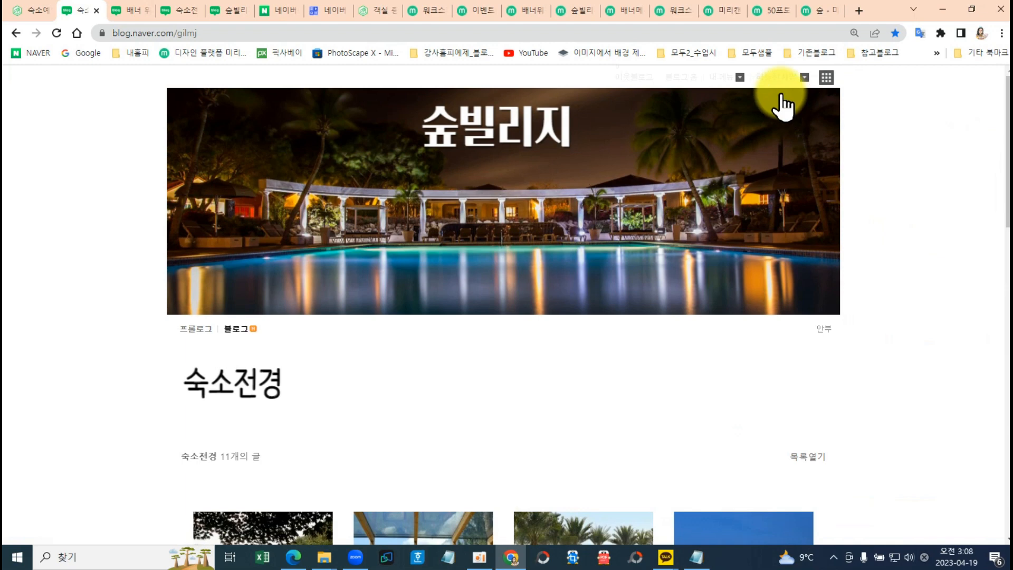
left_click(724, 77)
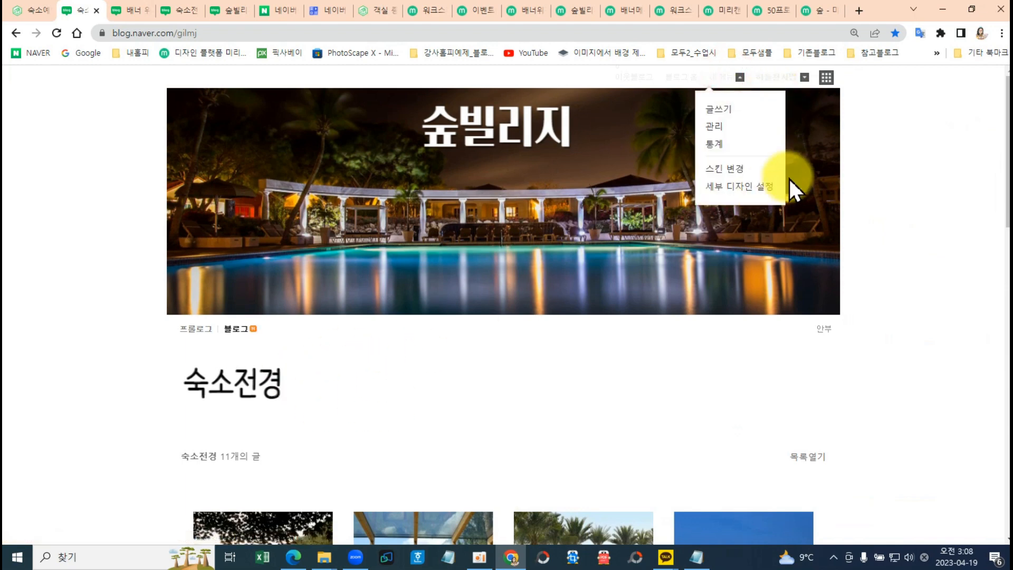
left_click(713, 128)
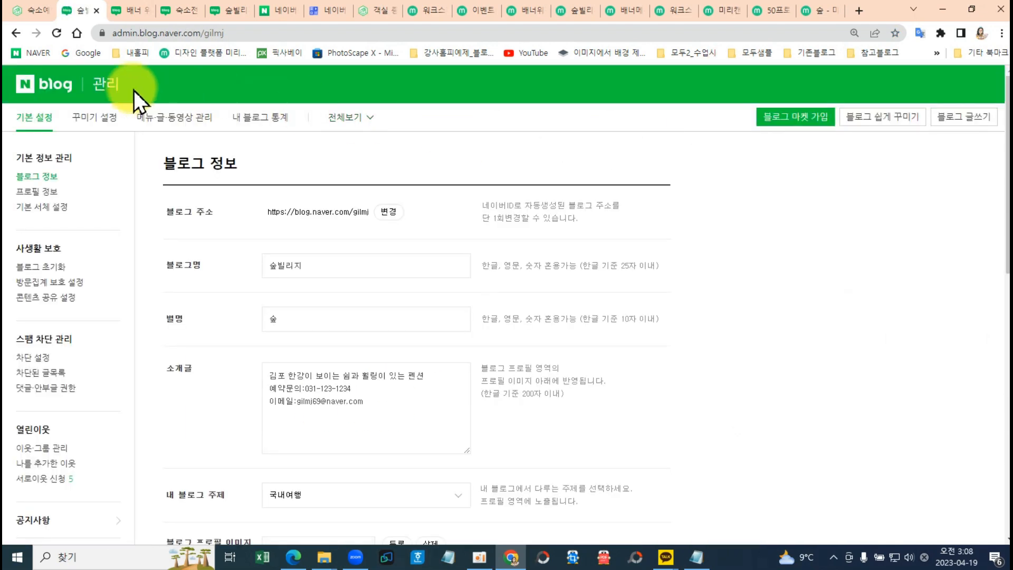
left_click(96, 127)
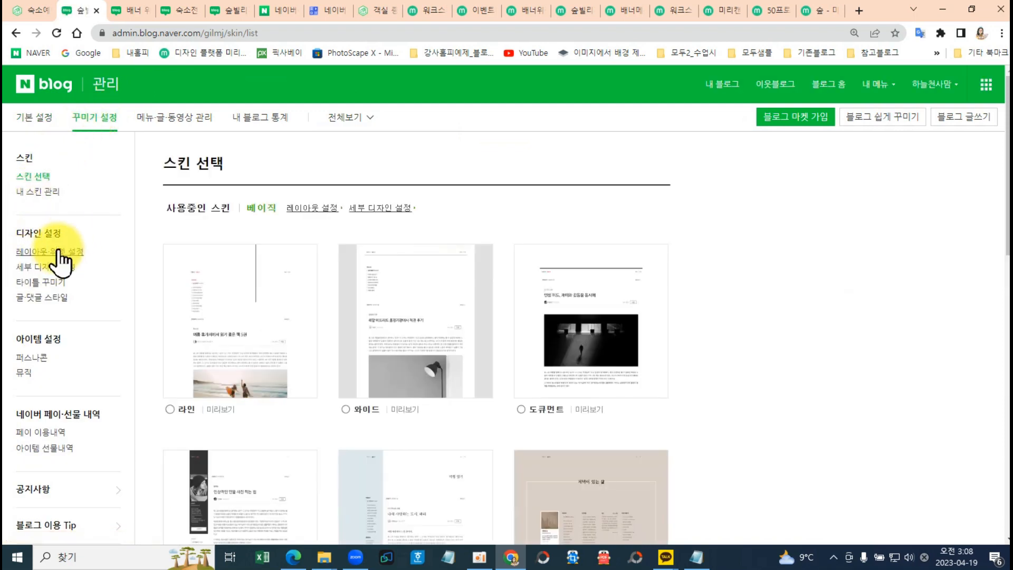
left_click(58, 252)
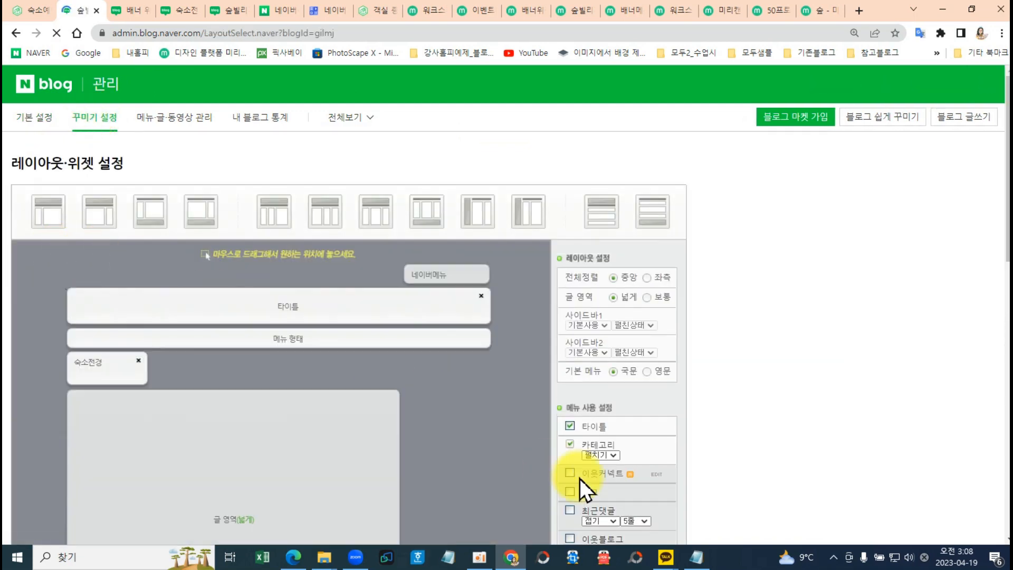
Register a custom widget named 예약하기 using the copied banner code and confirm the registration.
scroll(804, 410, "down", 10)
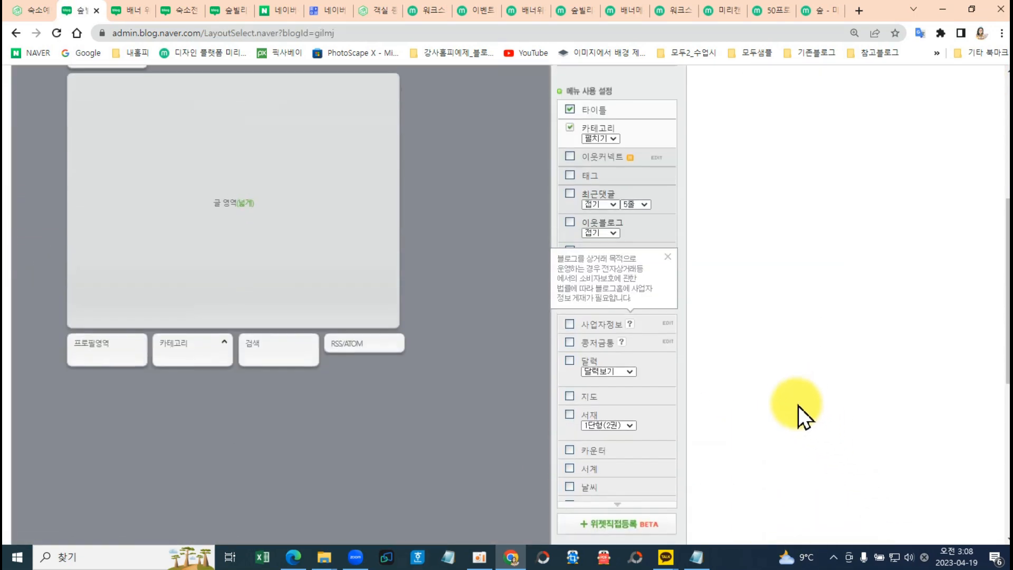
left_click(586, 338)
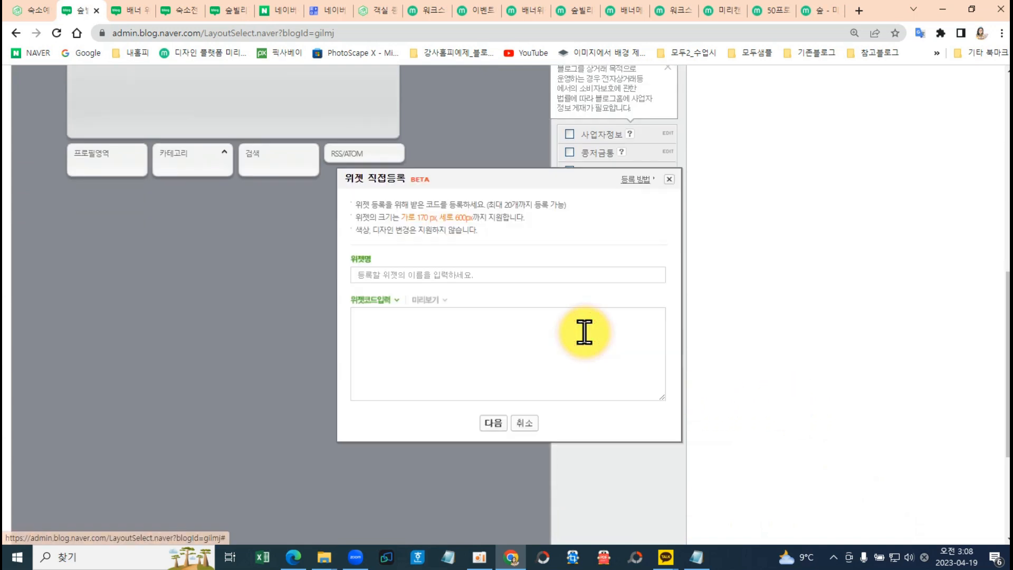
left_click(441, 273)
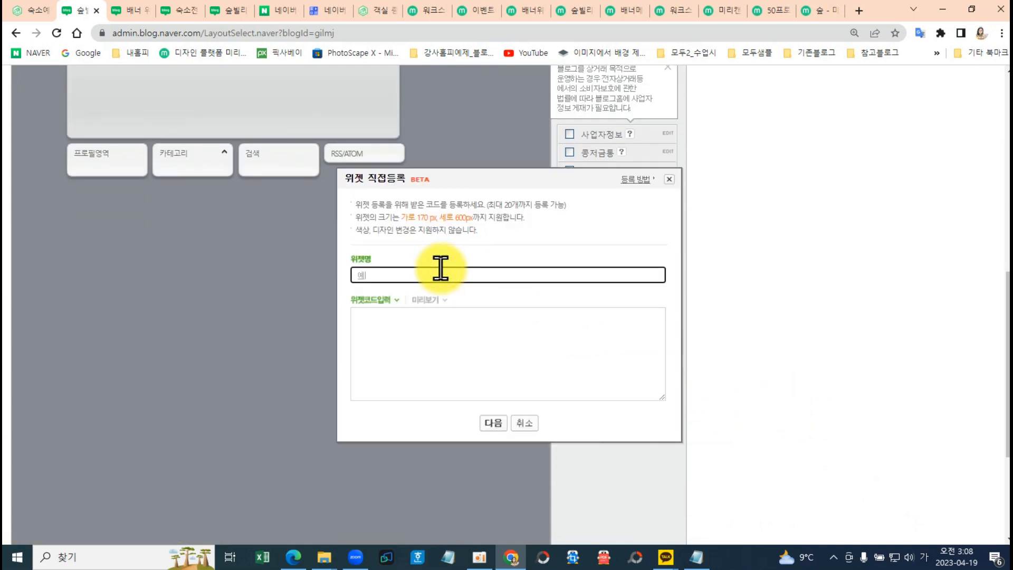
type("예약하기")
left_click(404, 352)
type("<a href=\"https://blog.naver.com/PostList.naver?blogId=gilmj&from=postList&categoryNo=154\" target=\"_blank\"> <img src=\"https://postfiles.pstatic.net/MjAyMzA0MTlfMSAg/MDAxNjgxODQwOTUzODA5.4P5s8M8FNo7lrZwNtbl1Is0uK2VBDhPCKlKAseXDtwQg.G9jX7MACGh5uayb7HvtPna6BhlsHD4Osz_hdYF31WRAg.PNG.gilmj/%EB%B0%B0%EB%84%88%EC%9C%84%EC%A0%AF-003.png?type=w966\"> </a>")
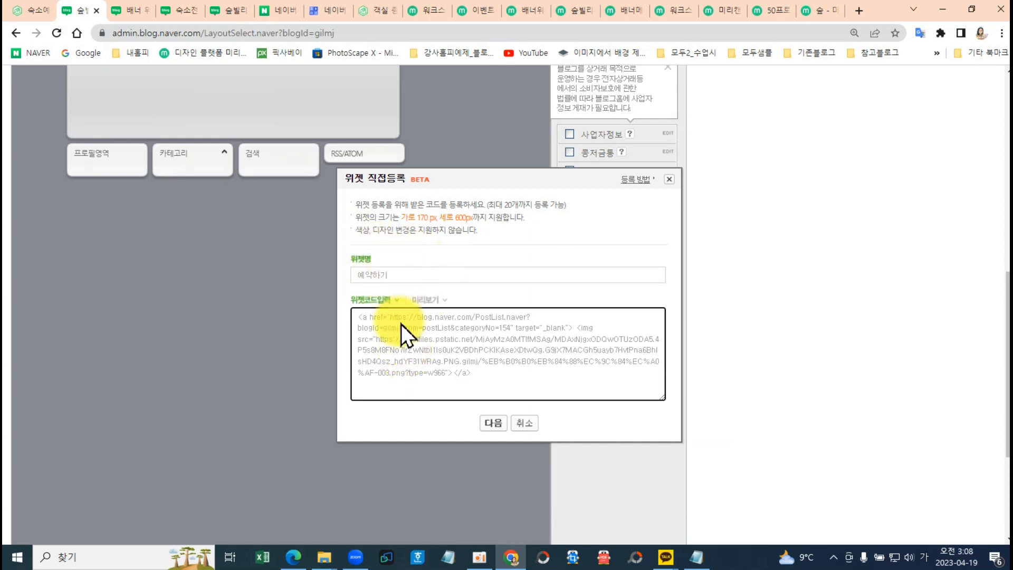
left_click(495, 423)
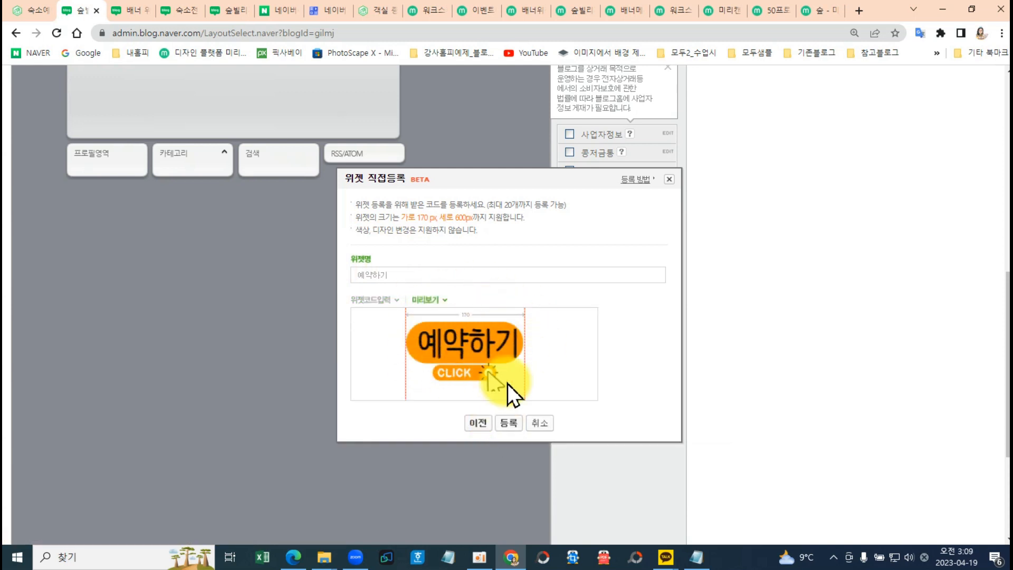
left_click(507, 425)
left_click(622, 105)
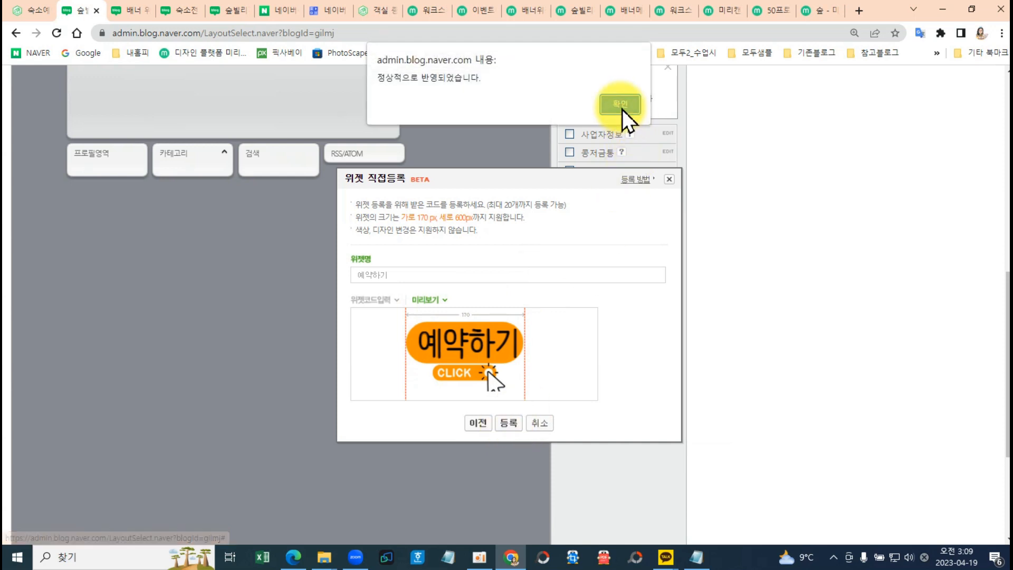
Move the 예약하기 widget beside 숙소전경 above the post area, apply the layout, and check the blog page.
scroll(382, 283, "up", 2)
left_click_drag(458, 285, 205, 336)
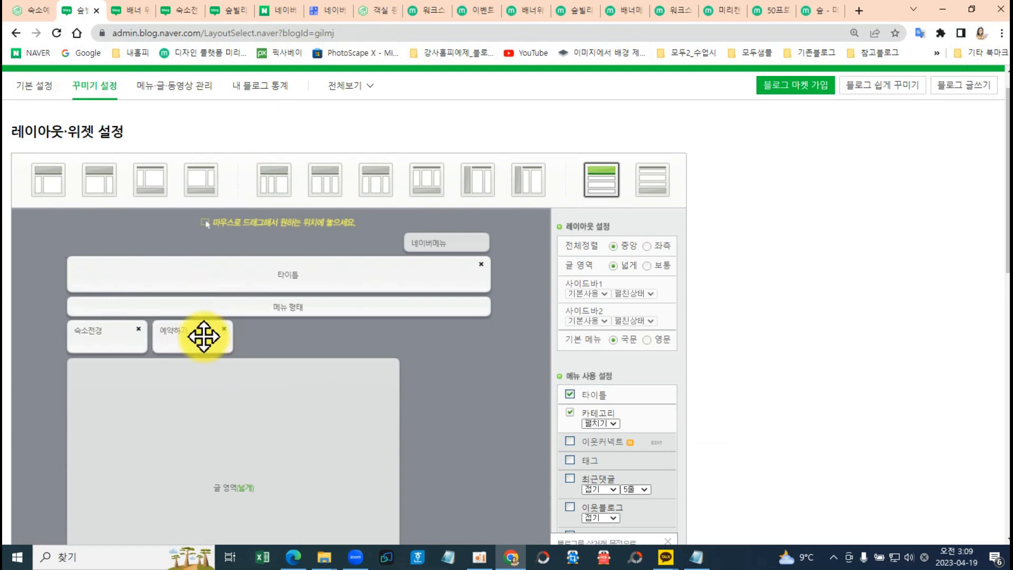
scroll(432, 420, "down", 10)
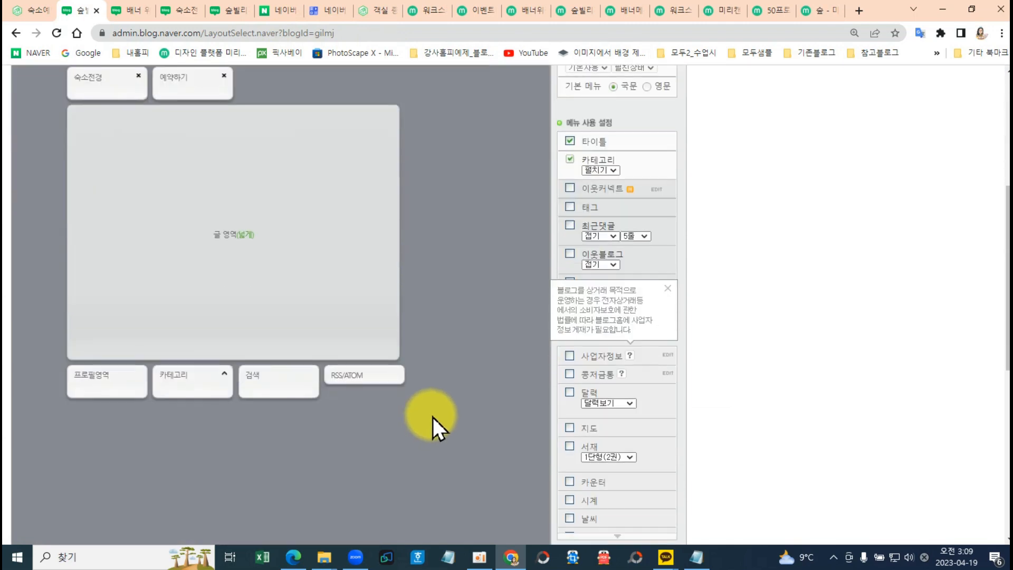
left_click(317, 507)
left_click(575, 103)
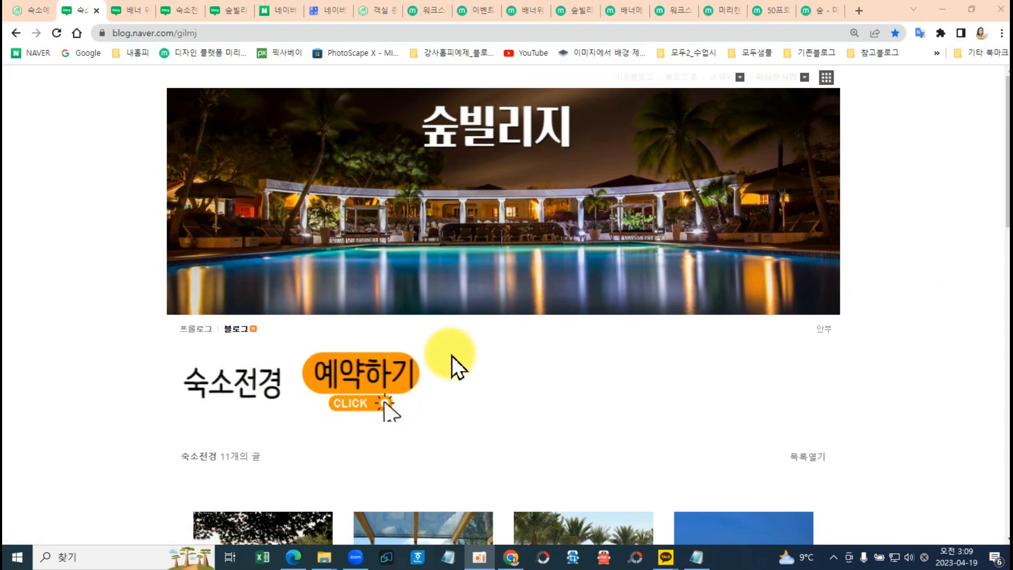
scroll(483, 396, "down", 8)
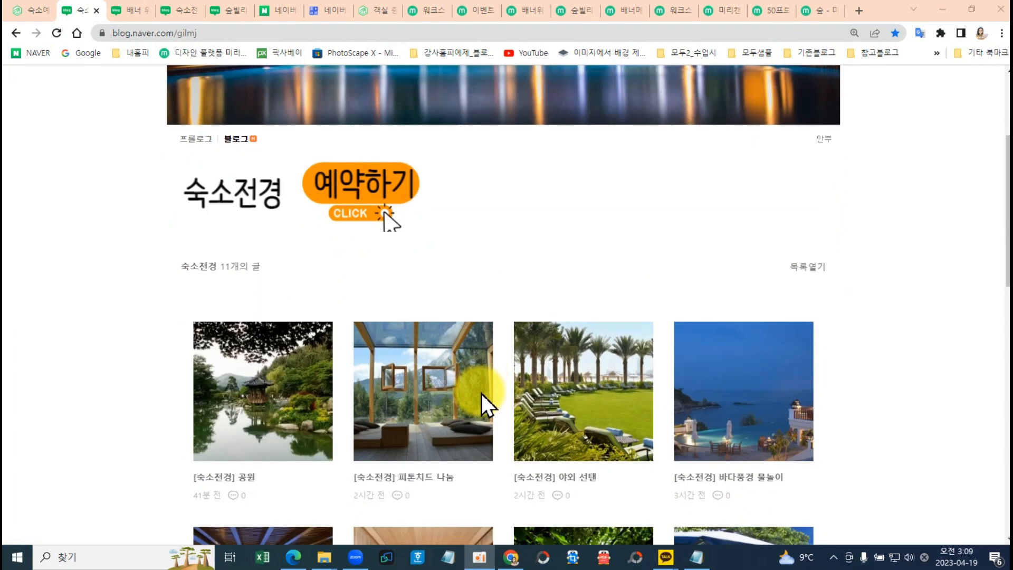
scroll(481, 396, "up", 8)
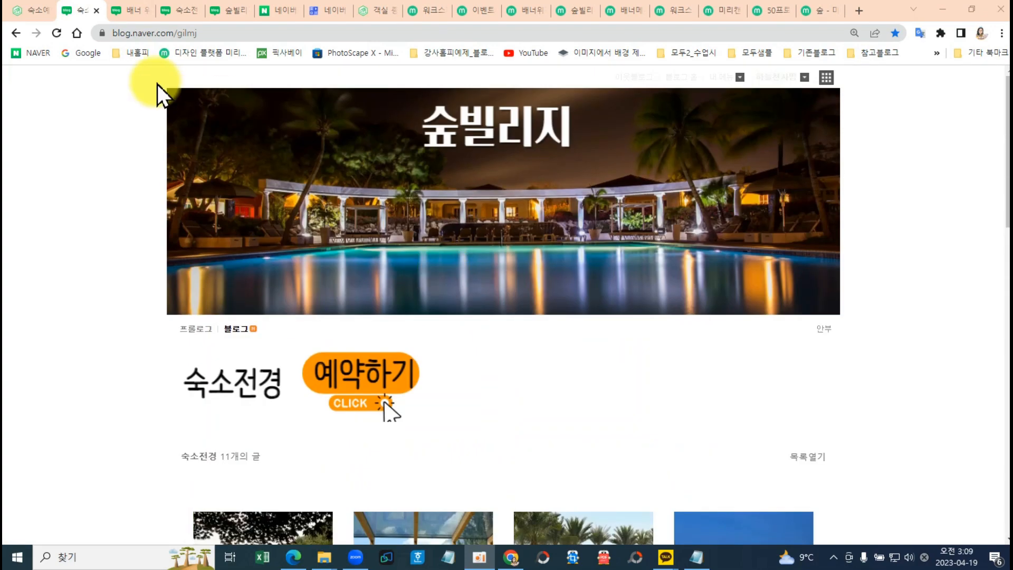
Copy the 방문후기 banner's image address from the blog post and paste it over the third code's 이미지주소 placeholder in Notepad.
left_click(144, 11)
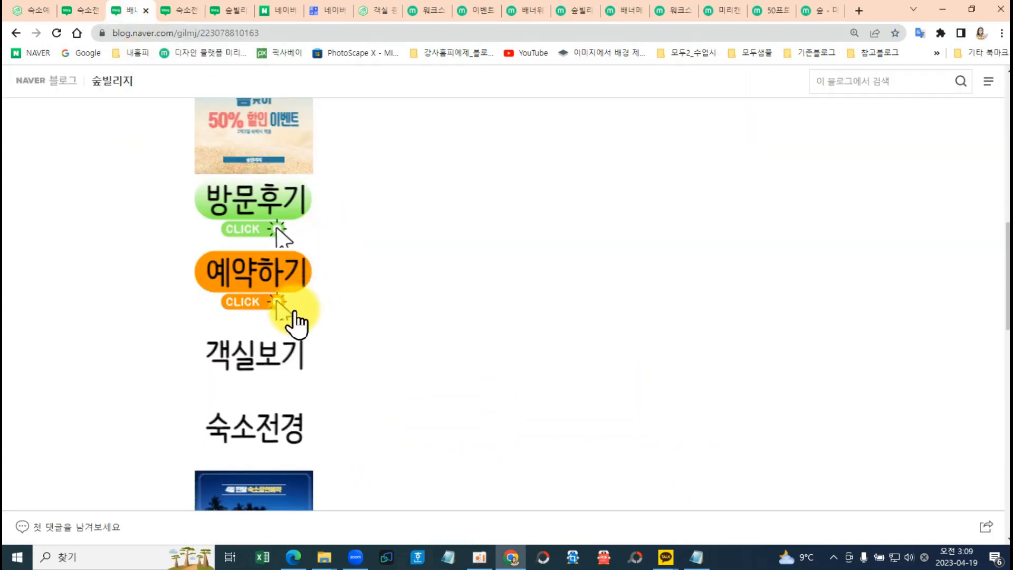
right_click(257, 207)
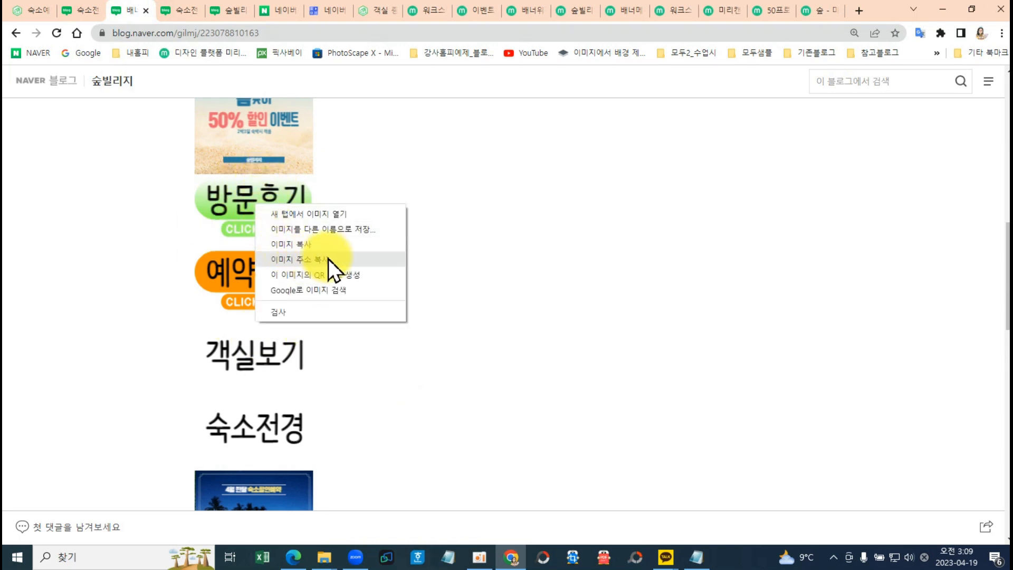
left_click(315, 261)
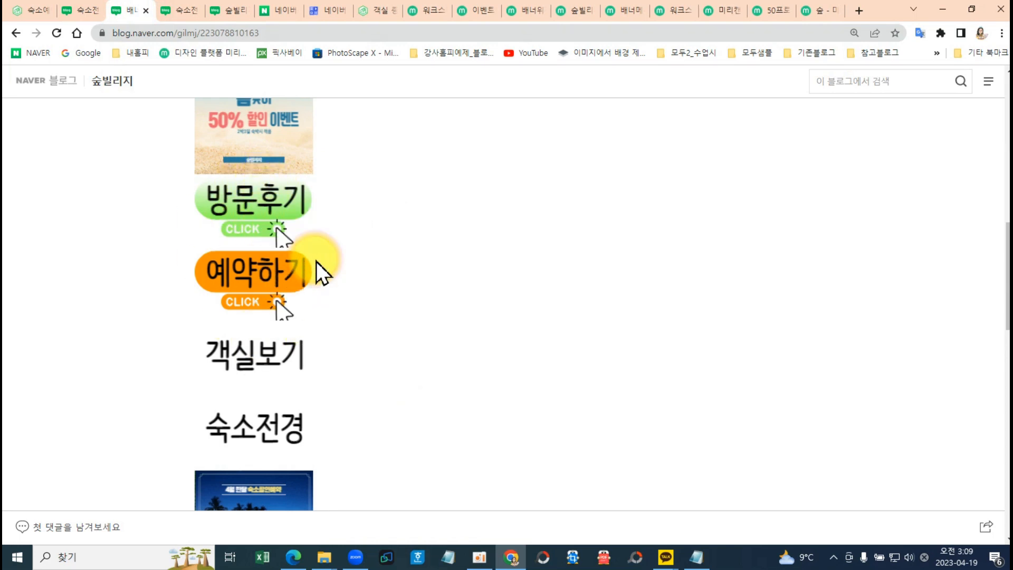
left_click(698, 556)
scroll(738, 491, "down", 1)
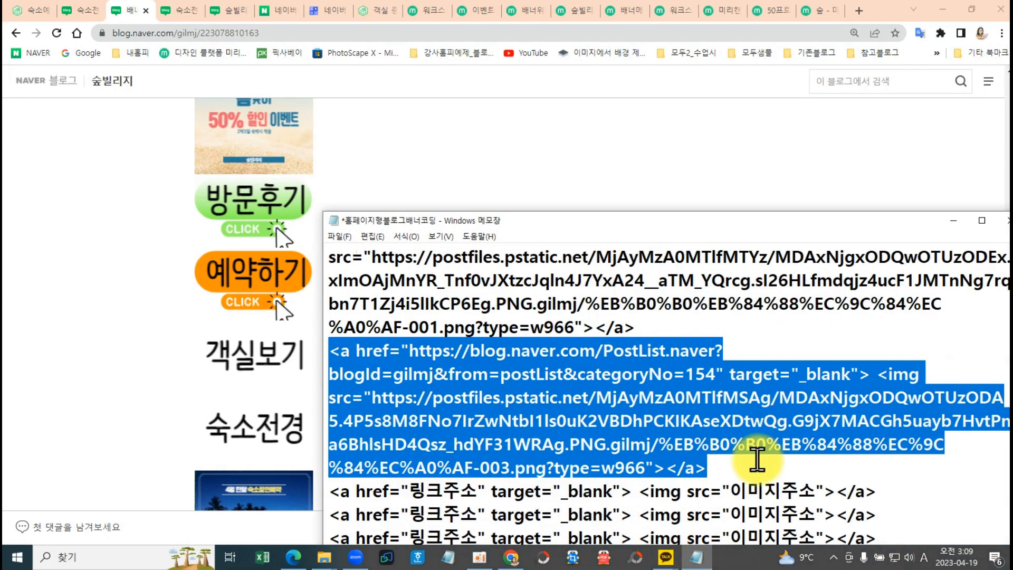
left_click(745, 490)
left_click_drag(745, 491, 823, 490)
type("https://postfiles.pstatic.net/MjAyMzA0MTlfMjgx/MDAxNjgxODQwOTUzODEy.cgFA_bk6zNf9cU4PZnhofAAF0P0TwZLSBKX8Ja7bahEg.LyU4brb3g3erfFd4nEXRMpVCd-TJrokcapx7tHp1OJlg.PNG.gilmj/%EB%B0%B0%EB%84%88%EC%9C%84%EC%A0%AF-004.png?type=w966")
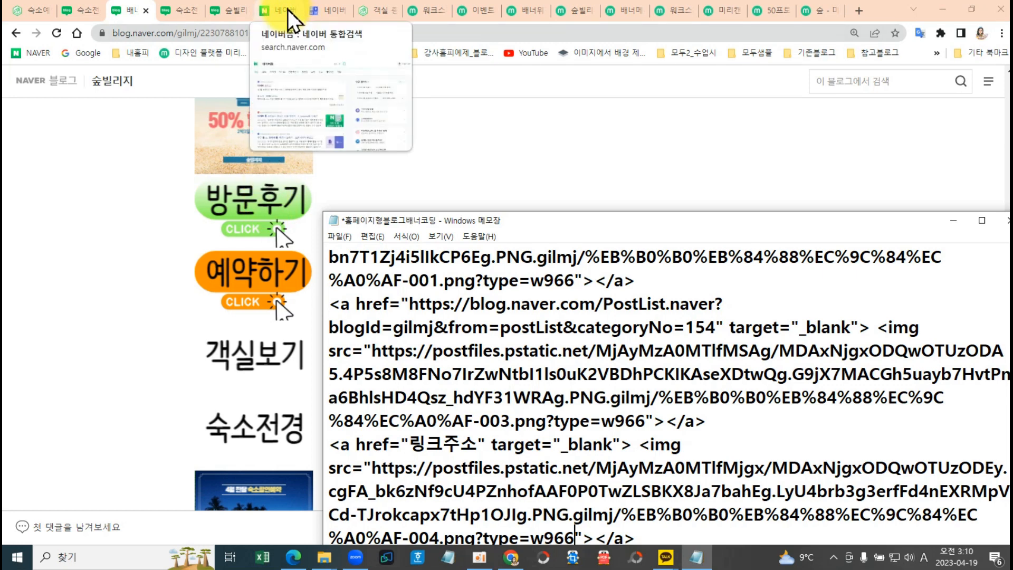
In Chrome, open the 이용후기 page of the 숲빌리지 modoo site and copy its web address.
left_click(34, 9)
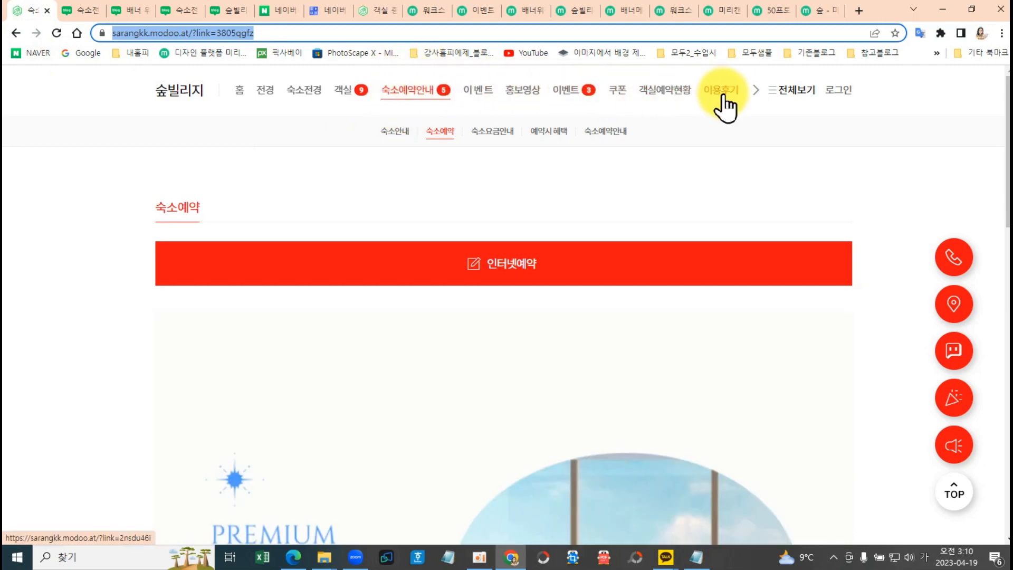
left_click(724, 106)
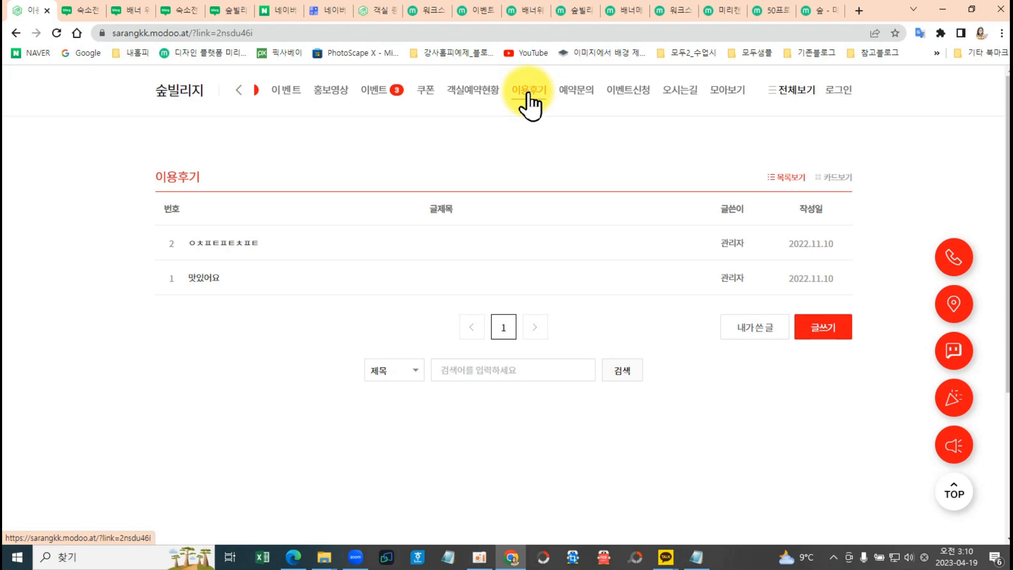
left_click(235, 33)
key("ctrl+c")
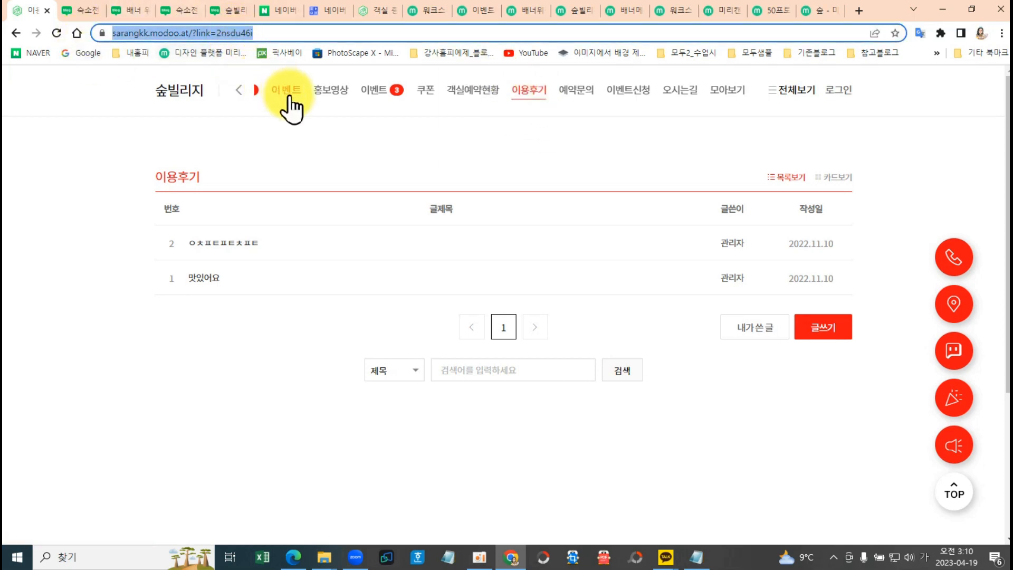
In Notepad, replace the third code's 링크주소 placeholder with the copied 이용후기 page address and copy the whole banner code.
left_click(697, 557)
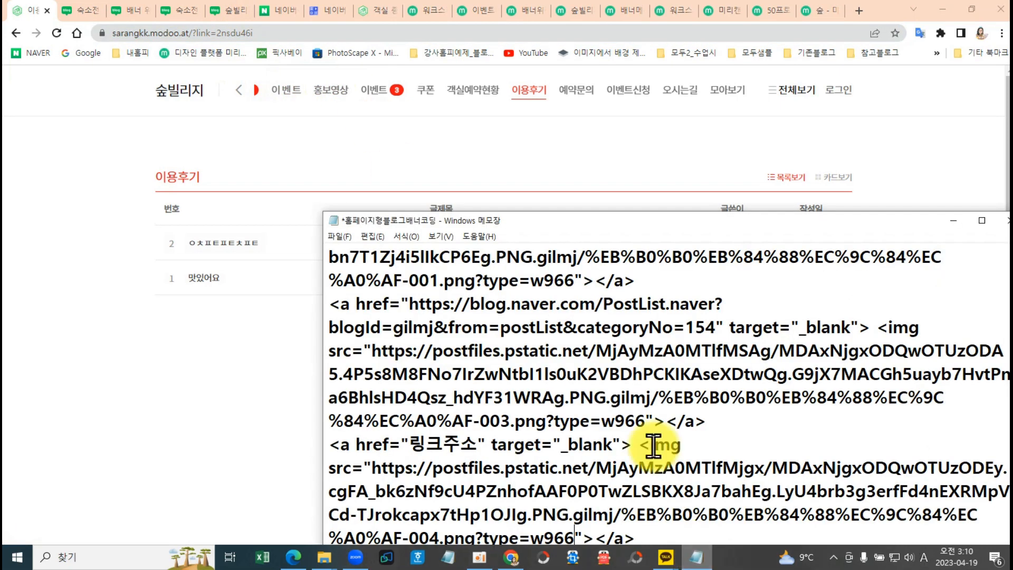
left_click_drag(410, 444, 465, 441)
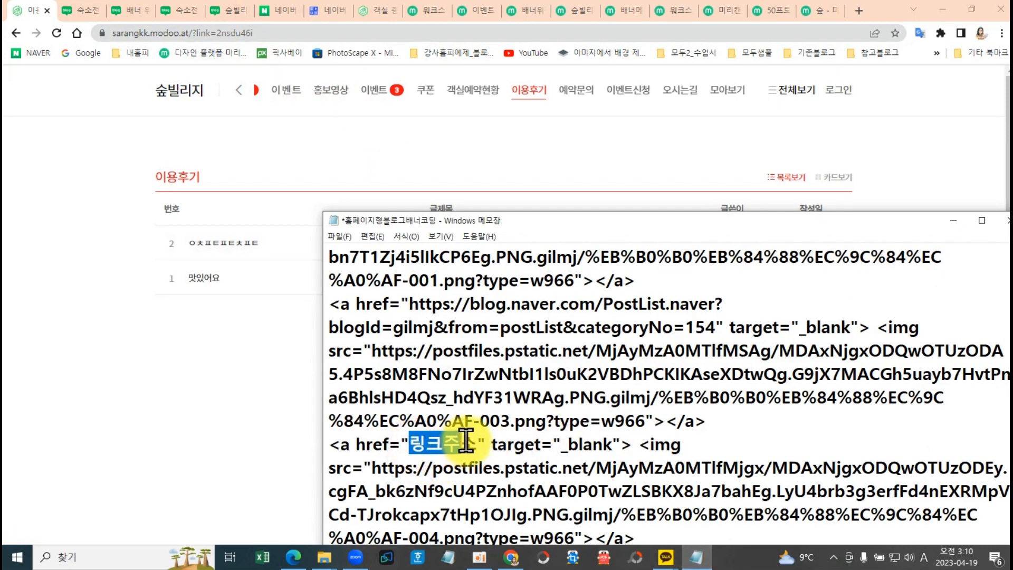
key("ctrl+v")
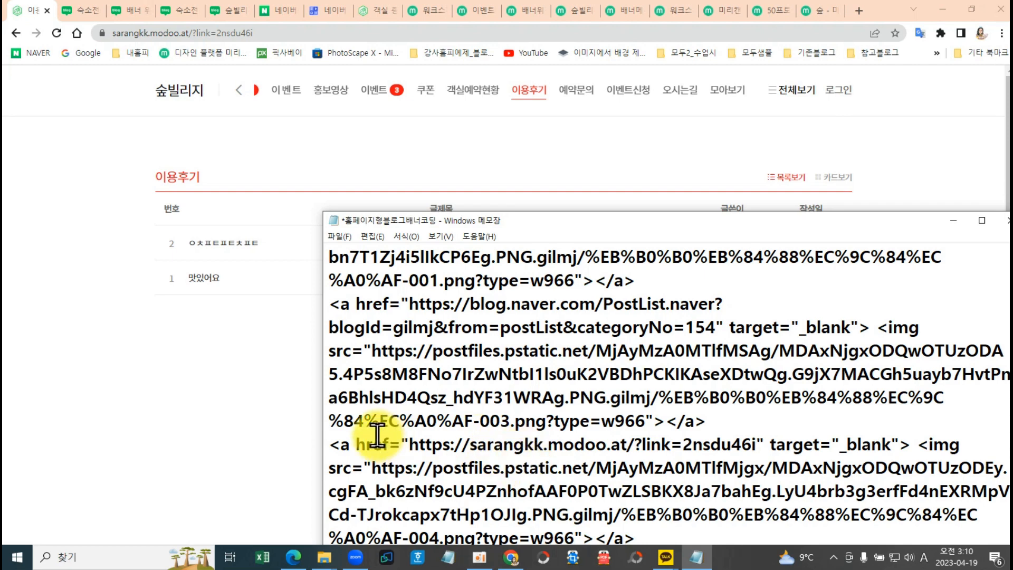
left_click_drag(332, 444, 637, 537)
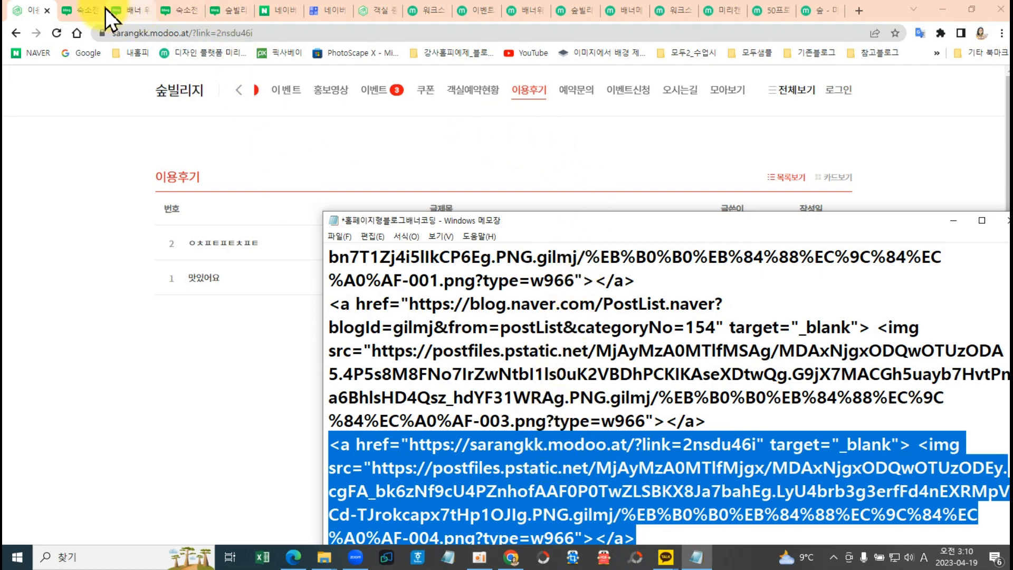
Return to the blog in Chrome and open its layout and widget settings (레이아웃·위젯 설정) from the management page.
left_click(88, 8)
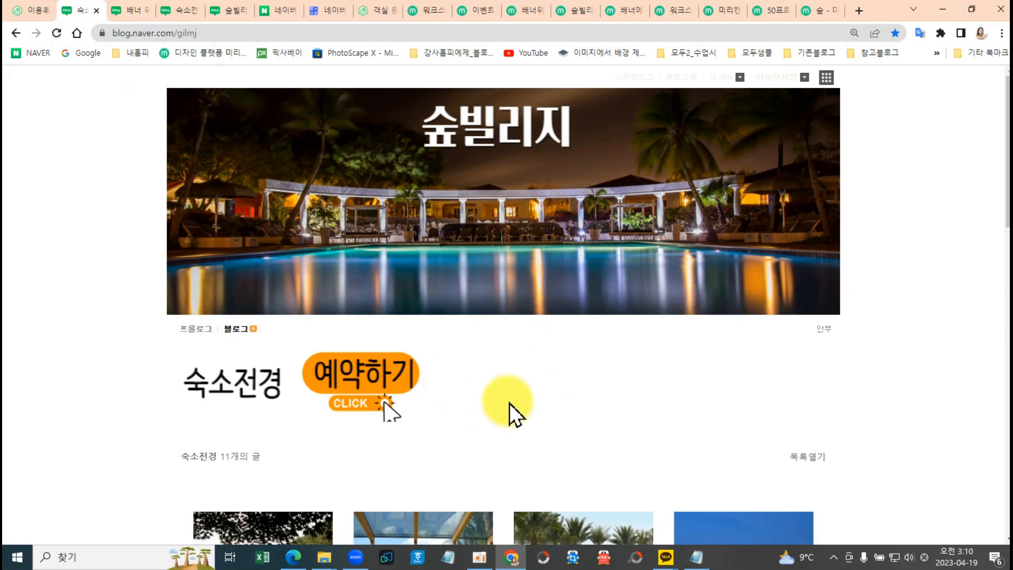
left_click(719, 76)
left_click(721, 127)
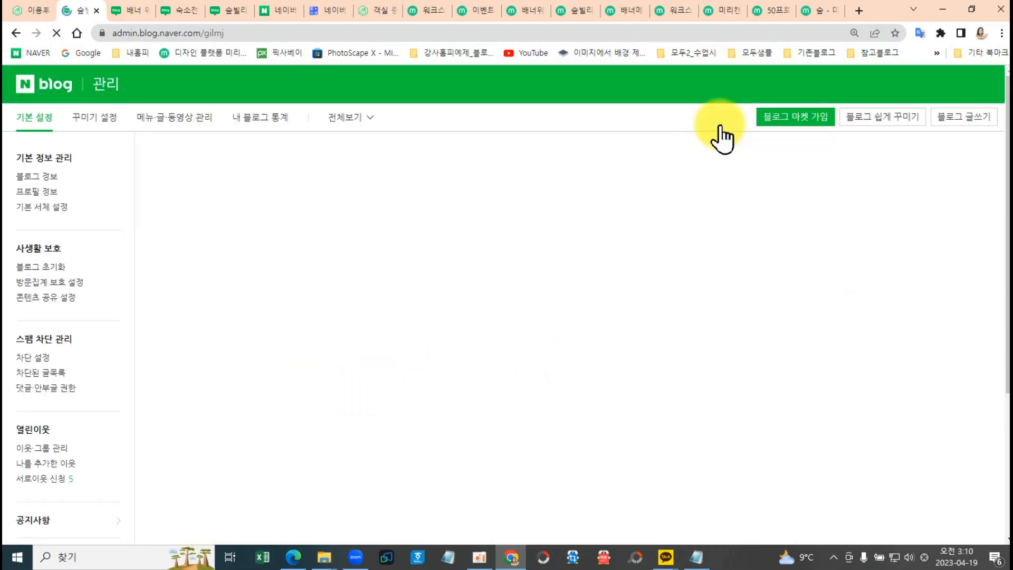
left_click(94, 118)
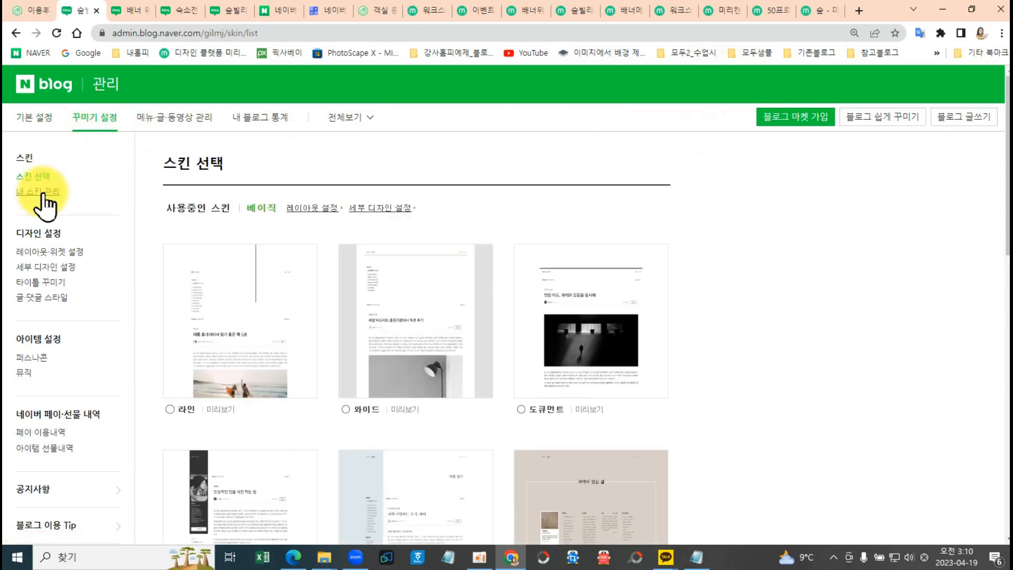
left_click(36, 255)
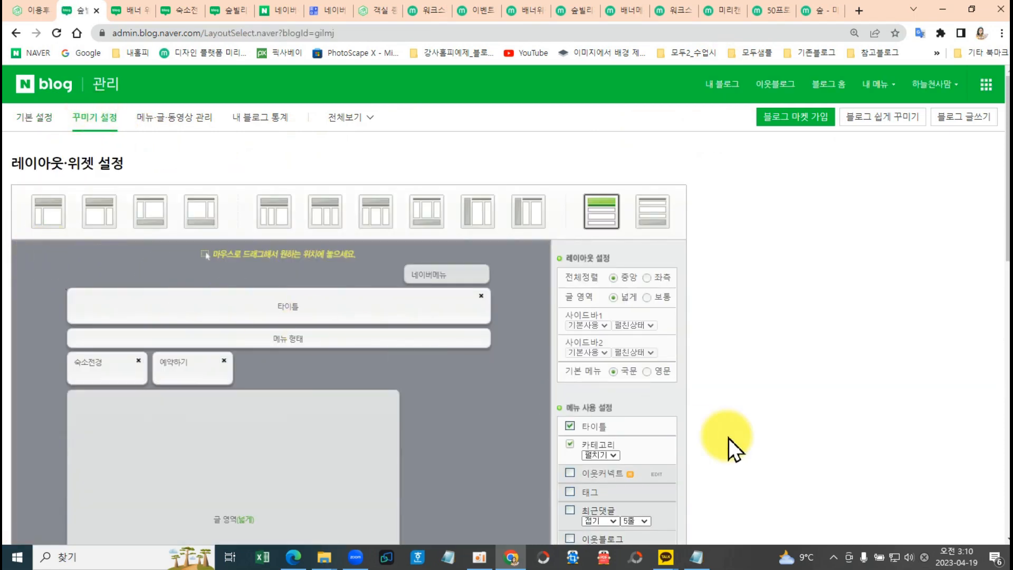
Register a custom widget named 방문후기 with the copied banner code and place it beside 예약하기 above the post area.
scroll(751, 439, "down", 3)
scroll(752, 439, "down", 3)
left_click(610, 402)
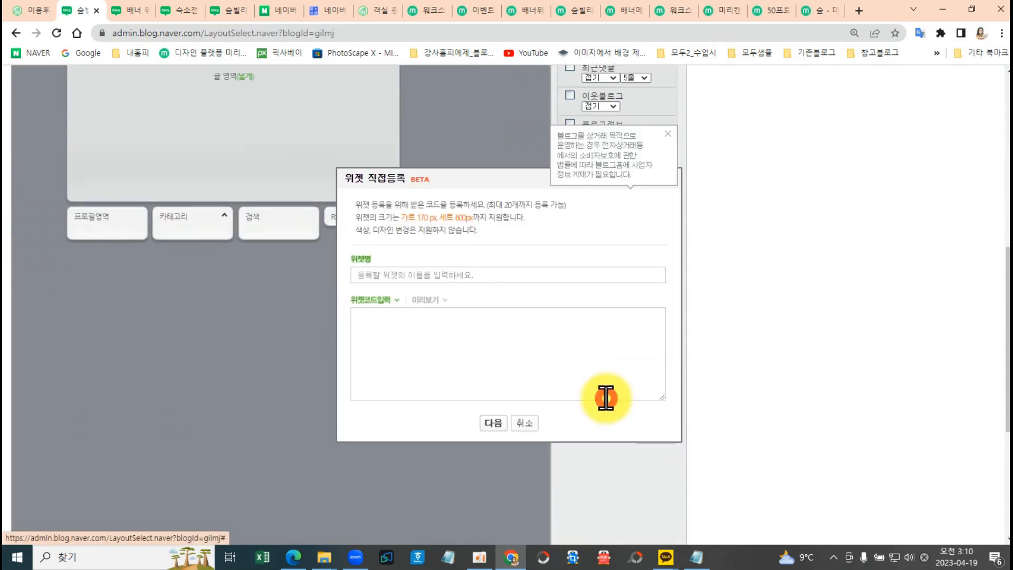
left_click(490, 274)
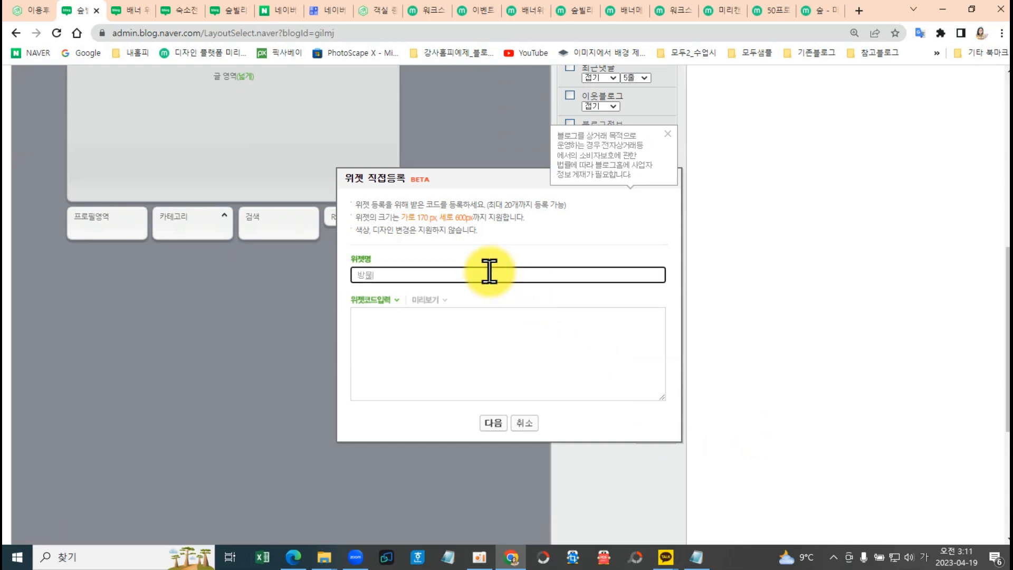
type("방문후기")
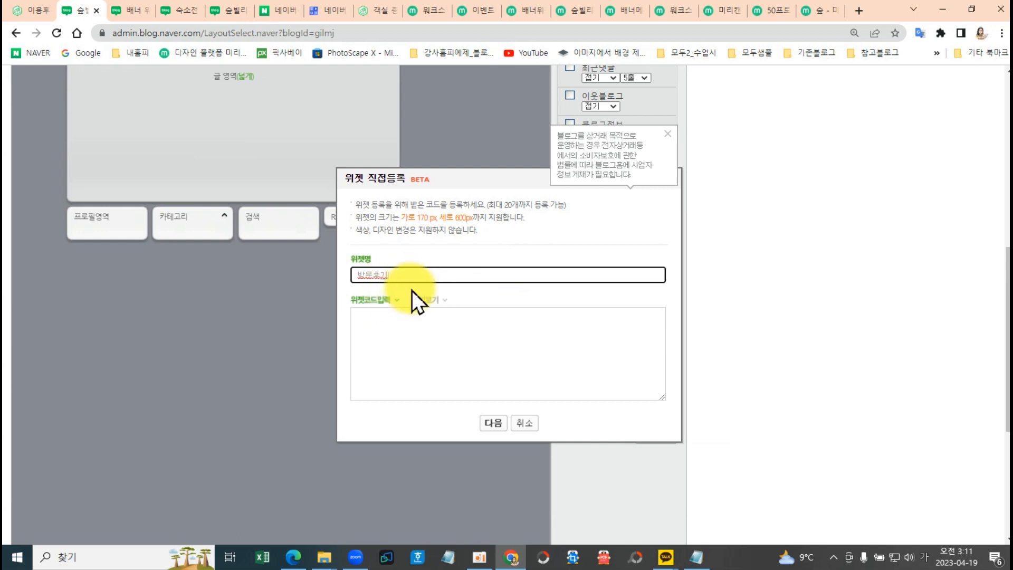
left_click(390, 331)
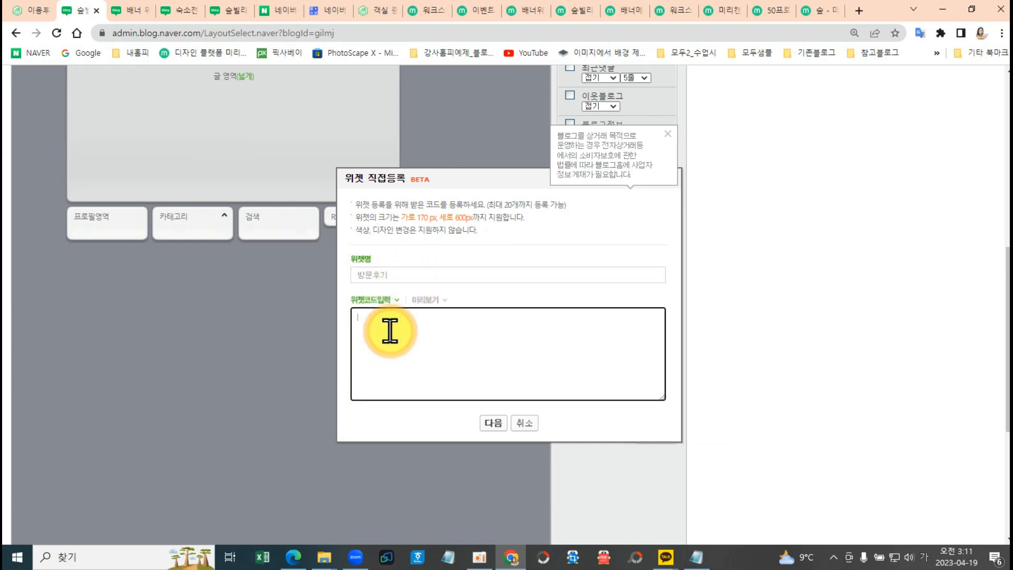
key("ctrl+v")
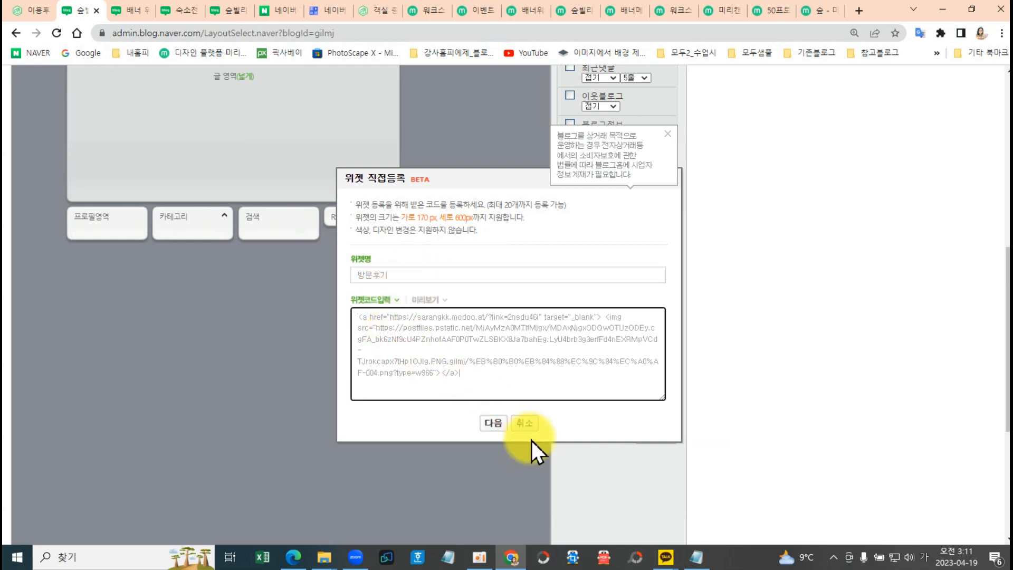
left_click(492, 423)
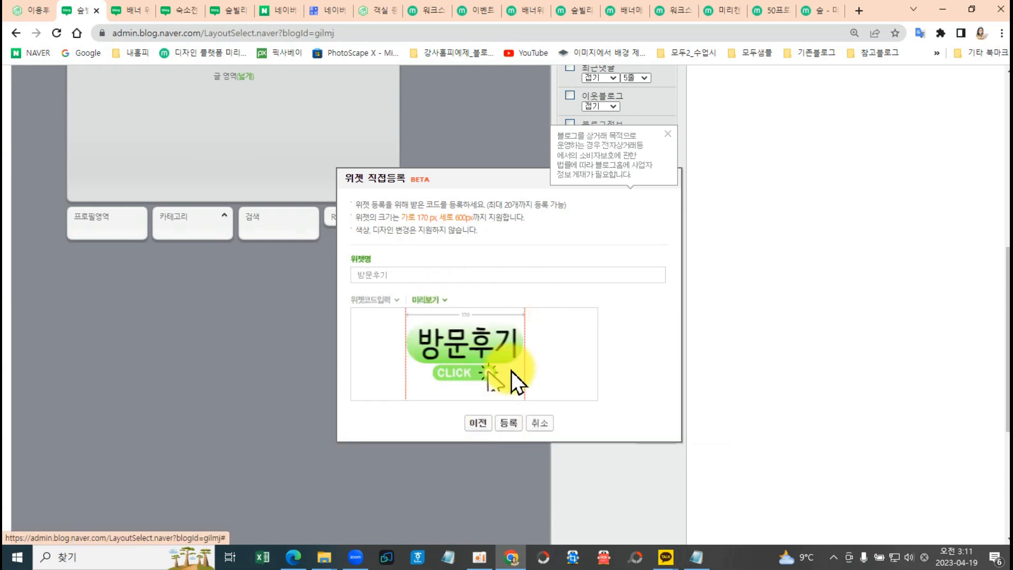
left_click(510, 422)
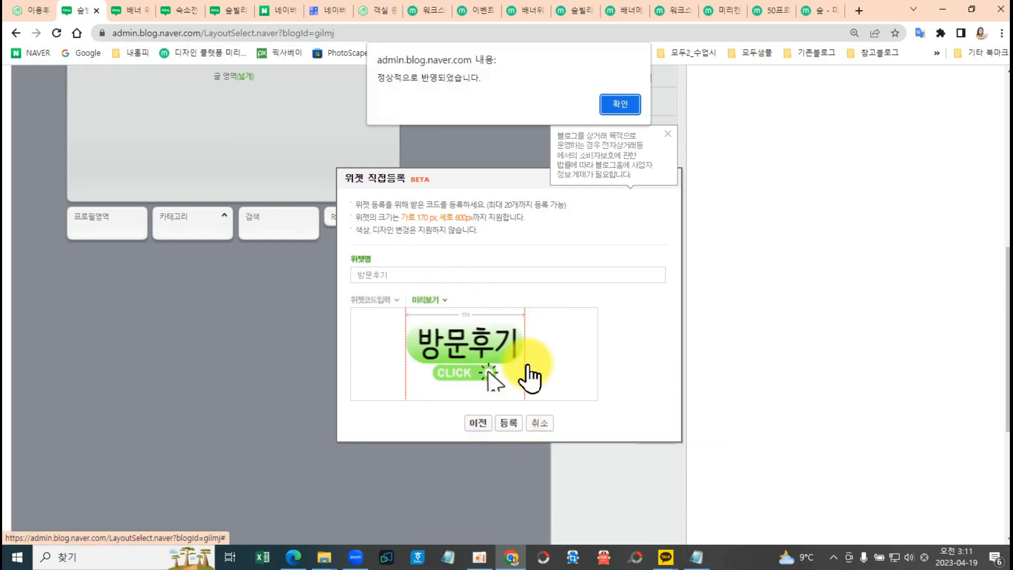
left_click(620, 103)
left_click_drag(446, 231, 287, 167)
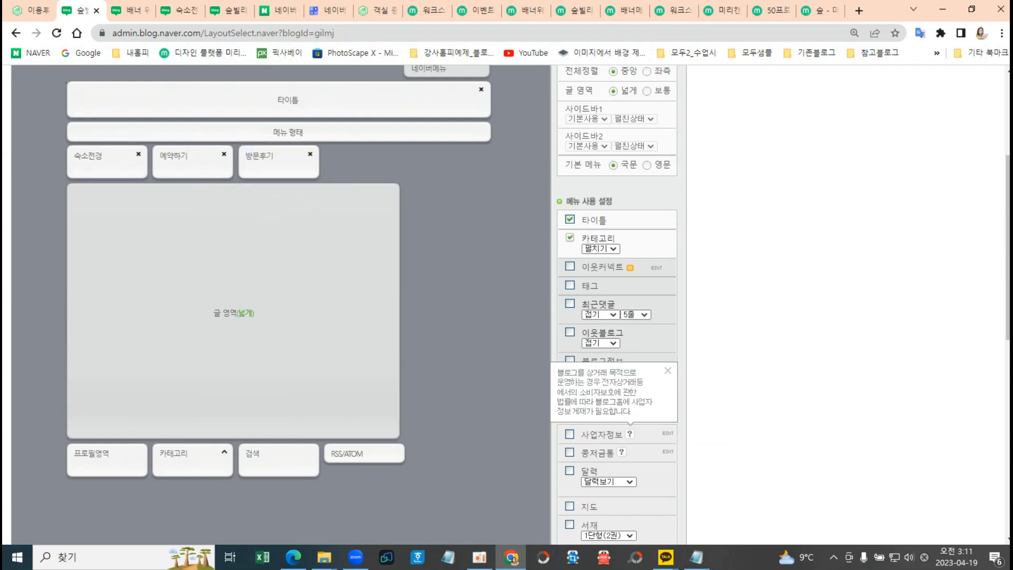
Enable the existing 홈페 and 객실보기 widgets, placing 객실보기 after 숙소전경 and 홈페 at the end of the banner row.
scroll(494, 333, "down", 2)
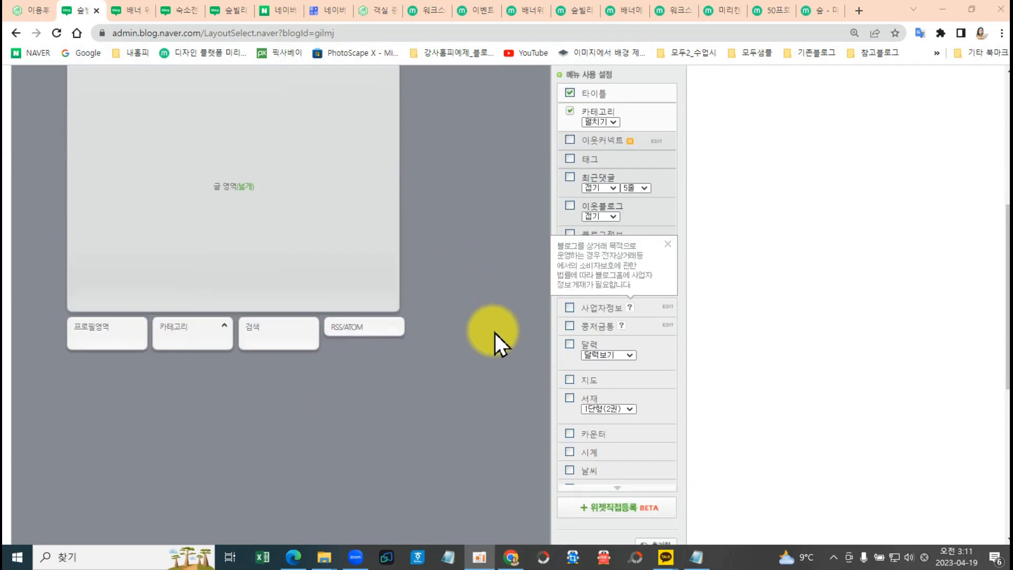
scroll(638, 390, "down", 3)
scroll(638, 375, "down", 3)
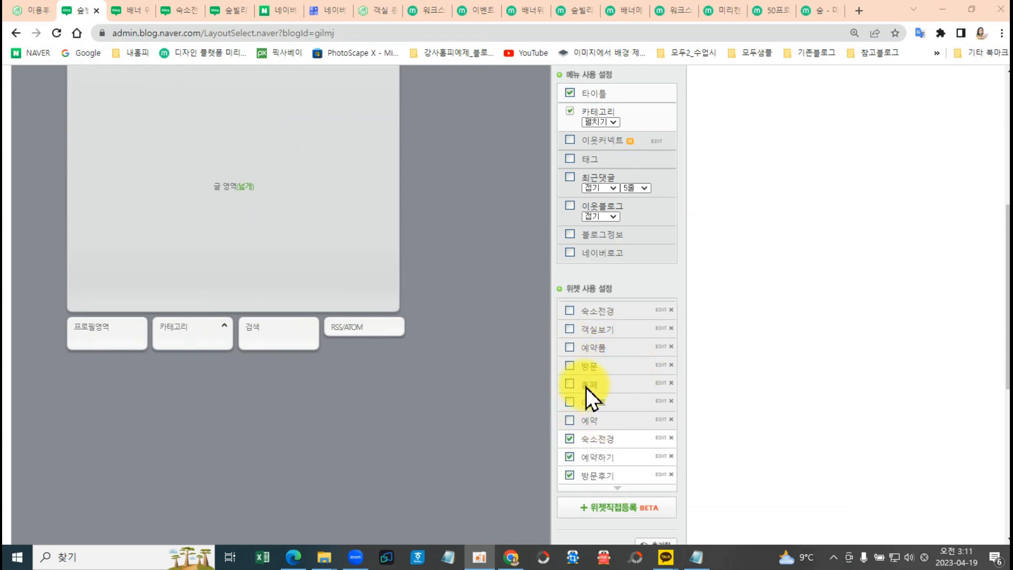
left_click(569, 384)
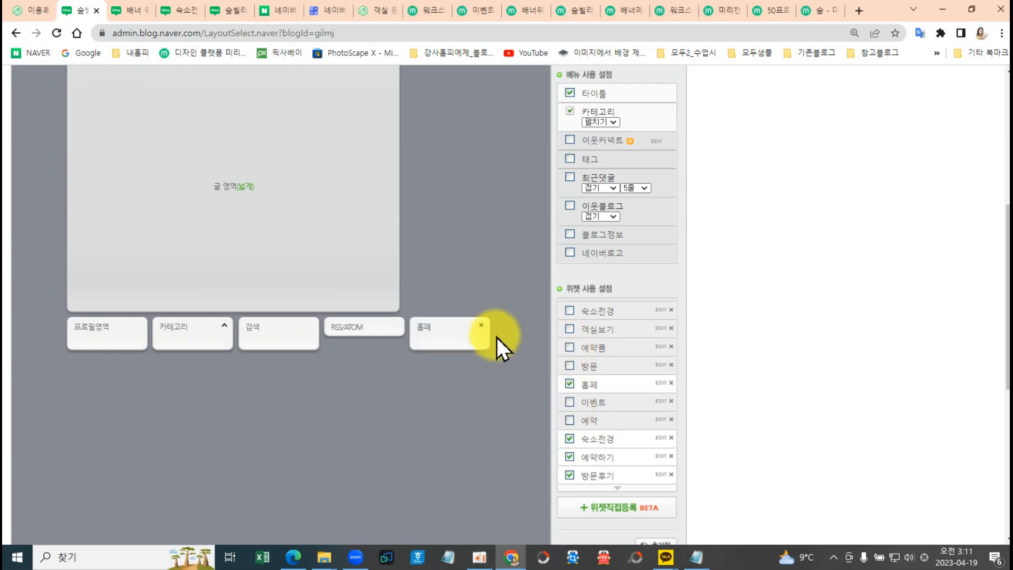
left_click(571, 329)
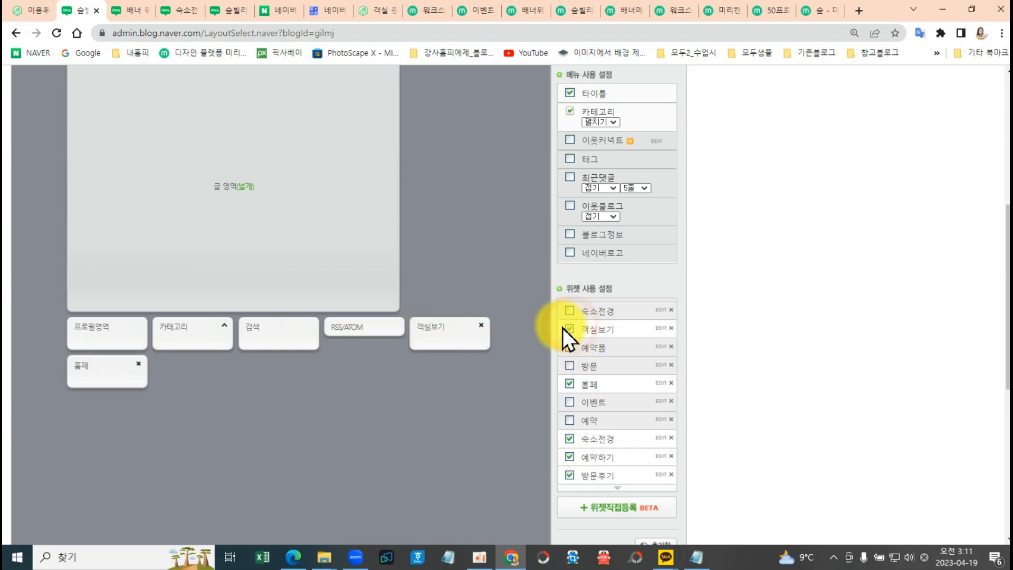
left_click_drag(404, 334, 182, 157)
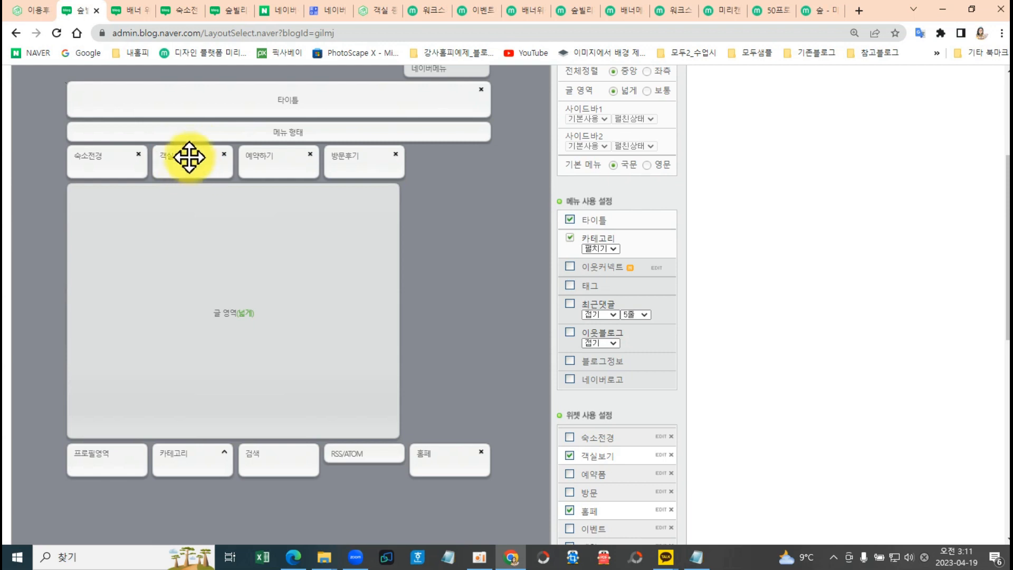
left_click_drag(450, 459, 448, 303)
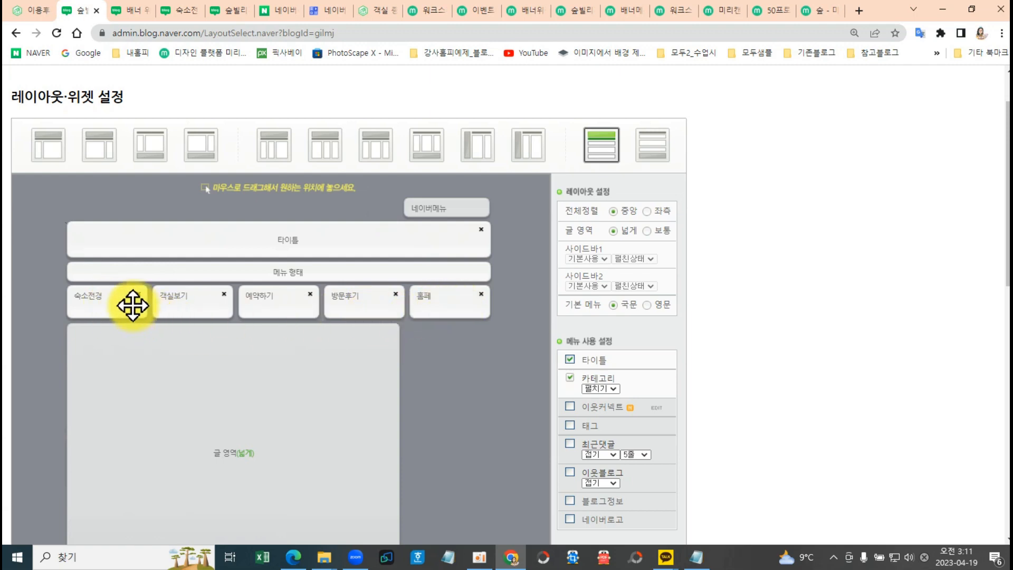
Apply the new widget layout to the blog and confirm it.
scroll(441, 389, "down", 13)
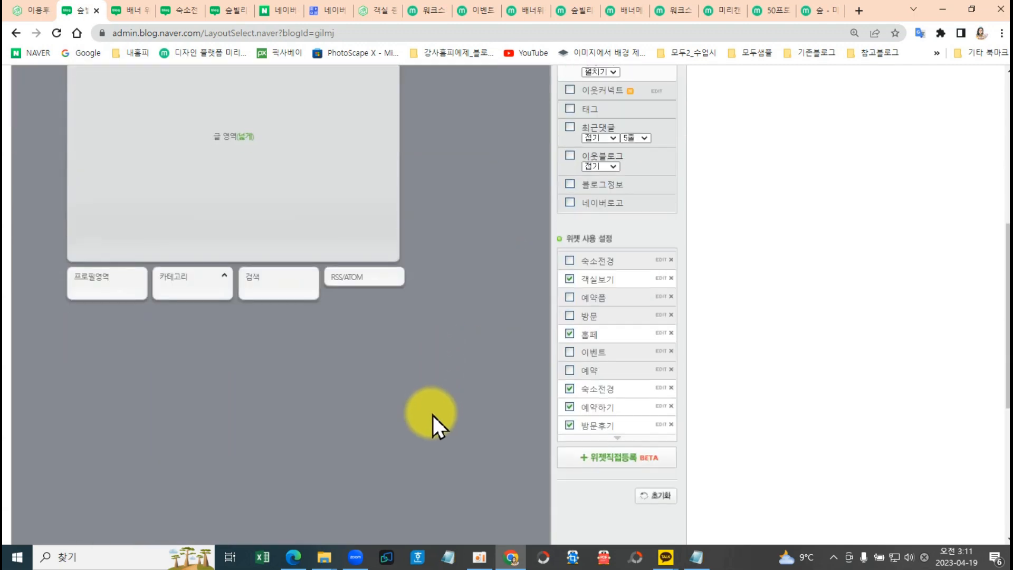
left_click(317, 506)
left_click(574, 108)
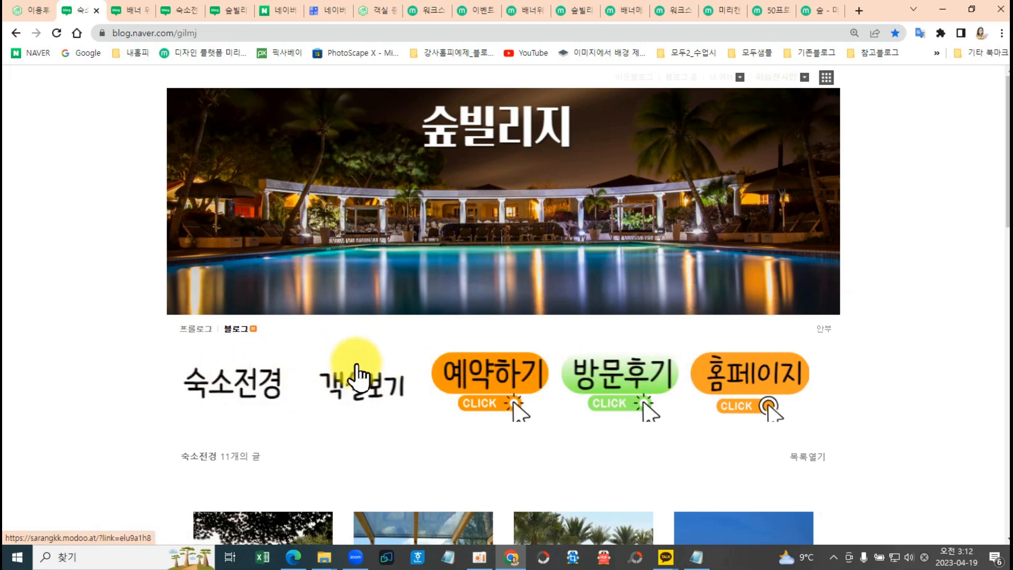
View the sample blog's banner rows in Edge, and return to Chrome to compare the new five-banner row.
left_click(294, 556)
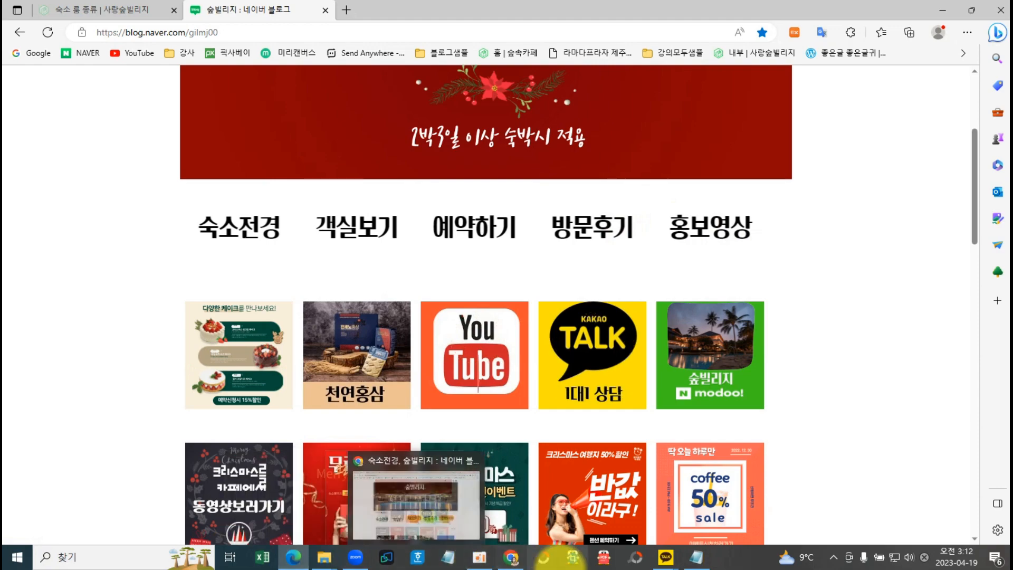
left_click(541, 560)
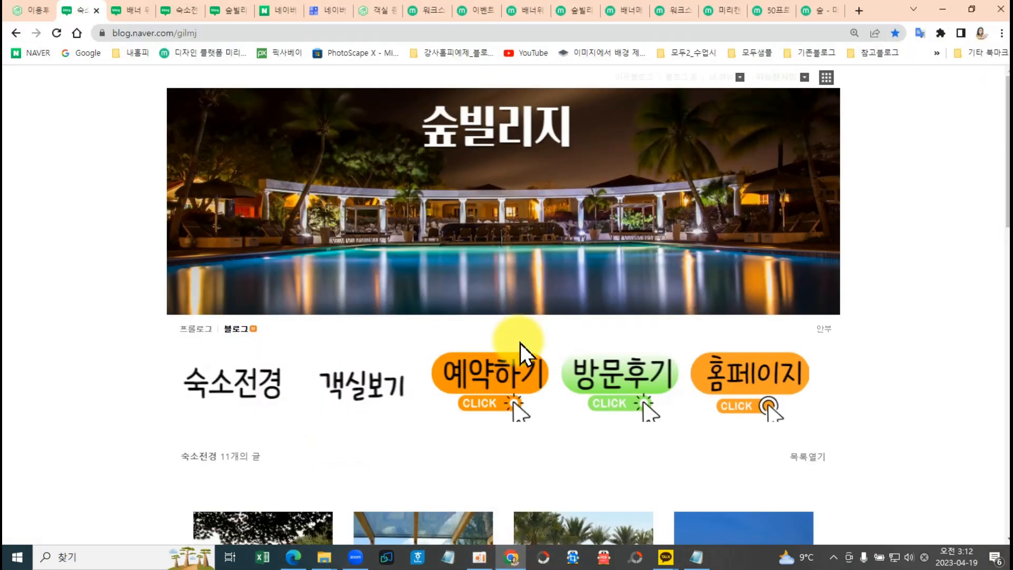
left_click(504, 385)
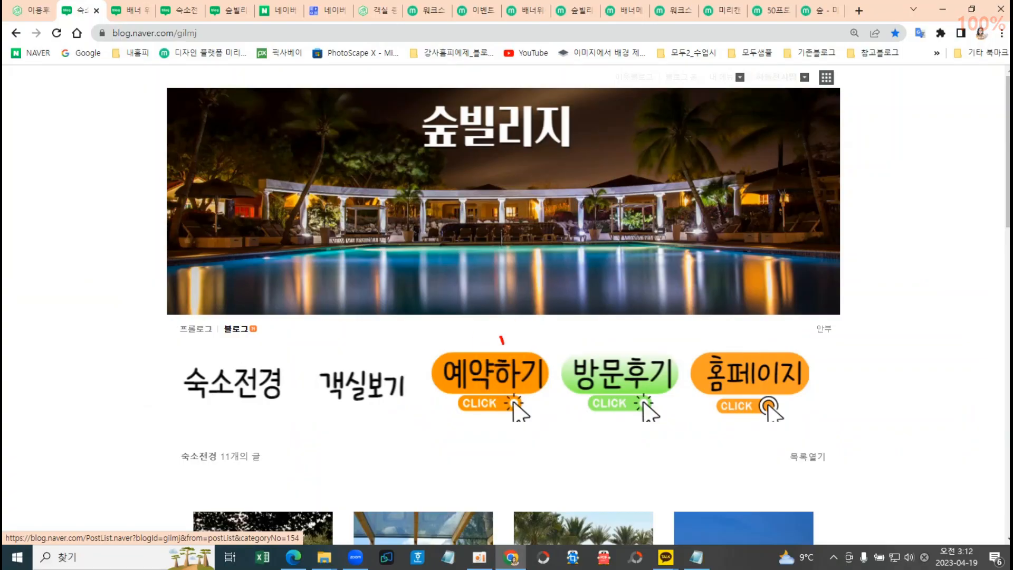
Mark the 예약하기 and 방문후기 banners for comparison, check the sample blog's second banner row in Edge, and return to Chrome.
left_click_drag(501, 339, 537, 327)
left_click_drag(625, 340, 643, 336)
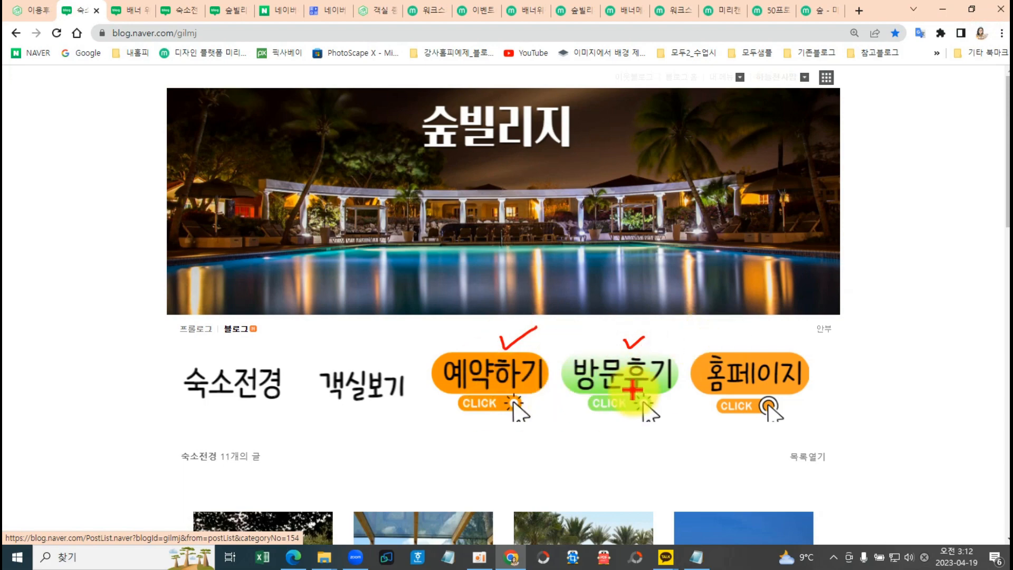
key("Escape")
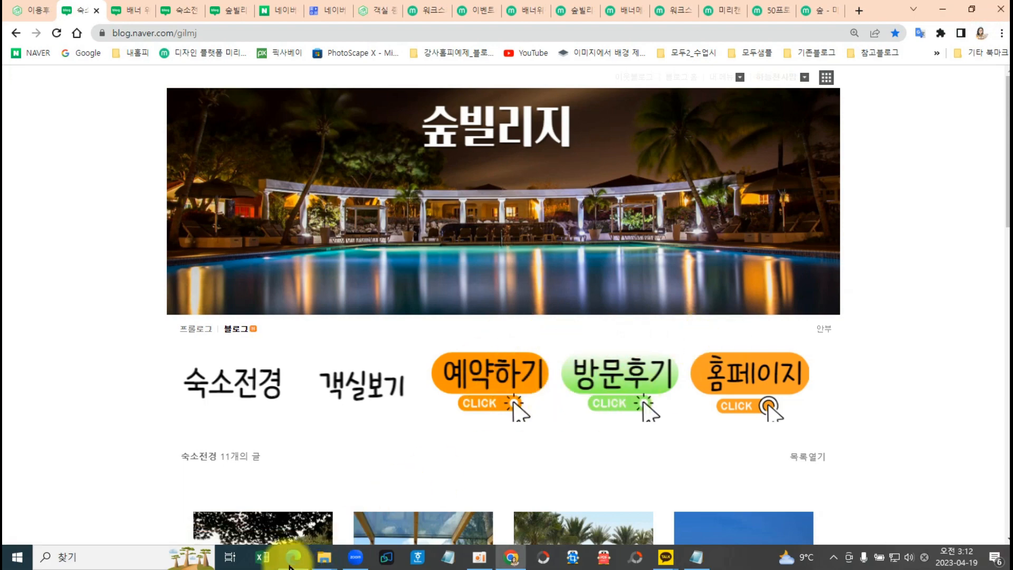
left_click(292, 560)
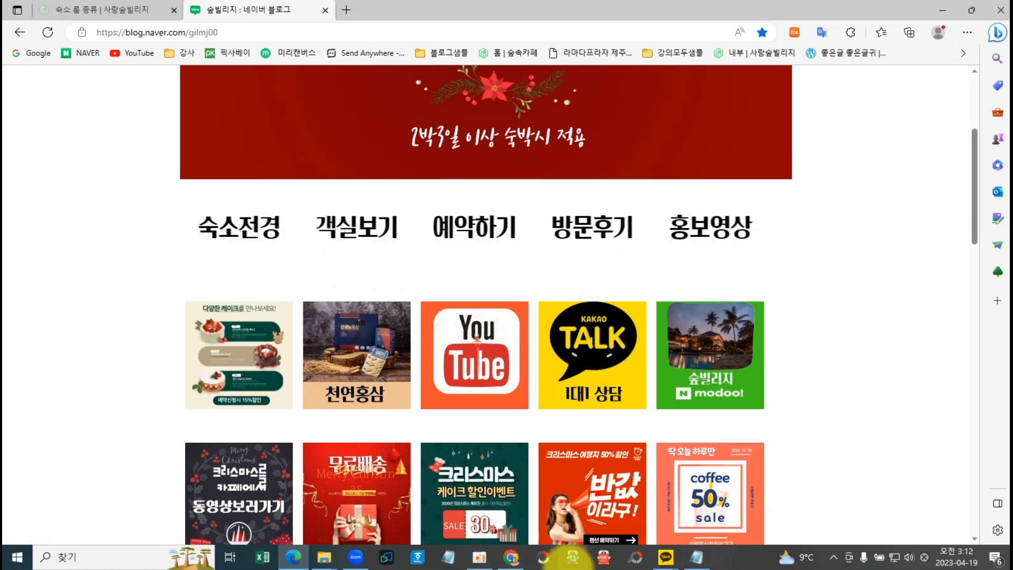
left_click(511, 560)
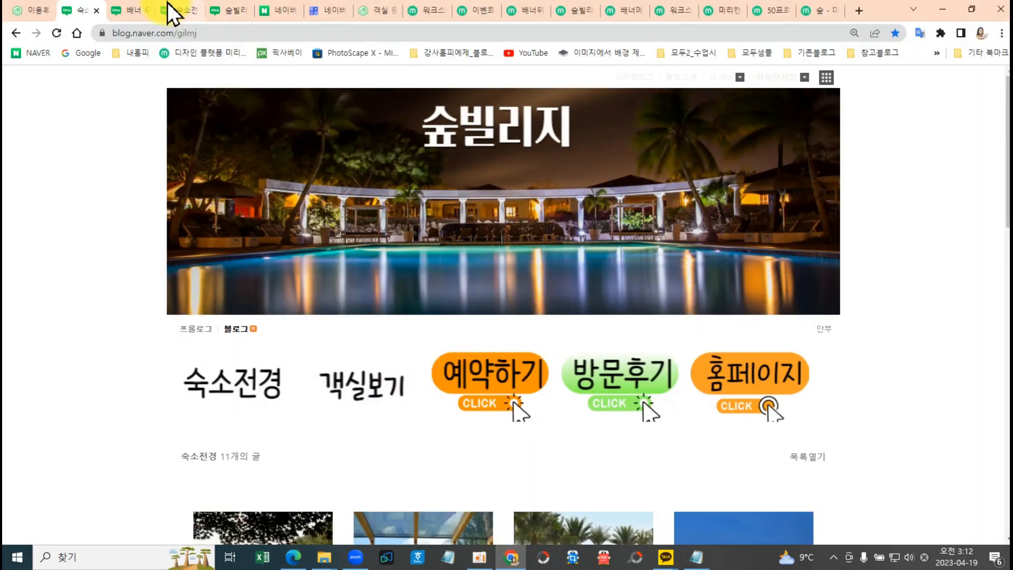
Copy the image address of the blue 숙소 할인예약 banner from the blog post holding the banner images.
left_click(131, 9)
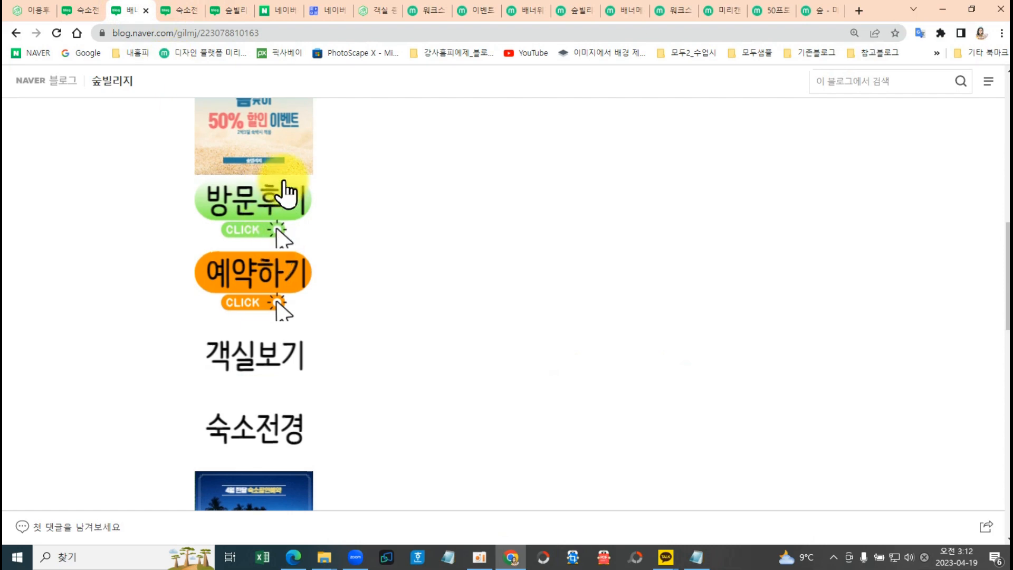
scroll(285, 196, "up", 4)
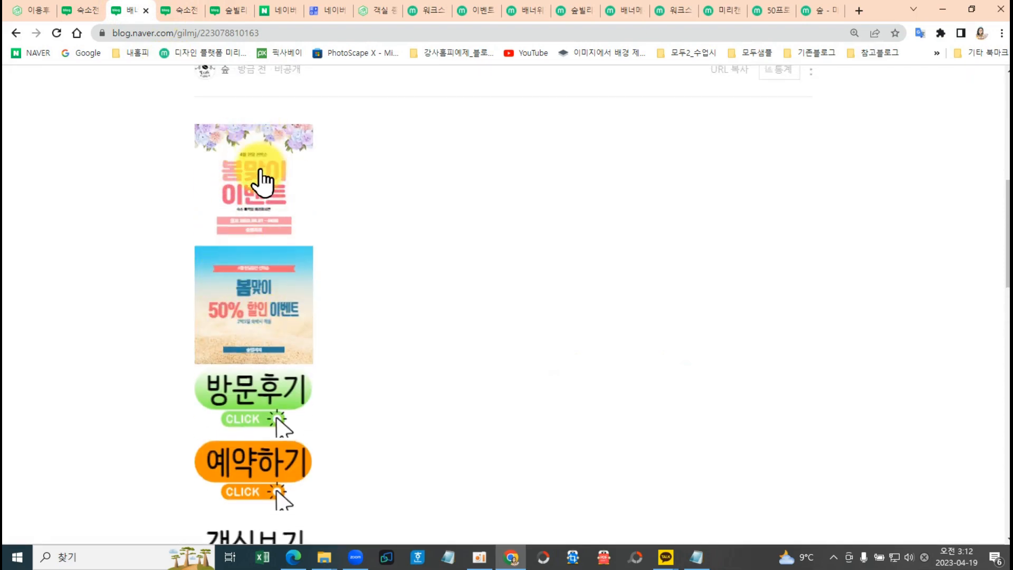
scroll(259, 301, "down", 6)
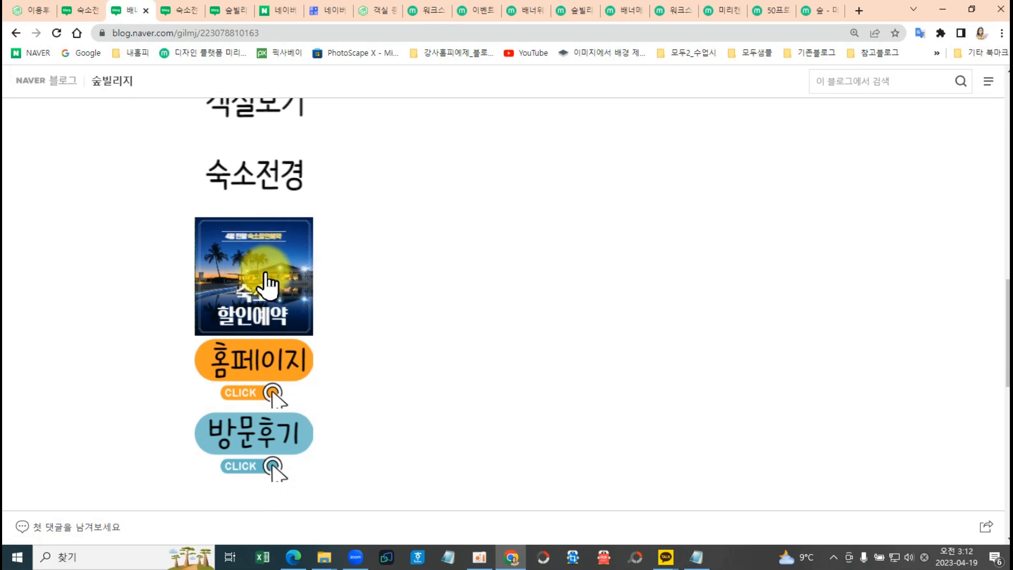
right_click(264, 274)
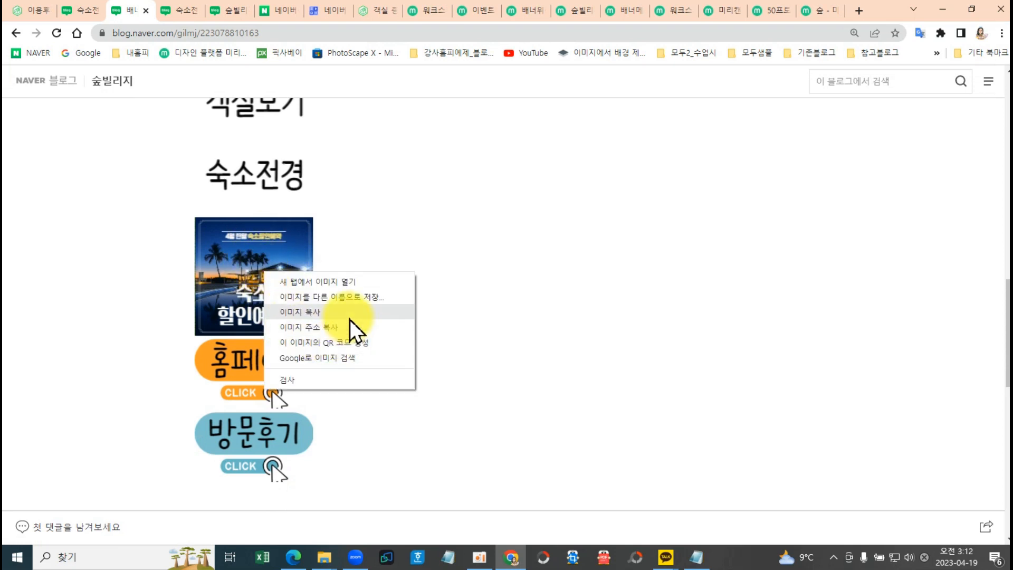
left_click(334, 328)
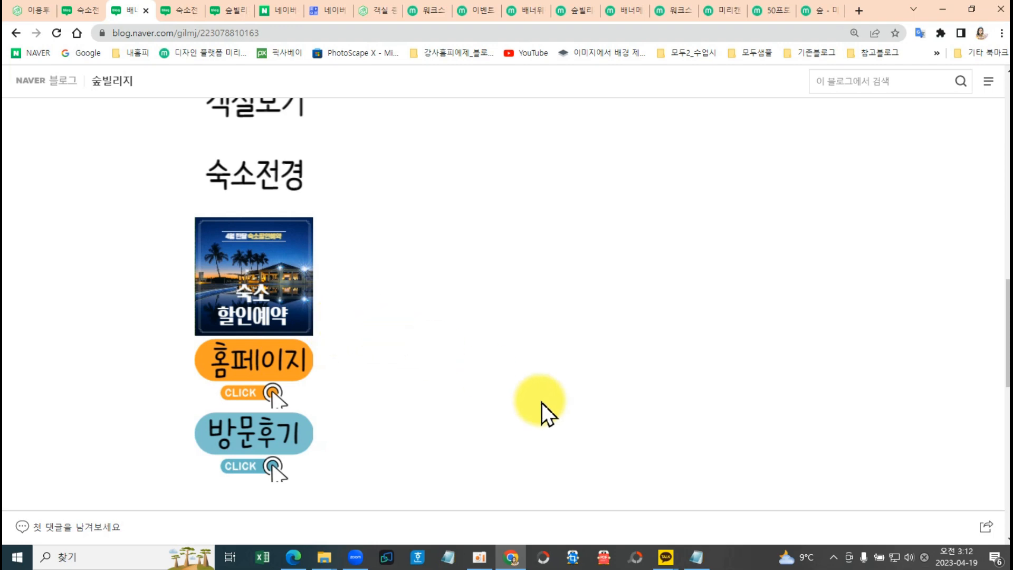
In the Notepad banner code file, replace the next unused line's 이미지주소 placeholder with the copied image address.
left_click(701, 557)
scroll(773, 452, "down", 1)
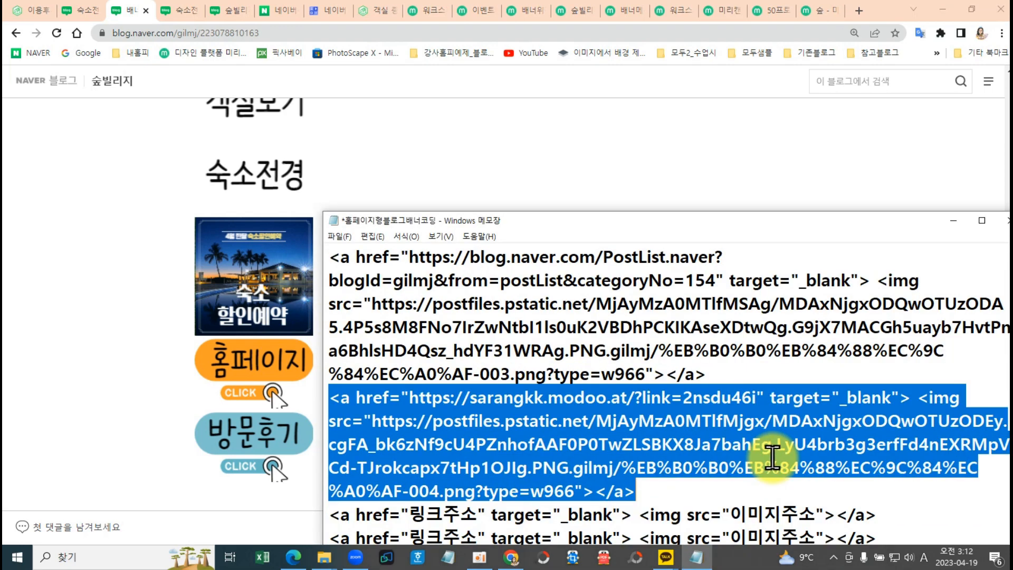
left_click(736, 514)
left_click_drag(737, 514, 803, 512)
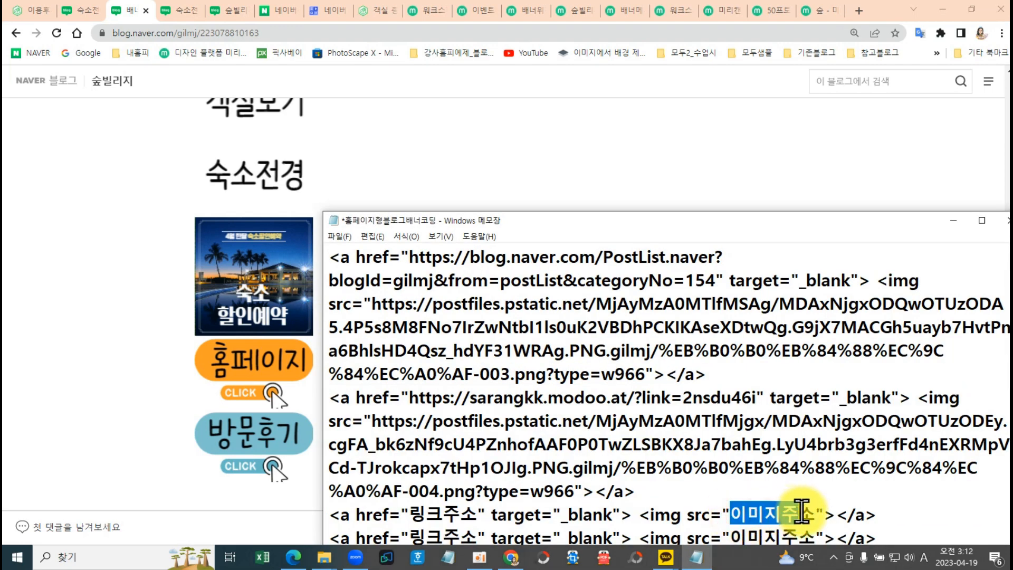
type("https://postfiles.pstatic.net/MjAyMzA0MTlfMTU5/MDAxNjgxODQwOTUzODI0.RdDOKDD9kVP-OJ5AdYPJsXqpS3dNeev6Qsa189O3DQcg.PNz7Ei_n1smgn3hygZRokFtfRqRX2AR3ZbRZAUDkBMAg.PNG.gilmj/50%ED%94%84%EB%A1%9C-003.png?type=w966")
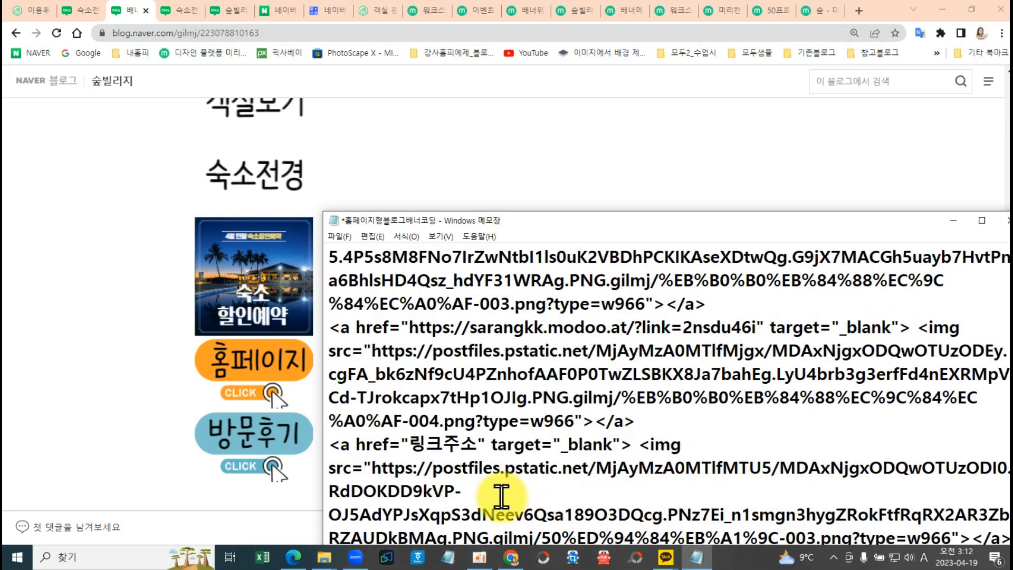
Open the 숙소예약 page under 숙소예약안내 on the 숲빌리지 modoo site in Chrome as the banner's link target.
left_click(412, 444)
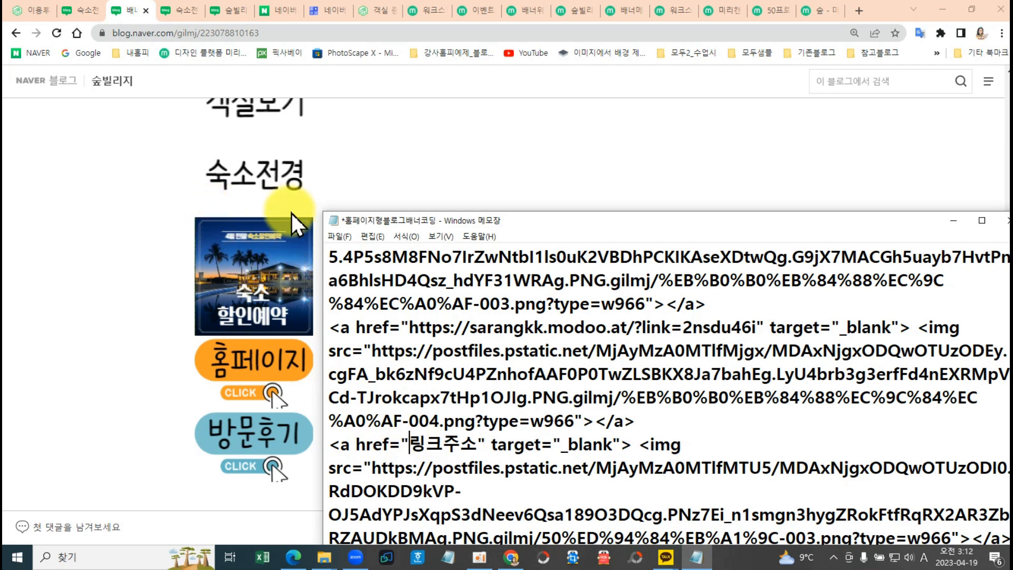
left_click(26, 15)
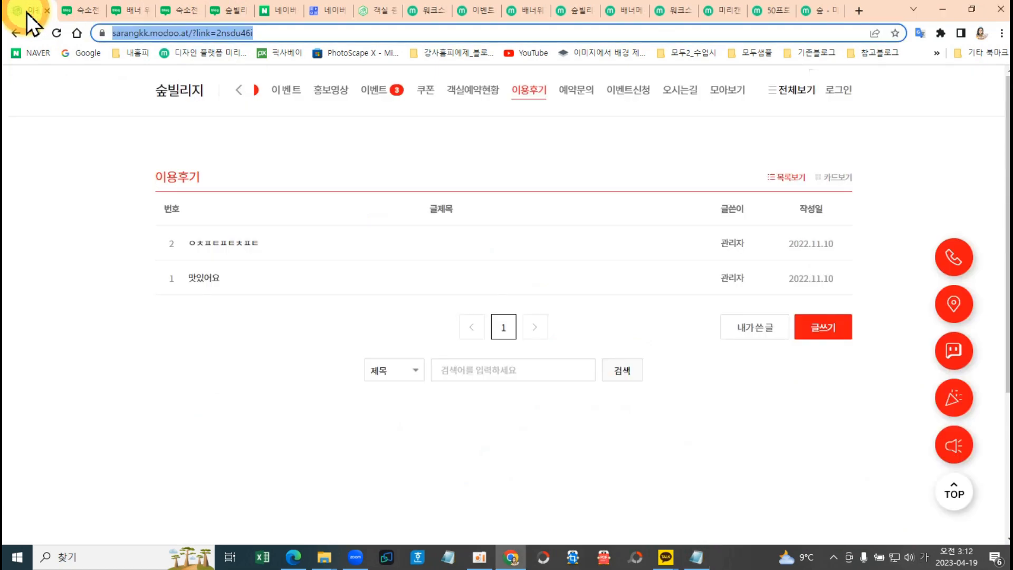
left_click(196, 90)
left_click(332, 88)
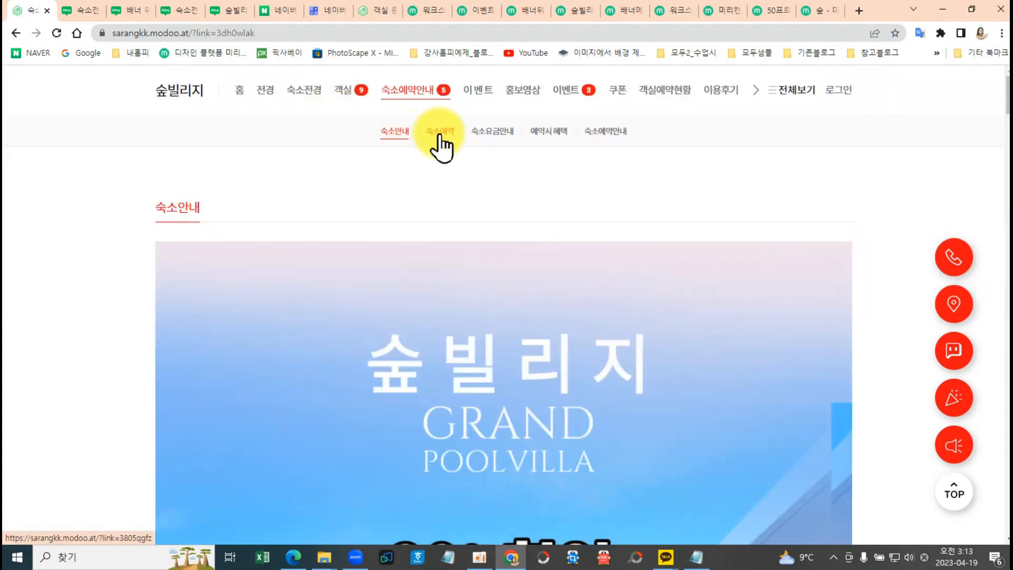
left_click(440, 133)
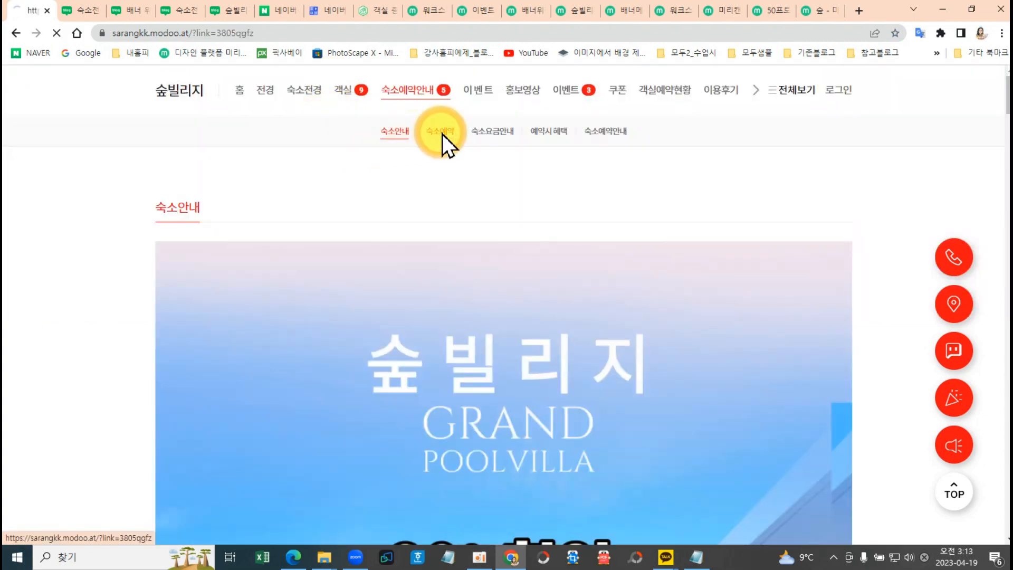
scroll(554, 389, "down", 15)
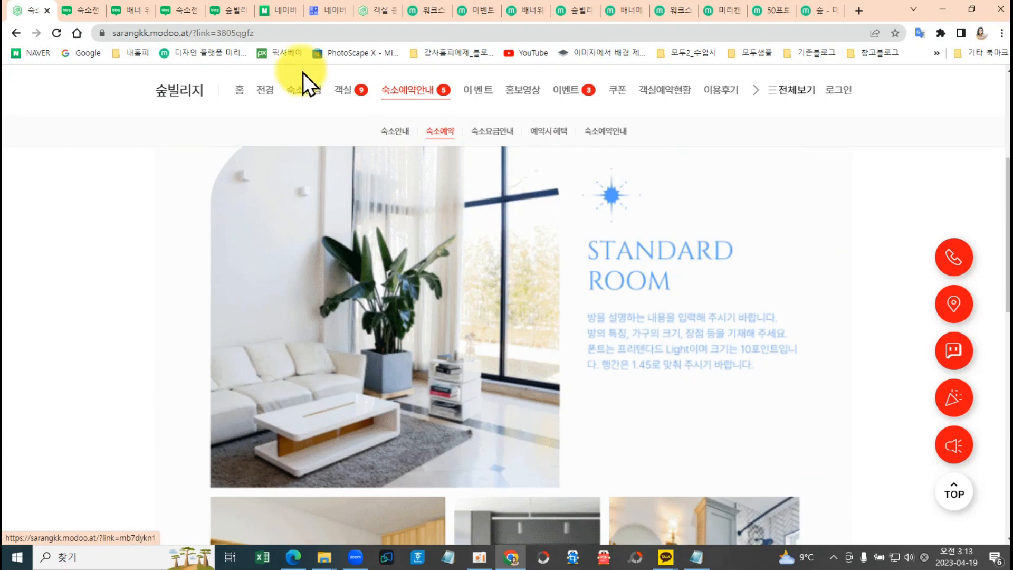
left_click(233, 32)
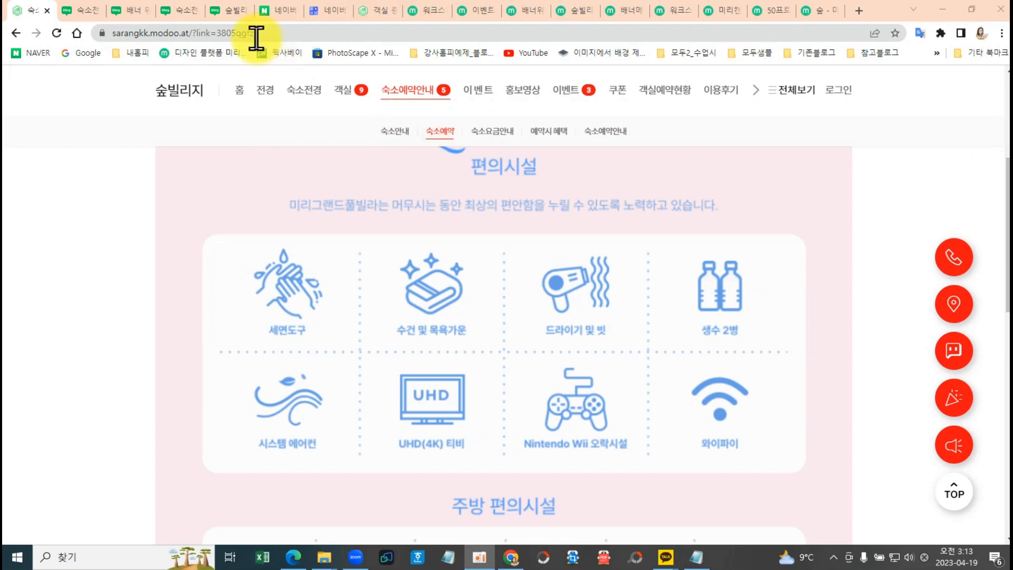
left_click(242, 33)
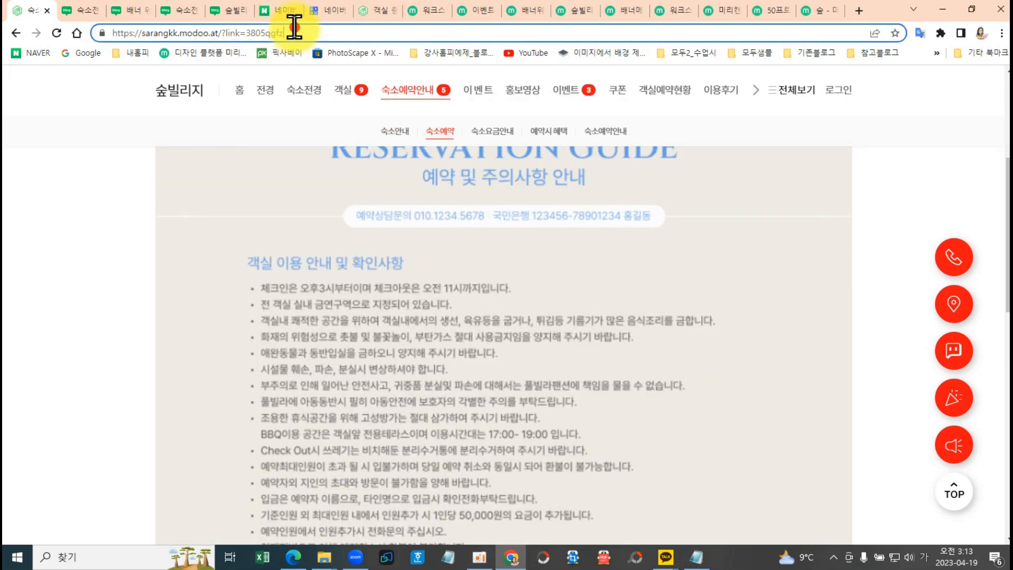
left_click_drag(291, 33, 43, 32)
key("ctrl+c")
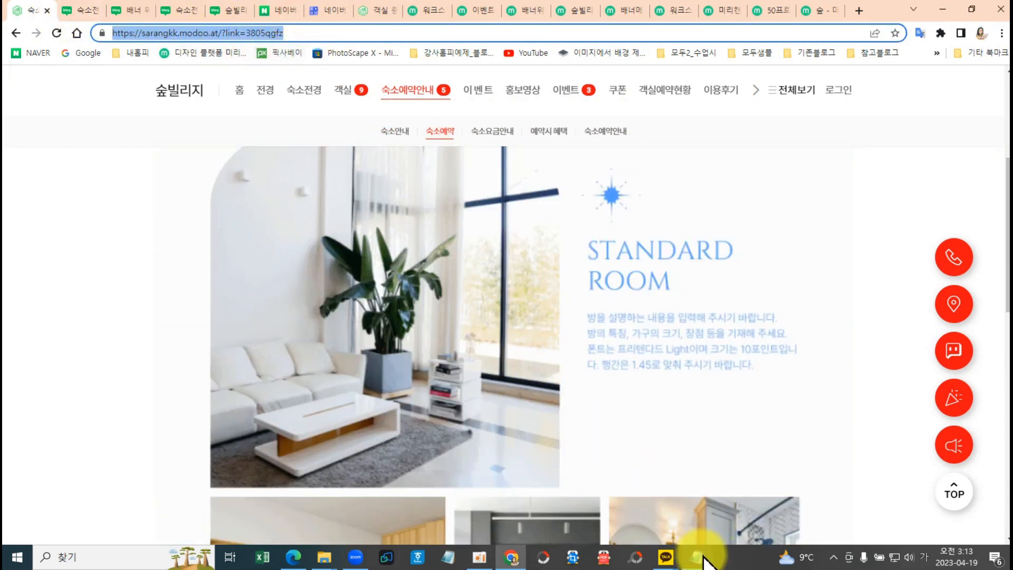
left_click(699, 556)
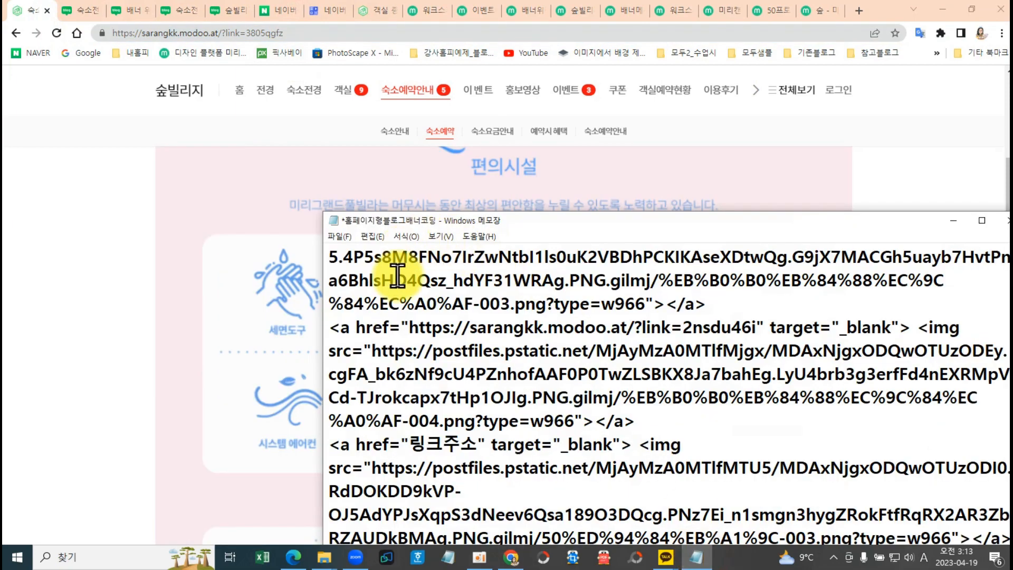
double_click(443, 443)
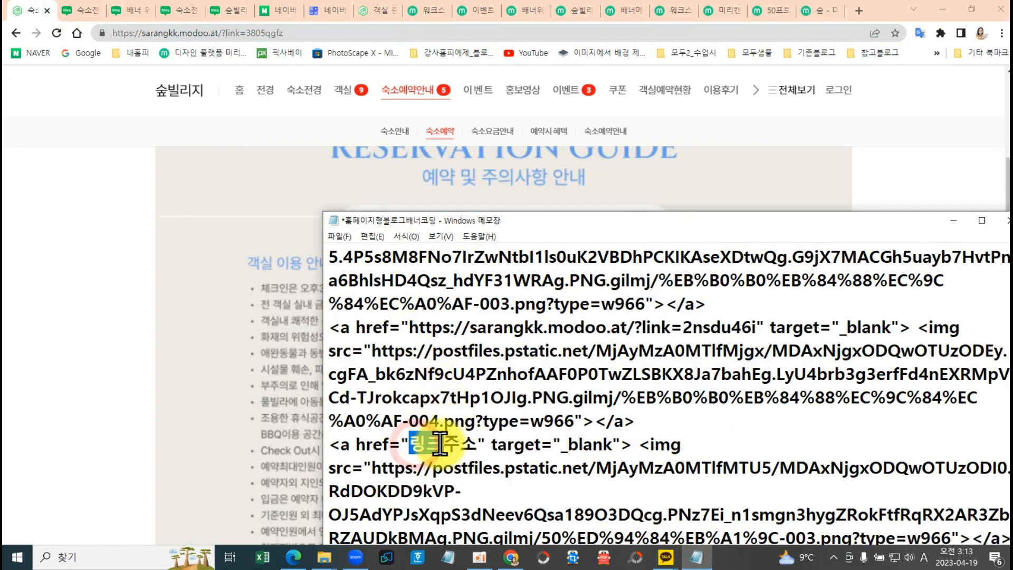
key("ctrl+v")
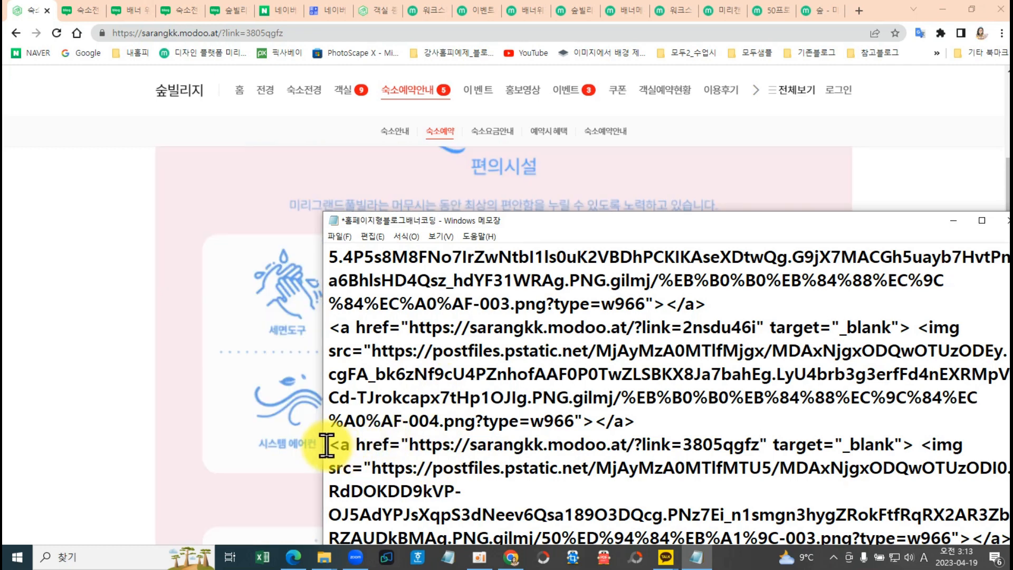
Try to copy the completed 숙소 할인예약 banner code in the Notepad file.
left_click_drag(327, 445, 860, 538)
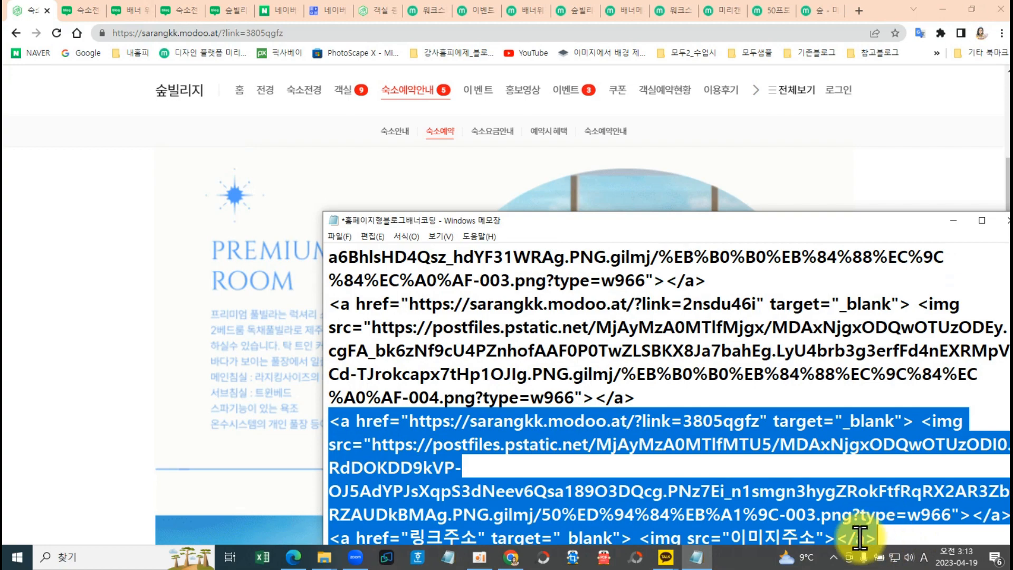
key("ctrl+v")
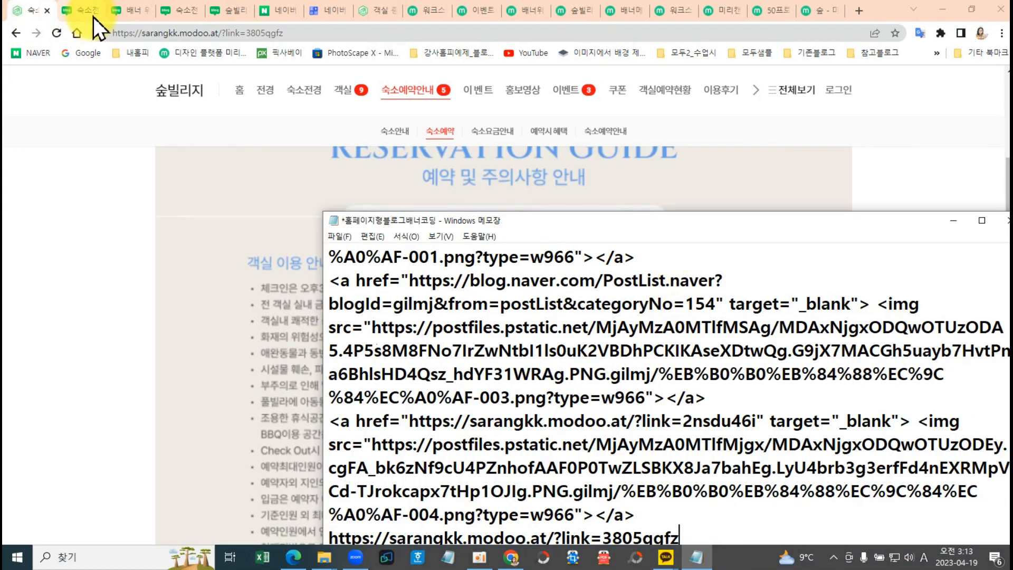
Return to the blog in Chrome and open its 레이아웃·위젯 설정 page in the management area.
left_click(89, 13)
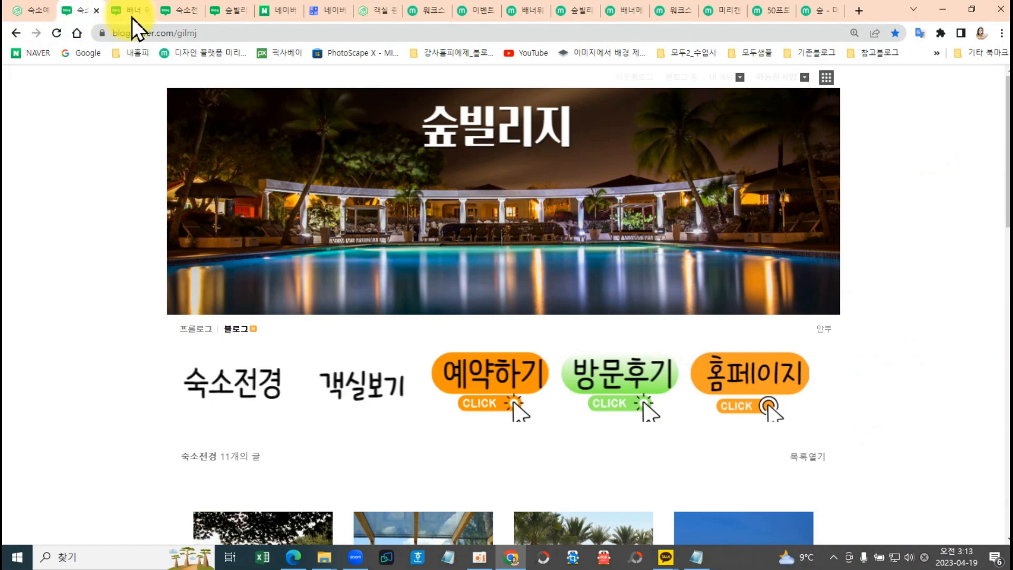
left_click(723, 78)
left_click(718, 131)
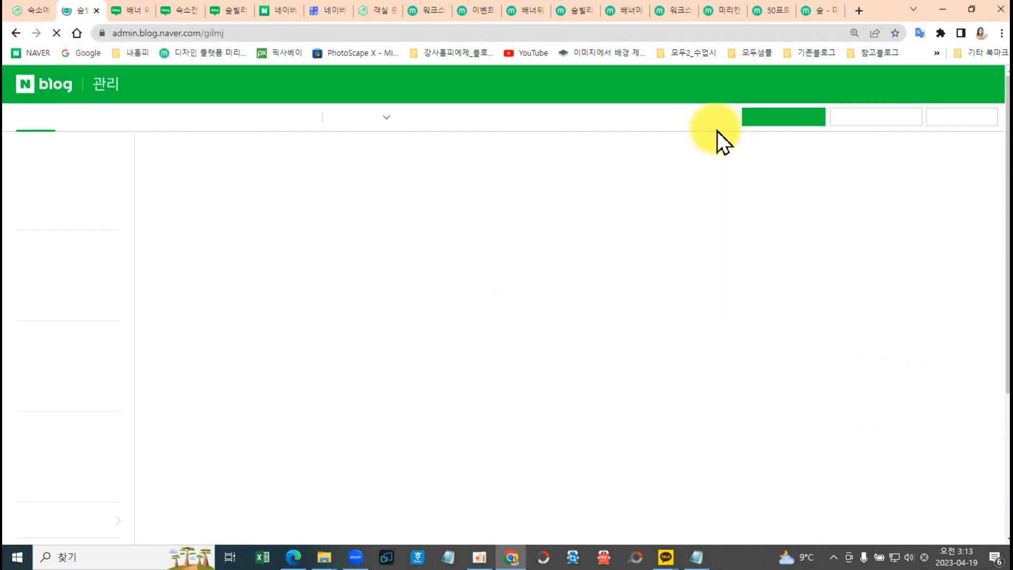
left_click(79, 119)
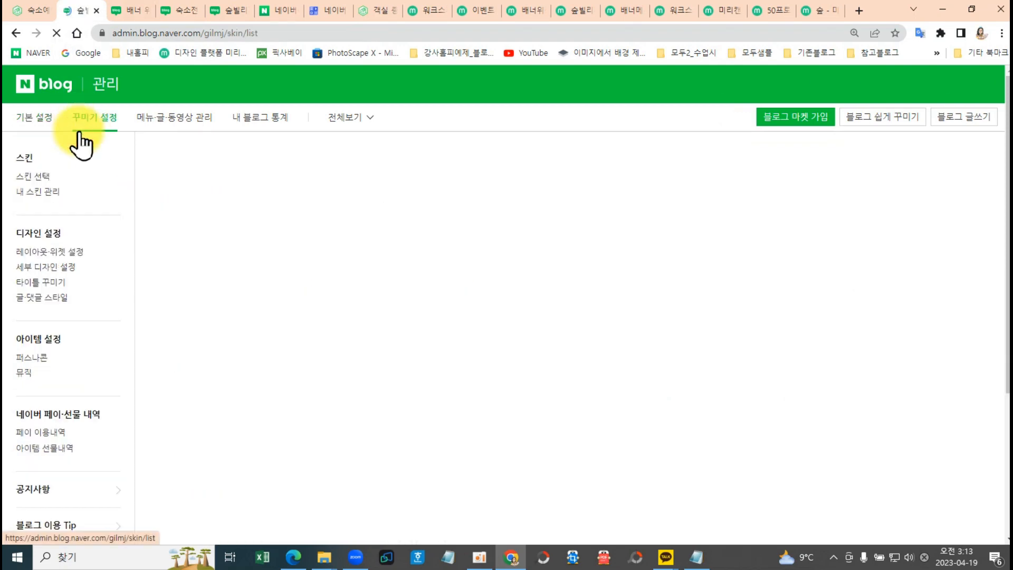
left_click(36, 256)
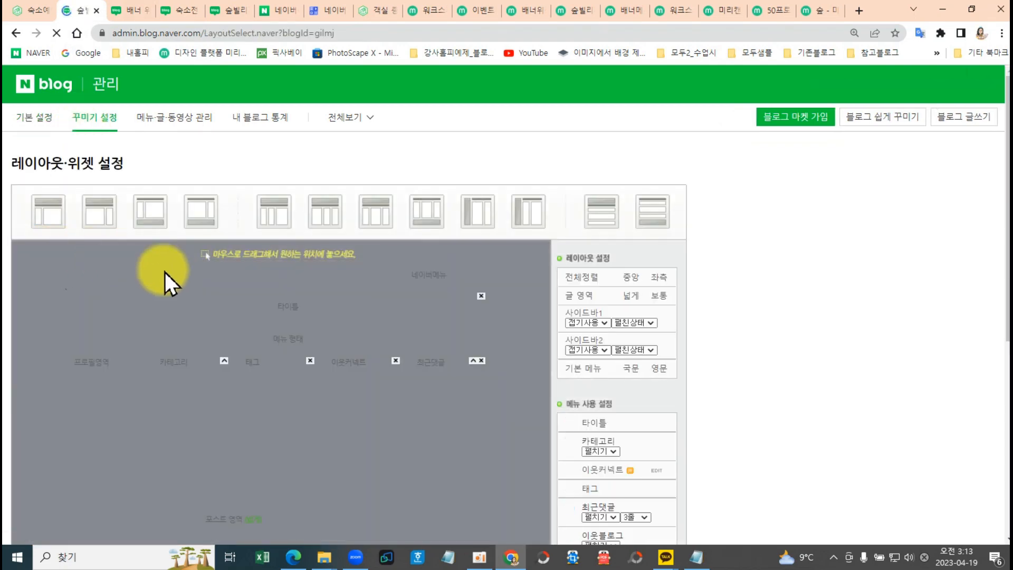
Register a custom widget named 숙소예약 with the copied 숙소 할인예약 banner code.
scroll(732, 446, "down", 7)
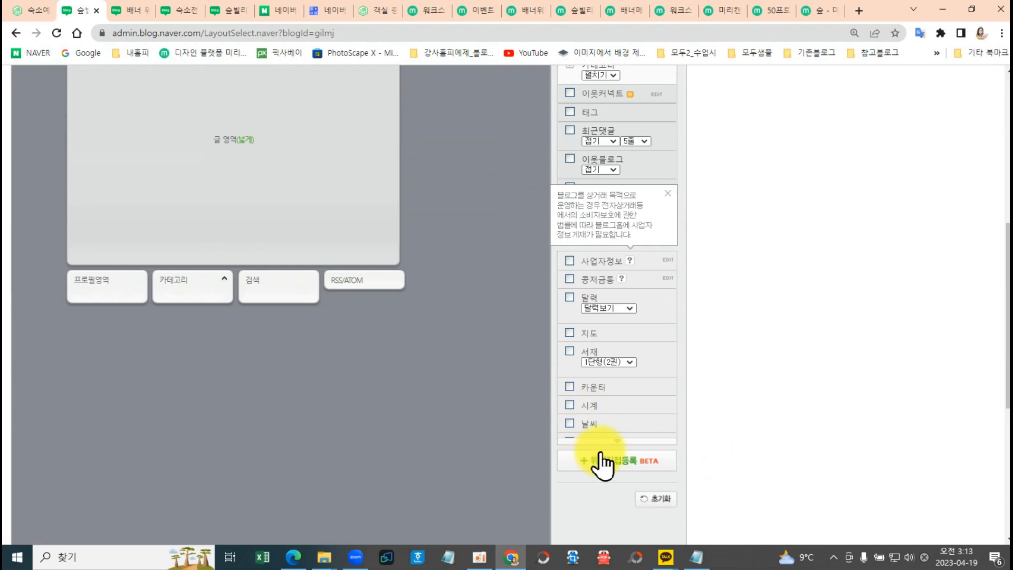
left_click(598, 464)
left_click(386, 273)
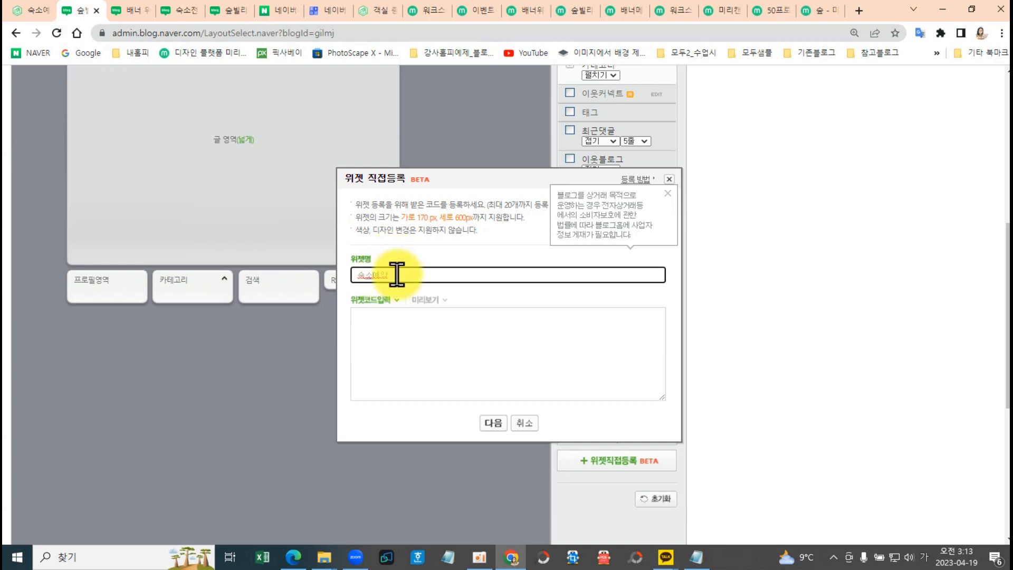
left_click(372, 352)
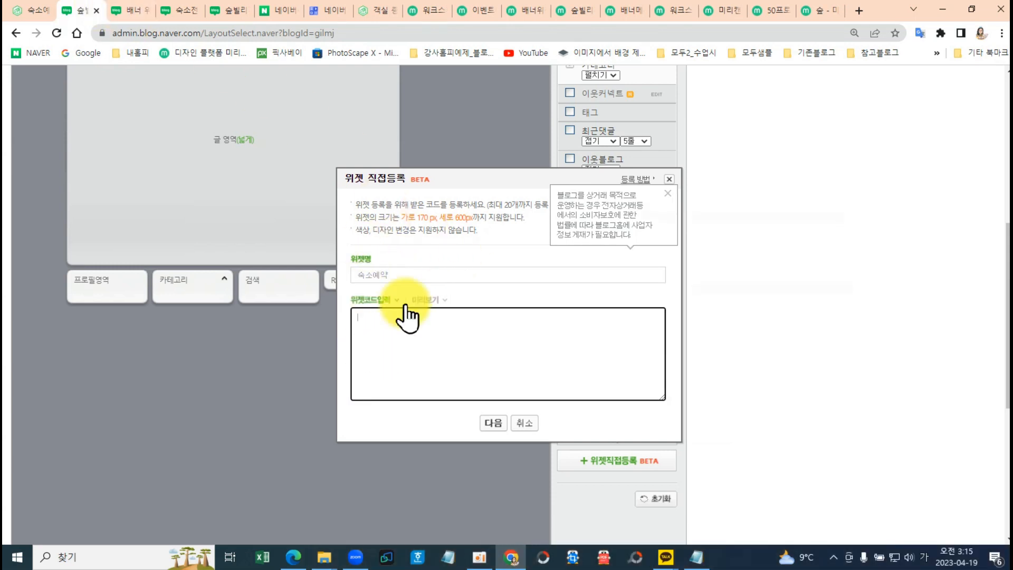
left_click(368, 322)
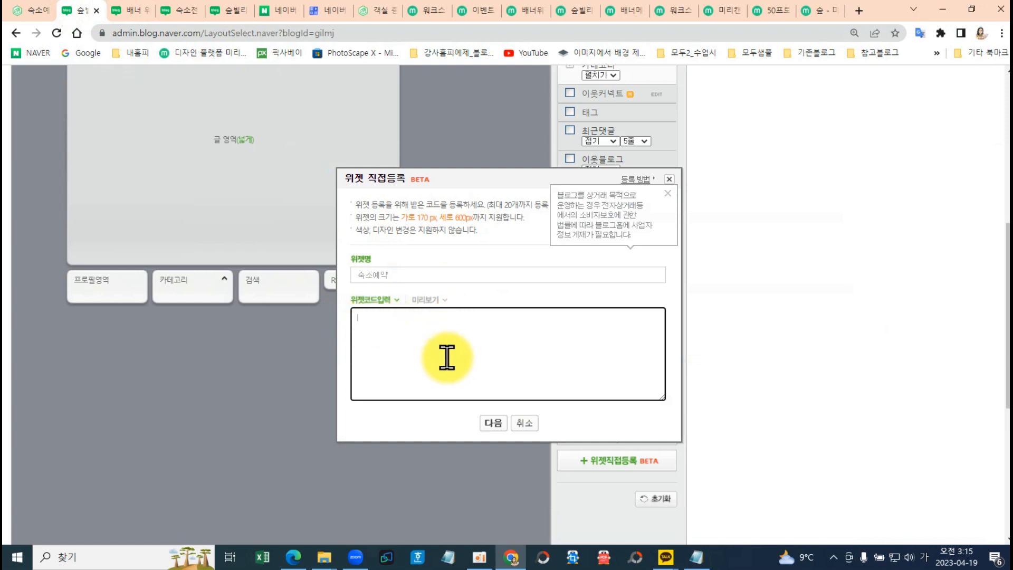
key("ctrl+v")
left_click(493, 422)
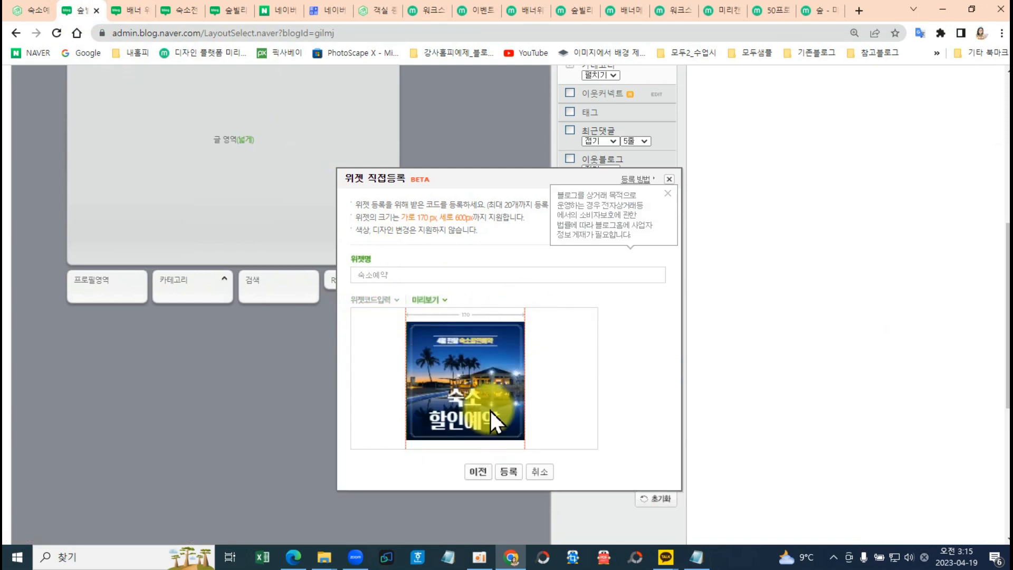
left_click(508, 480)
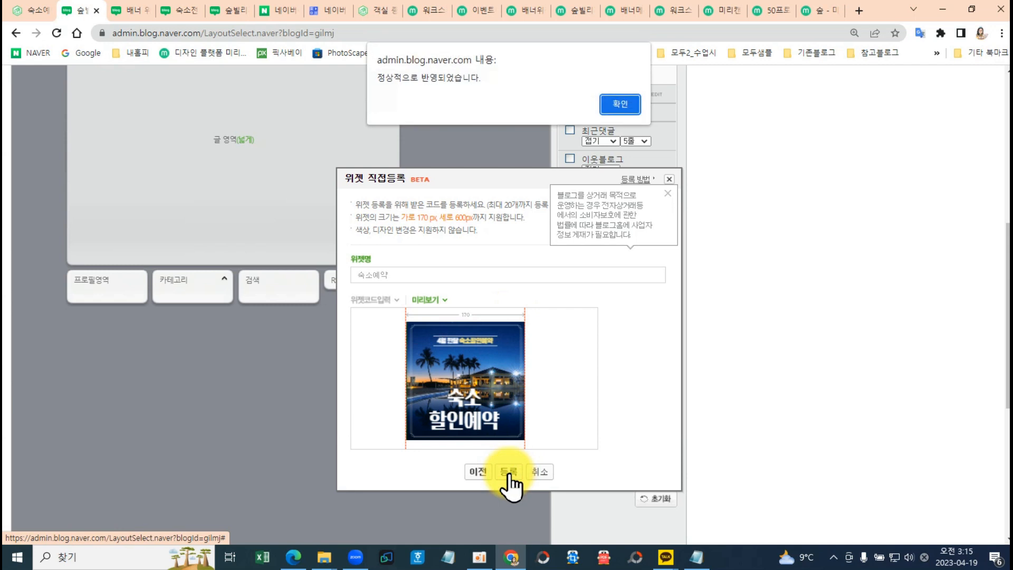
Confirm the widget registration, place the 숙소예약 widget beneath 숙소전경 as the start of a second row, and apply the layout.
left_click(605, 103)
left_click_drag(442, 285, 102, 320)
scroll(242, 397, "down", 10)
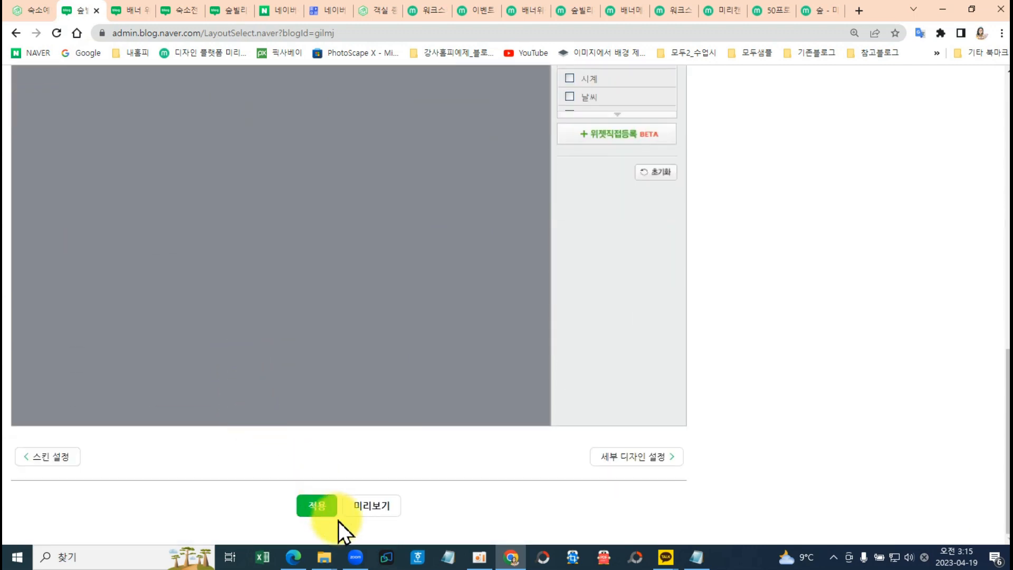
left_click(328, 507)
left_click(567, 109)
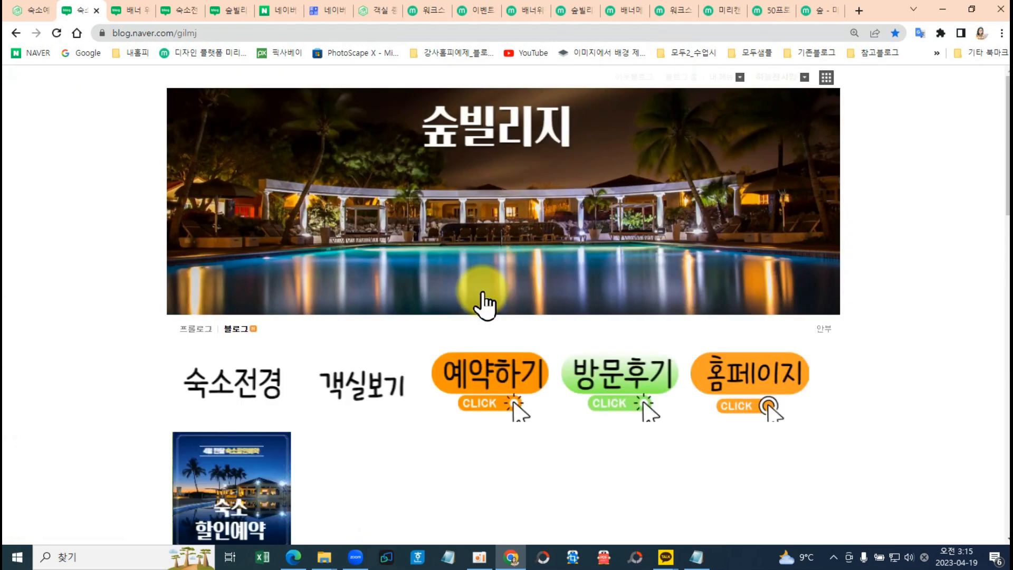
scroll(255, 225, "down", 5)
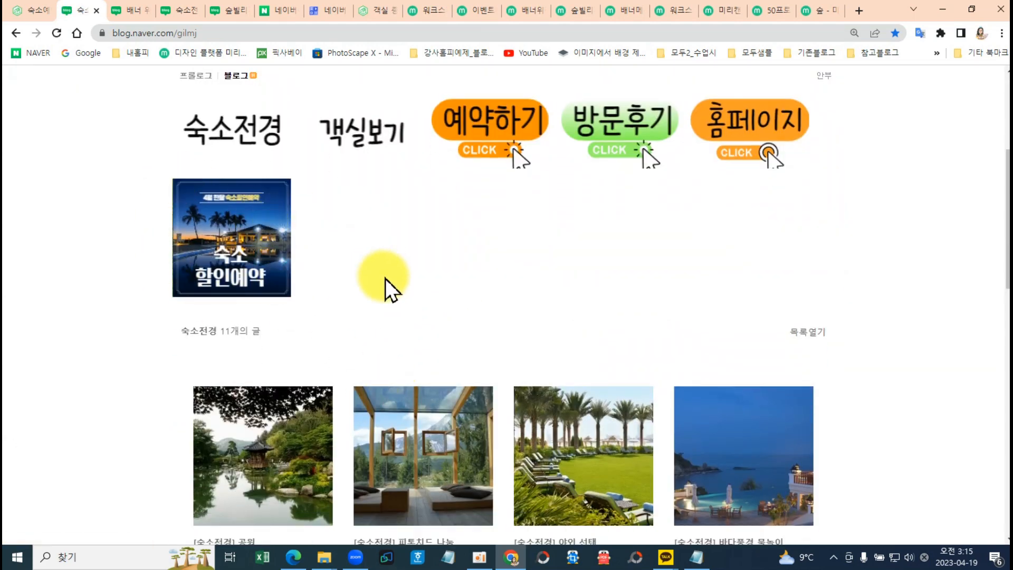
scroll(385, 279, "up", 4)
Open the banner image post and copy the image address of the 봄맞이 50% 할인 이벤트 banner.
left_click(132, 9)
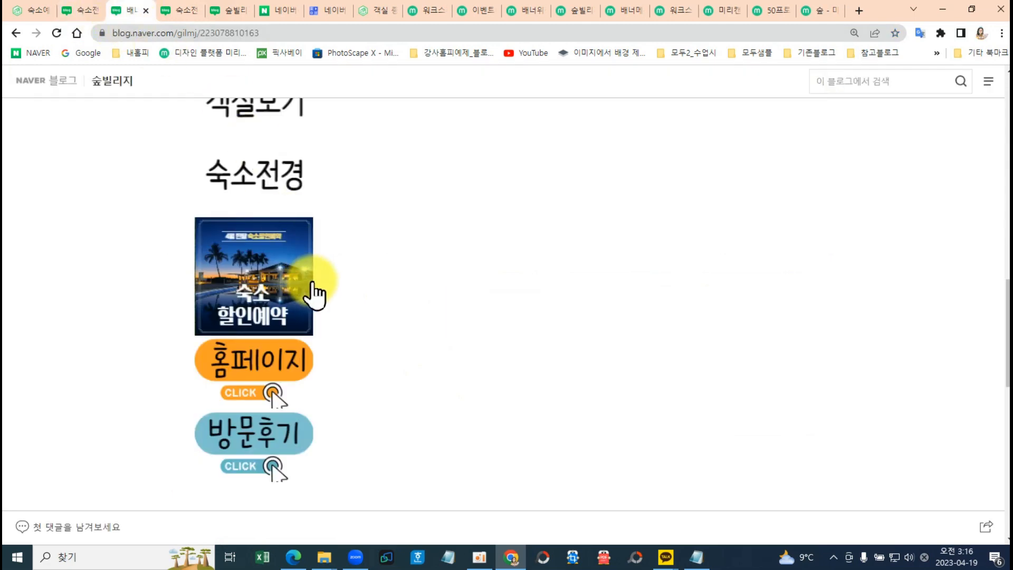
scroll(338, 281, "up", 6)
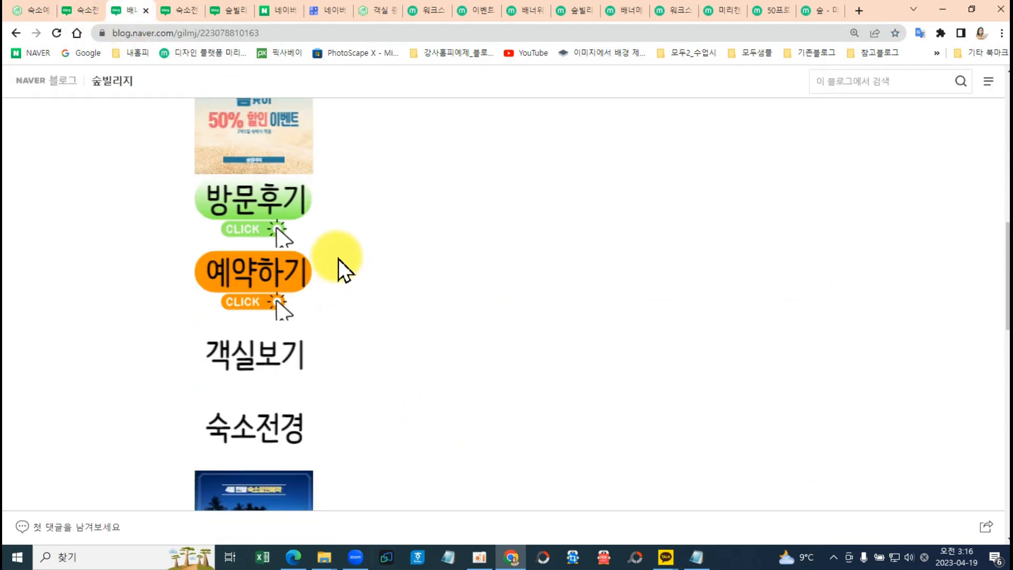
scroll(317, 240, "up", 1)
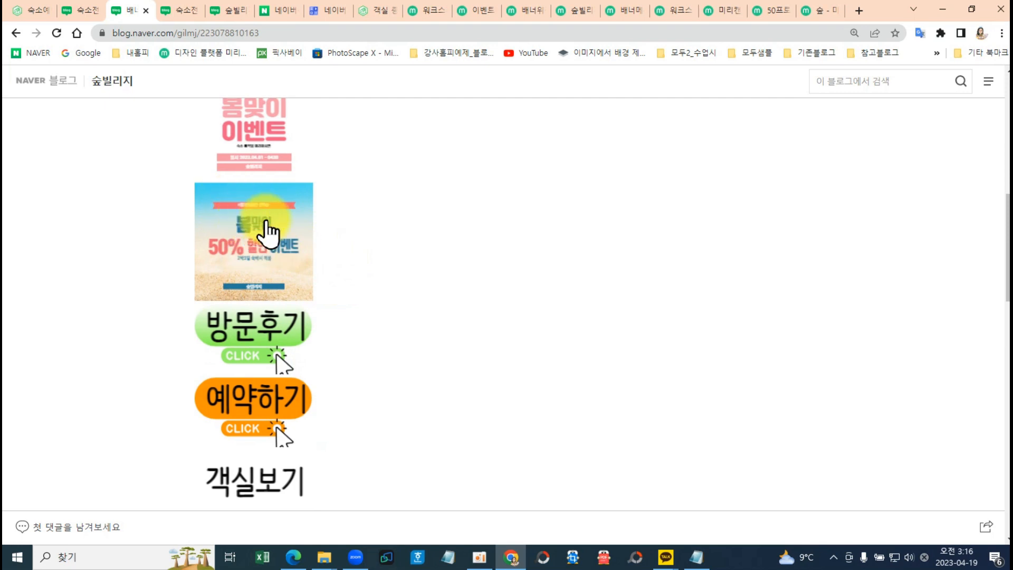
scroll(266, 235, "up", 1)
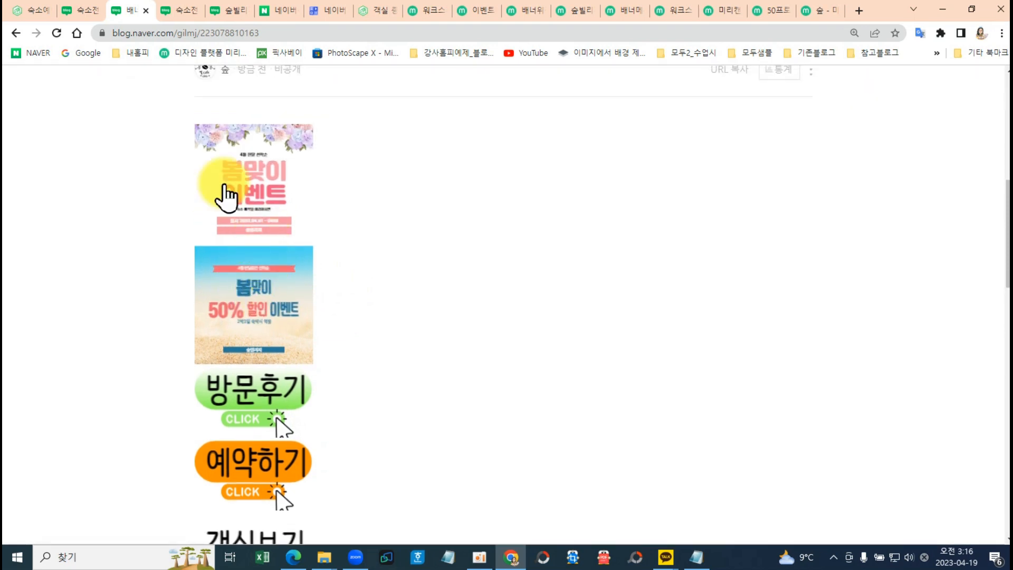
right_click(253, 289)
left_click(306, 344)
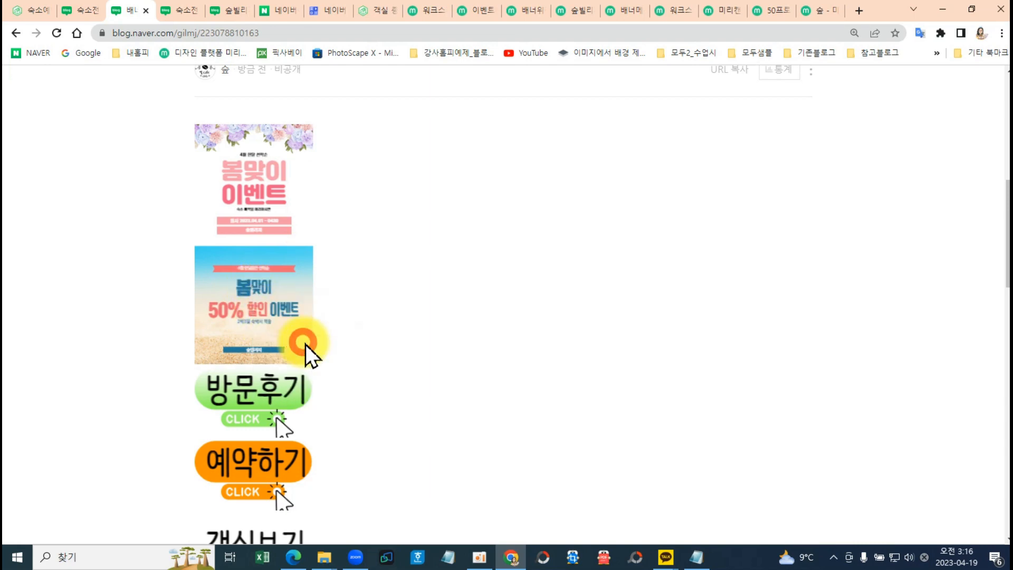
Switch to Notepad and replace the image address in the last banner line with the copied 50% 할인 이벤트 image address.
left_click(696, 557)
scroll(482, 262, "up", 1)
scroll(516, 276, "down", 1)
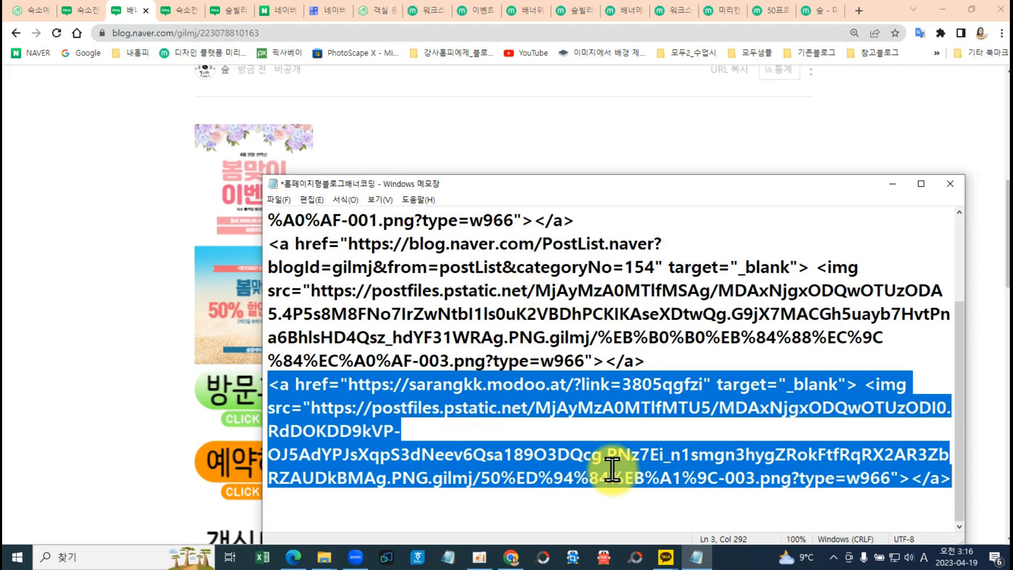
left_click(584, 454)
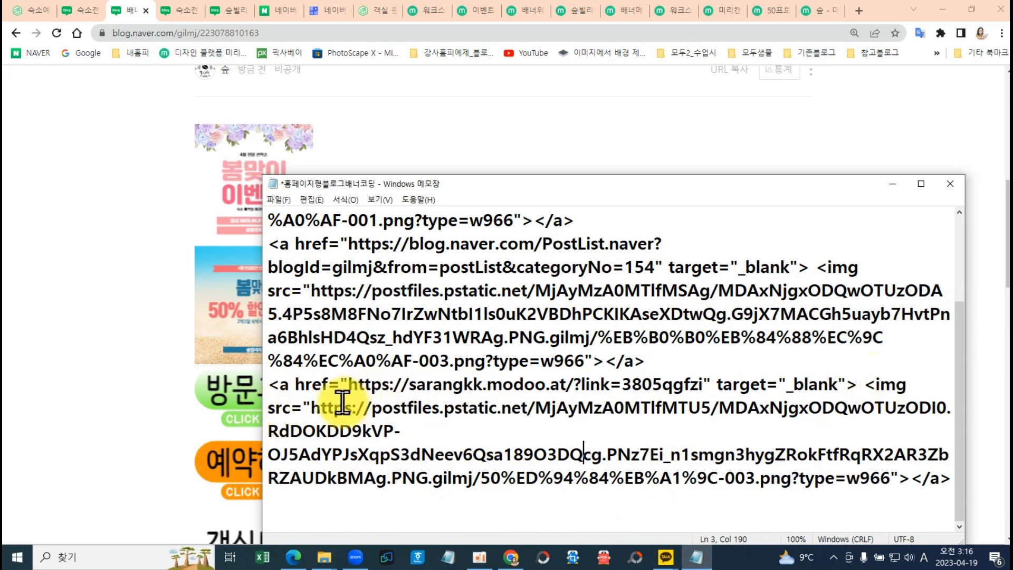
left_click_drag(312, 405, 400, 432)
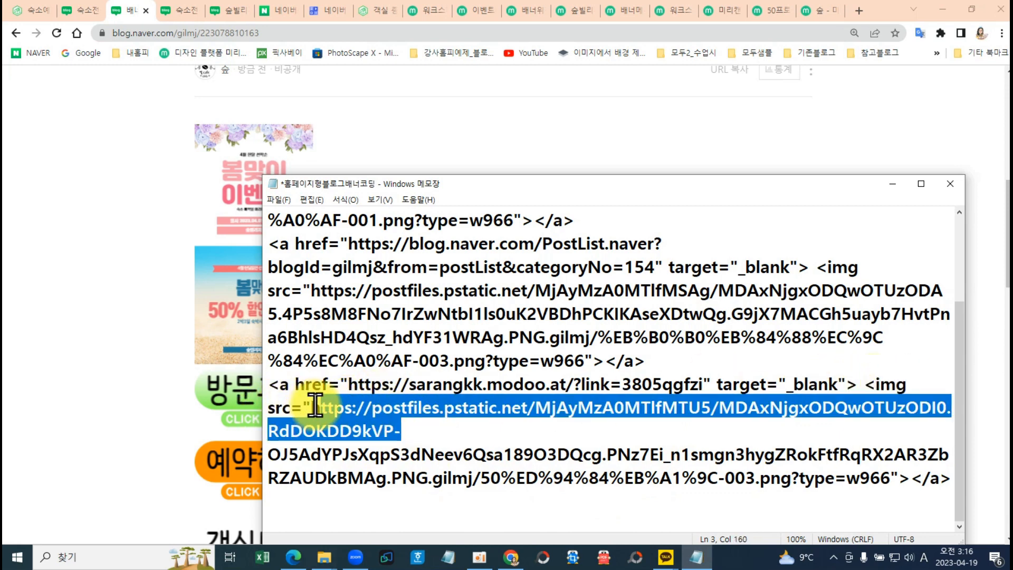
left_click(315, 406)
left_click_drag(311, 406, 884, 477)
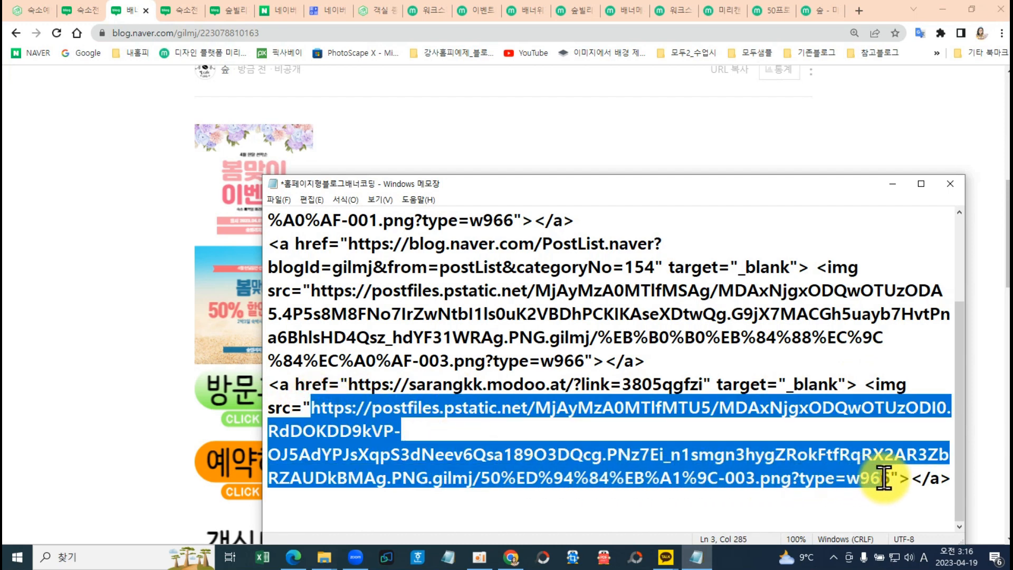
type("https://postfiles.pstatic.net/MjAyMzA0MTIfMjkg/MDAxNjgxODQxMDEwODcz.KLf0bbAQucLLqOUCv0IFMFjp4QR5EjDoQ-VxjBRexWcg.5EaDYKVSf1b19VuBSgXqYX6dhatCMrURl3Sg4v4xXw8g.PNG.gilmj/50%ED%94%84%EB%A1%9C-001.png?type=w966")
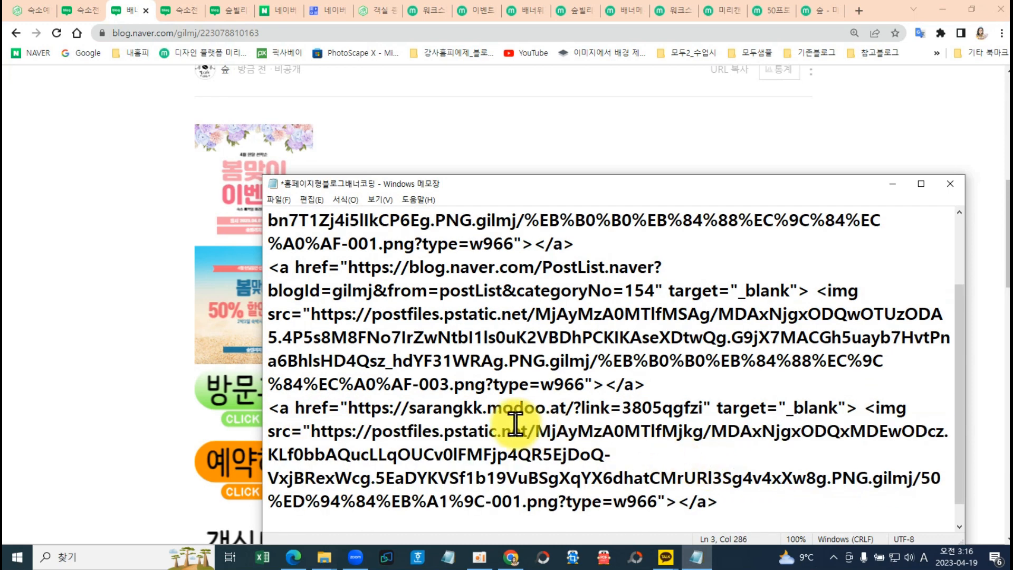
Select the last banner line's link address for replacement, then open 숙소예약4_4.nfrm from Naver Office in Chrome and return to its editing view.
left_click_drag(349, 404, 689, 405)
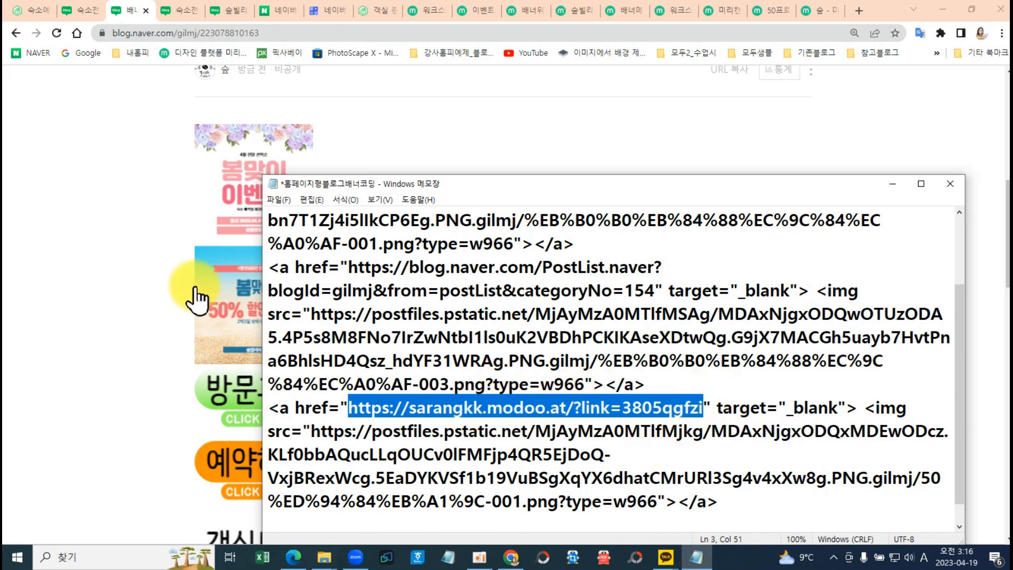
left_click(277, 10)
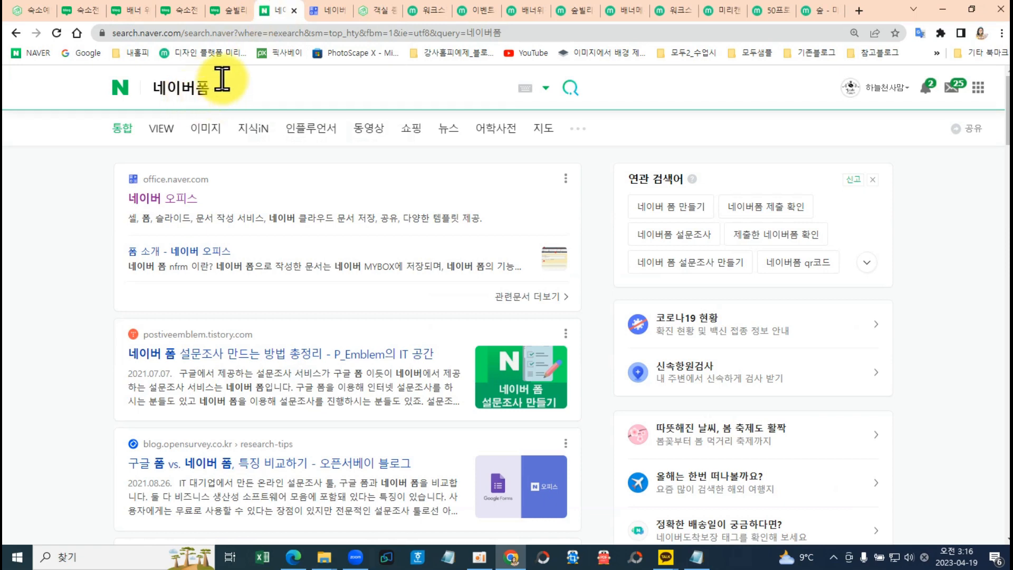
double_click(161, 86)
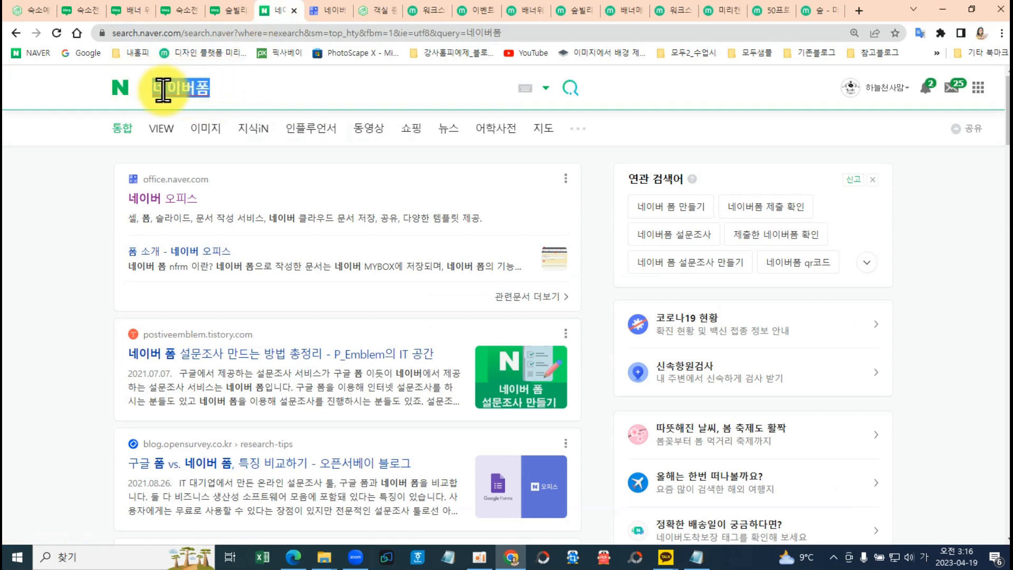
left_click(165, 200)
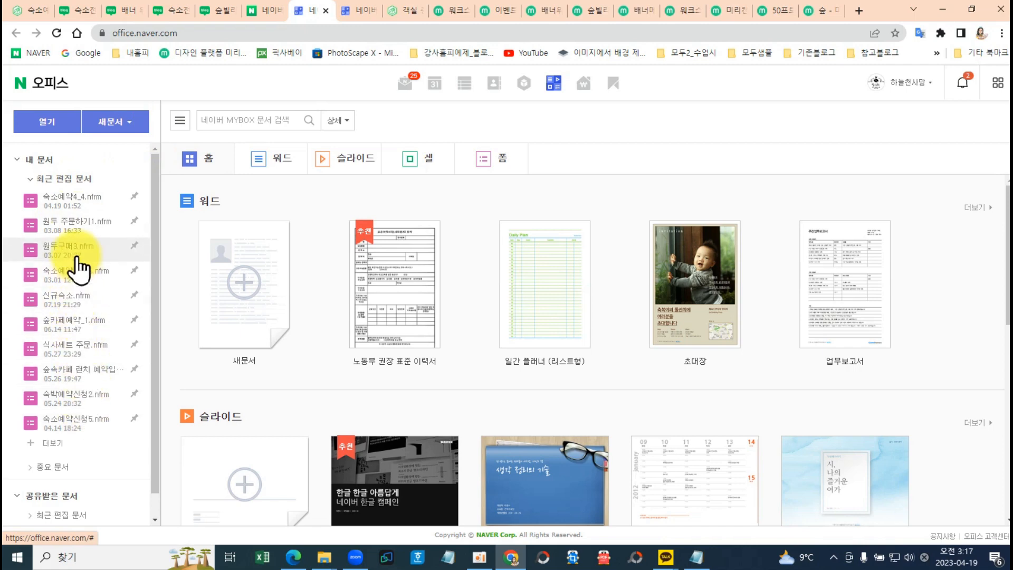
left_click(85, 203)
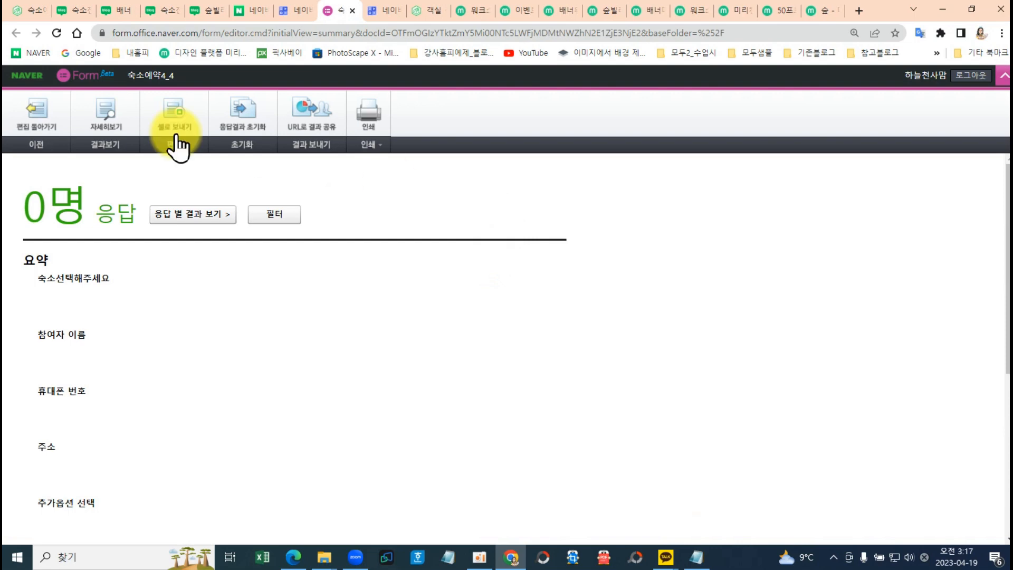
left_click(43, 117)
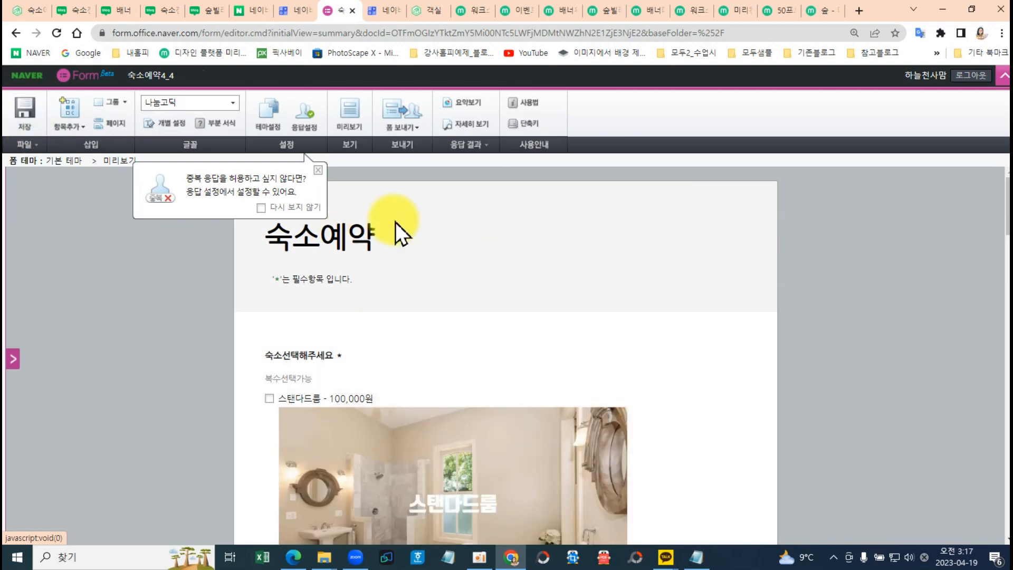
Copy the shareable URL of the 숙소예약 form from its send options.
left_click(418, 132)
left_click(438, 143)
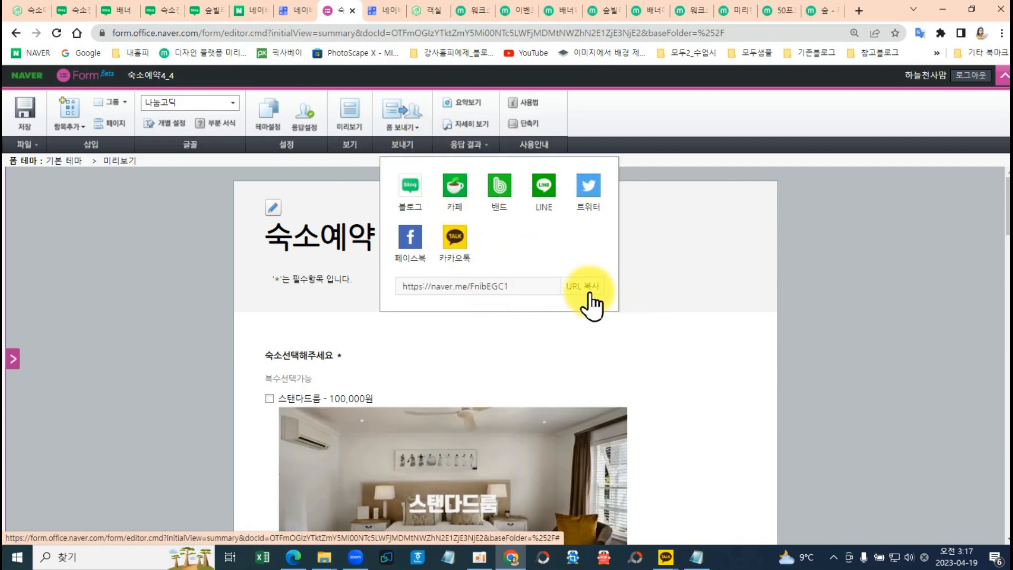
left_click(585, 283)
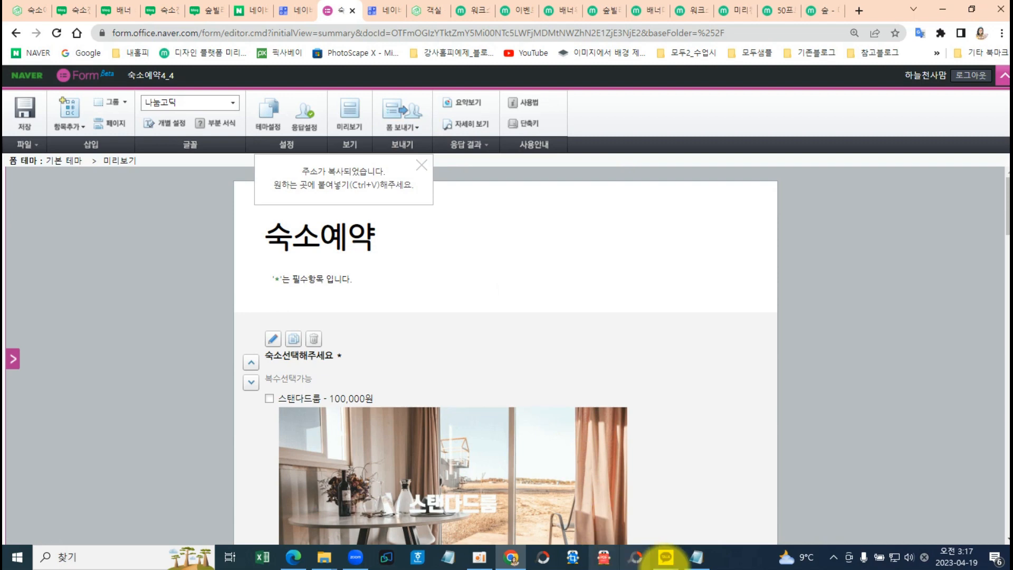
left_click(699, 556)
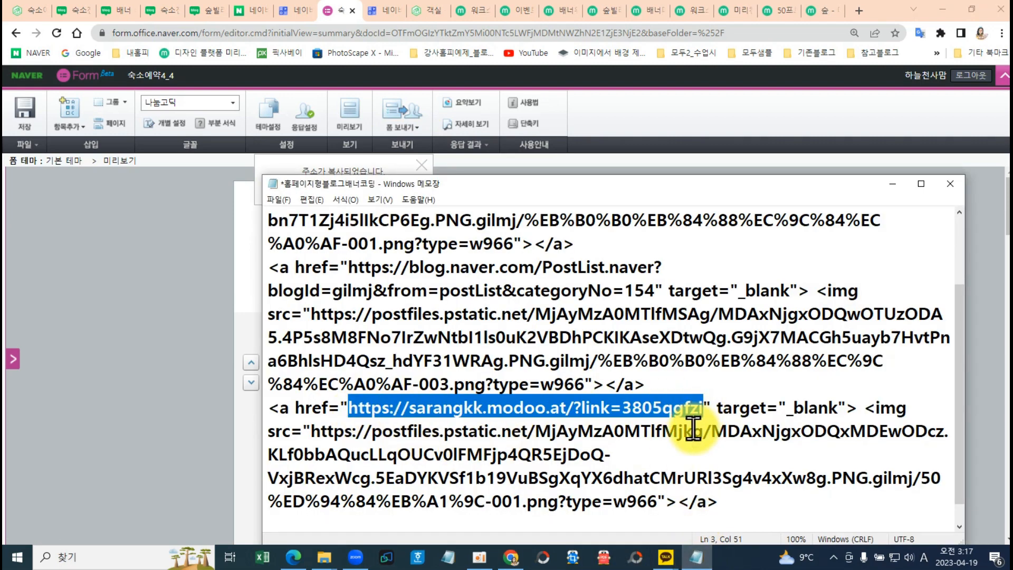
type("https://naver.me/FnibEGC1")
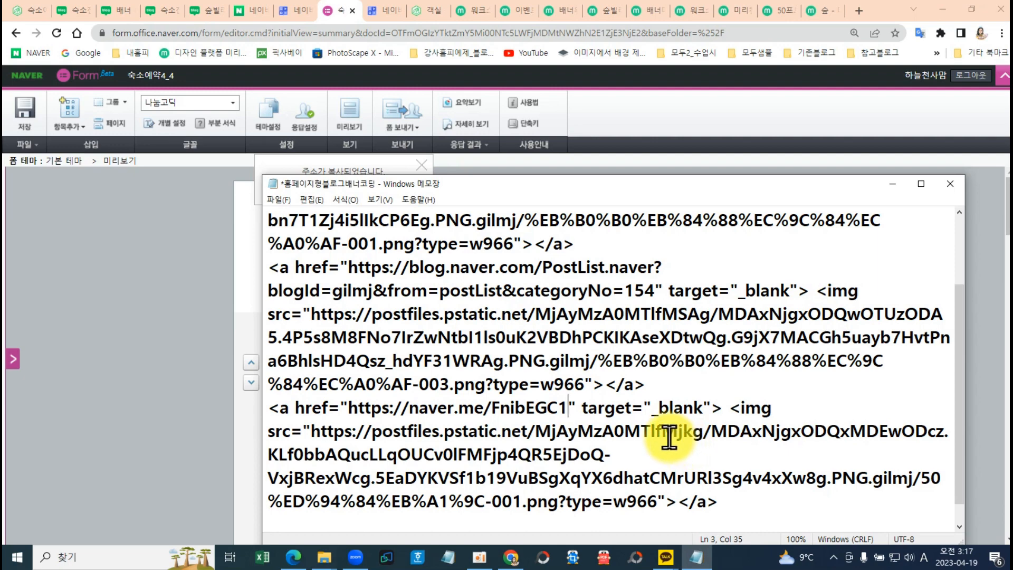
left_click_drag(270, 408, 730, 492)
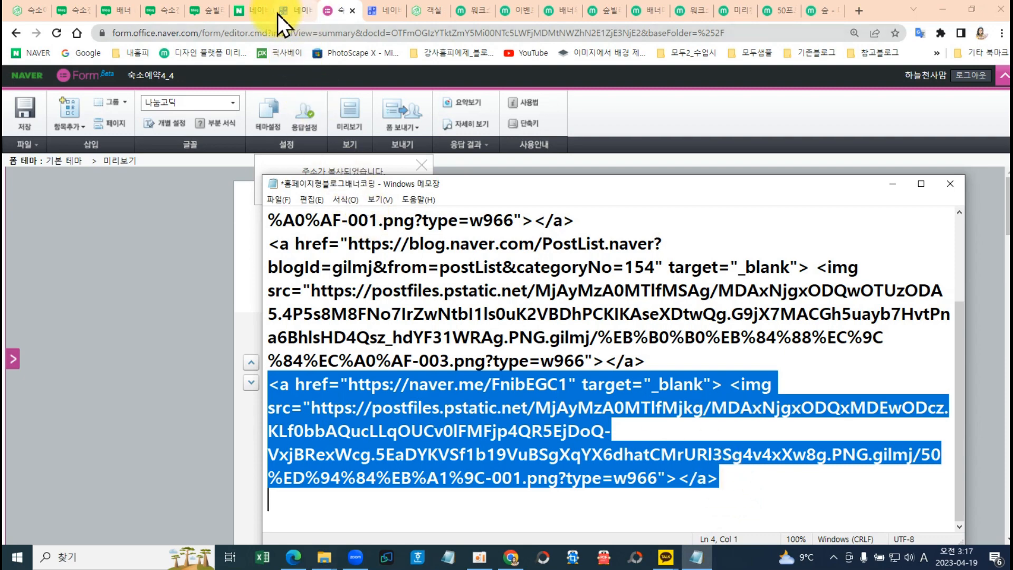
Return to the blog in Chrome and open the 레이아웃·위젯 설정 page from its management area.
left_click(79, 11)
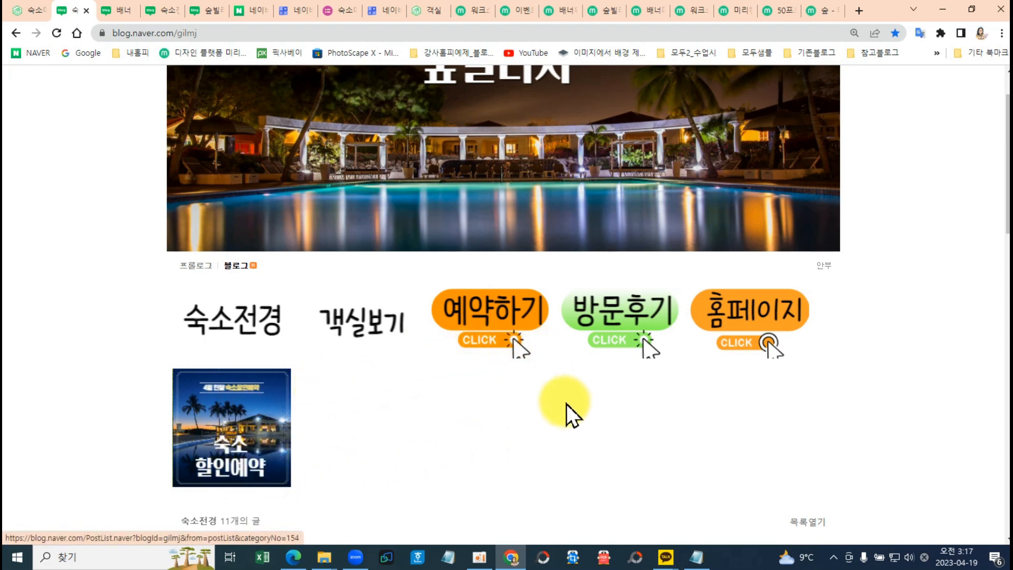
scroll(705, 297, "up", 2)
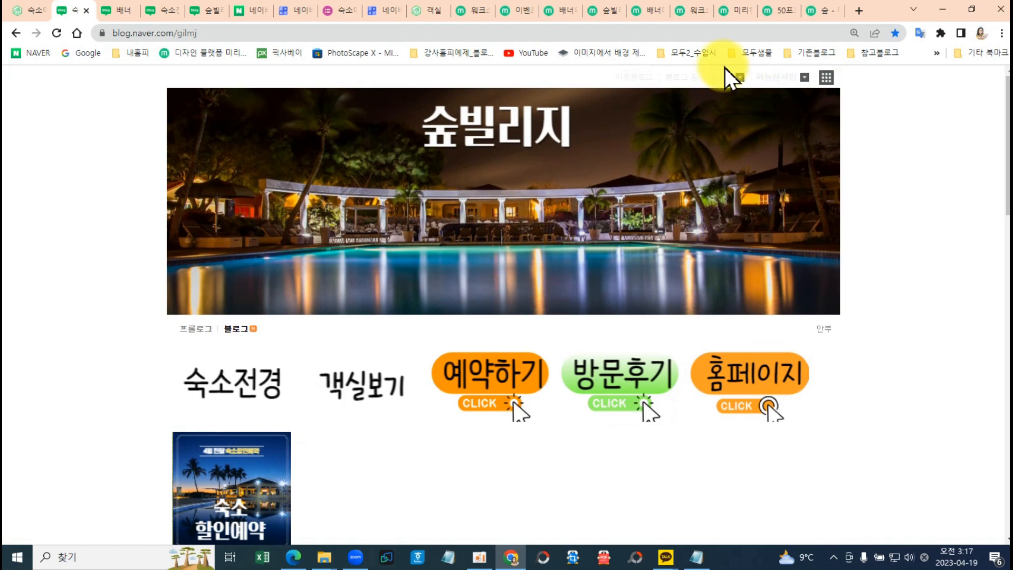
left_click(721, 79)
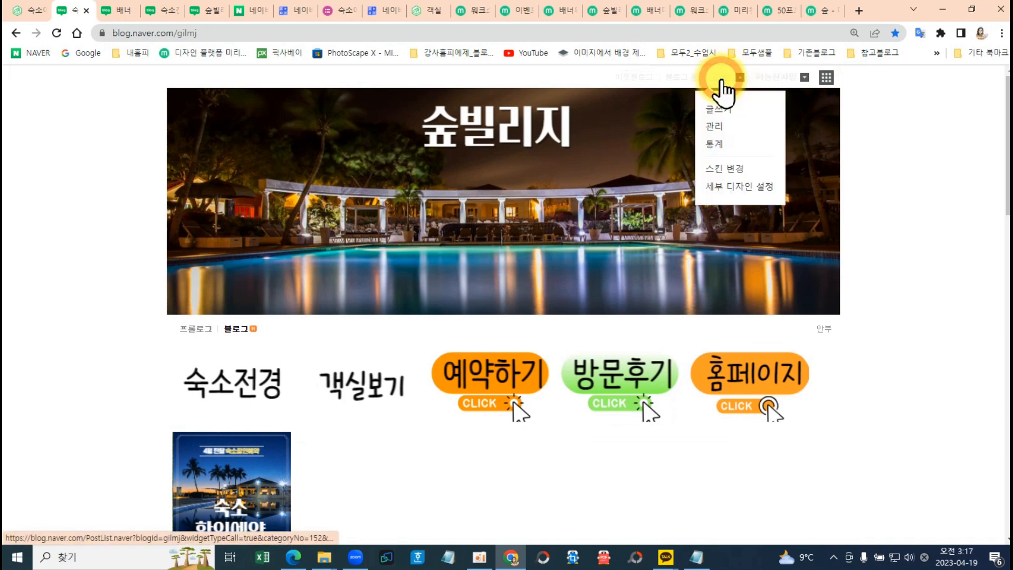
left_click(714, 131)
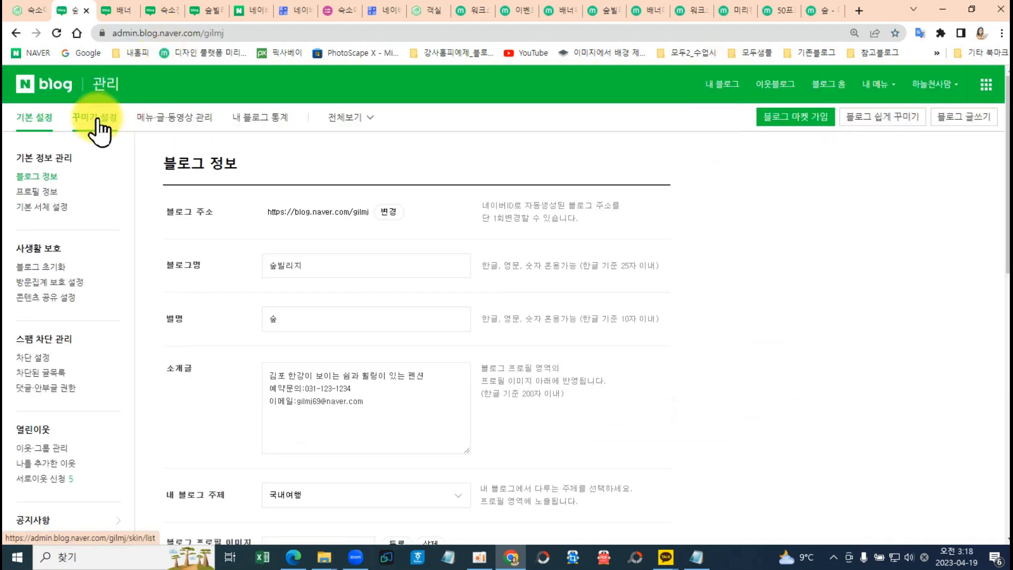
left_click(78, 253)
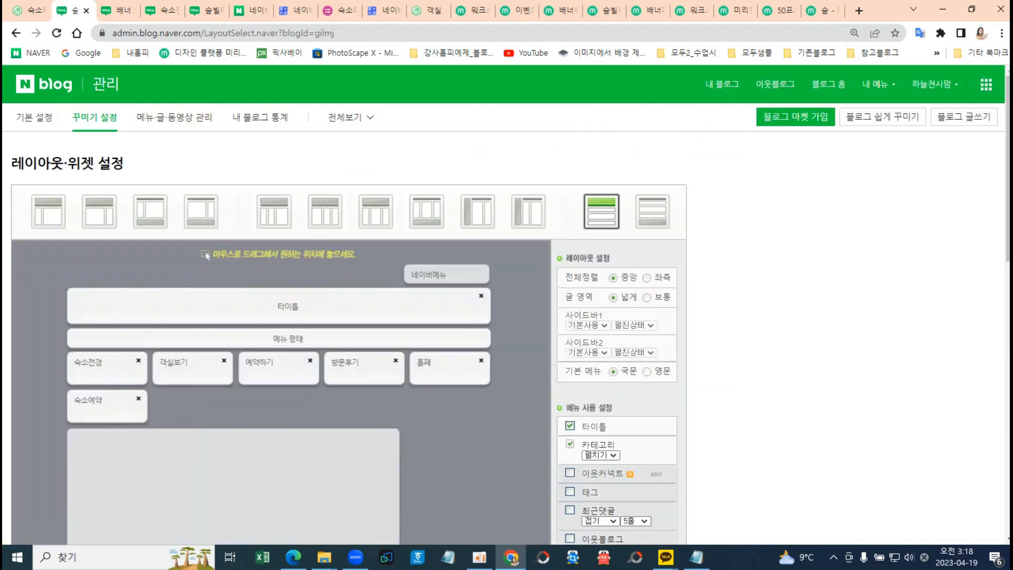
scroll(448, 457, "down", 5)
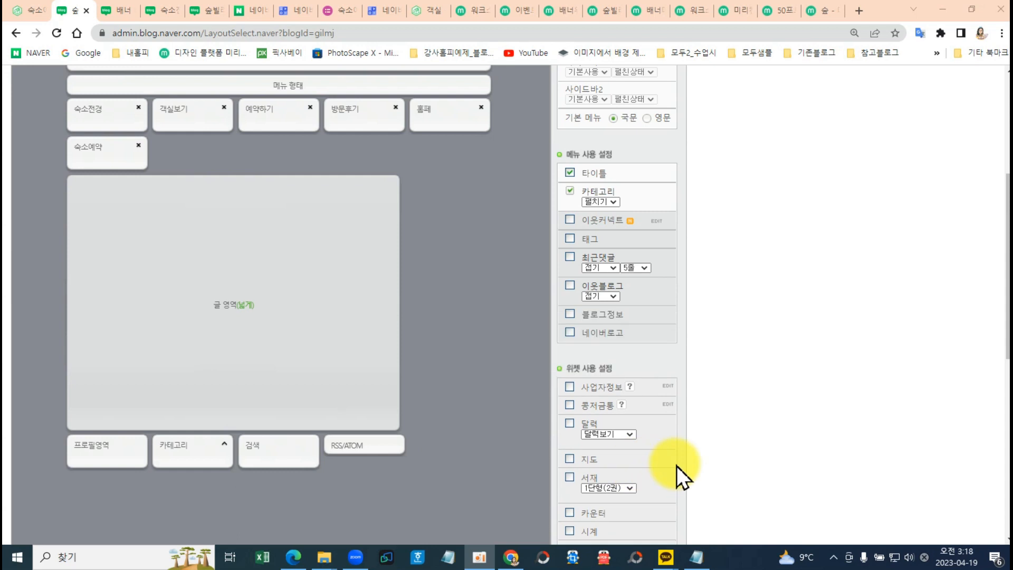
scroll(695, 472, "down", 5)
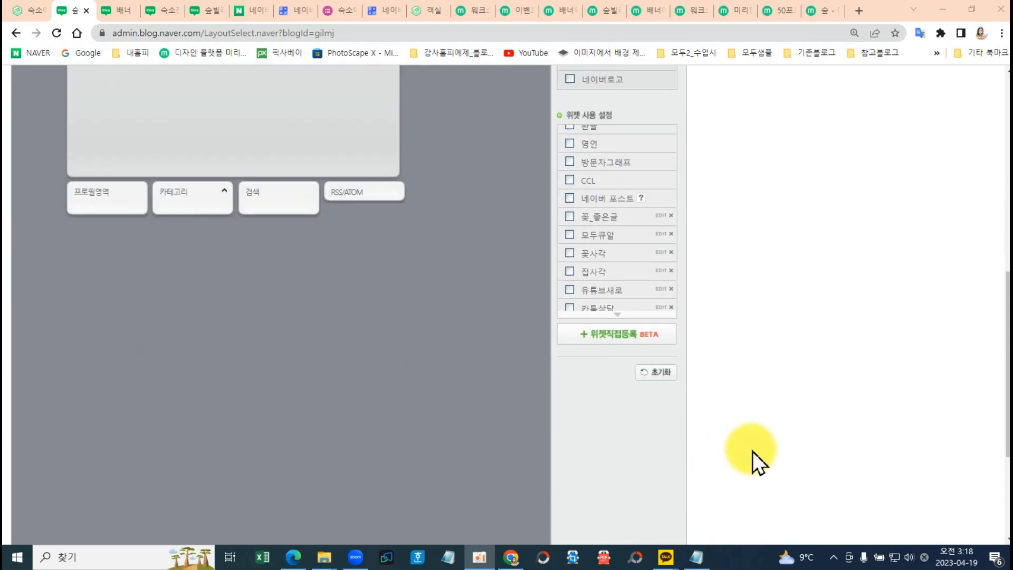
left_click(619, 336)
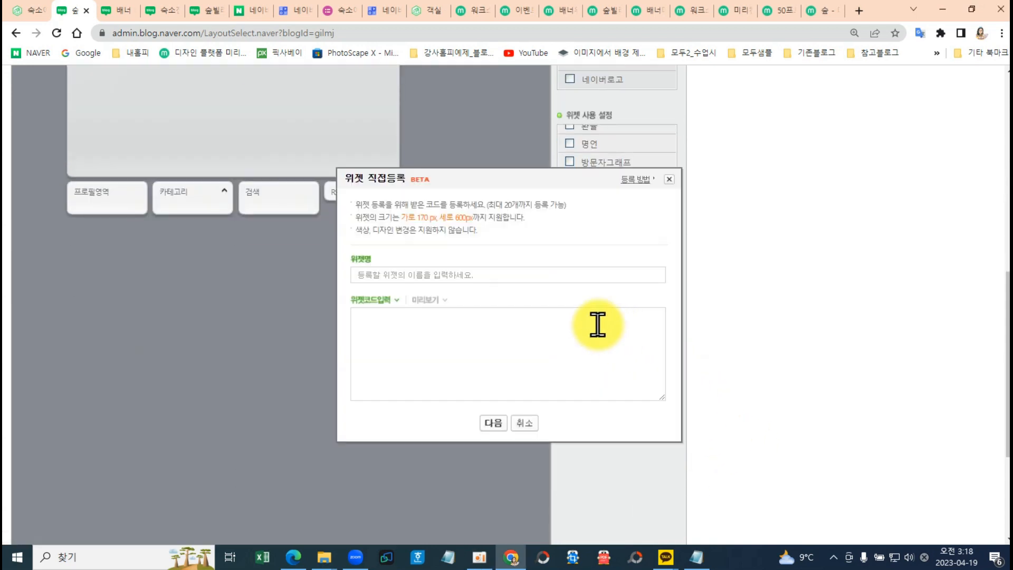
left_click(469, 269)
type("ㅇ벤트")
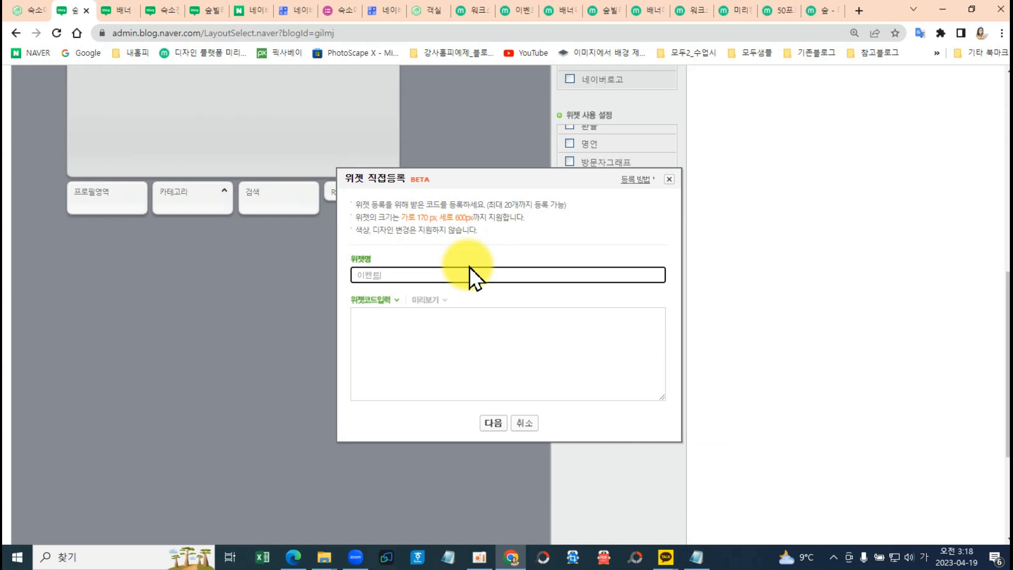
left_click(419, 364)
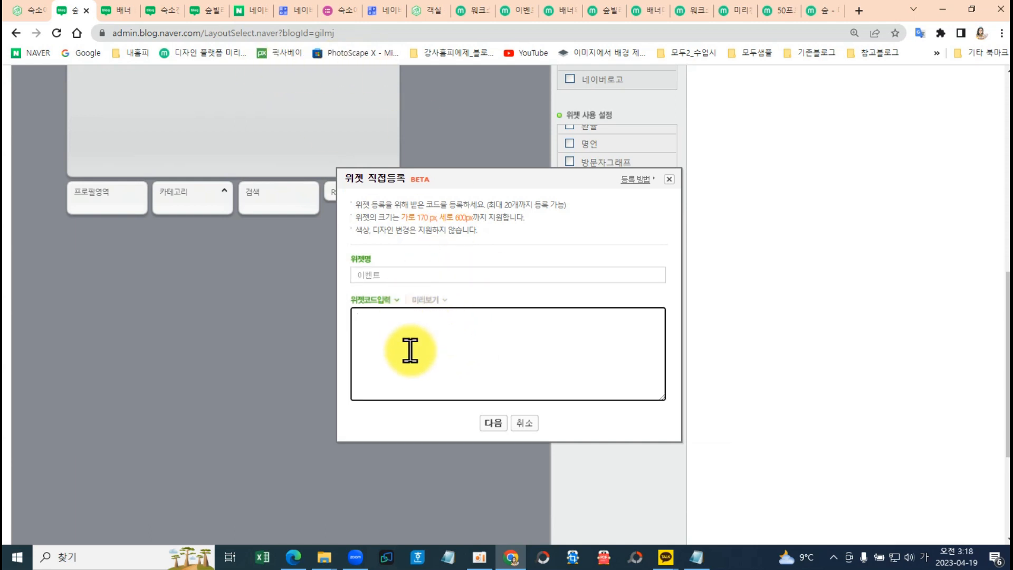
type("<a href=\"https://naver.me/FnibEGC1\" target=\"_blank\"> <img src=\"https://postfiles.pstatic.net/MjAyMzA0MTlfMjkg/MDAxNjgxODQxMDEwODcz.KLf0bbAQucLLqOUCv0IFMFjp4QR5EjDoQ-VxjBRexWcg.5EaDYKVSf1b19VuBSgXqYX6dhatCMrURI3Sg4v4xXw8g.PNG.gilmj/50%ED%94%84%EB%A1%9C-001.png?type=w966\"> </a>")
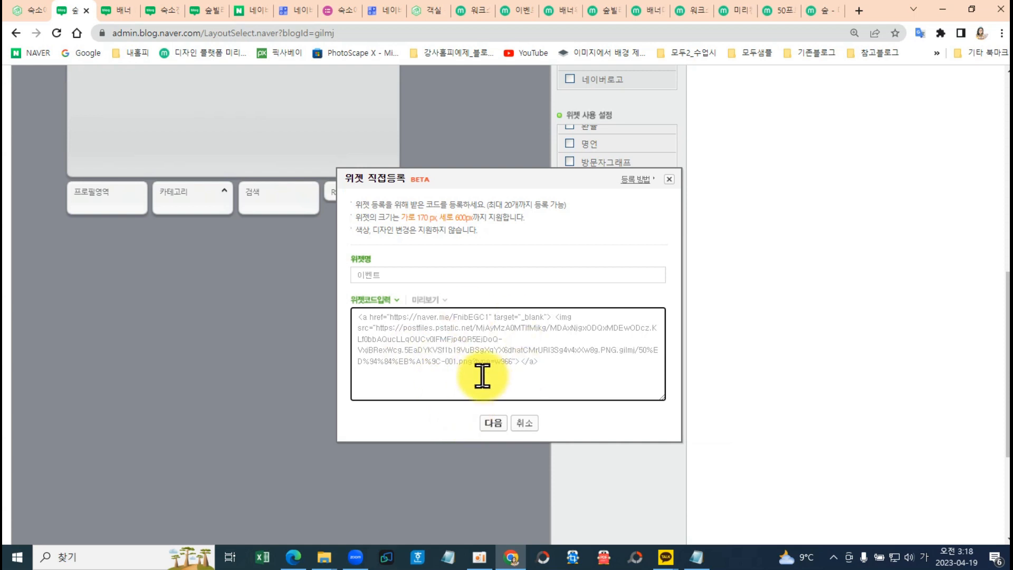
left_click(495, 424)
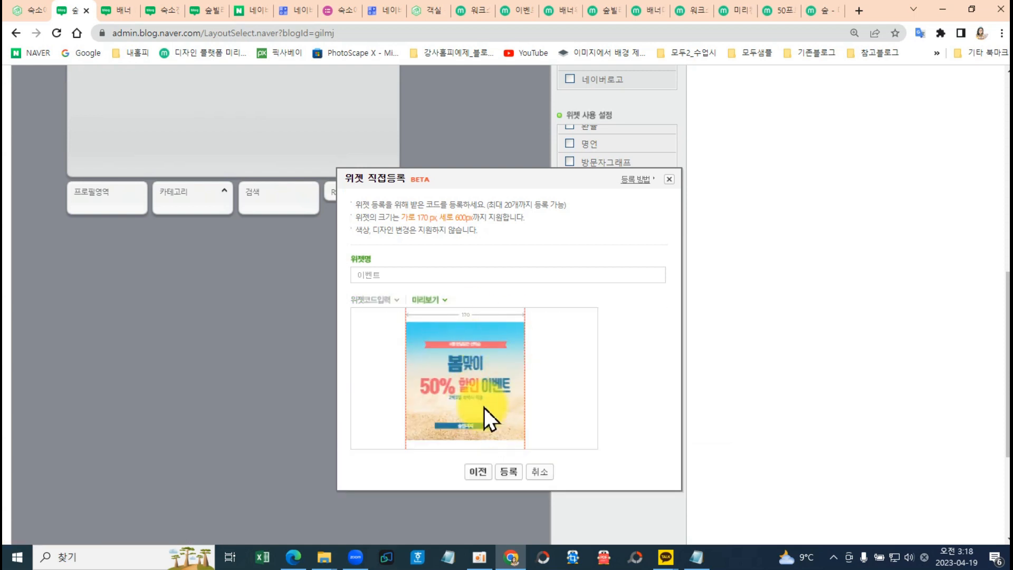
left_click(510, 472)
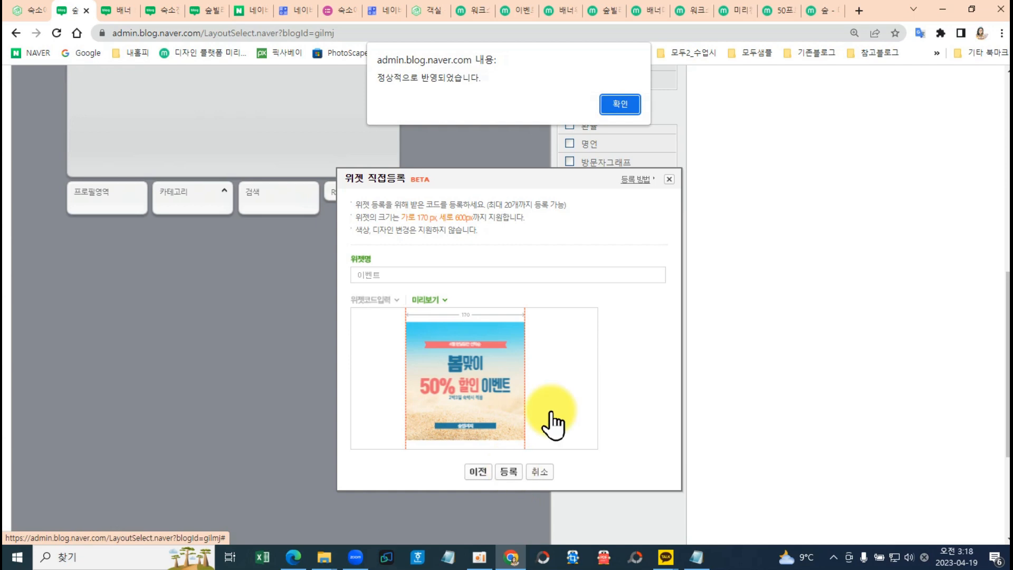
left_click(624, 110)
Place the 이벤트 widget beside 숙소예약 in the second banner row and apply the layout to the blog.
scroll(527, 153, "up", 4)
left_click_drag(437, 386, 201, 253)
scroll(441, 385, "down", 10)
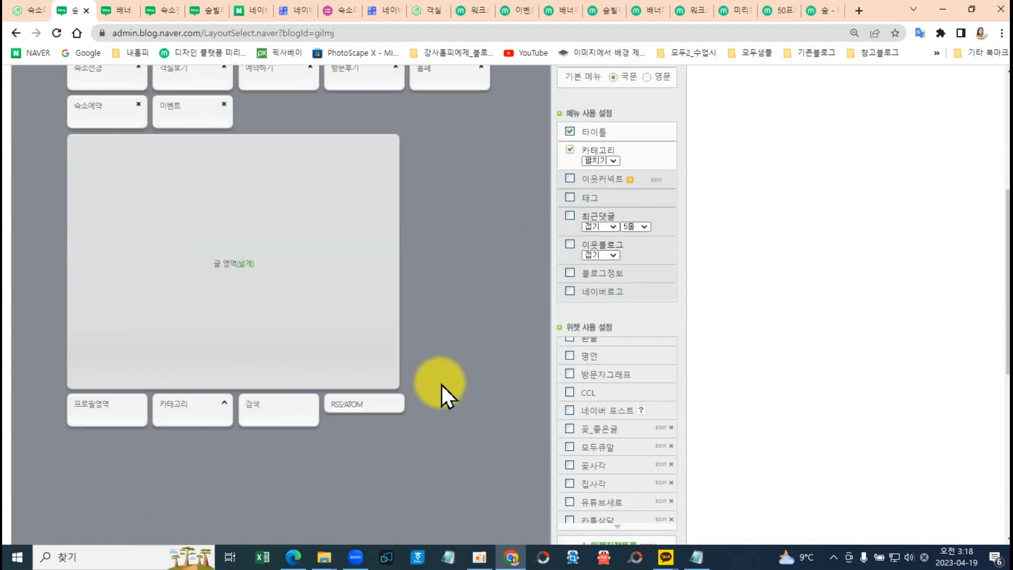
left_click(319, 506)
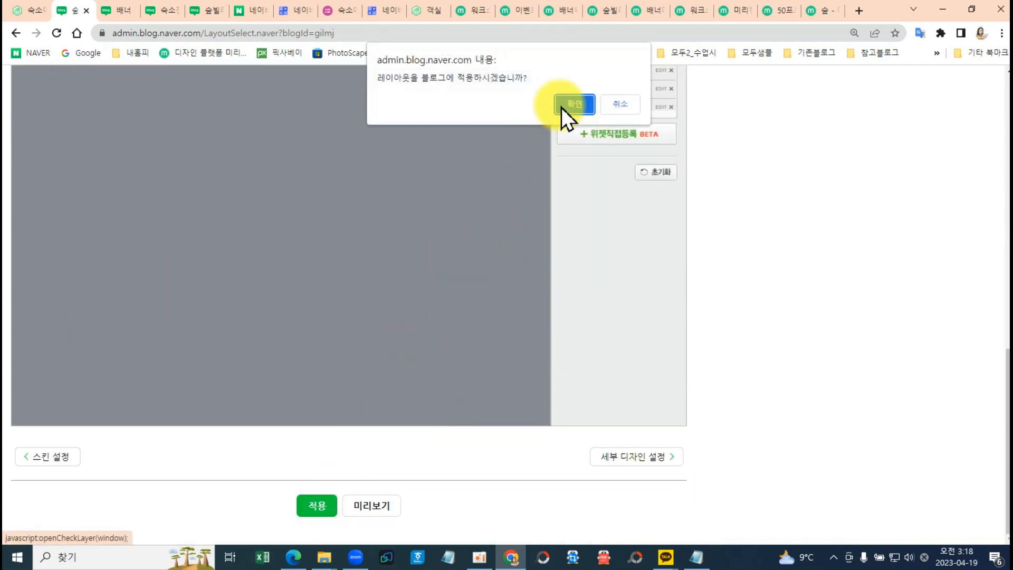
left_click(575, 103)
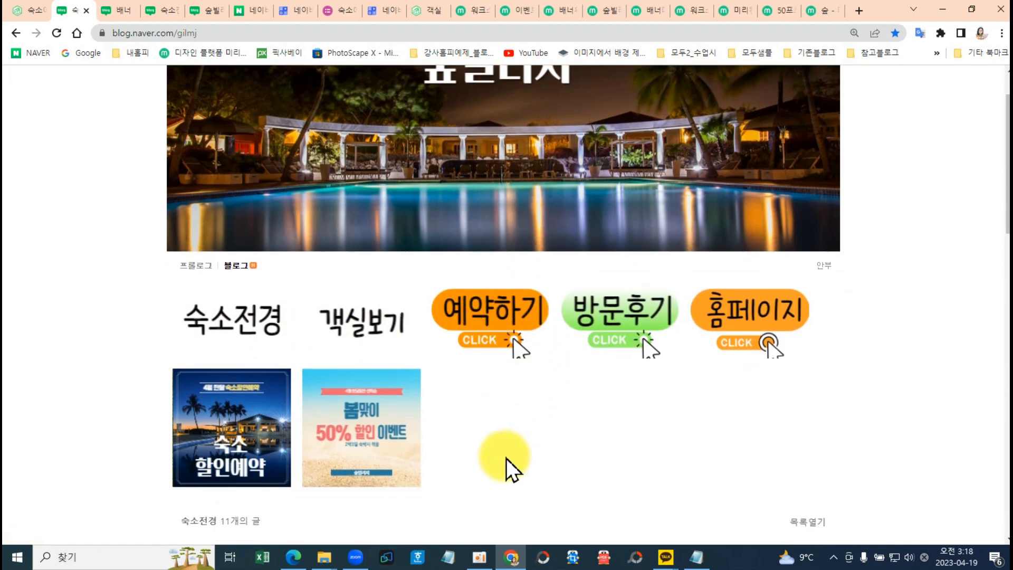
Check where the 예약하기, 방문후기 and 홈페이지 banners lead, closing each opened page, and view the second banner row.
left_click(487, 315)
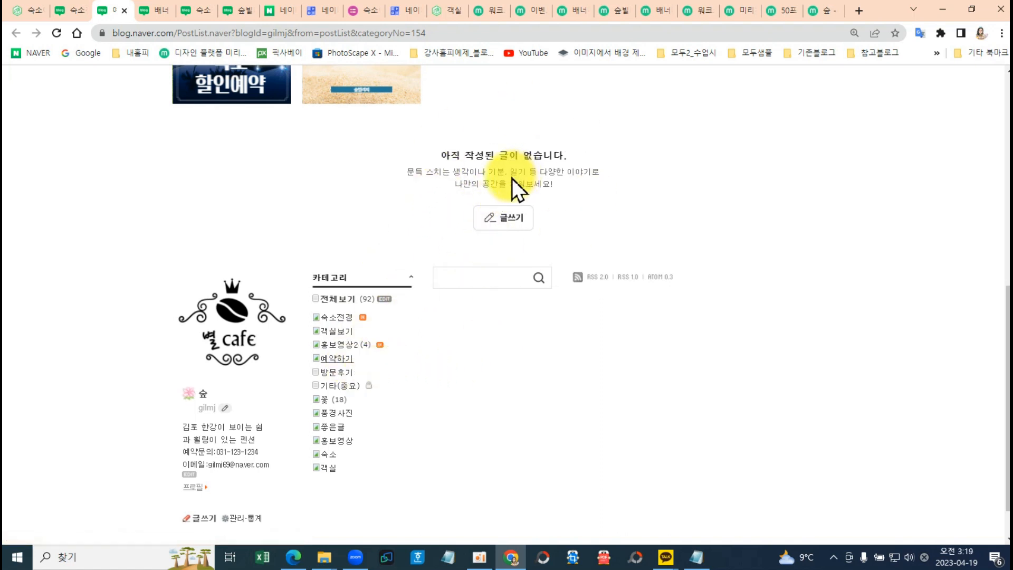
left_click(125, 11)
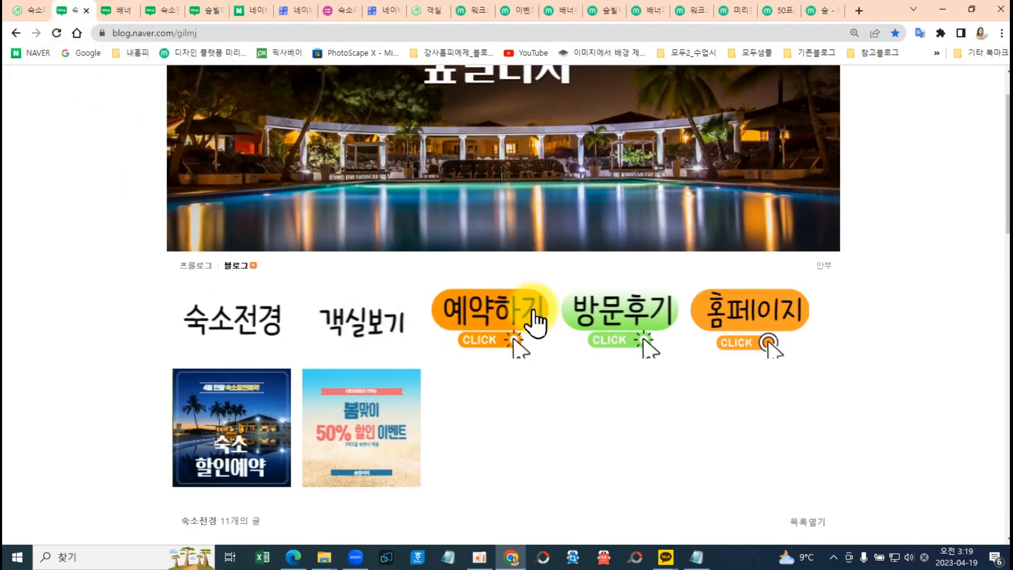
left_click(632, 331)
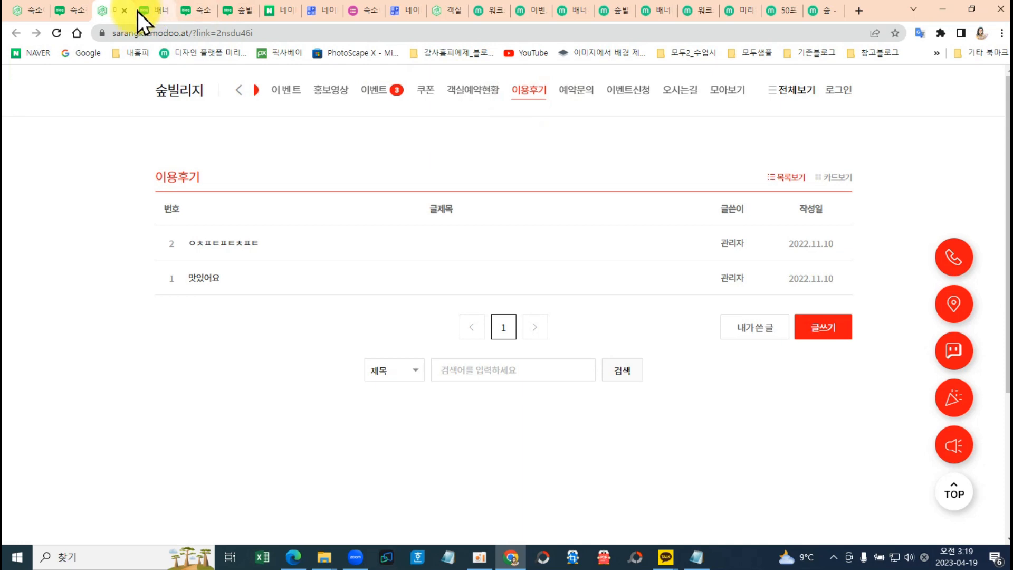
left_click(124, 11)
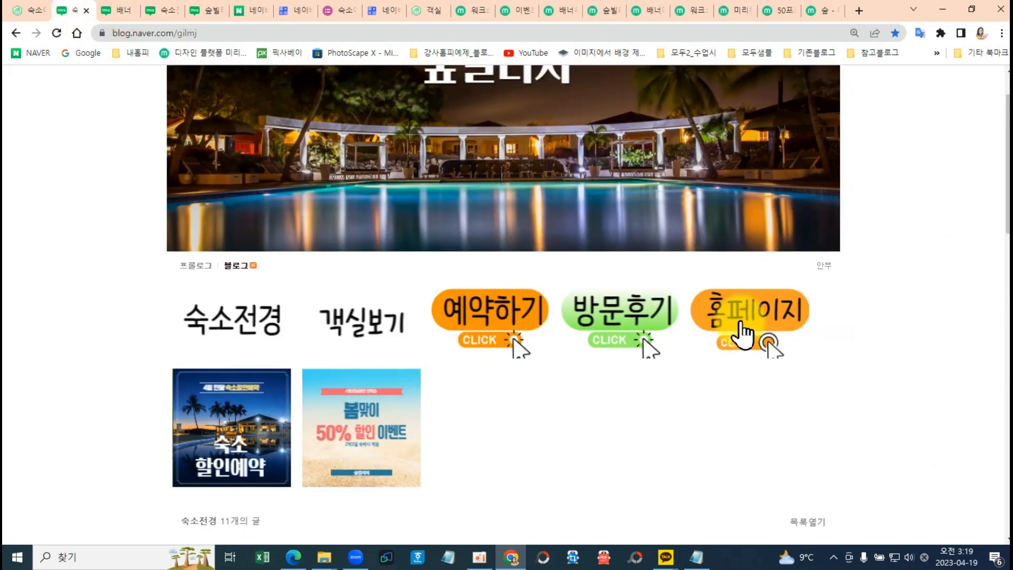
left_click(761, 316)
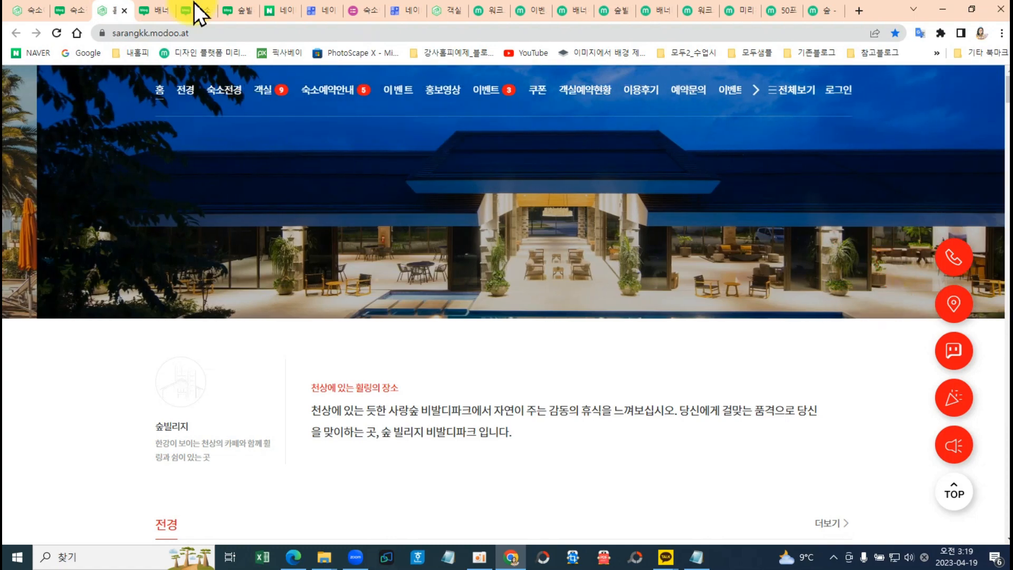
left_click(125, 11)
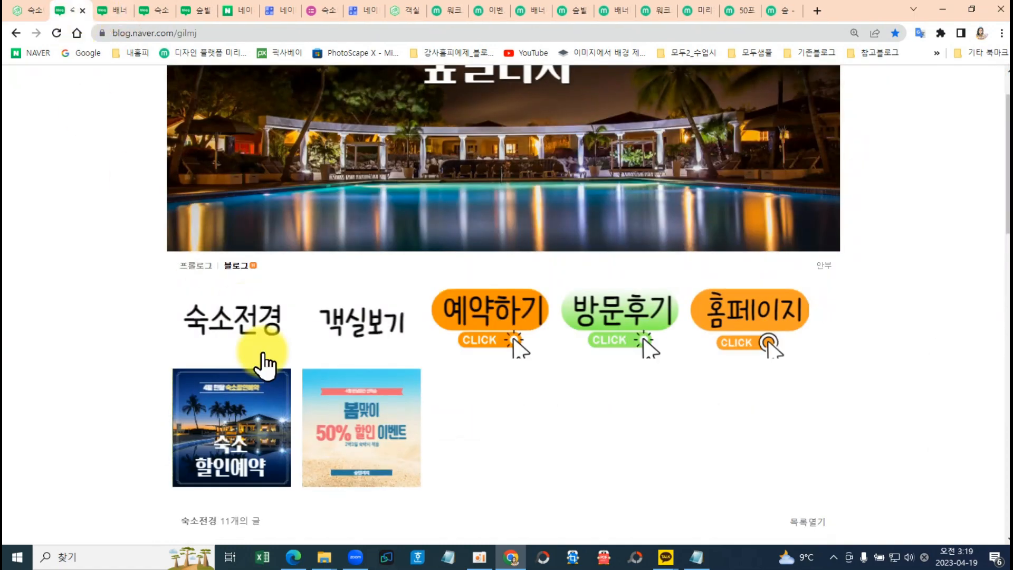
scroll(226, 343, "down", 3)
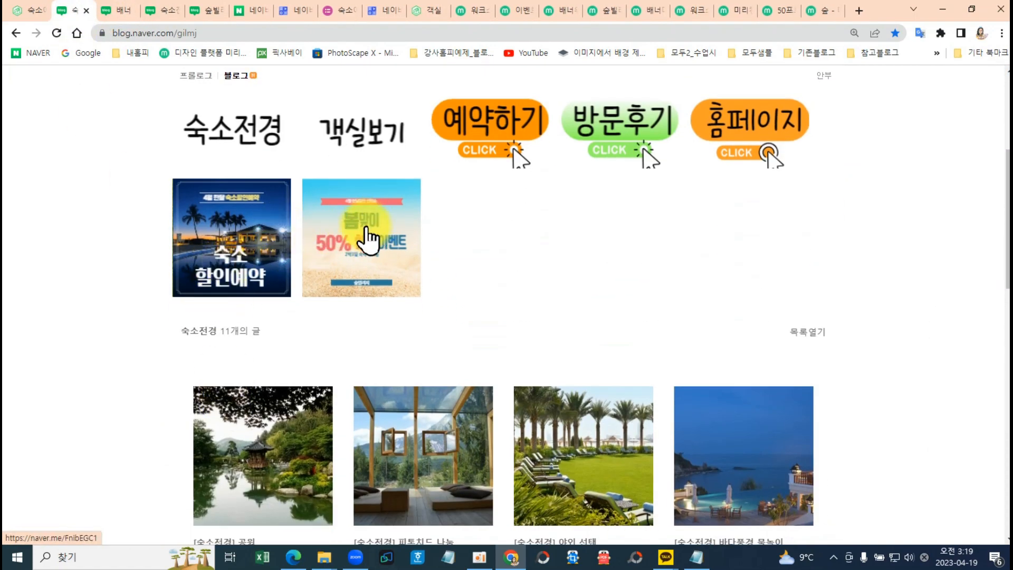
Follow the 숙소 할인예약 banner to the homepage, open its 숙소예약 page under 숙소예약안내 and copy that page's address.
left_click(238, 249)
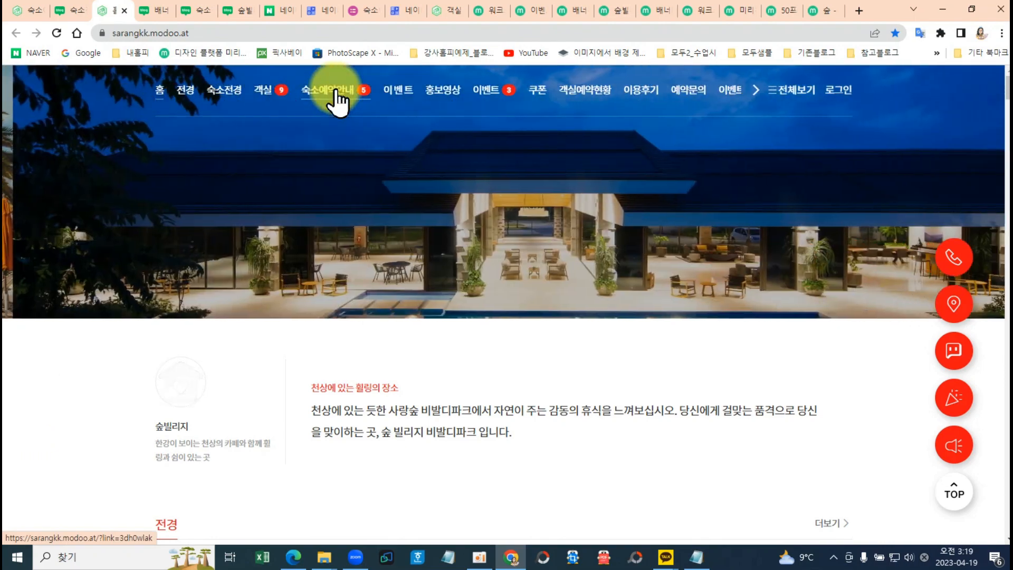
left_click(334, 90)
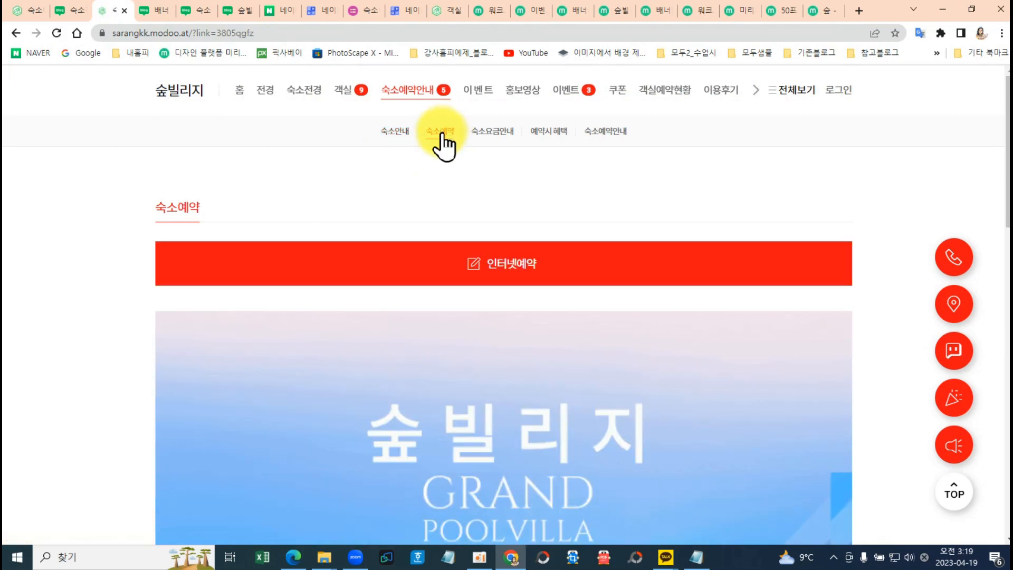
left_click(216, 39)
key("ctrl+c")
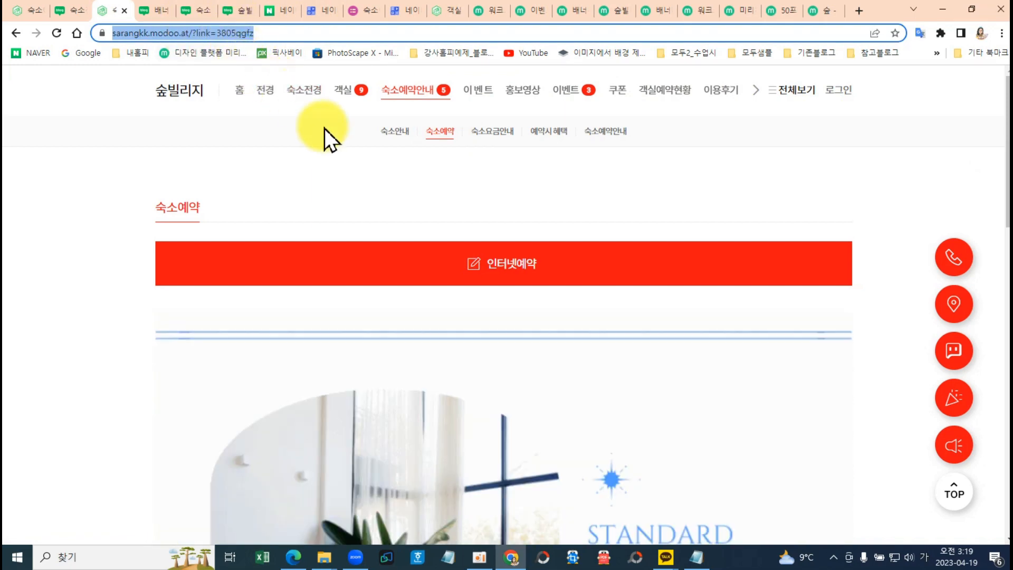
left_click(696, 559)
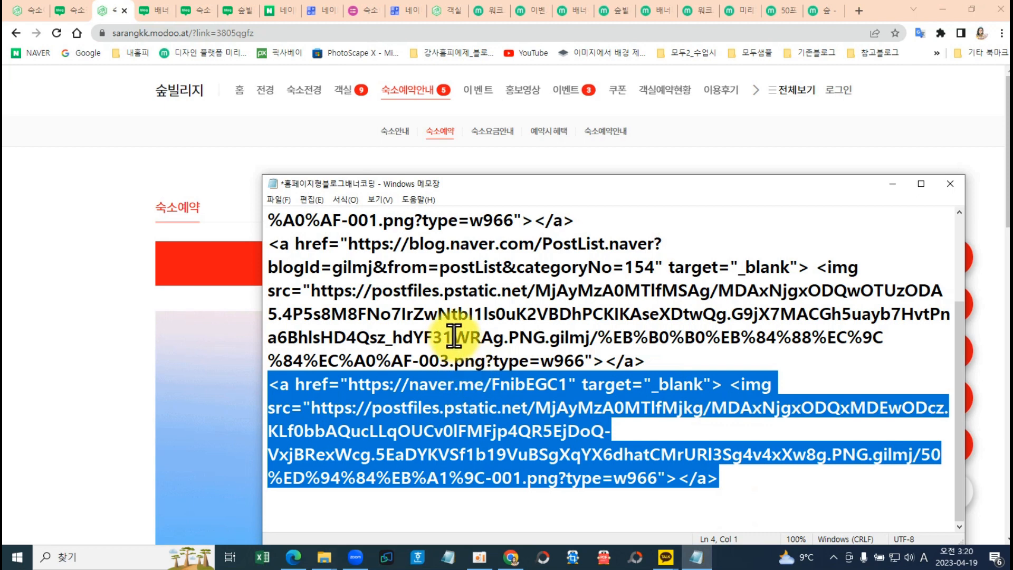
left_click(455, 336)
left_click_drag(348, 384, 594, 390)
key("ctrl+v")
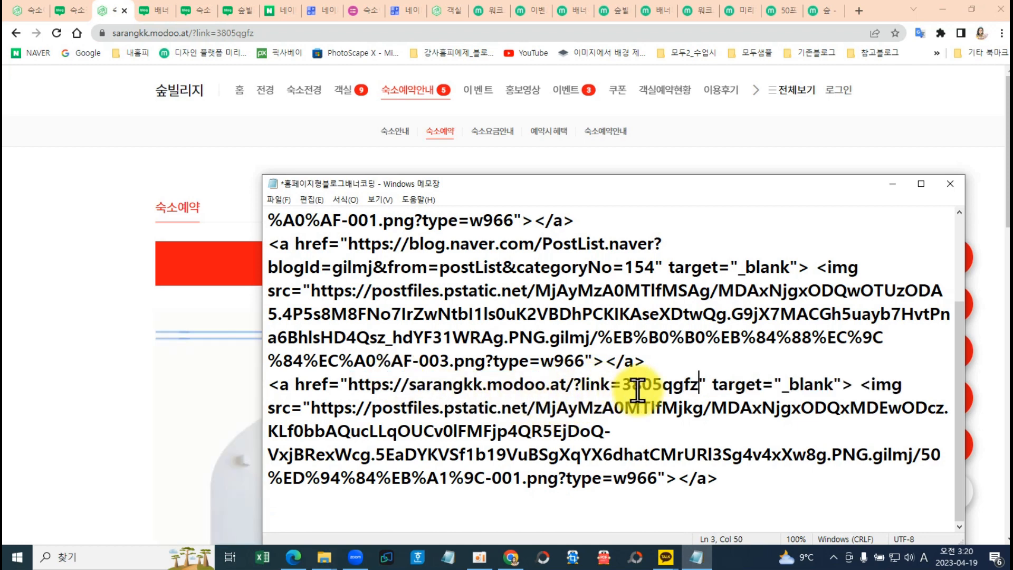
left_click(312, 408)
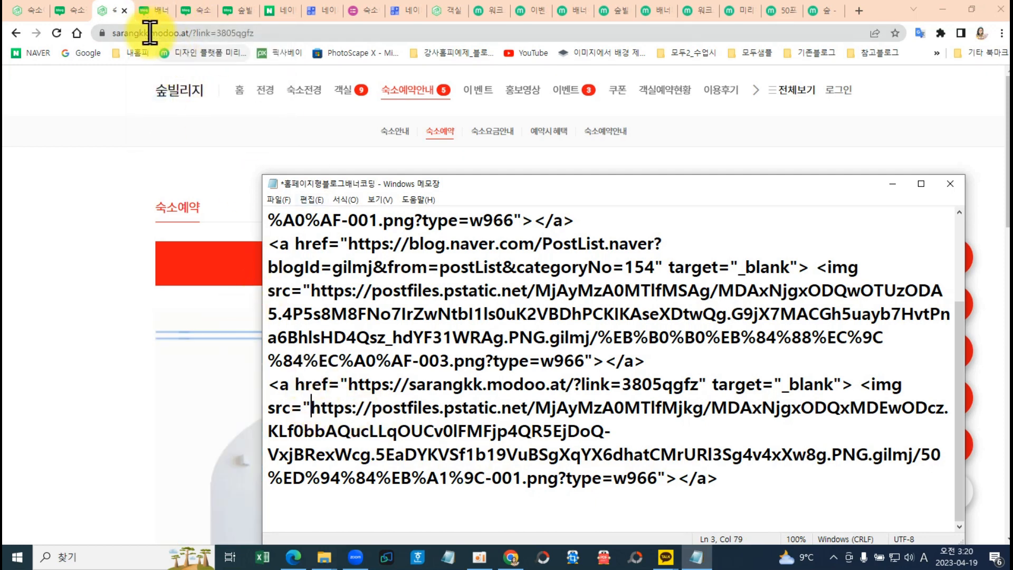
In Chrome, find the 숙소 할인예약 banner in the banner image post and copy its image address.
left_click(154, 12)
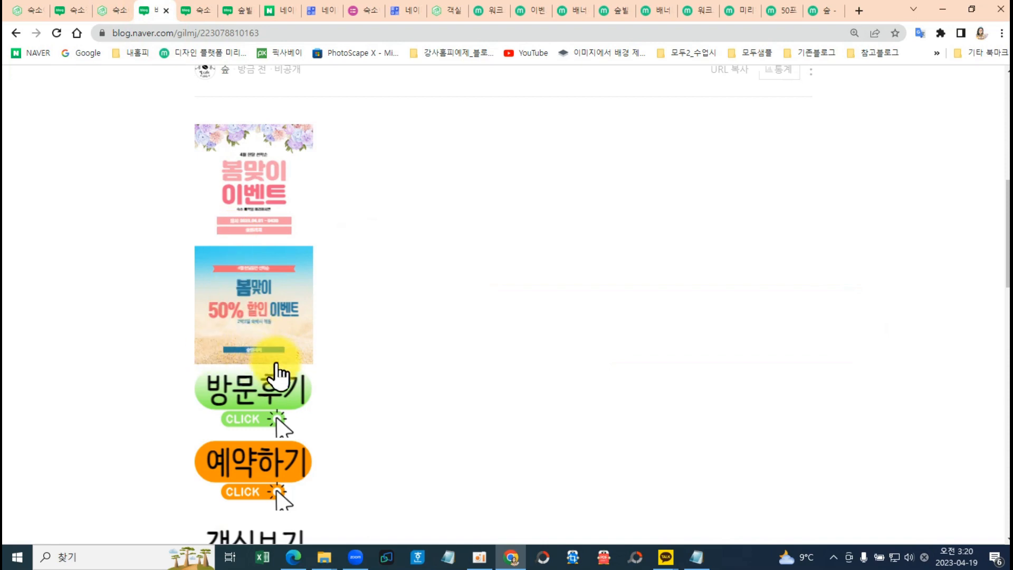
scroll(284, 374, "down", 4)
scroll(289, 364, "down", 3)
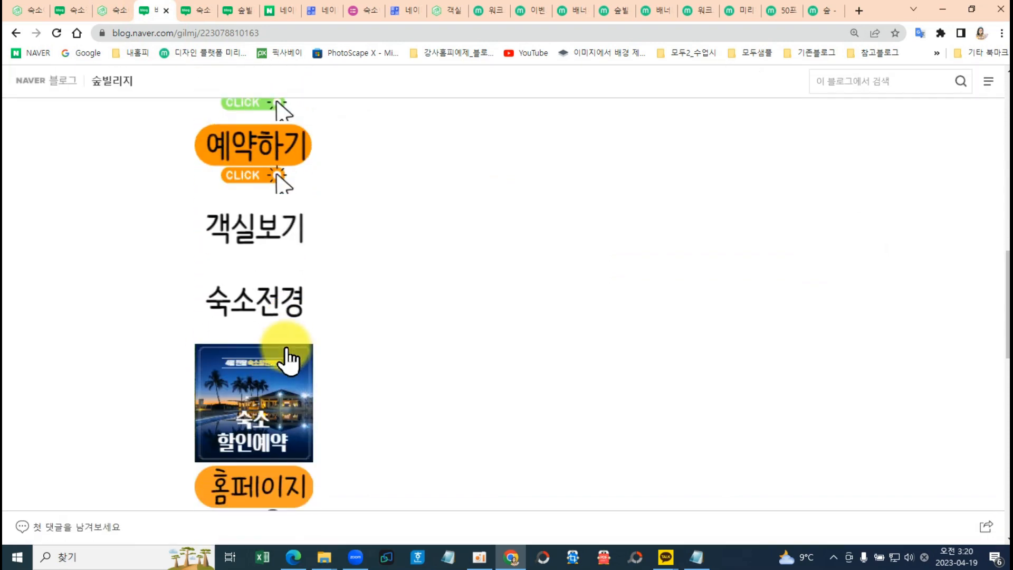
scroll(285, 327, "up", 3)
scroll(290, 327, "down", 4)
scroll(288, 317, "up", 4)
scroll(288, 323, "down", 3)
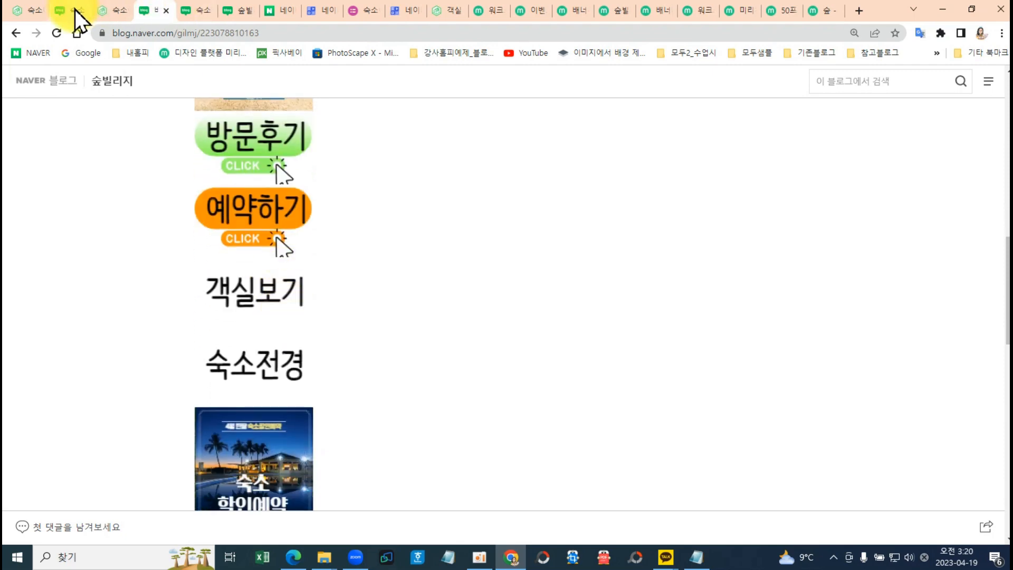
left_click(74, 10)
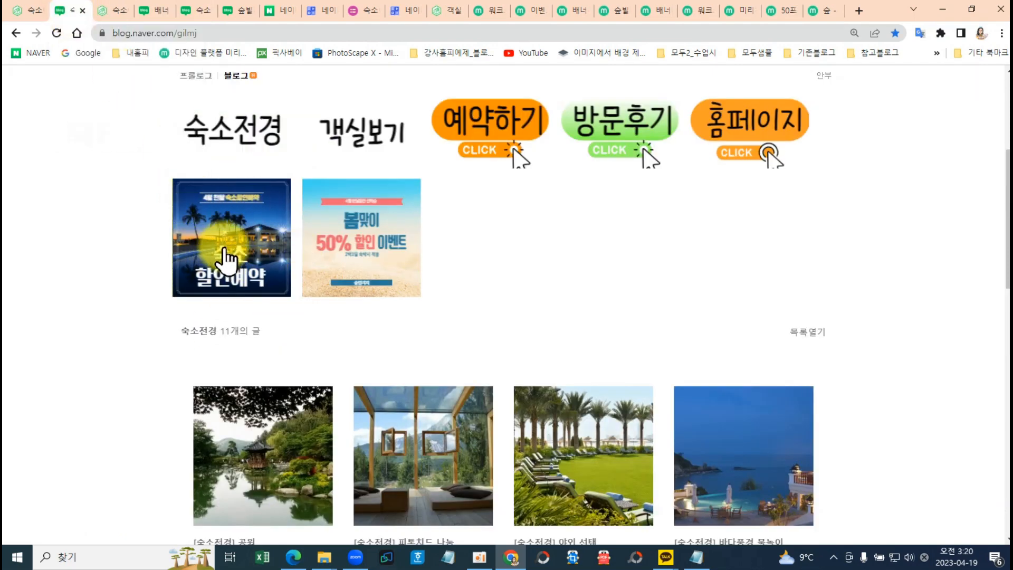
left_click(157, 10)
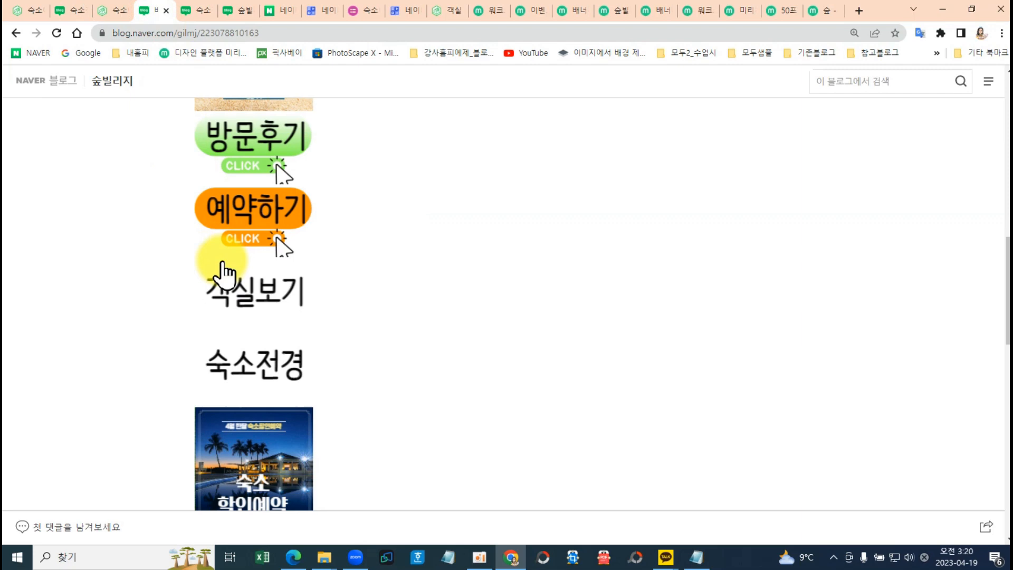
right_click(274, 448)
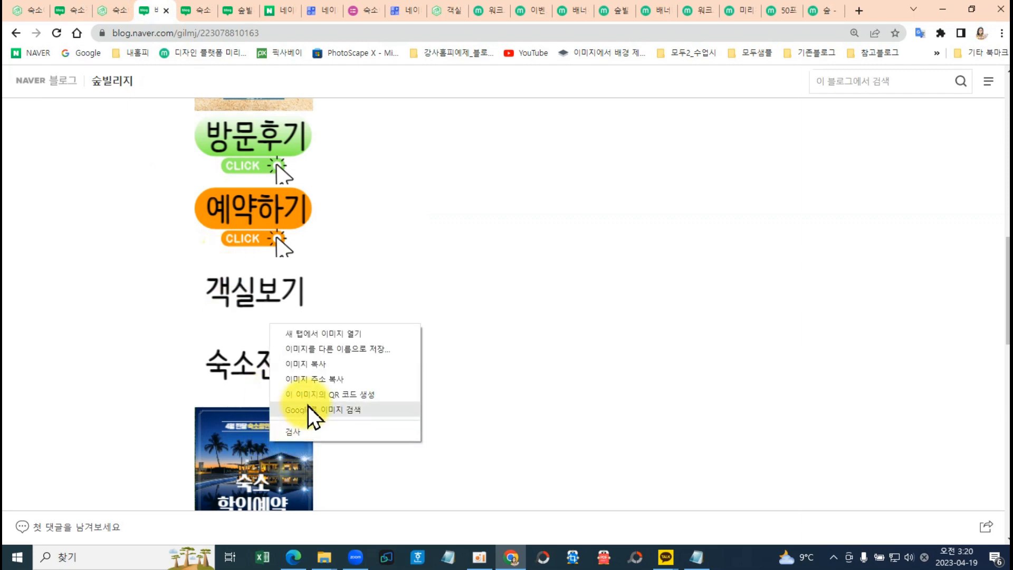
left_click(325, 383)
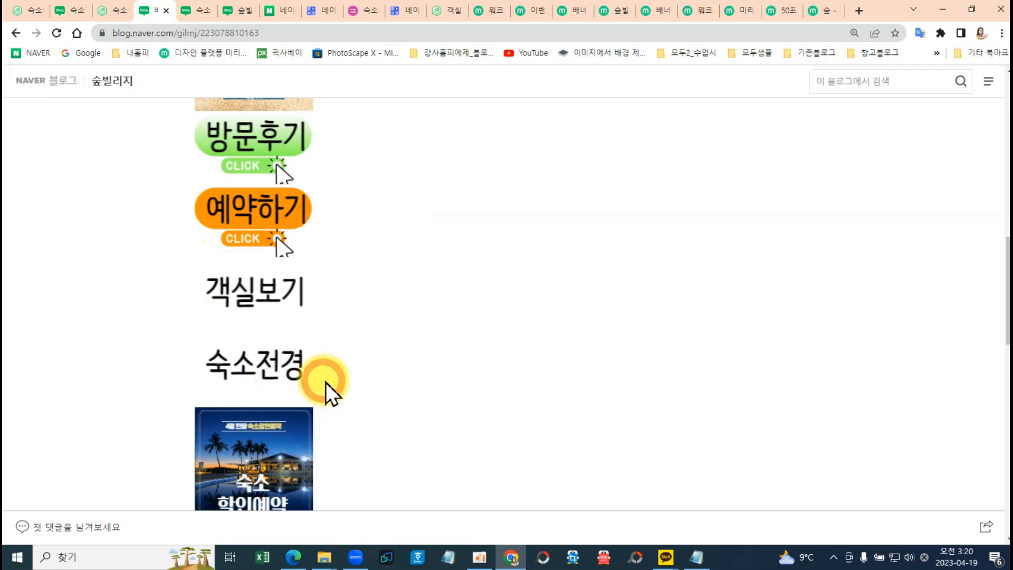
In Notepad, replace the last banner line's image address with the copied one, copy the whole line of code and return to Chrome.
left_click(695, 557)
left_click_drag(312, 406, 644, 477)
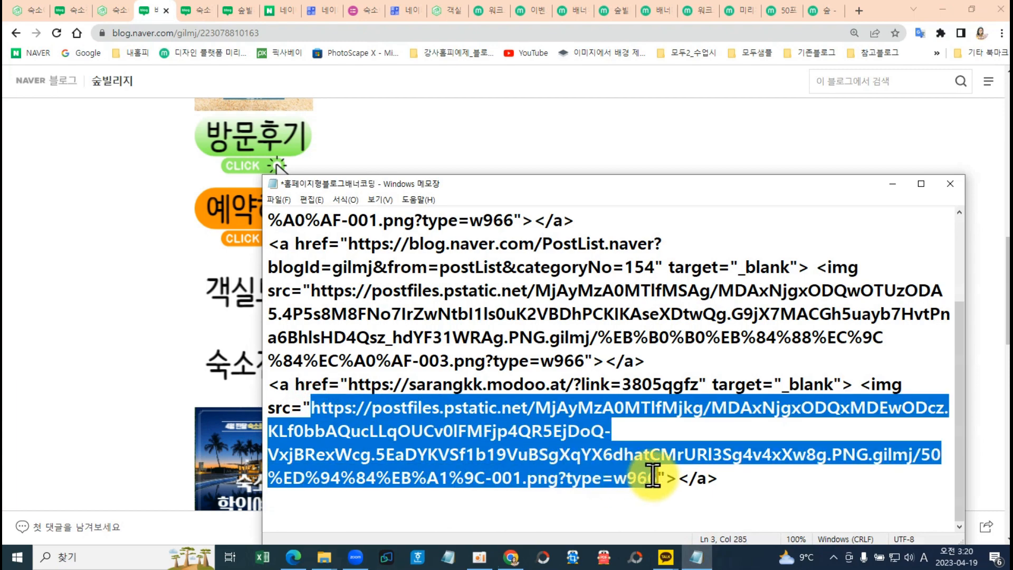
type("https://postfiles.pstatic.net/MjAyMzA0MTlfMTU5/MDAxNjgxODQwOTUzODI0.RdDOKDD9kVP-OJ5AdYPJsXqpS3dNeev6Qsa189O3DQcg.PNz7Ei_n1smgn3hygZRokFtfRqRX2AR3ZbRZAUDkBMAg.PNG.gilmj/50%ED%94%84%EB%A1%9C-003.png?type=w966")
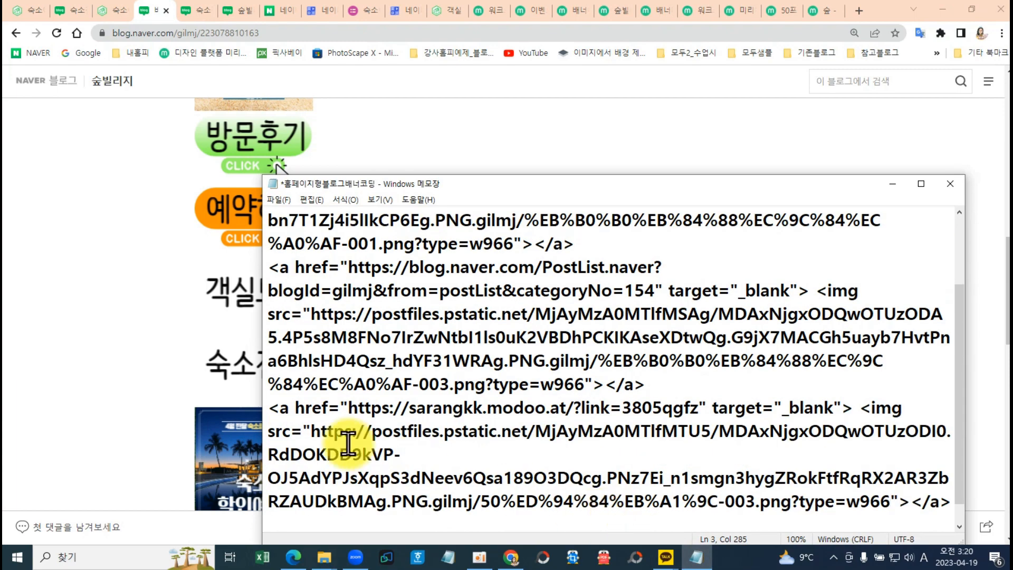
left_click_drag(270, 406, 947, 504)
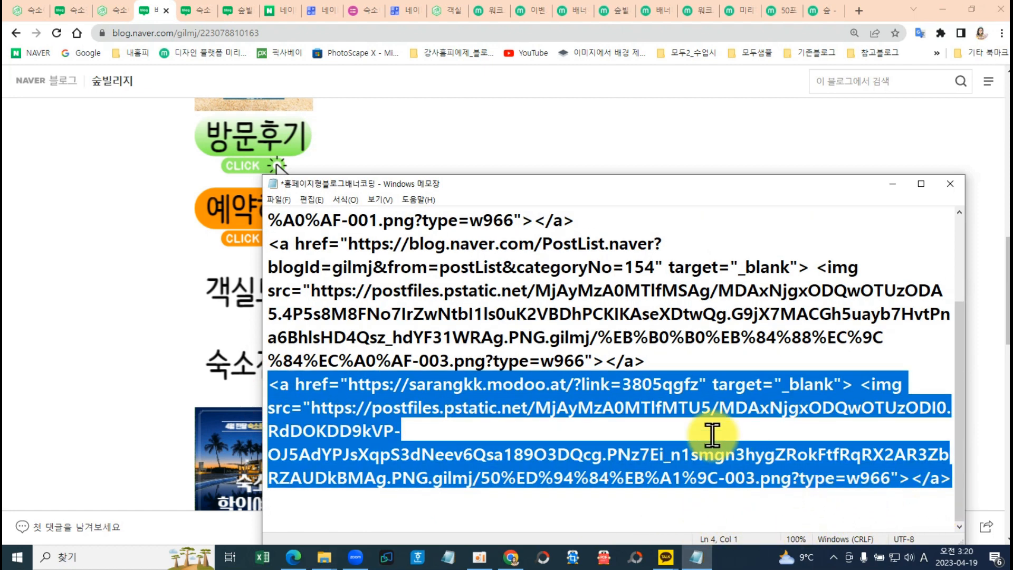
left_click(442, 119)
scroll(799, 172, "up", 3)
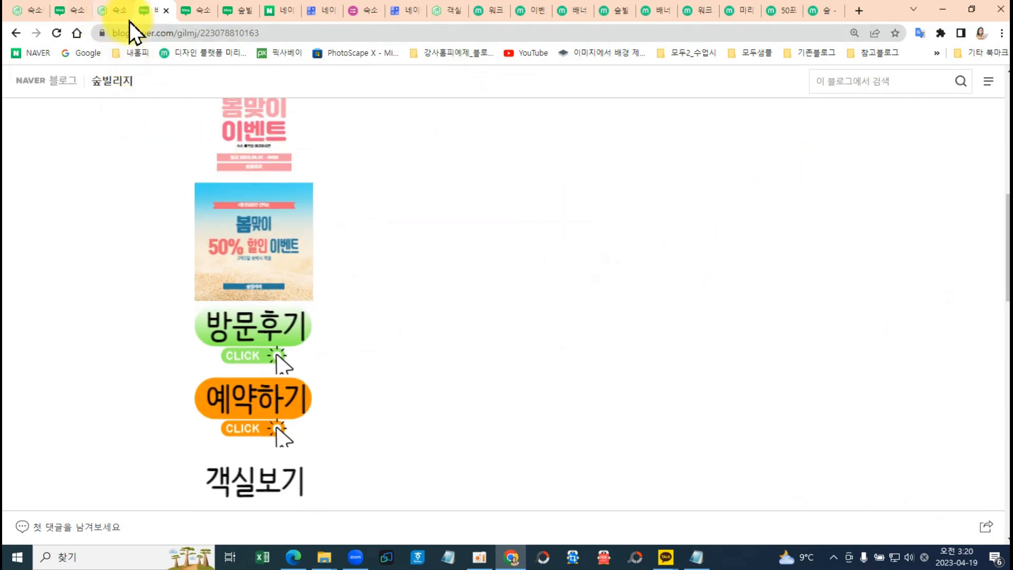
Return to the blog's main page and open its 레이아웃·위젯 설정 in the blog administration.
left_click(75, 11)
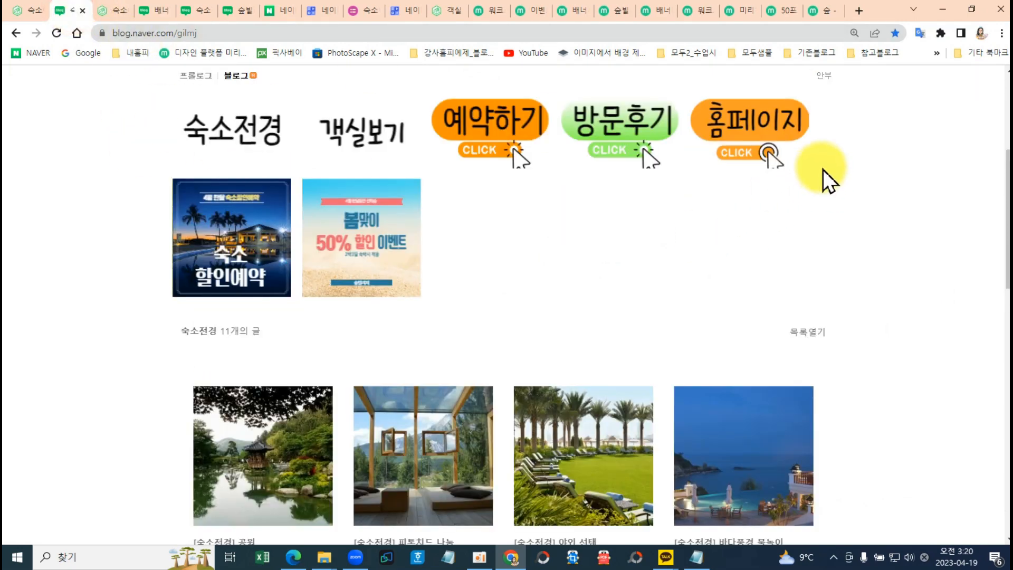
scroll(823, 170, "up", 4)
left_click(718, 80)
left_click(718, 139)
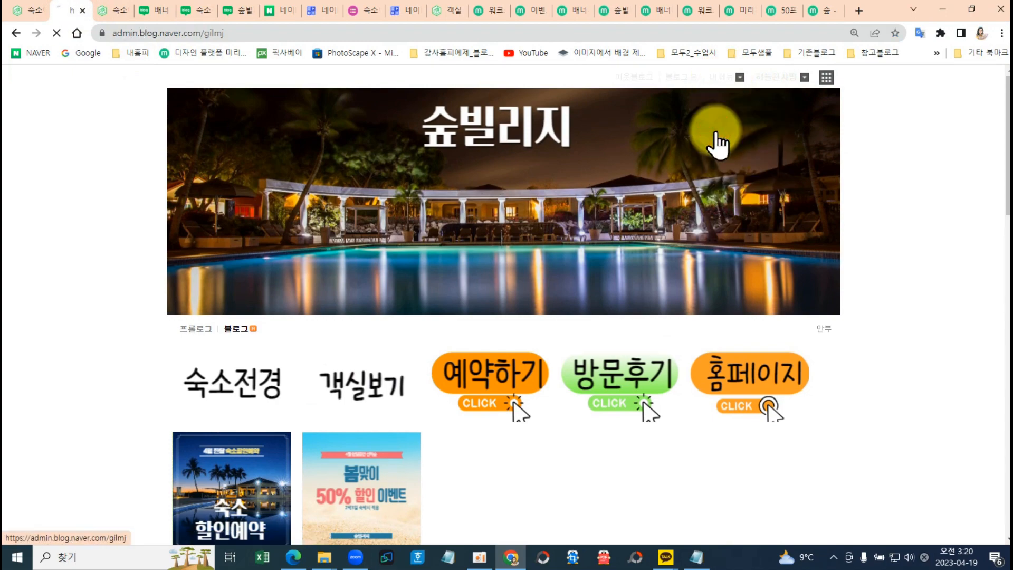
left_click(89, 117)
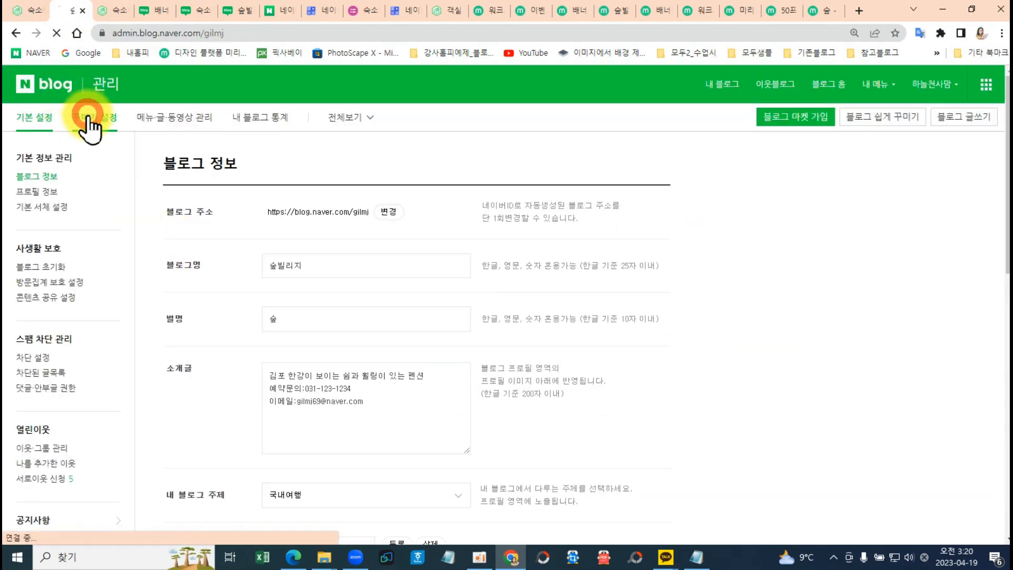
left_click(45, 253)
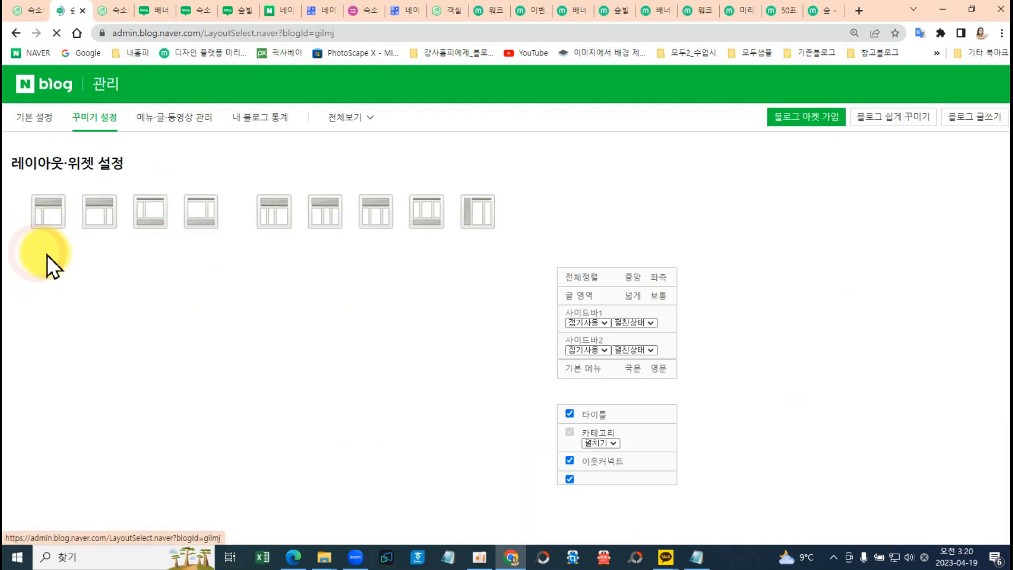
Replace the 숙소예약 widget's code with the copied banner code and save the widget change.
scroll(738, 422, "down", 5)
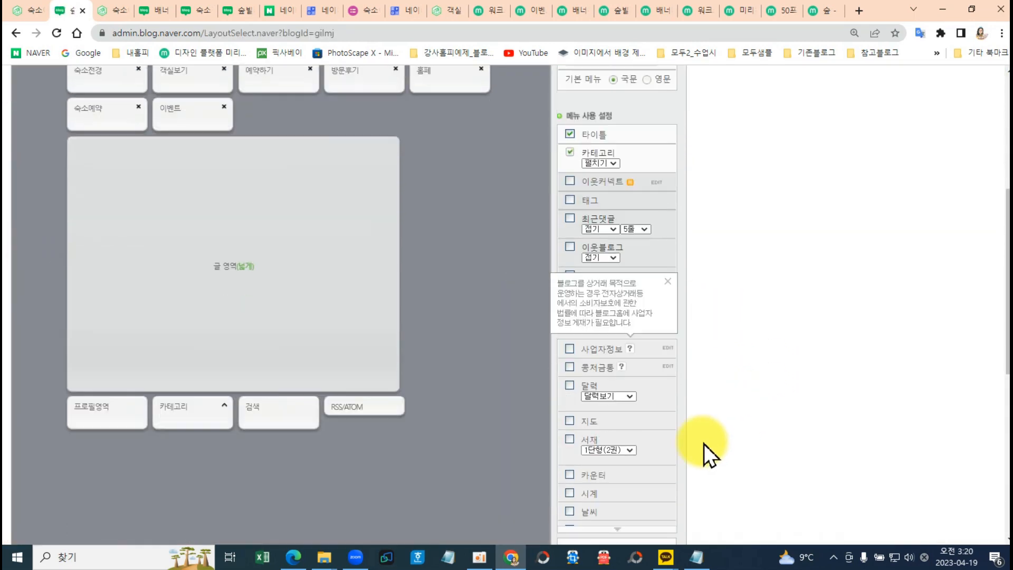
scroll(704, 444, "down", 1)
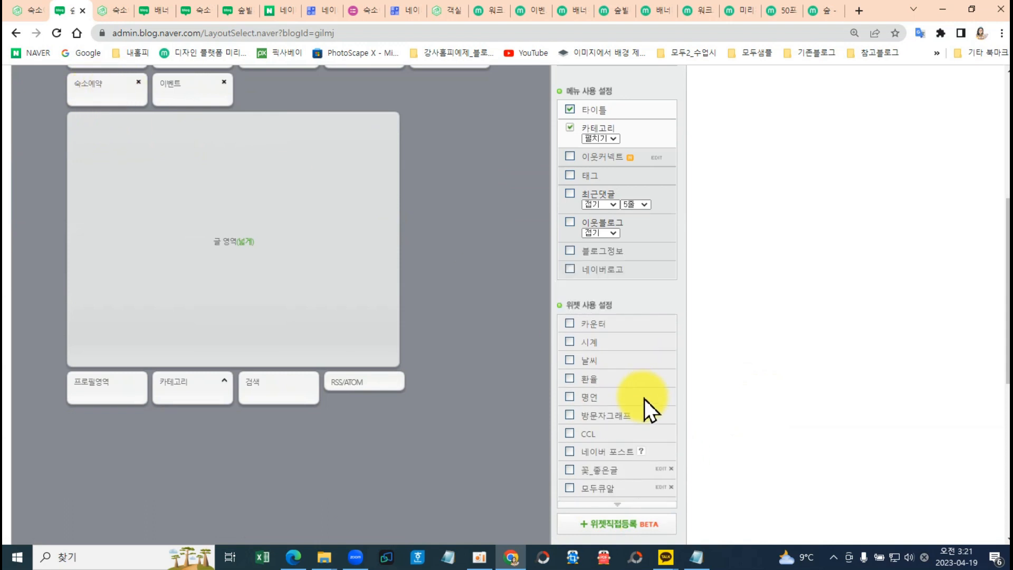
scroll(647, 397, "down", 3)
scroll(654, 396, "down", 2)
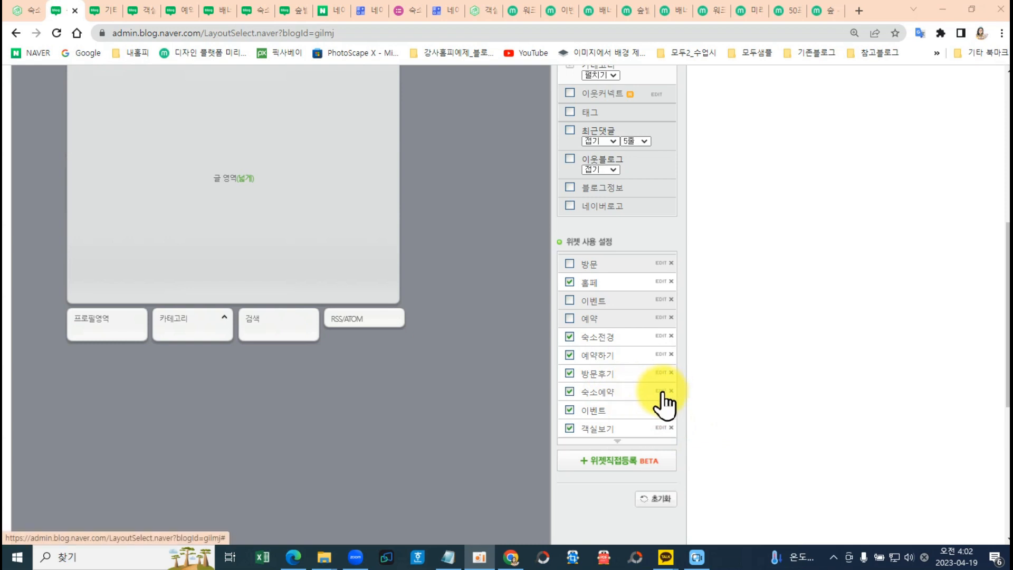
left_click(660, 390)
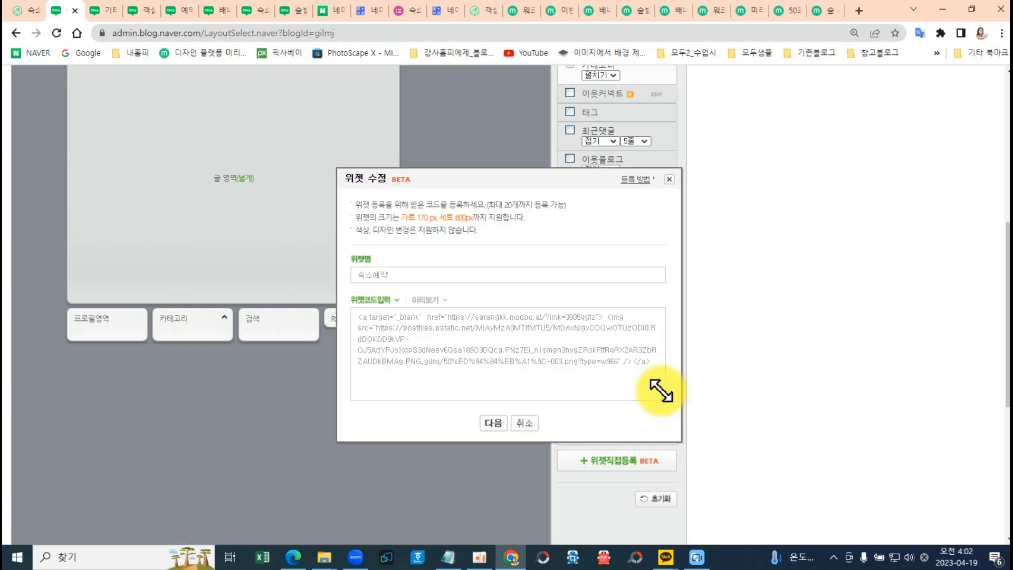
left_click_drag(357, 315, 668, 372)
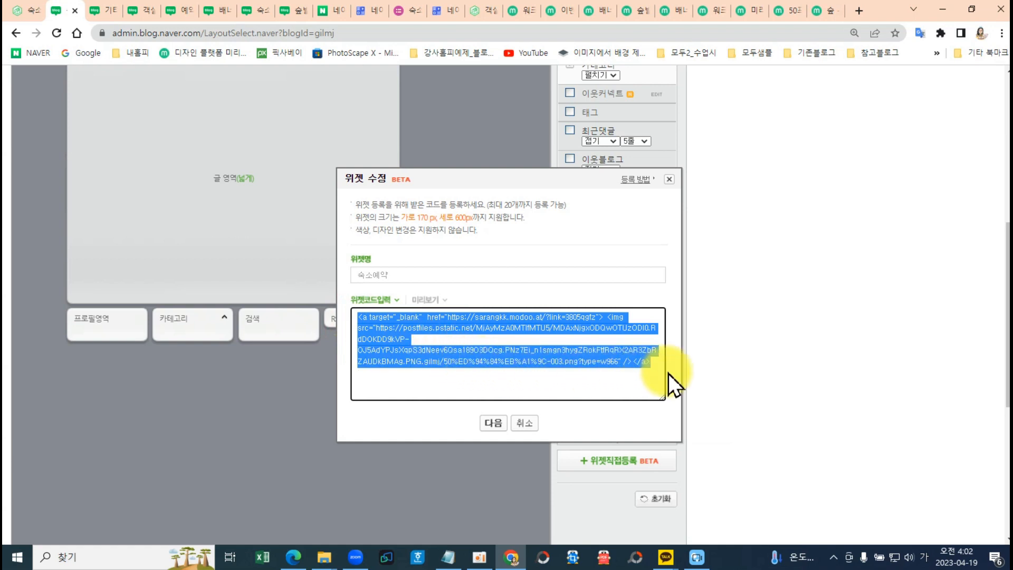
key("Delete")
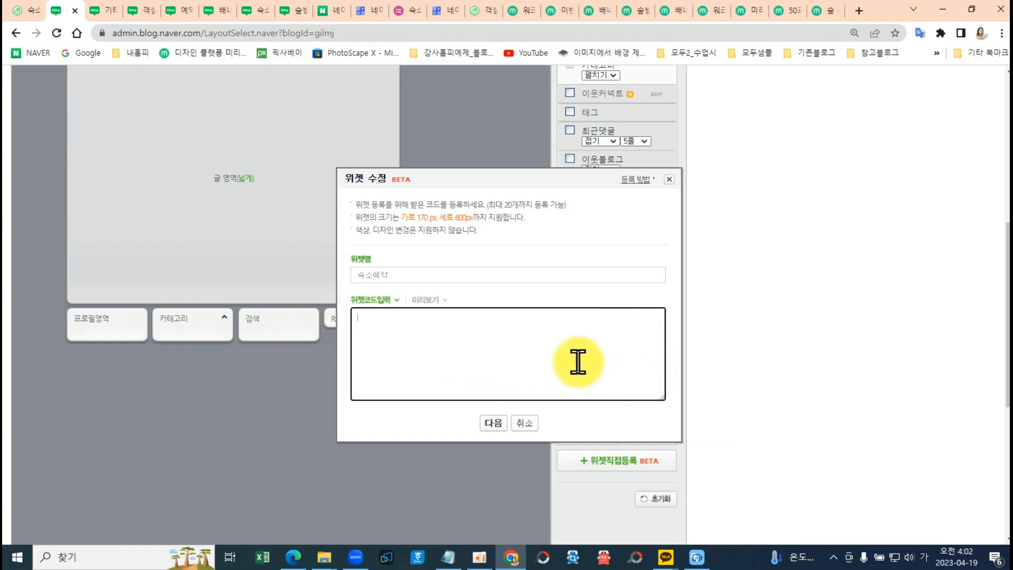
key("ctrl+v")
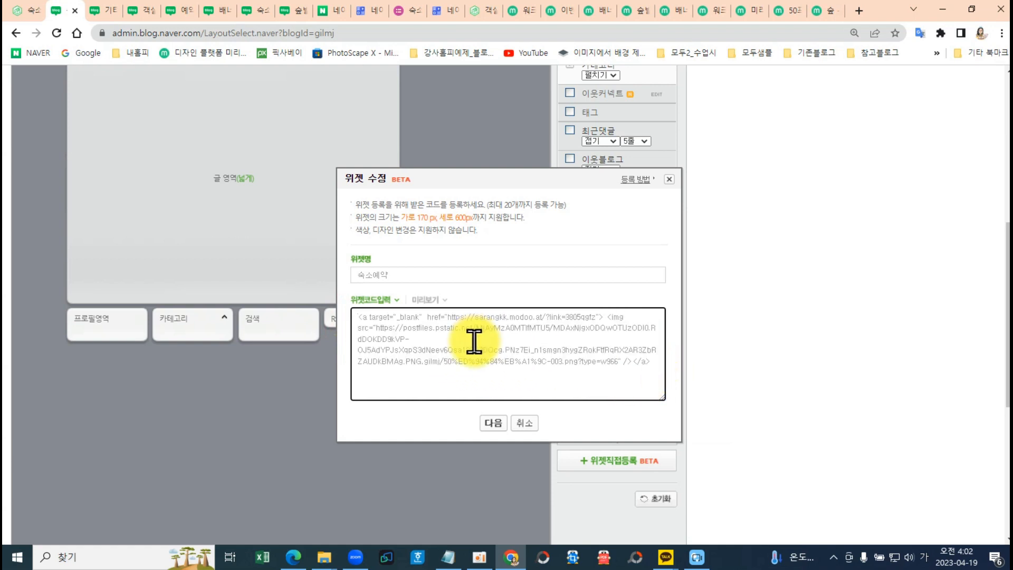
left_click(496, 428)
left_click(511, 471)
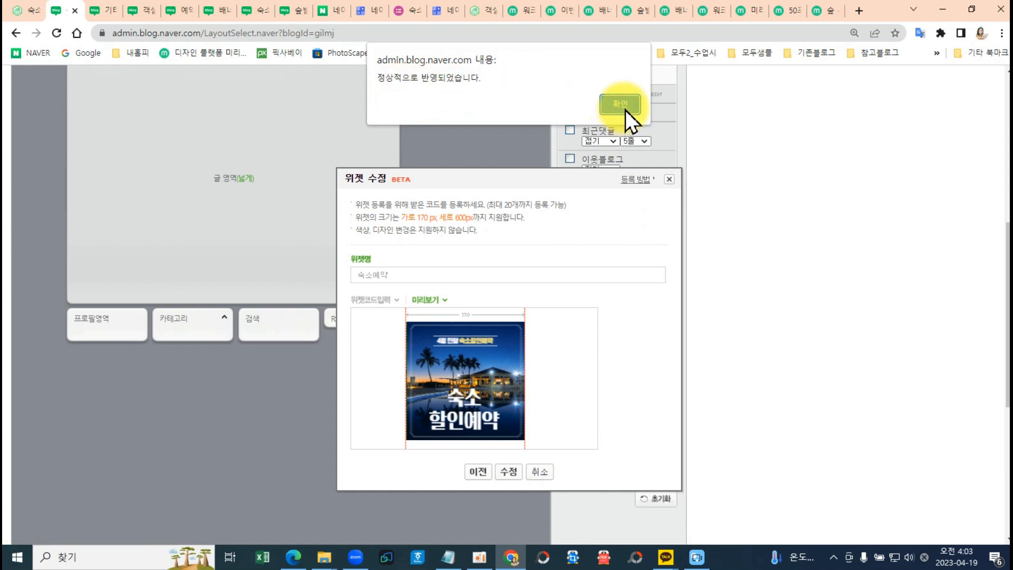
left_click(613, 108)
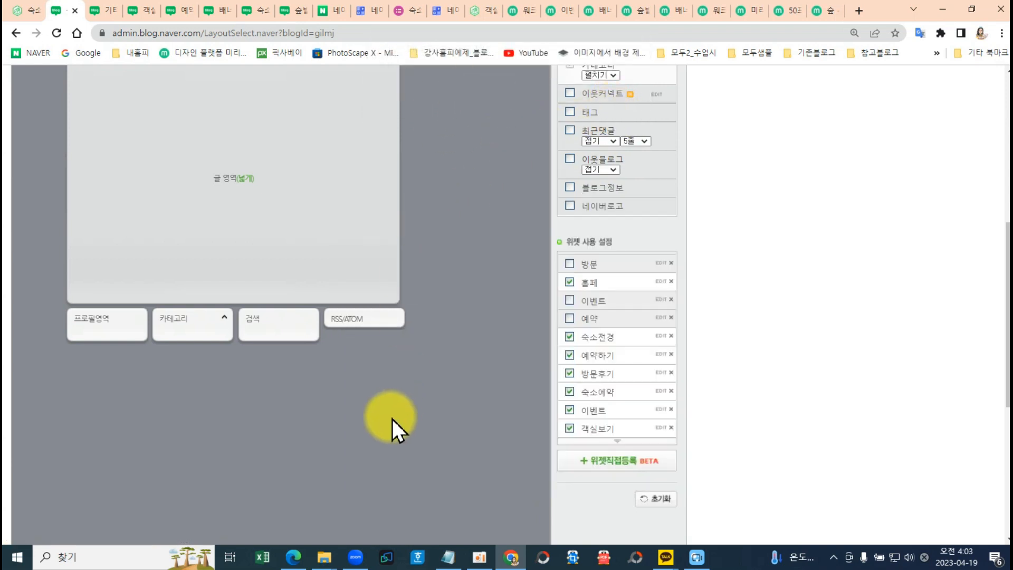
Apply the current layout with the updated widget to the blog.
scroll(392, 419, "down", 6)
left_click(316, 504)
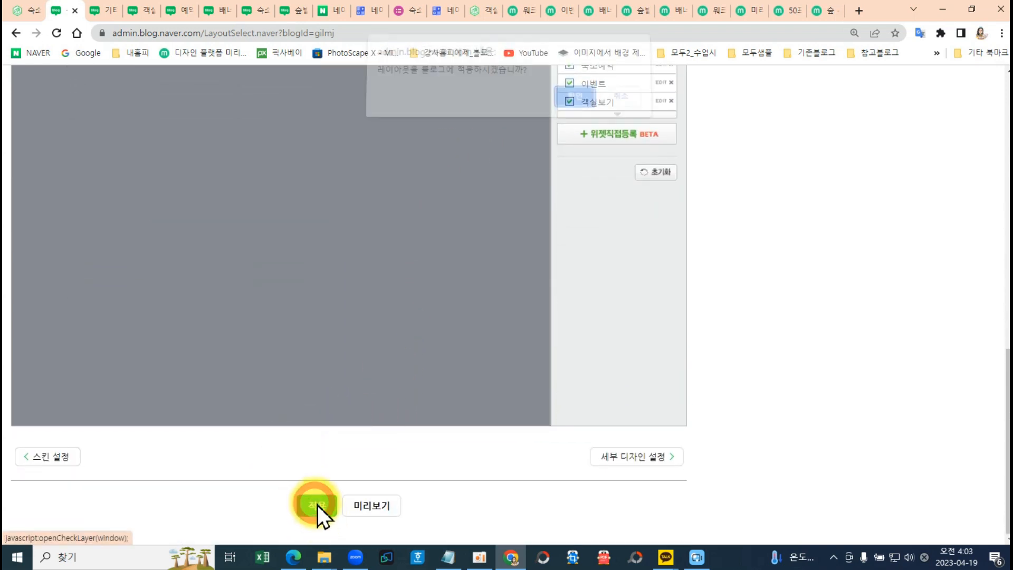
left_click(579, 108)
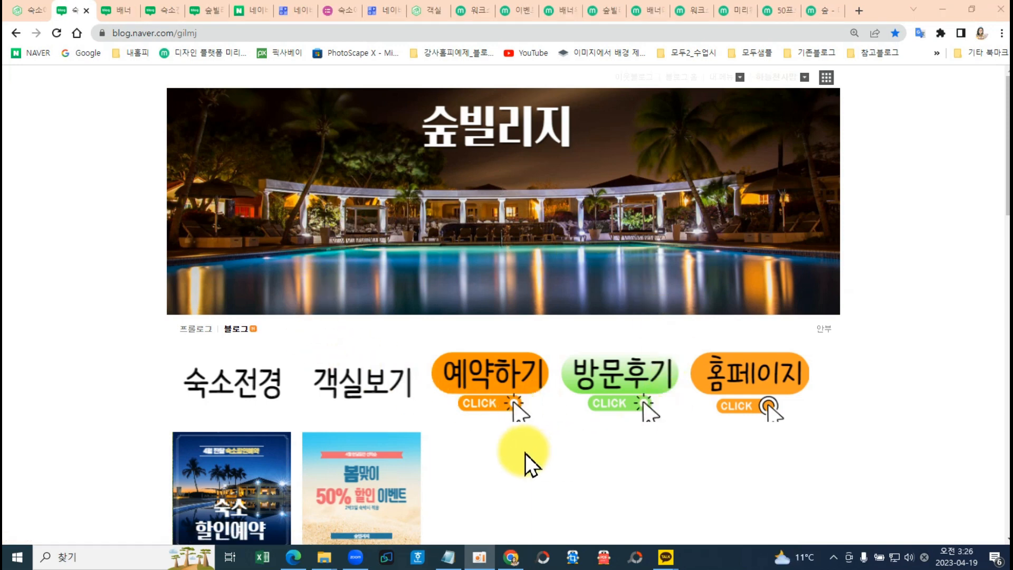
Test the 숙소전경 banner's link on the blog and look through the posts of the category it opens.
scroll(525, 454, "down", 1)
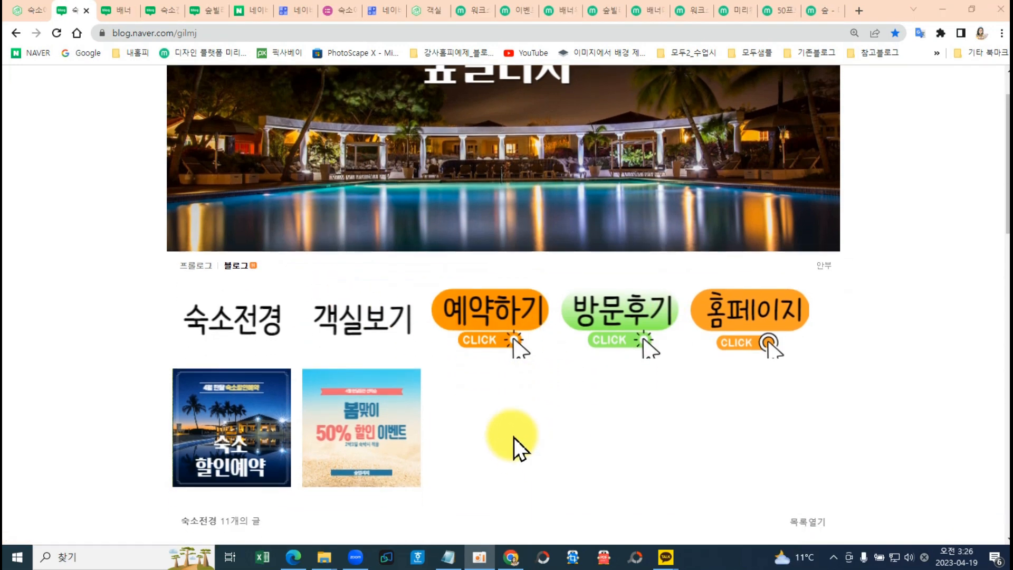
left_click(242, 324)
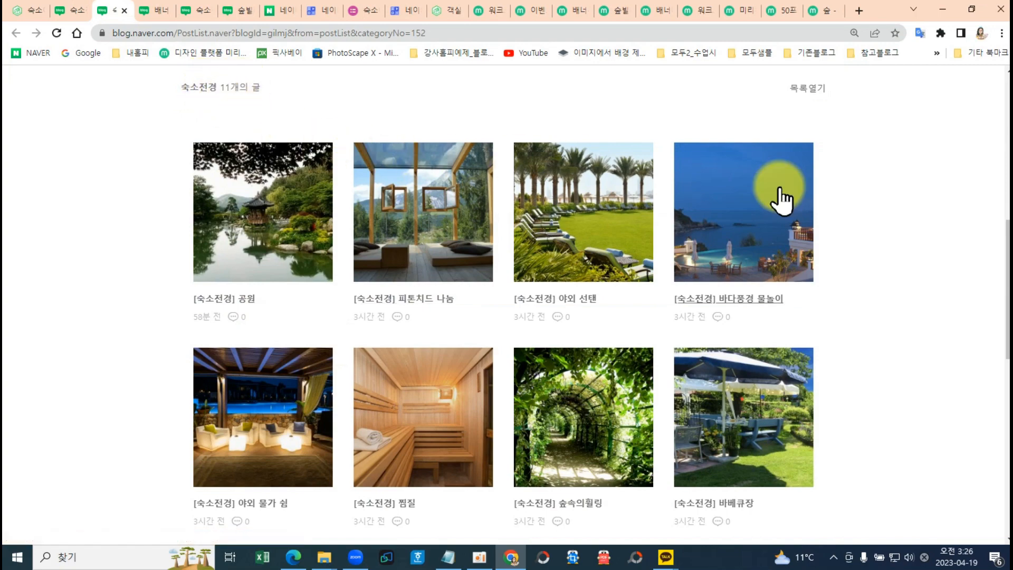
scroll(473, 448, "down", 3)
scroll(480, 456, "down", 3)
scroll(498, 403, "up", 8)
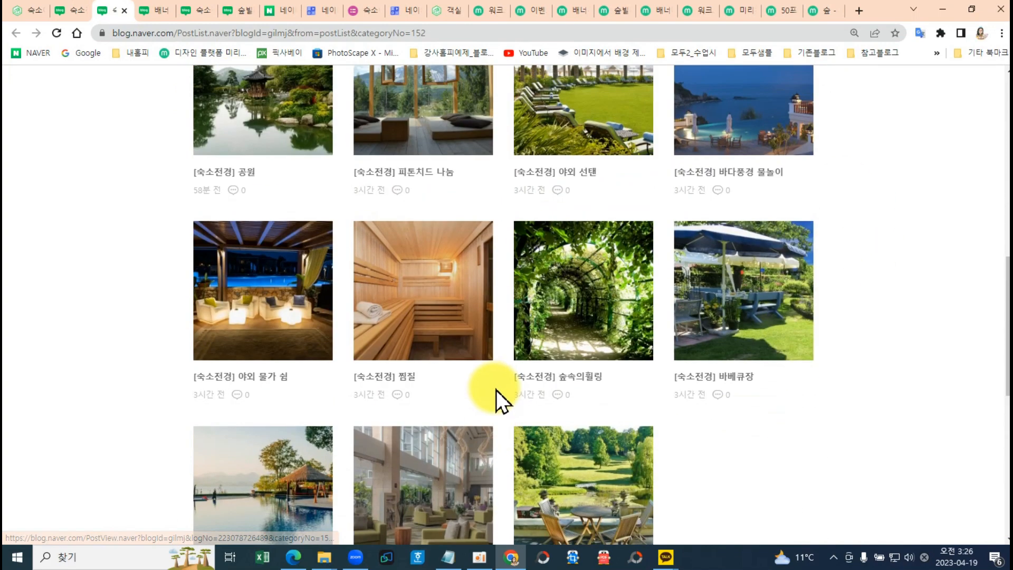
scroll(535, 320, "up", 5)
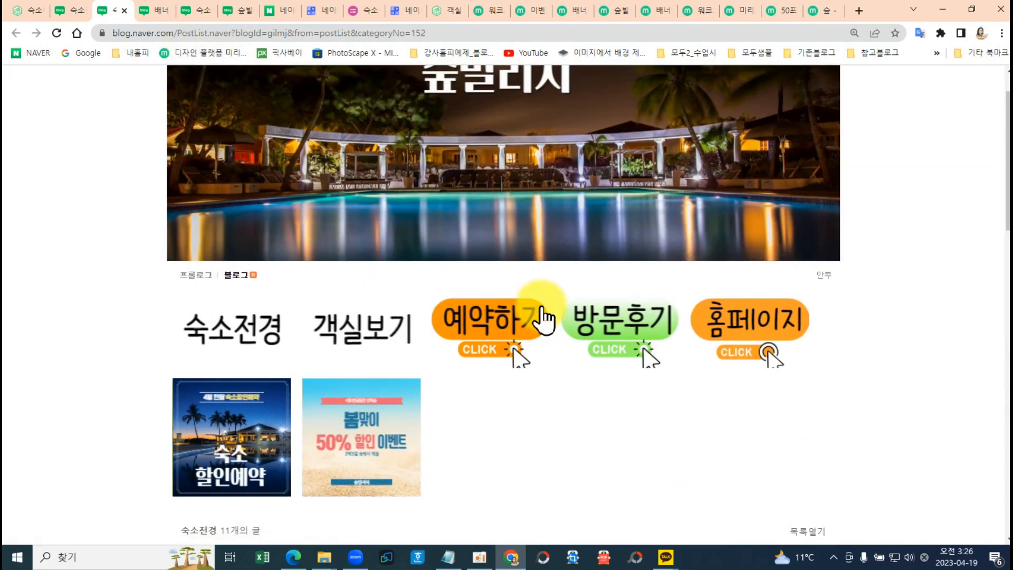
Follow the 객실보기 banner and look over its room posts.
left_click(364, 335)
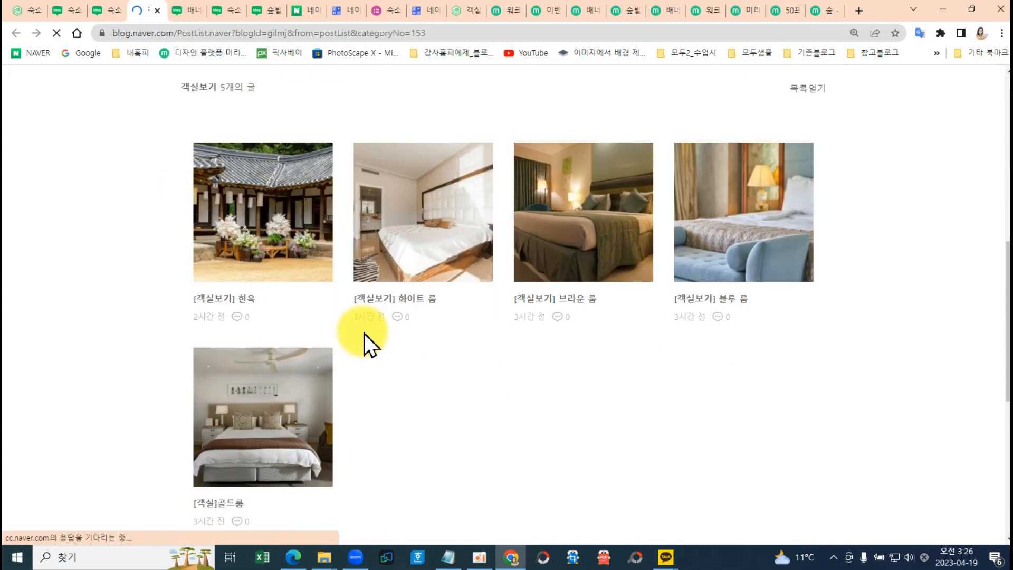
left_click(234, 98)
scroll(491, 366, "up", 1)
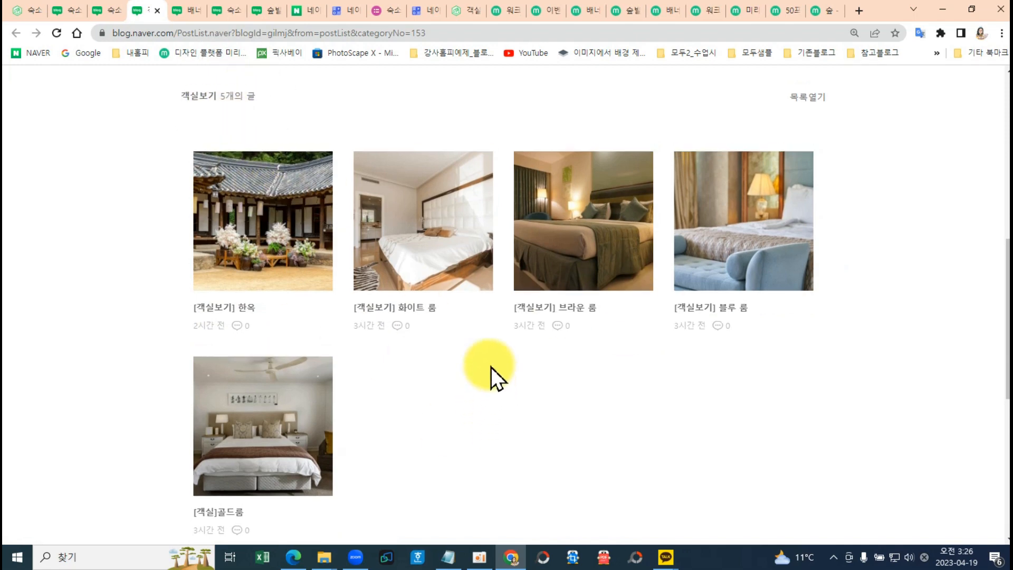
scroll(491, 366, "up", 10)
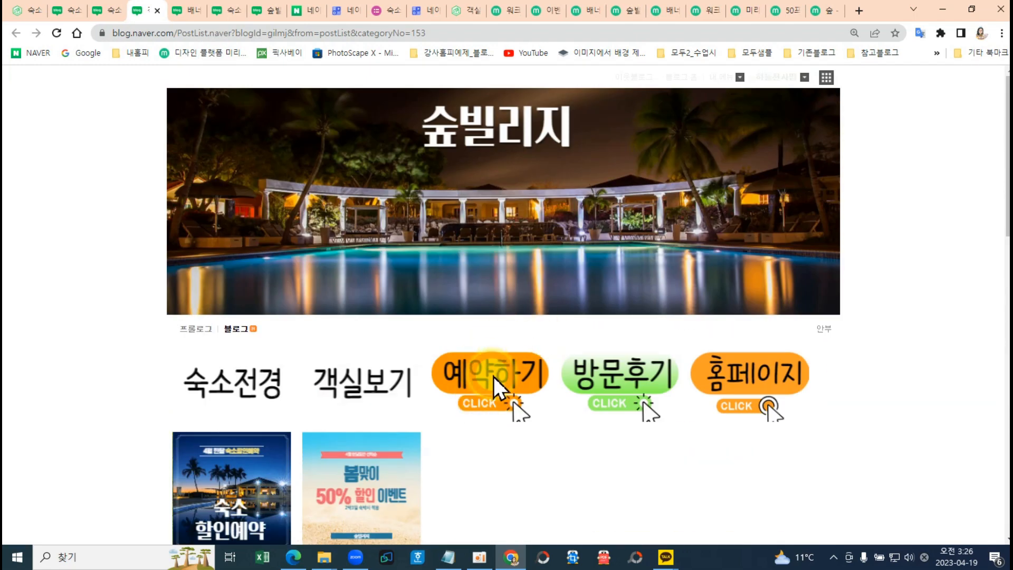
Check the links of the 예약하기 and 방문후기 banners, closing the review page after viewing it.
left_click(493, 376)
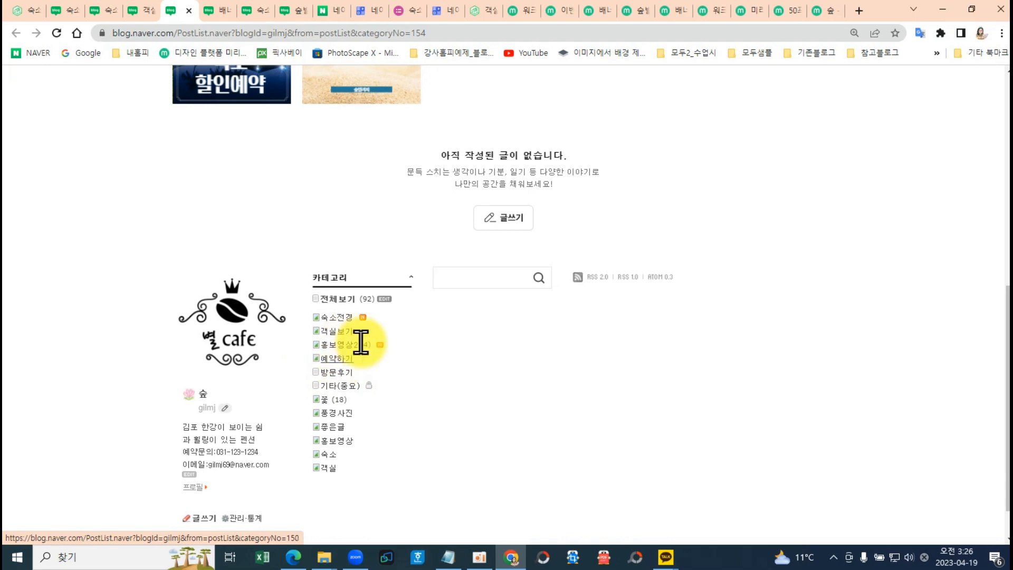
scroll(439, 297, "up", 2)
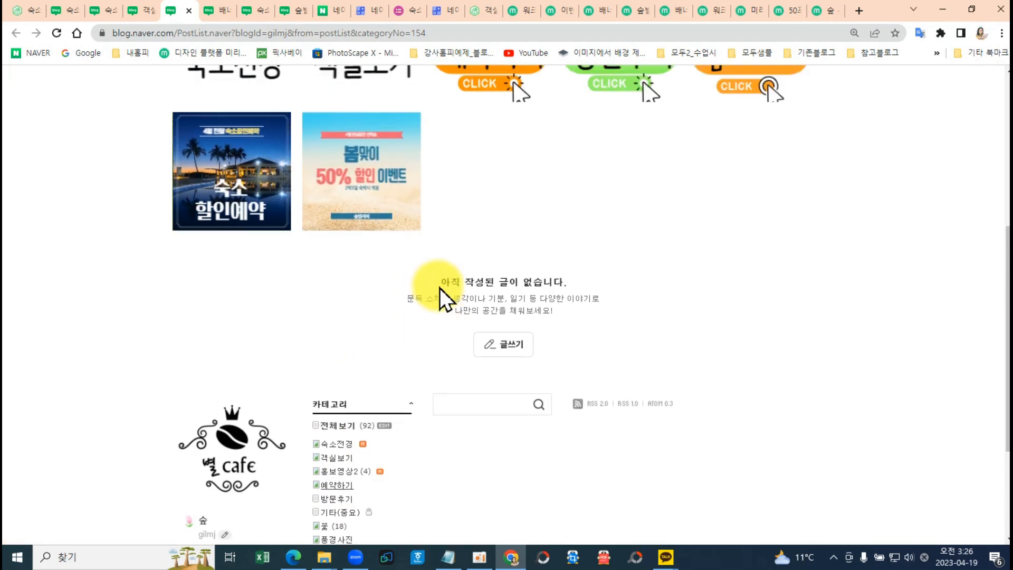
scroll(474, 347, "up", 3)
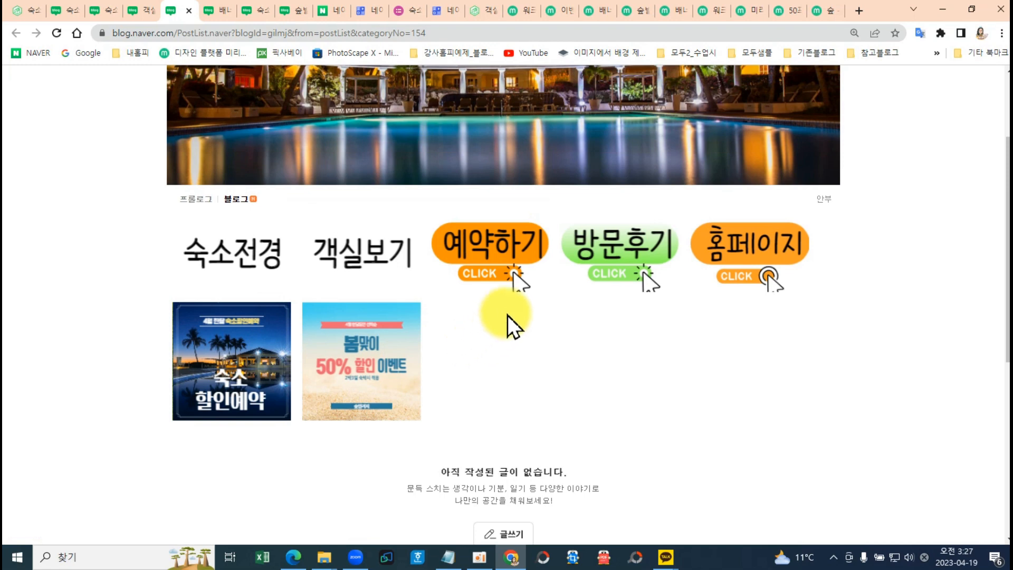
left_click(652, 265)
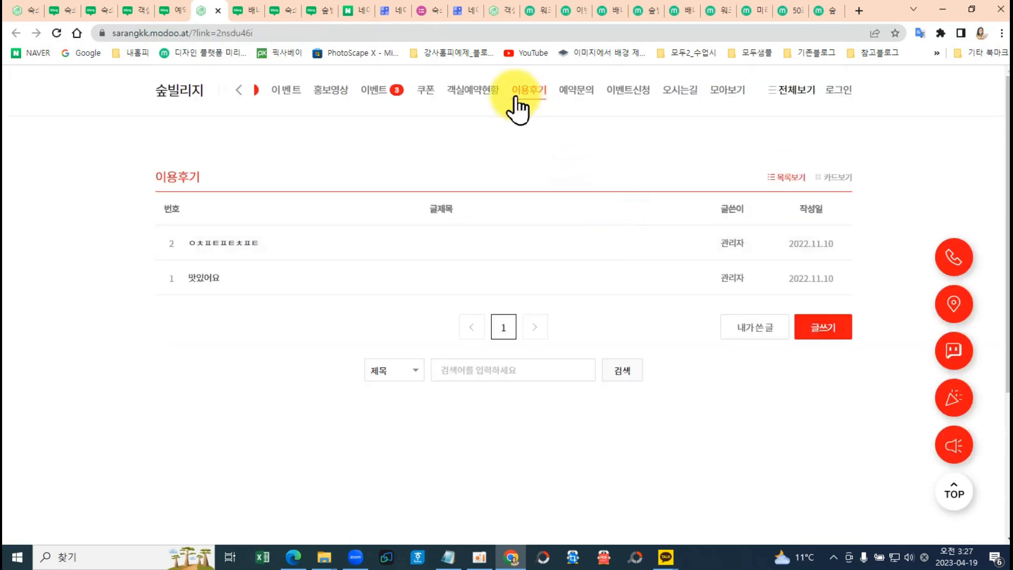
left_click(218, 11)
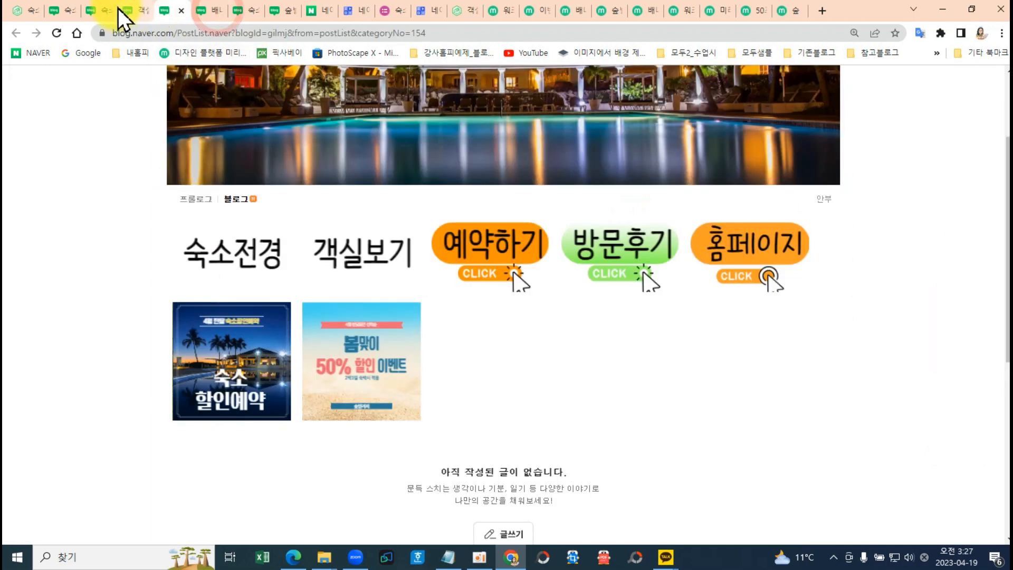
Test the 숙소 할인예약 banner's link from the 숙소전경 blog page, and close the page it opens.
scroll(324, 102, "up", 1)
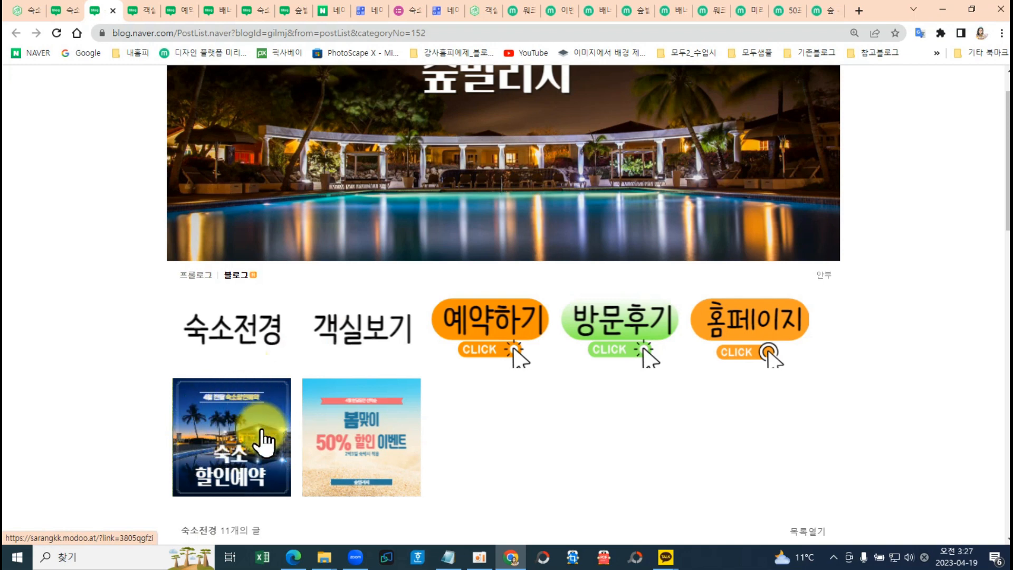
left_click(229, 428)
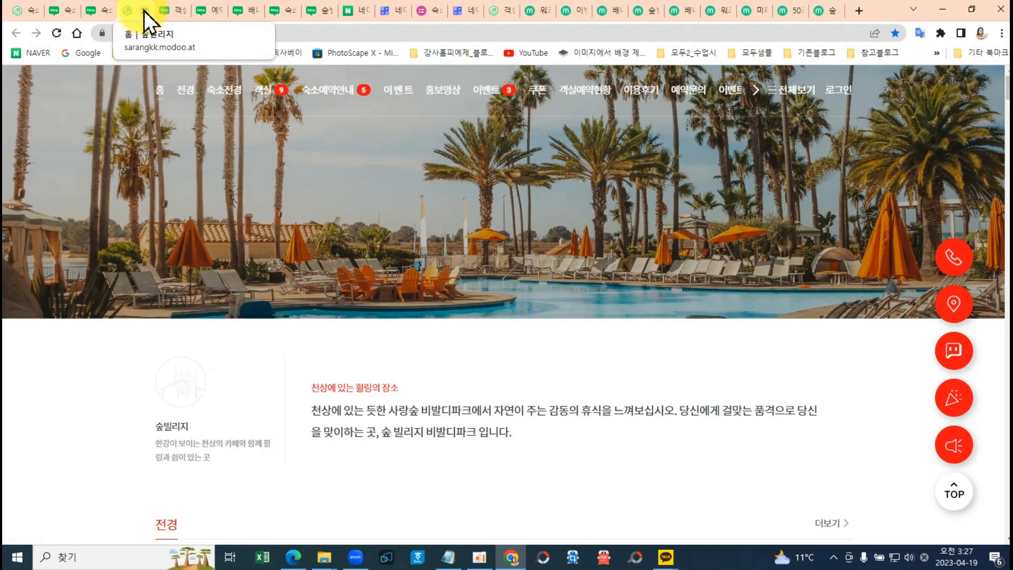
left_click(144, 11)
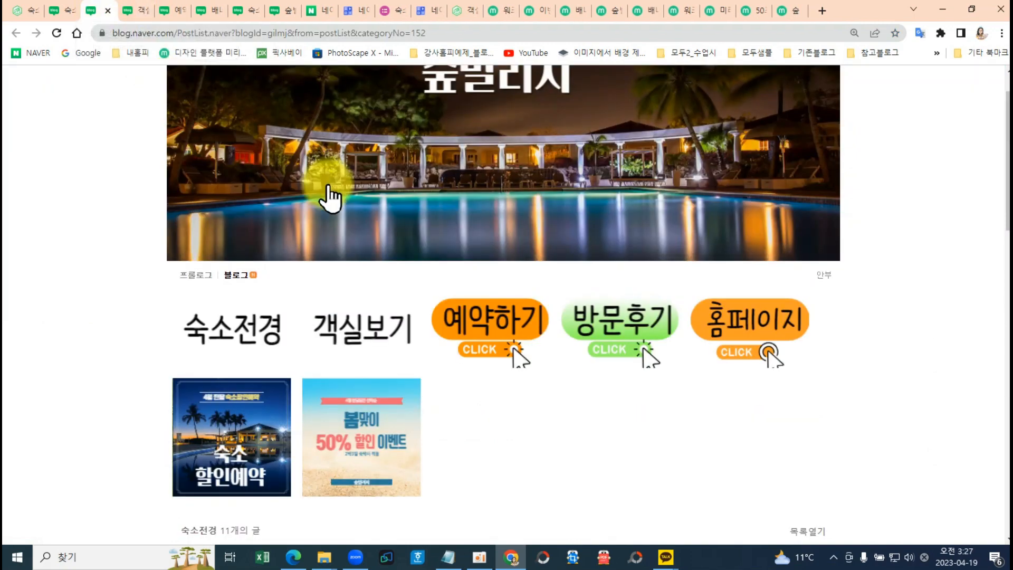
On the 숲빌리지 homepage, open the 숙소예약 page under 숙소예약안내, copy its address and switch to the banner code in Notepad.
left_click(62, 8)
left_click(25, 10)
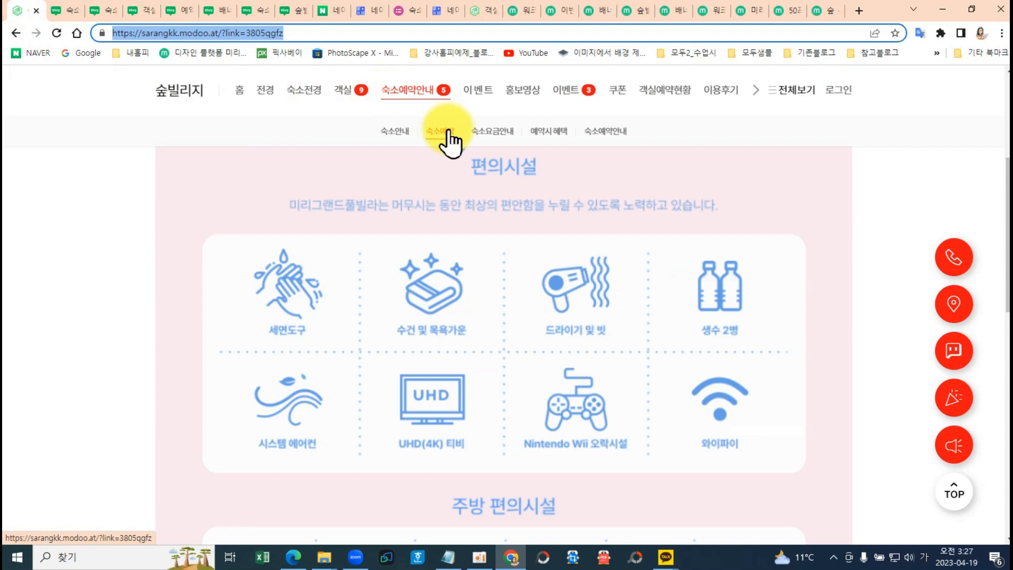
left_click(443, 131)
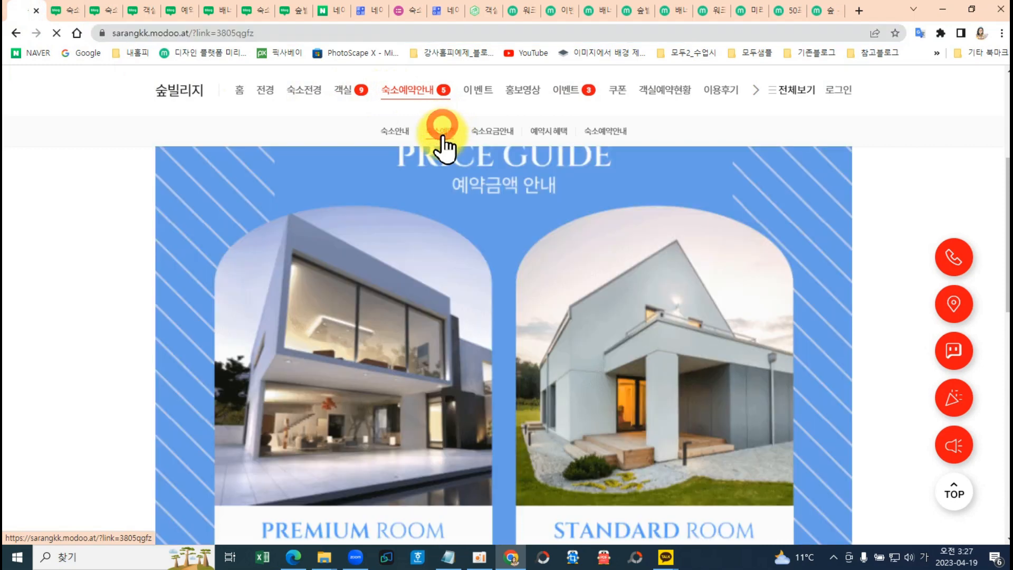
left_click(258, 32)
key("ctrl+c")
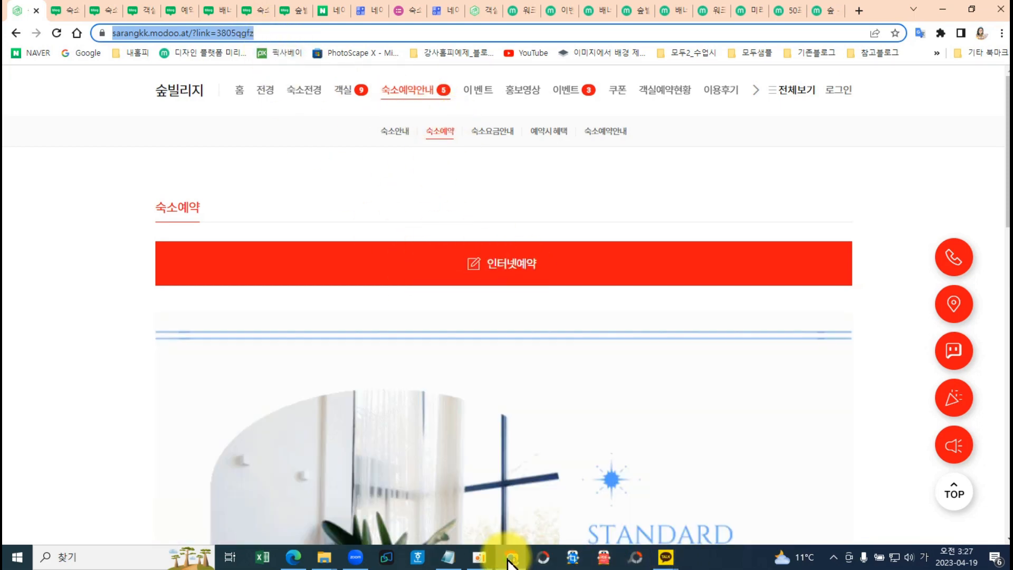
mouse_move(508, 562)
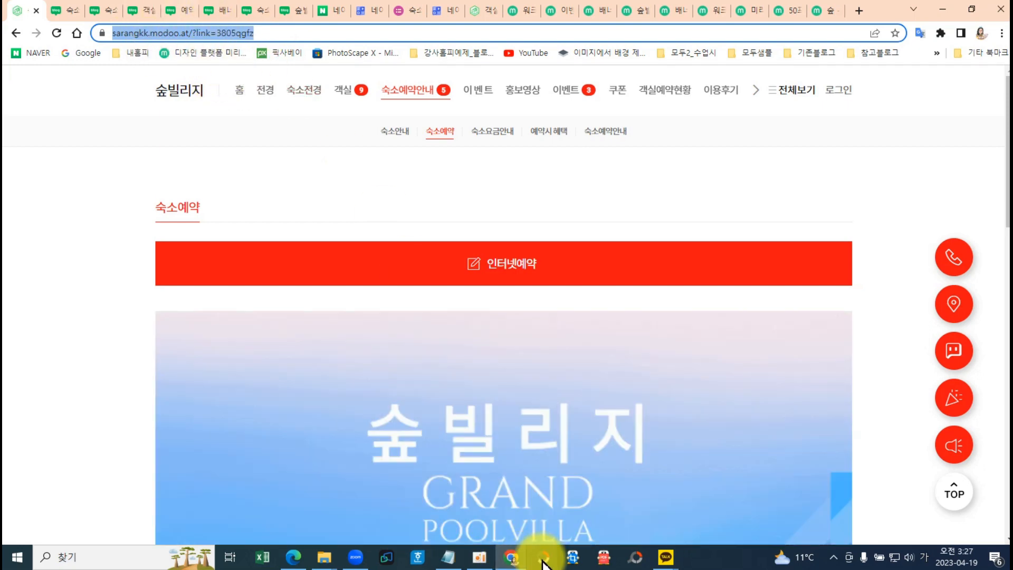
left_click(450, 556)
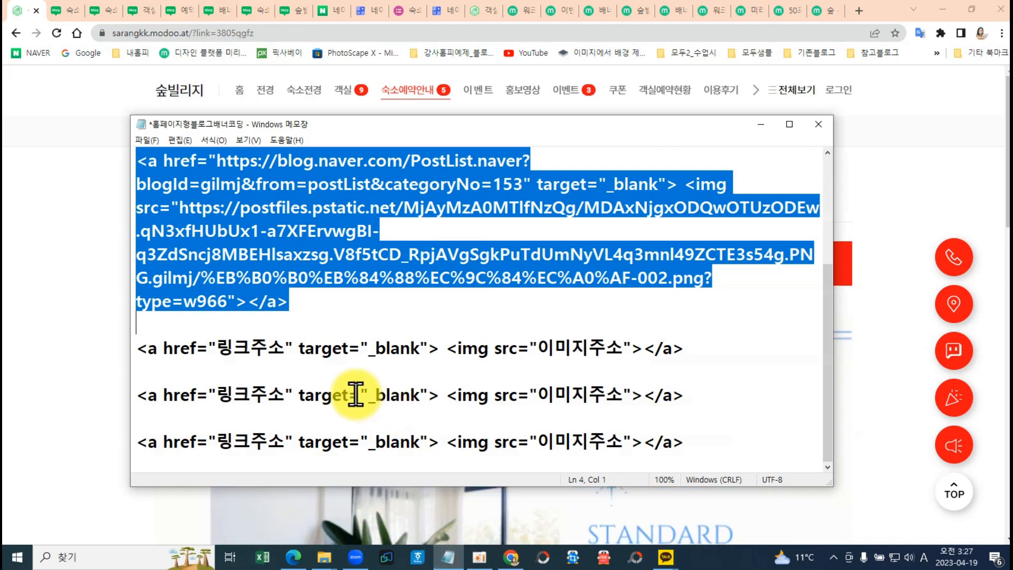
Replace the next 링크주소 placeholder with the copied 숙소예약 page address, and copy the 숙소 할인예약 image address from the blog's 배너 위젯 post.
left_click_drag(217, 346, 278, 343)
key("ctrl+v")
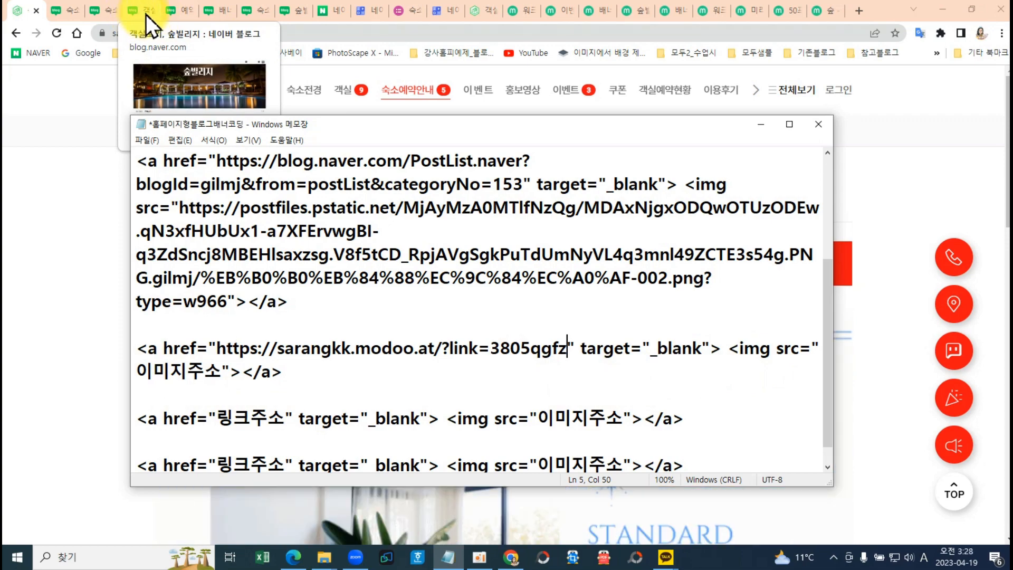
left_click(146, 14)
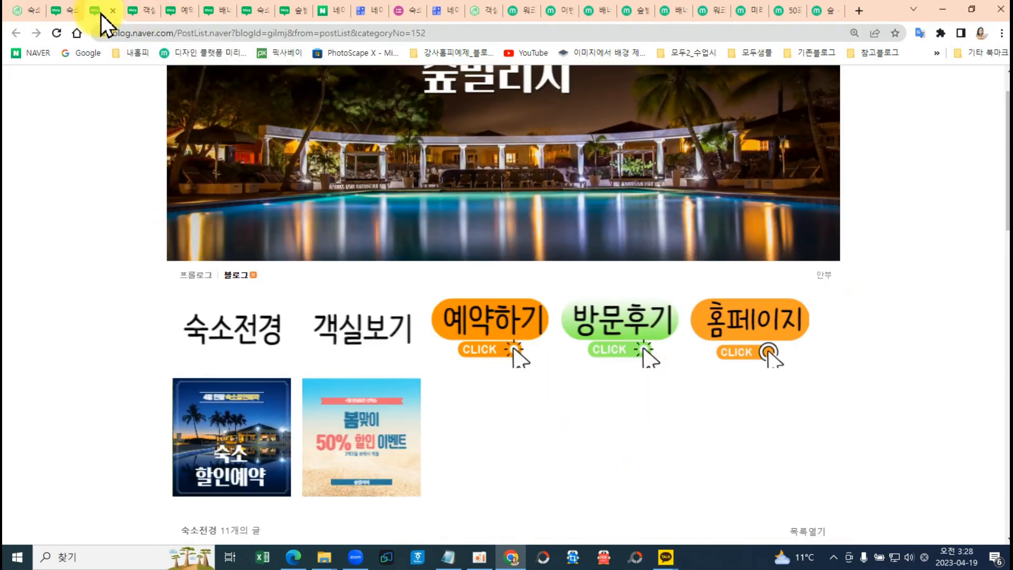
scroll(364, 464, "down", 15)
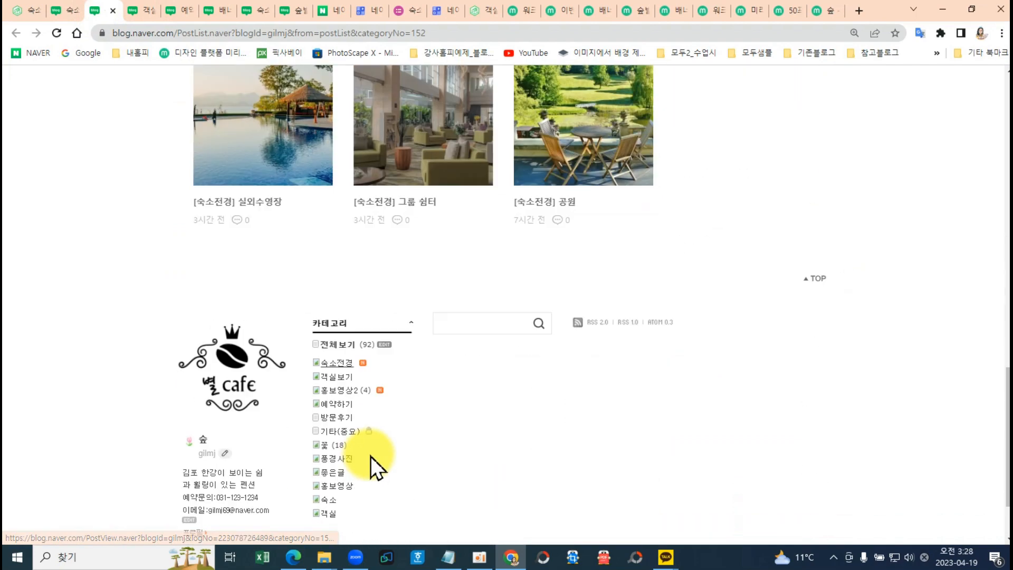
scroll(372, 454, "down", 3)
left_click(343, 344)
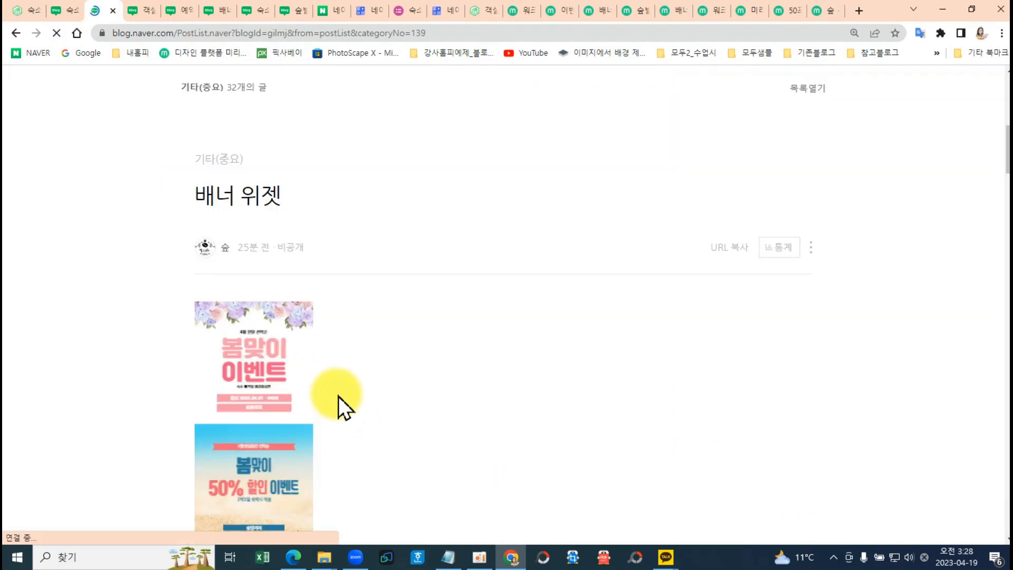
scroll(350, 387, "down", 10)
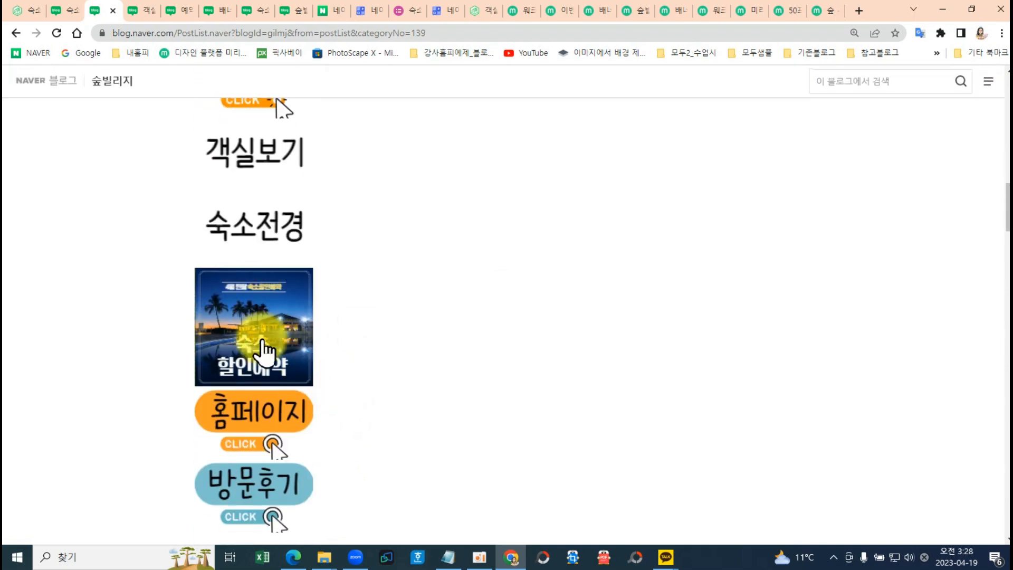
right_click(259, 335)
left_click(329, 381)
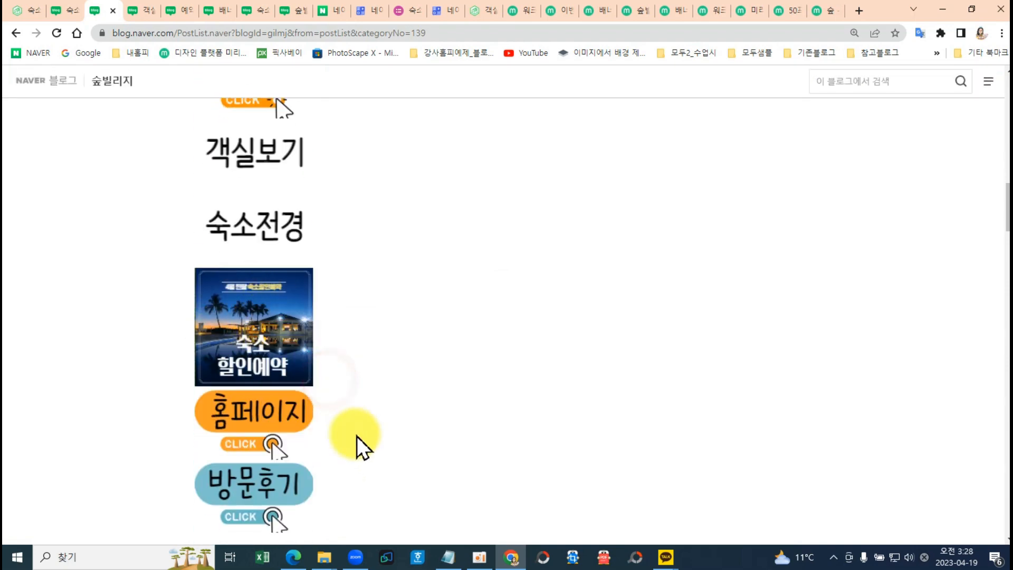
In Notepad, replace the same line's 이미지주소 placeholder with the copied image address and copy the complete 숙소예약 banner code.
left_click(449, 558)
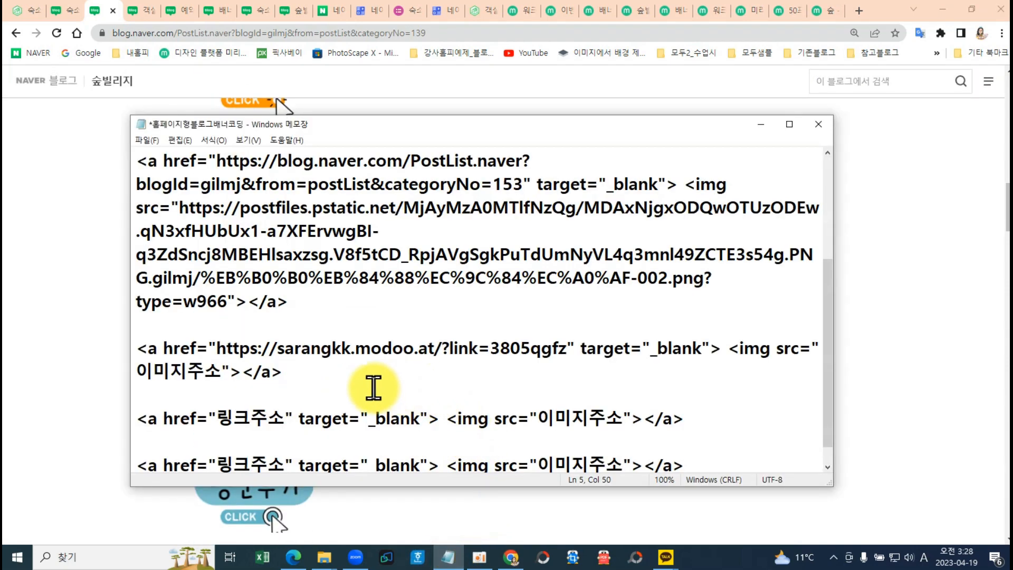
left_click_drag(141, 369, 225, 372)
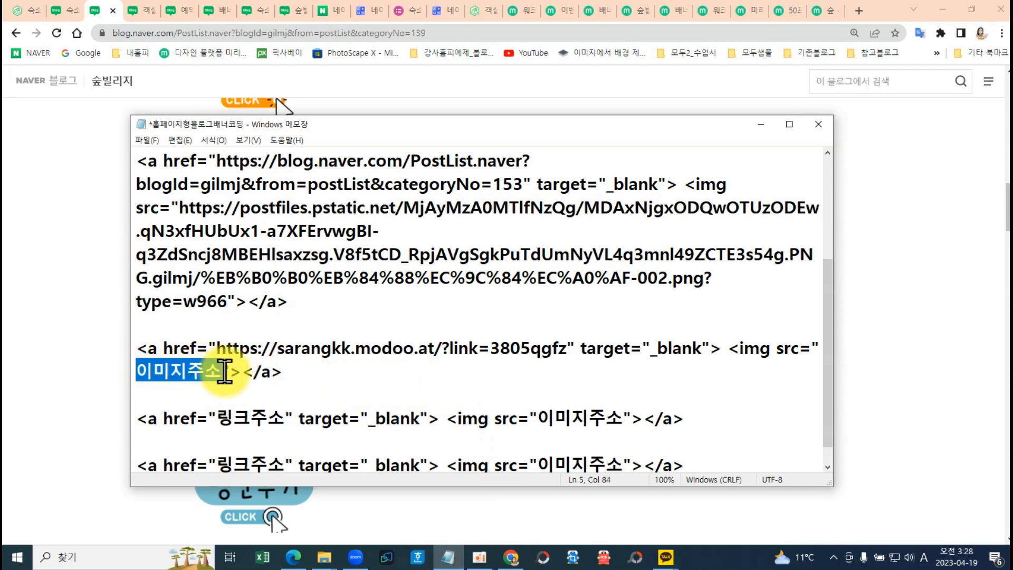
type("https://postfiles.pstatic.net/MjAyMzA0MTlfMTU5/MDAxNjgxODQwOTUzODI0.RdDOKDD9kVP-OJ5AdYPJsXqpS3dNeev6Qsa189O3DQcg.PNz7Ei_n1smgn3hygZRokFtfRqRX2AR3ZbRZAUDkBMAg.PNG.gilmj/50%ED%94%84%EB%A1%9C-003.png?type=w966")
left_click_drag(137, 346, 821, 442)
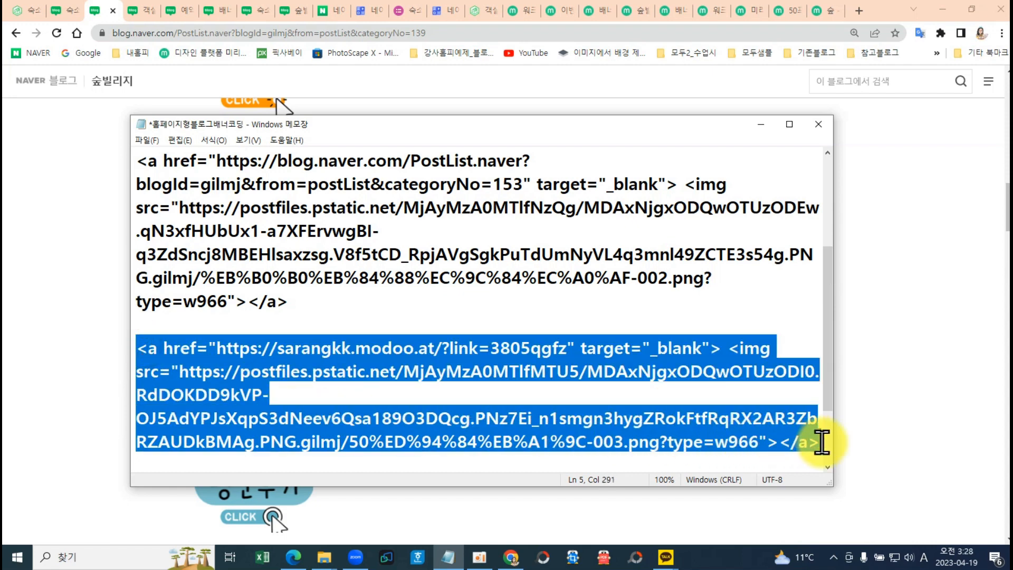
Return to the blog's main page and open the 레이아웃·위젯 설정 page in its management area.
left_click(72, 12)
scroll(671, 199, "up", 1)
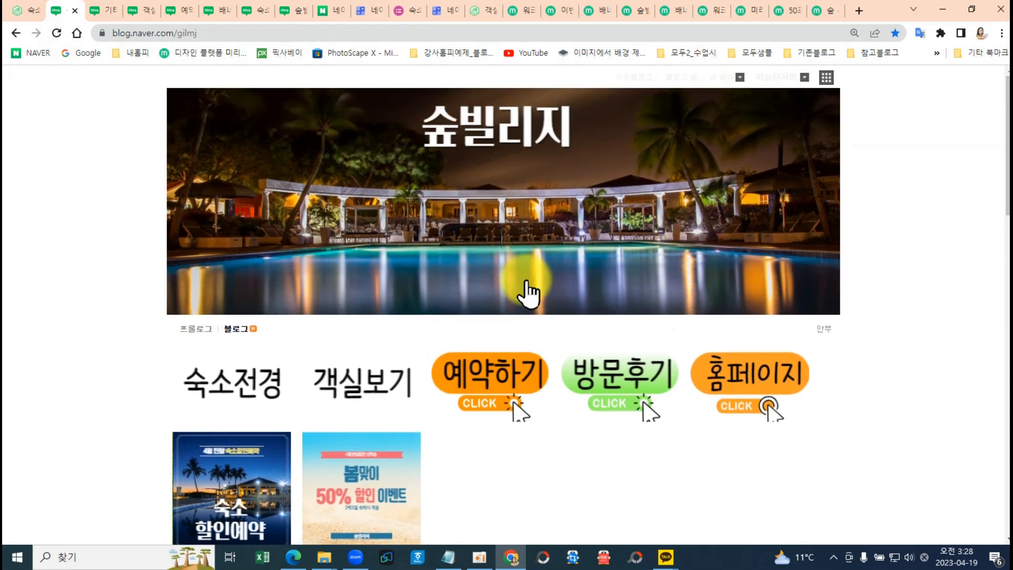
left_click(722, 78)
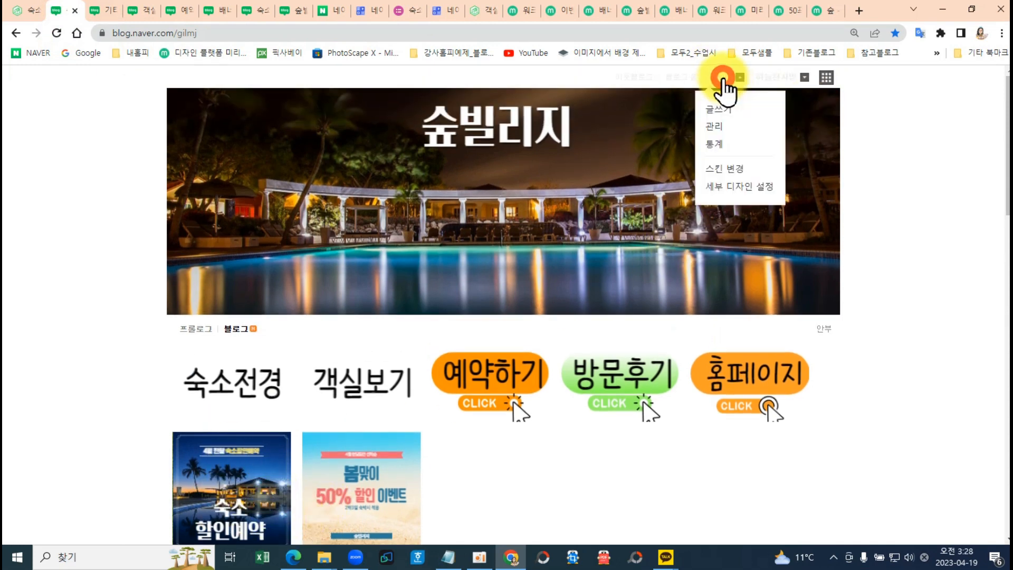
left_click(725, 126)
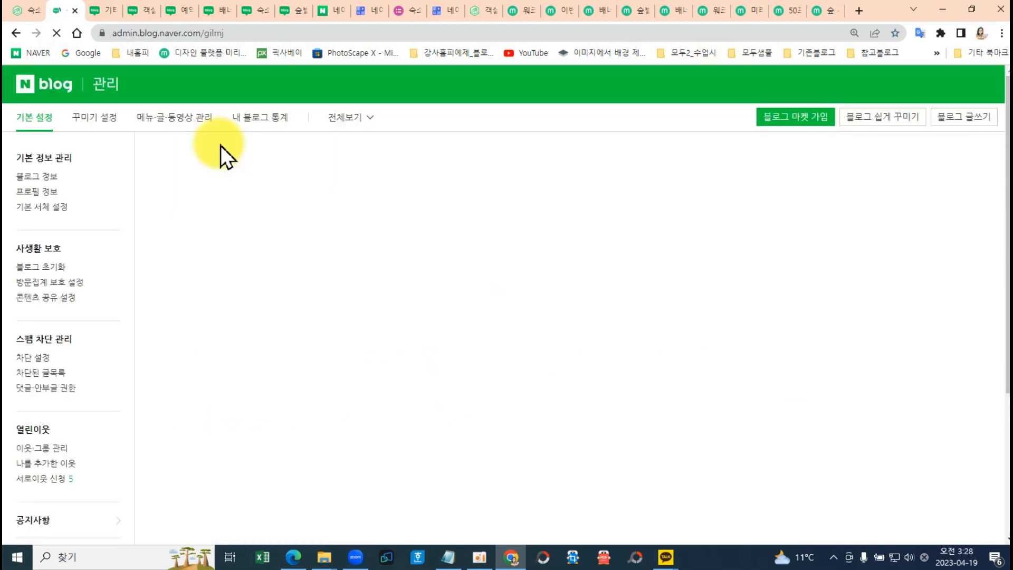
left_click(98, 120)
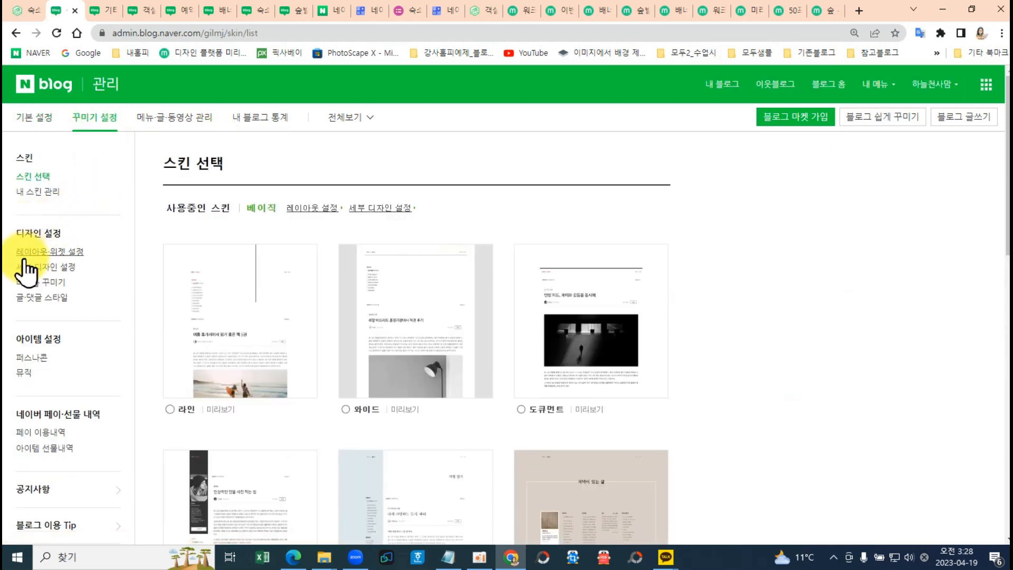
left_click(42, 253)
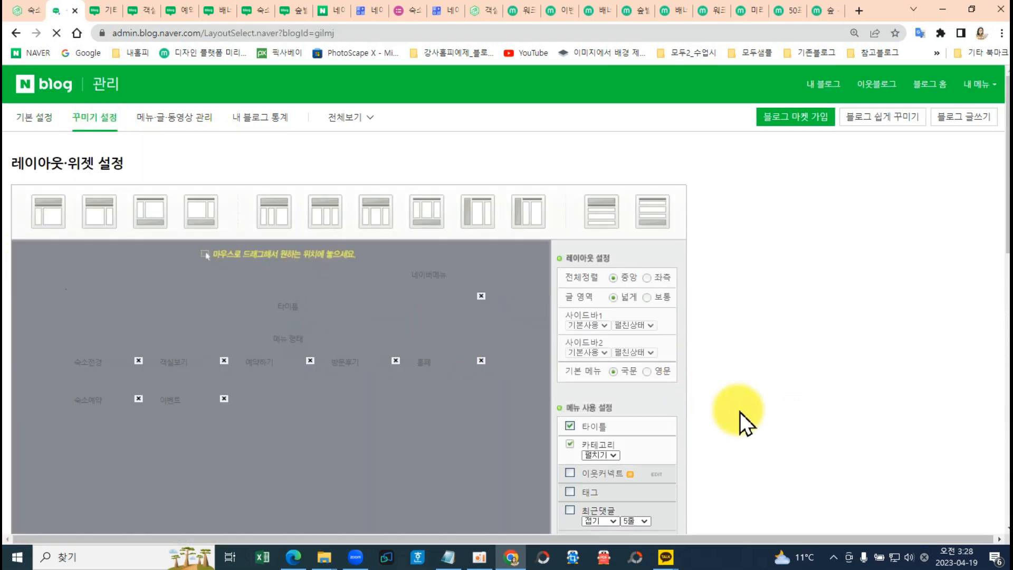
scroll(740, 413, "down", 6)
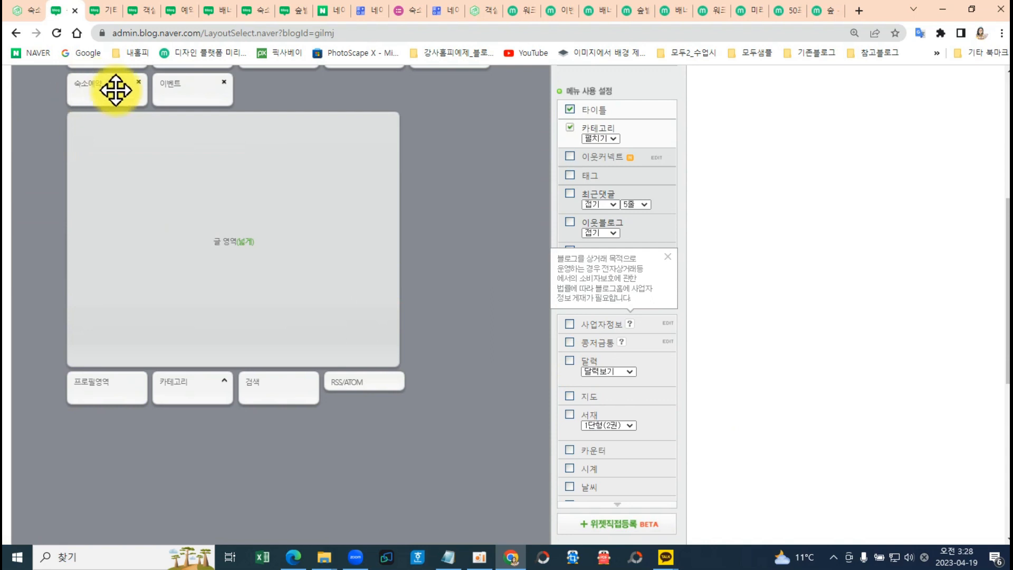
scroll(637, 417, "down", 6)
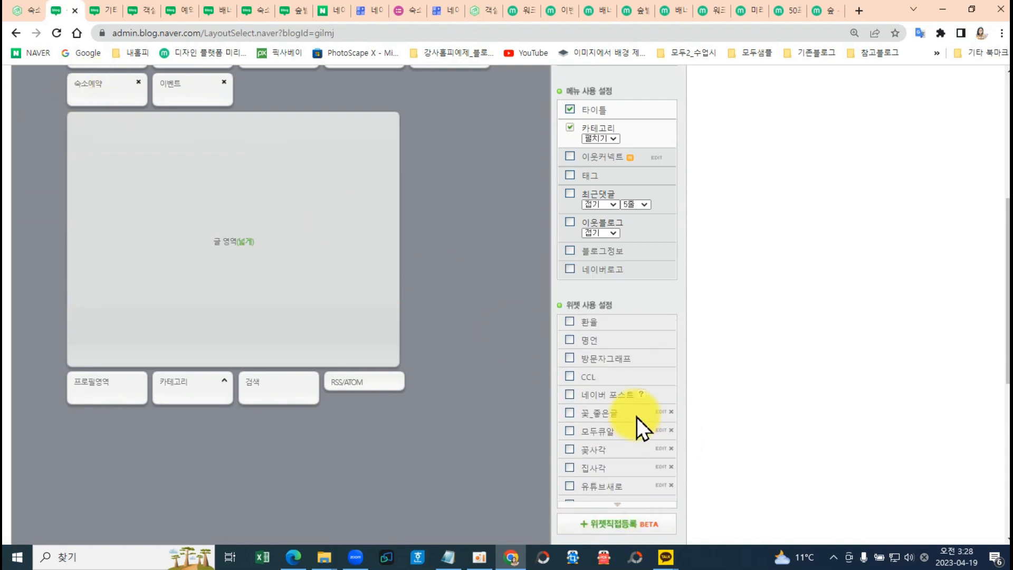
scroll(640, 417, "down", 3)
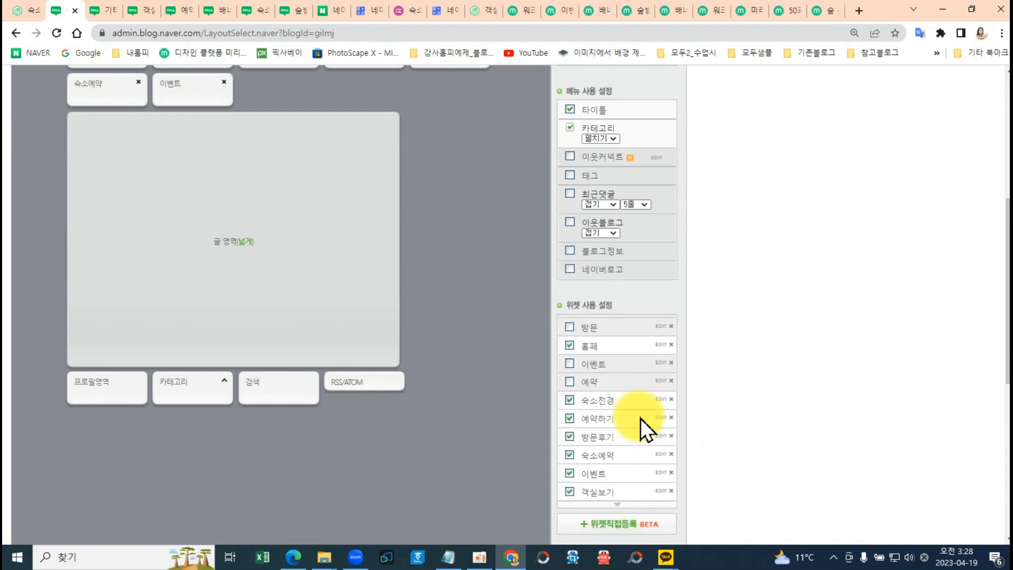
scroll(645, 435, "down", 2)
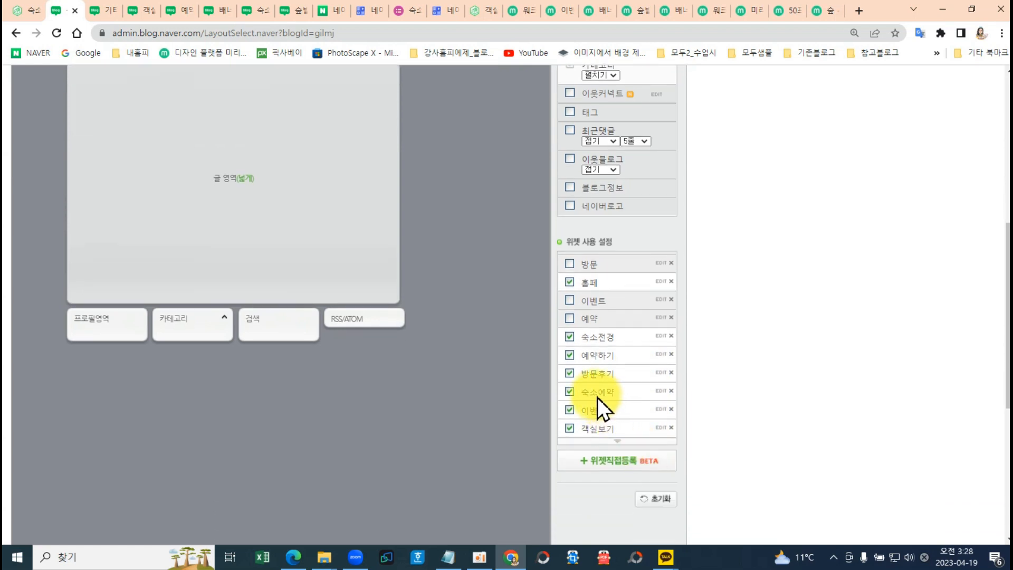
left_click(661, 391)
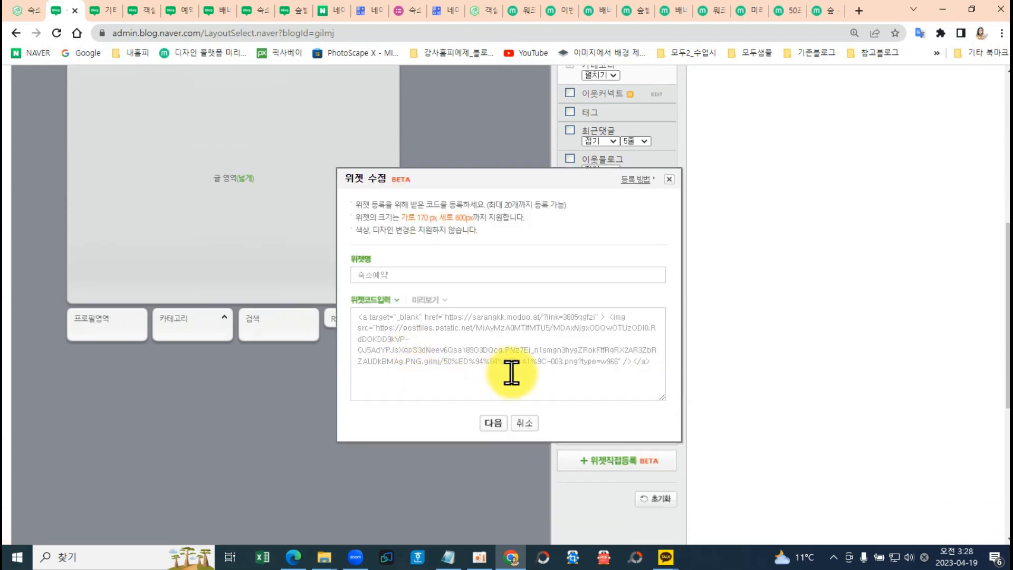
left_click_drag(650, 362, 347, 316)
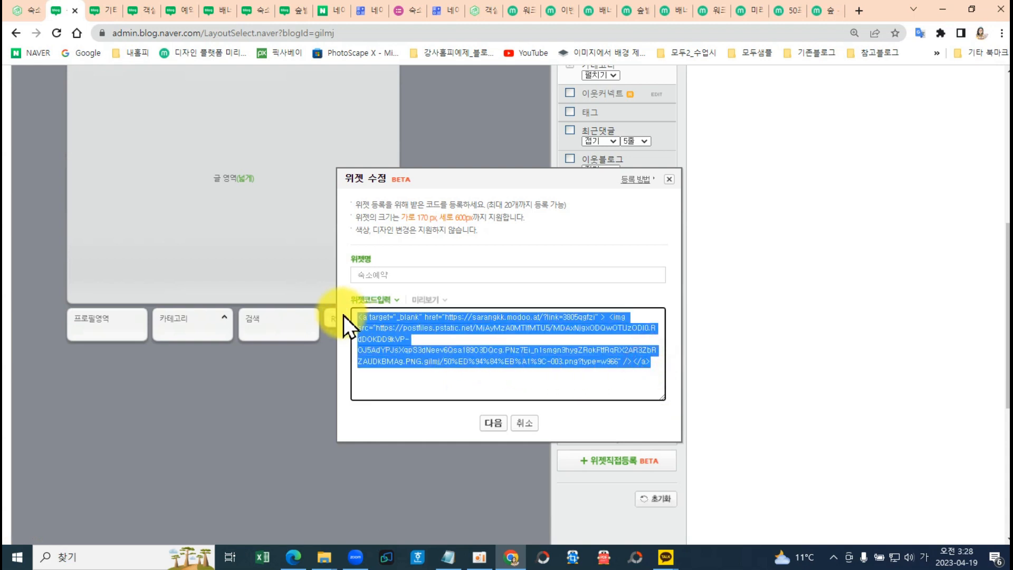
key("Delete")
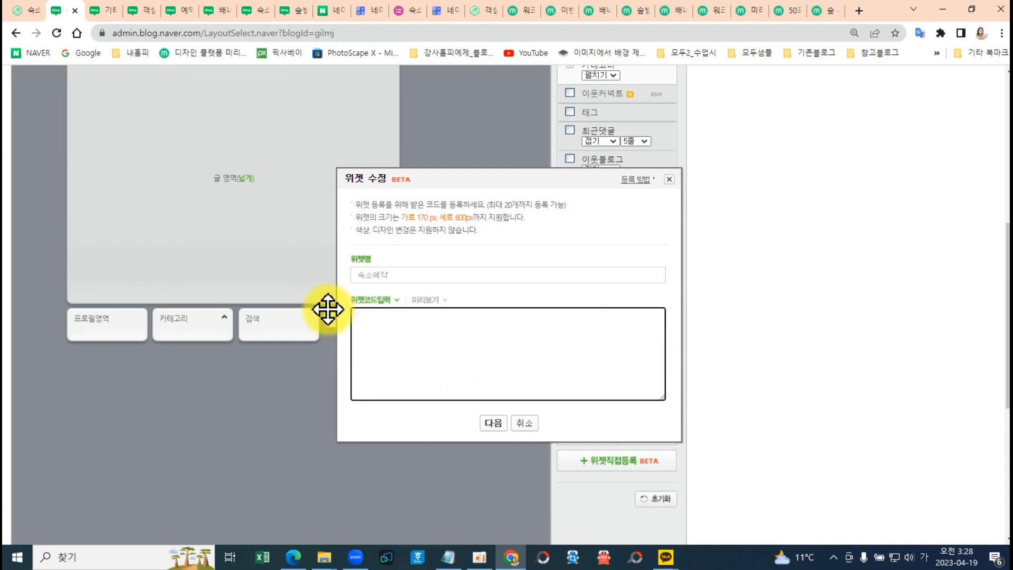
type("<a href=\"https://sarangkk.modoo.at/?link=3805qgfz\" target=\"_blank\"> <img src=\"https://postfiles.pstatic.net/MjAyMzA0MTIfMTU5/MDAxNjgxODQwOTUzODI0.RdDOKDD9kVP-OJ5AdYPJsXqpS3dNeev6Qsa189O3DQcg.PNz7Ei_n1smgn3hygZRokFtfRqRX2AR3ZbRZAUDkBMAg.PNG.gilmj/50%ED%94%84%EB%A1%9C-003.png?type=w966\"> </a>")
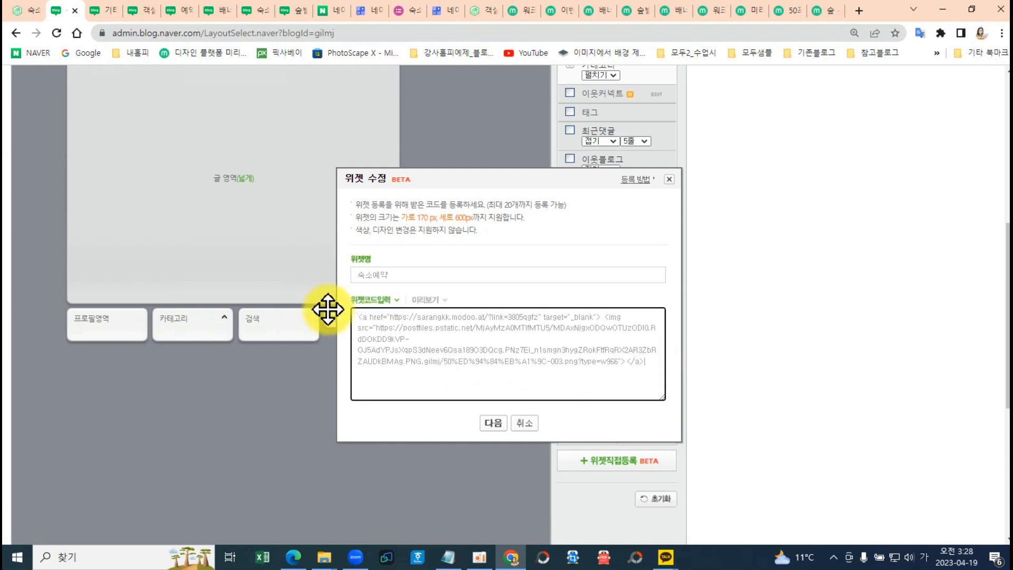
left_click(493, 425)
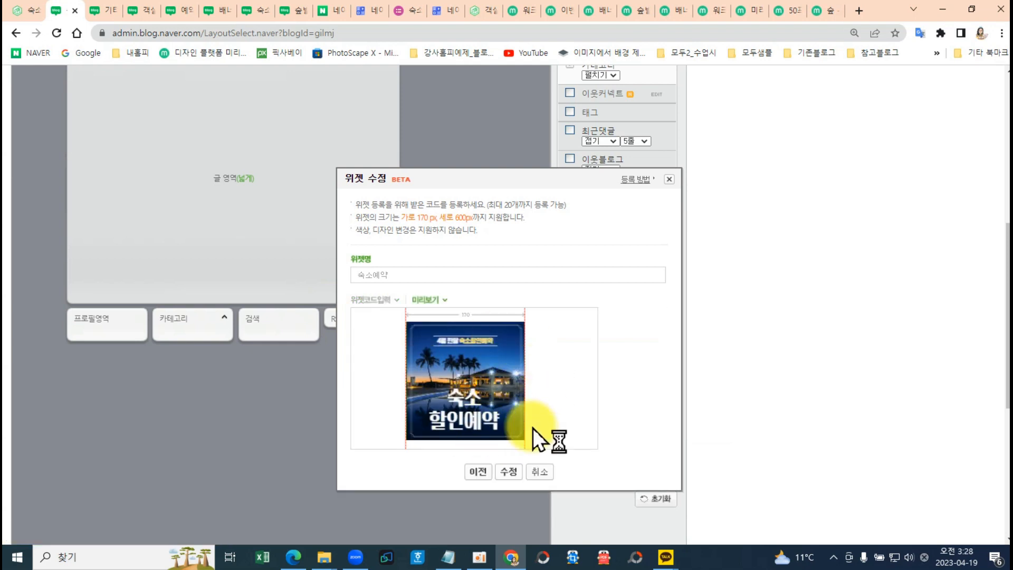
left_click(511, 472)
left_click(619, 101)
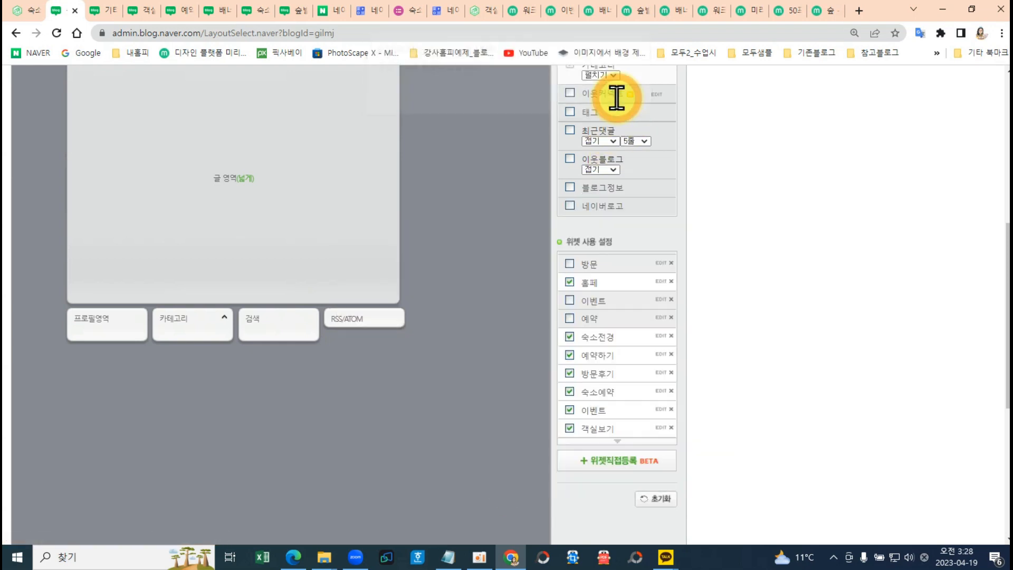
Apply the layout with the modified widget to the blog.
scroll(471, 296, "down", 5)
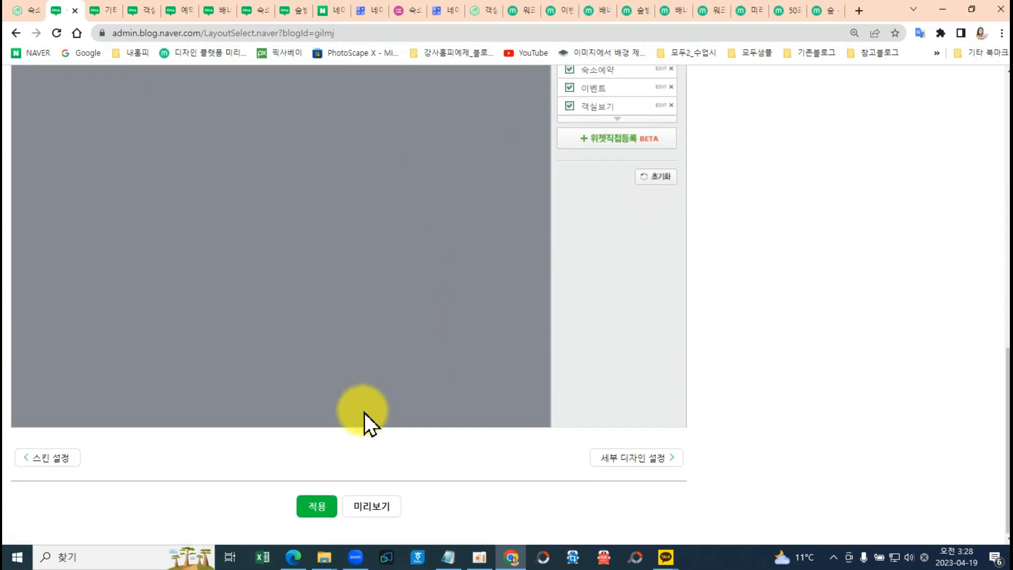
left_click(316, 507)
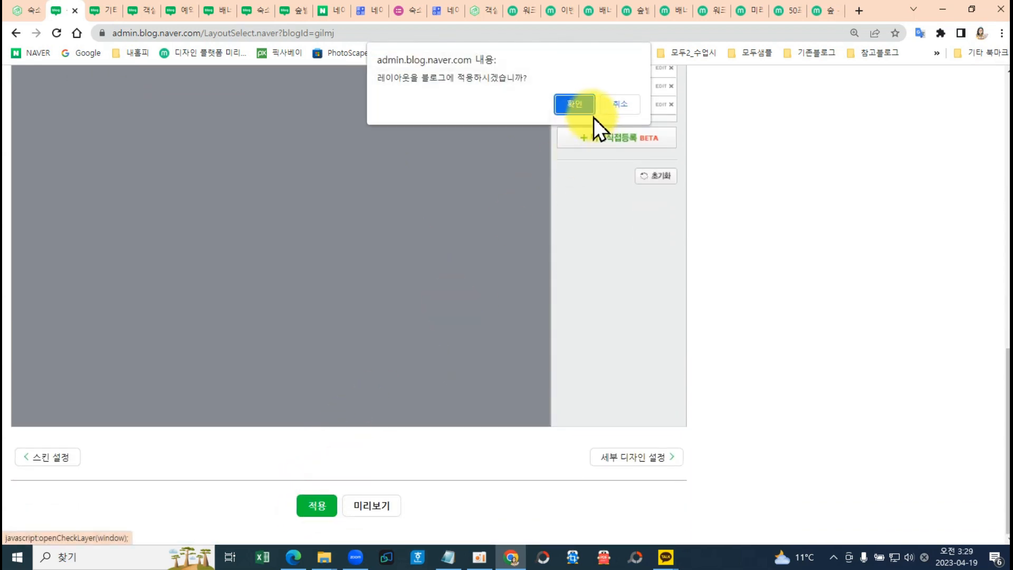
left_click(578, 106)
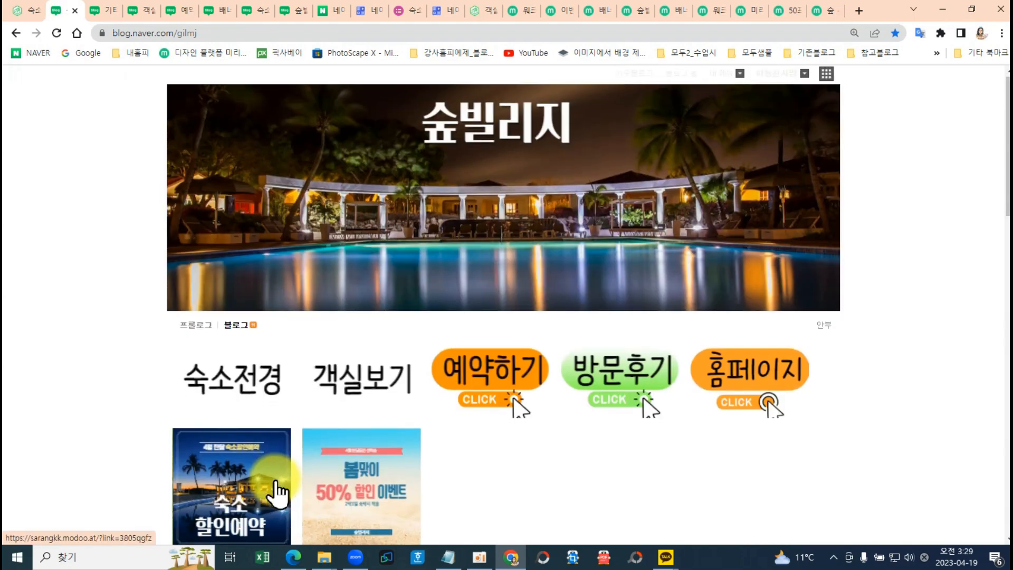
Test the 숙소 할인예약 banner's link on the blog's main page and close the page it opens.
scroll(264, 422, "down", 2)
left_click(256, 362)
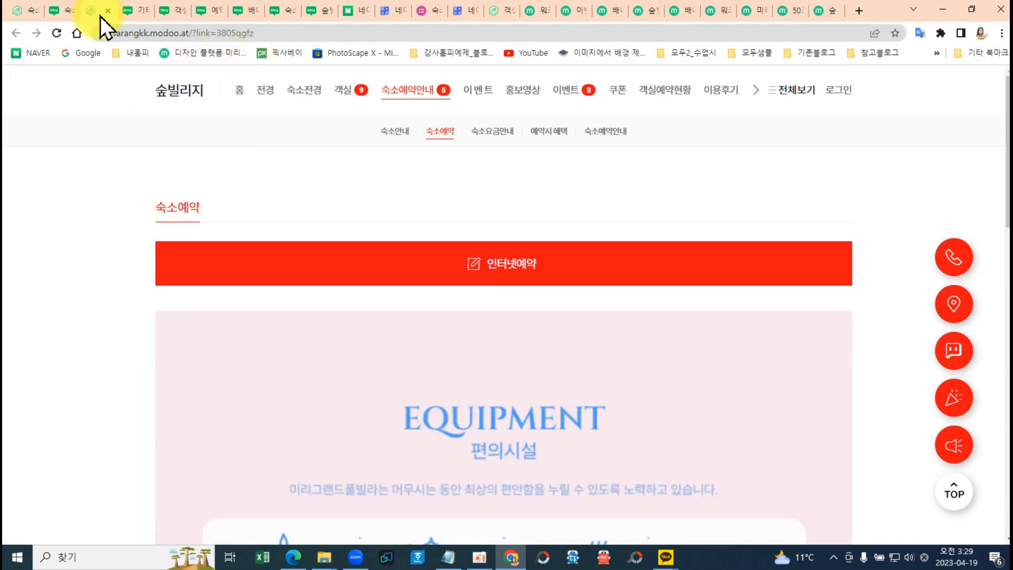
left_click(108, 11)
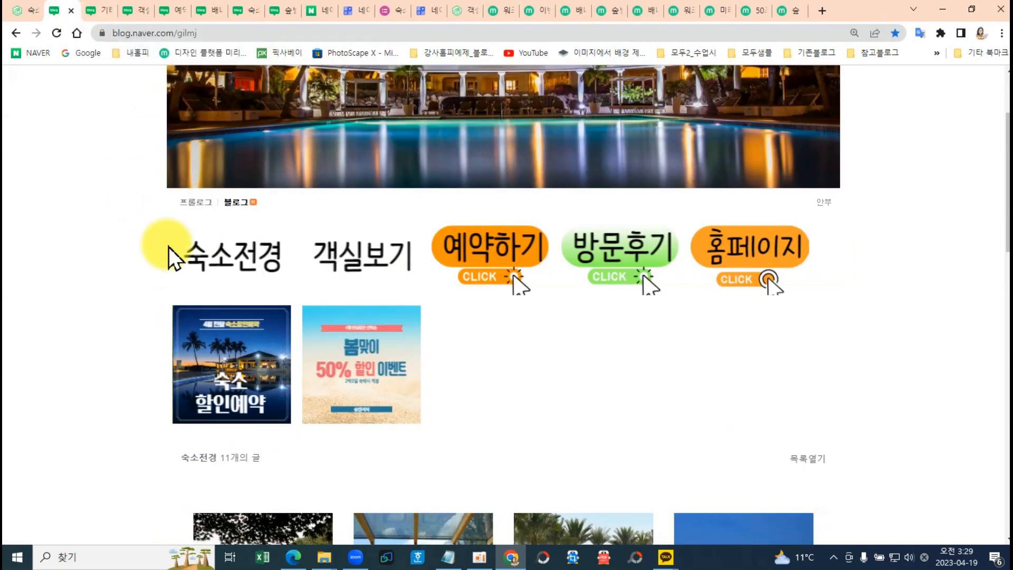
Test the 봄맞이 50% 할인 이벤트 banner's link, look over the form it opens and close it.
left_click(364, 388)
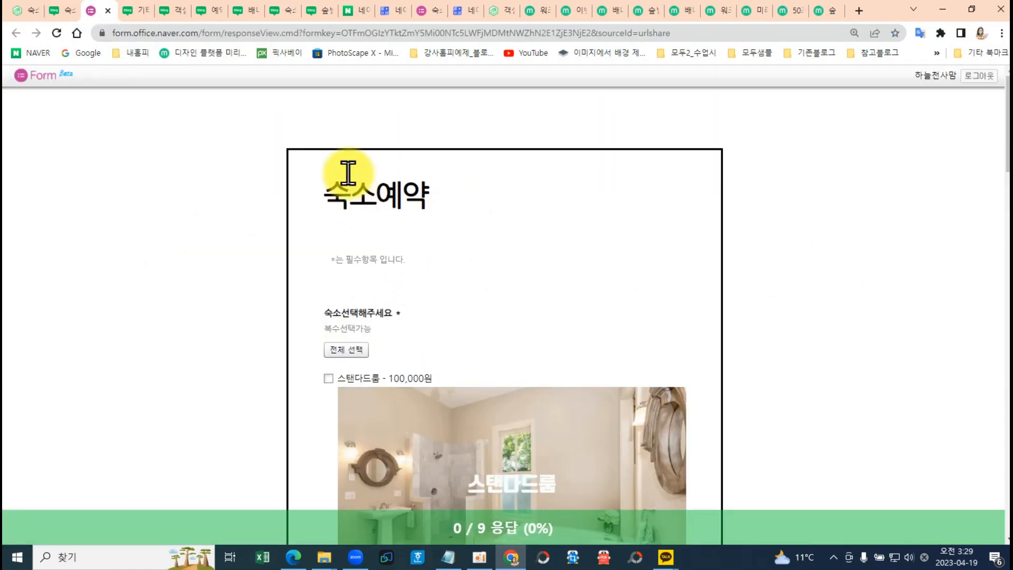
scroll(454, 396, "down", 12)
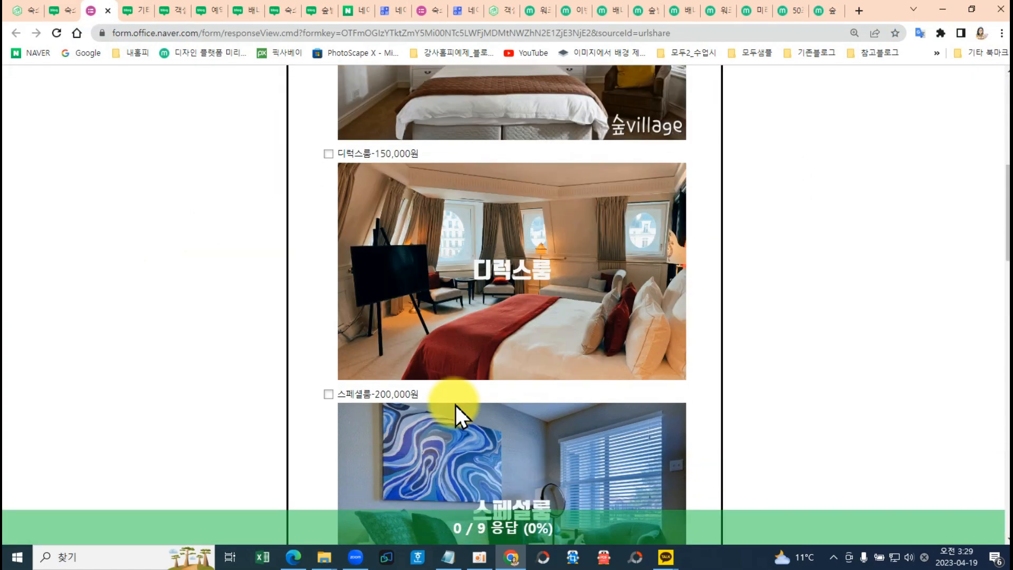
scroll(462, 340, "up", 12)
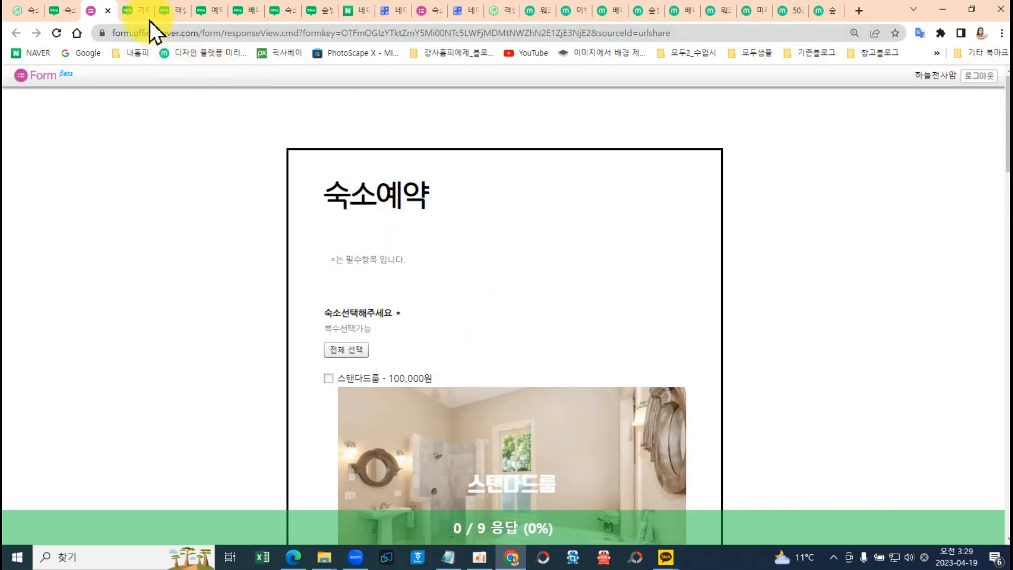
left_click(108, 10)
scroll(593, 340, "up", 3)
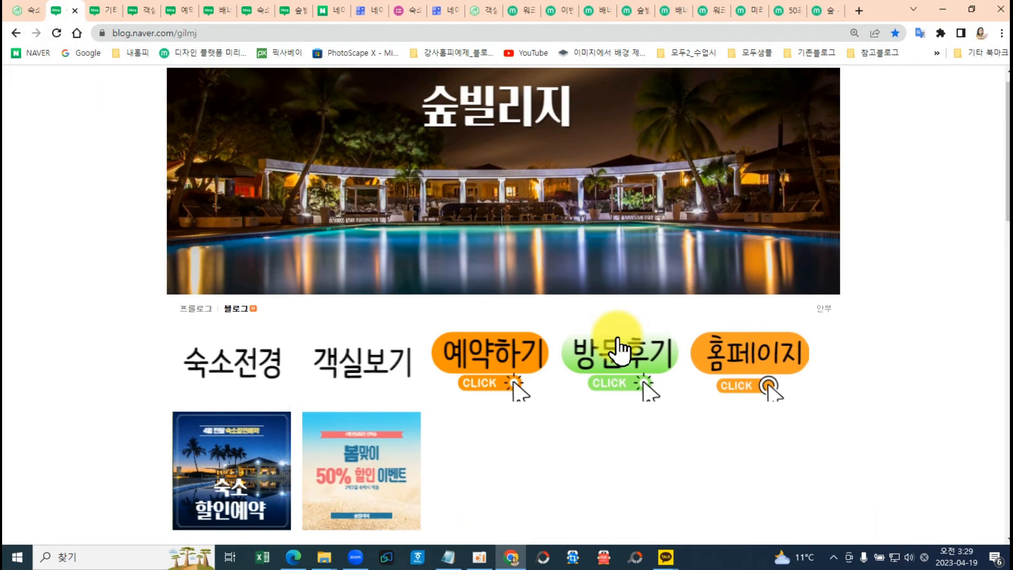